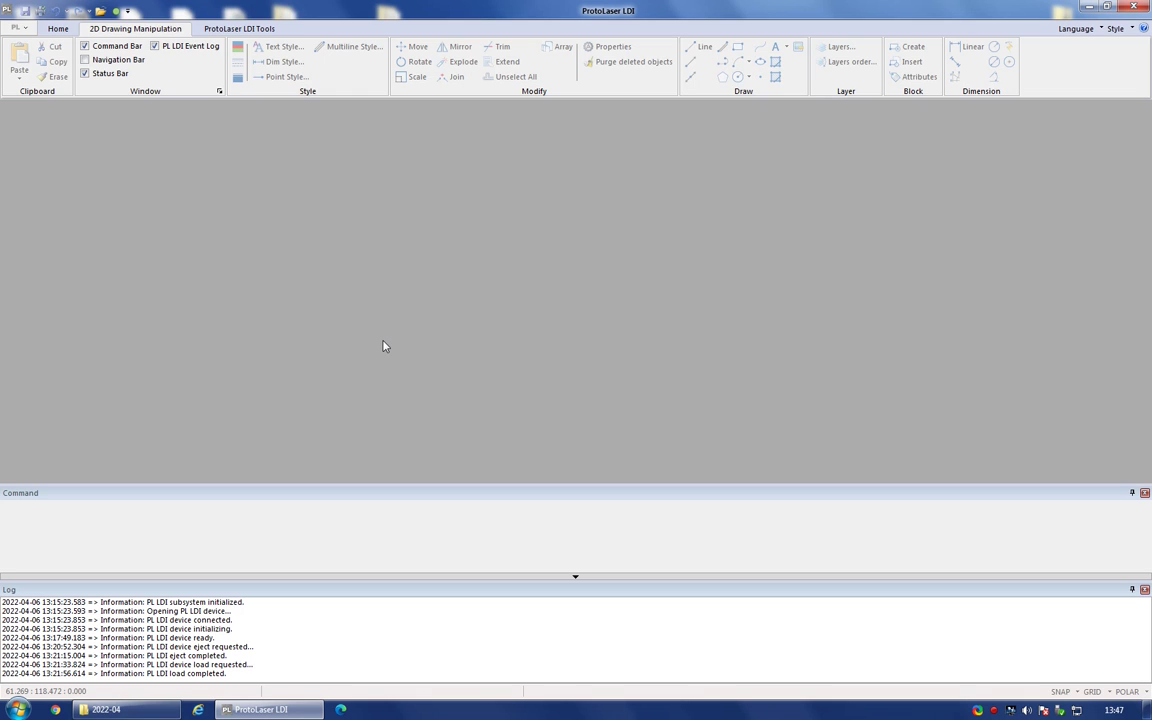
Import training_design_02.dxf from the Microfluidics training folder.
{"action": "left_click", "coordinate": [22, 28]}
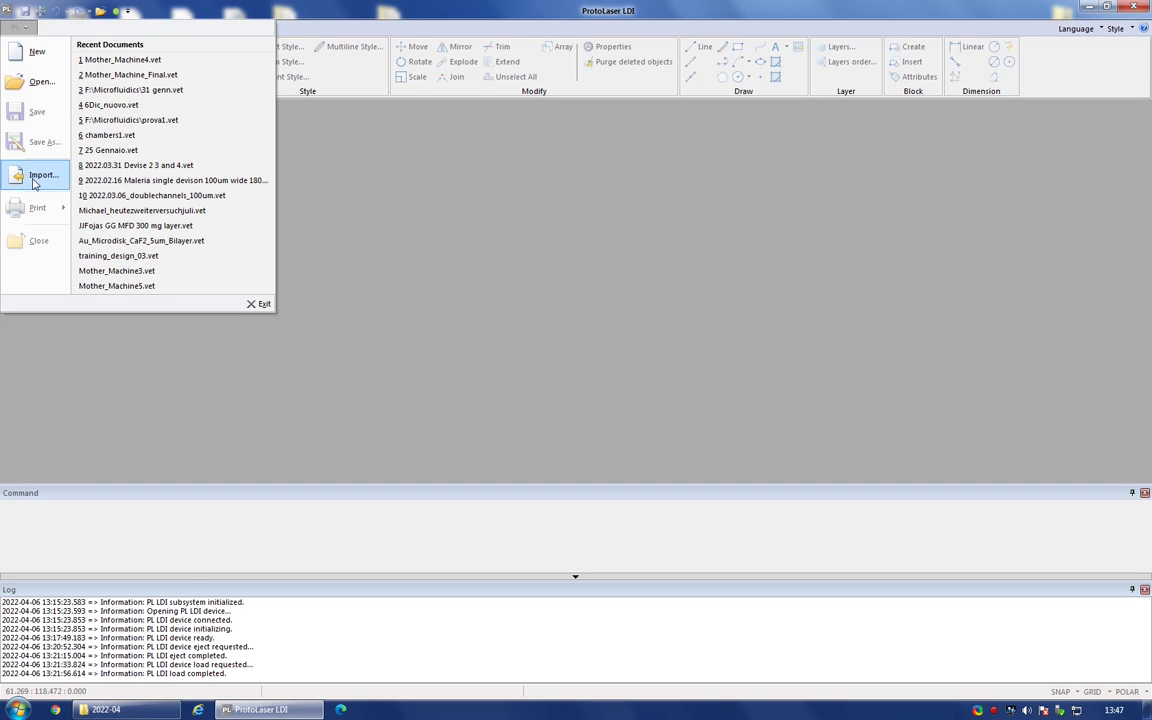
{"action": "left_click", "coordinate": [34, 178]}
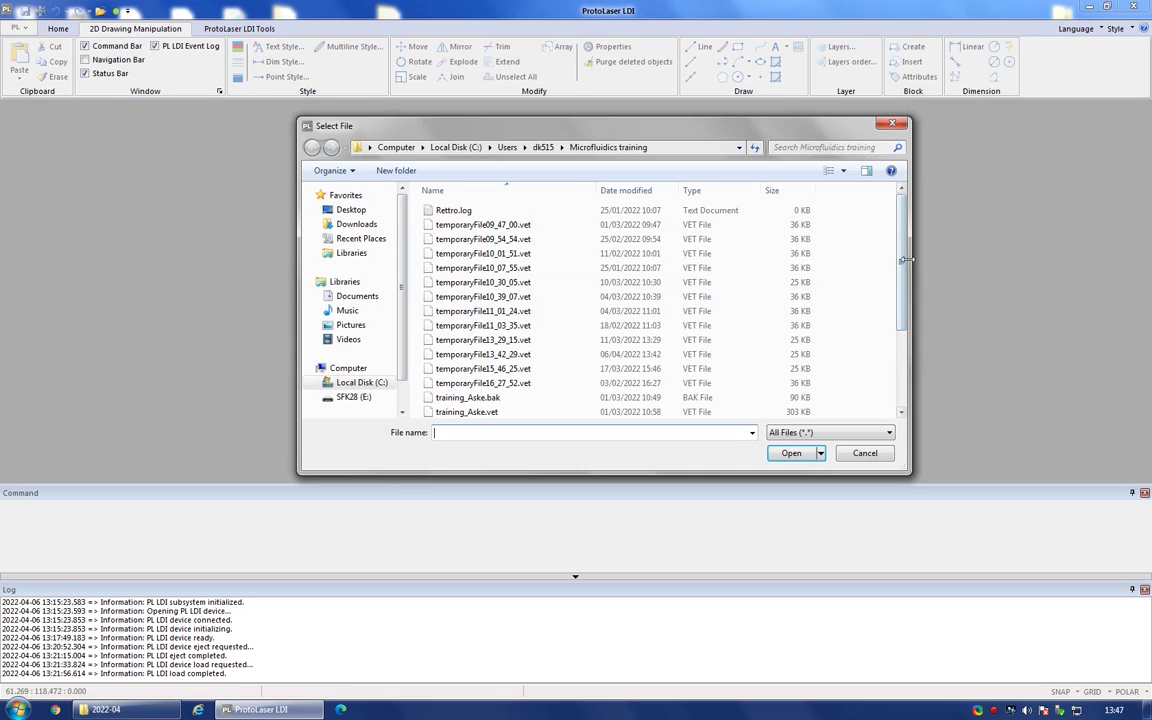
{"action": "left_click_drag", "start_coordinate": [902, 264], "coordinate": [904, 333]}
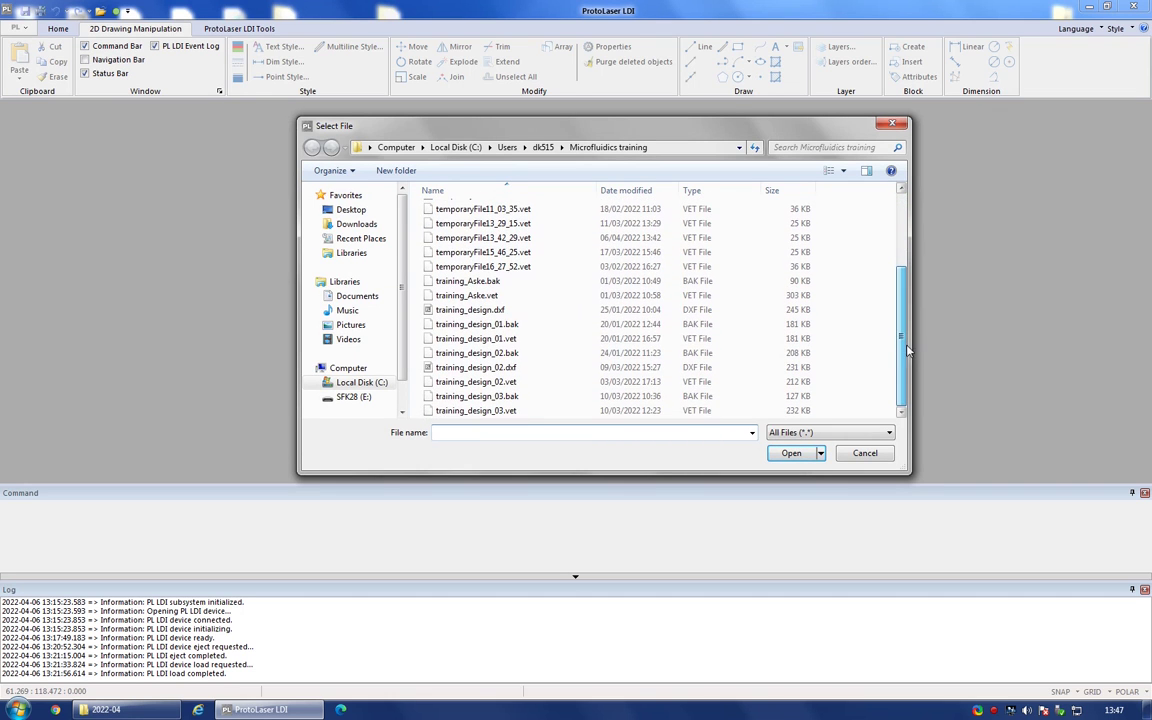
{"action": "left_click", "coordinate": [533, 369]}
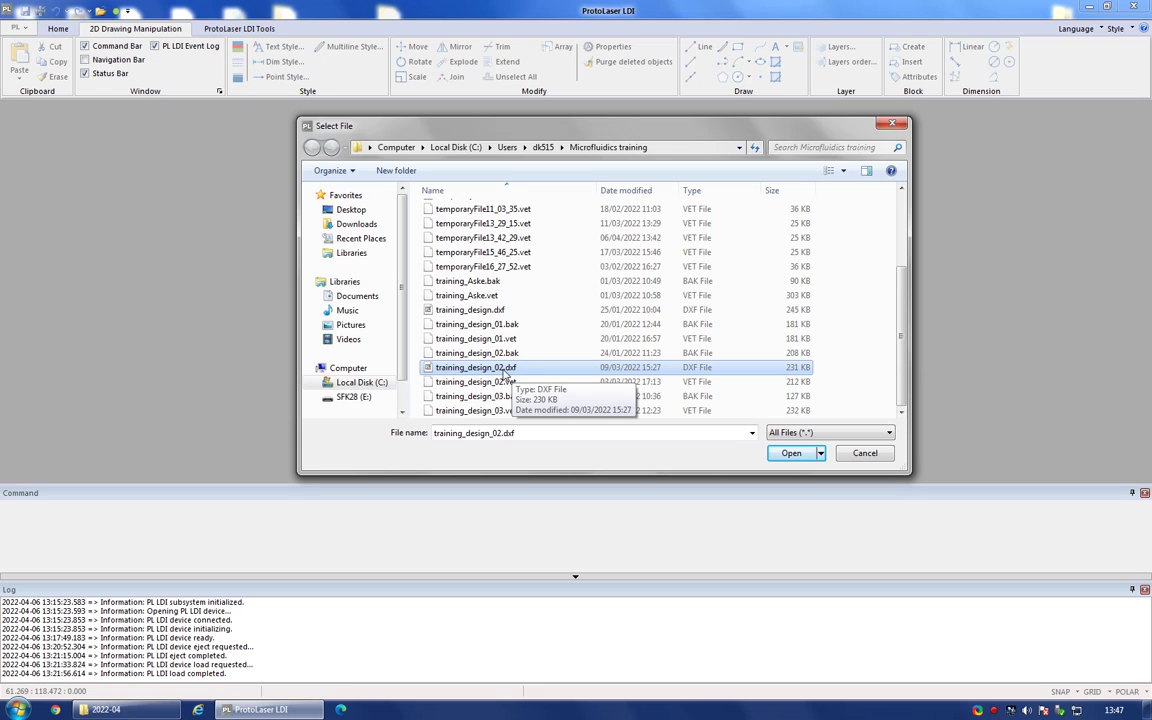
{"action": "left_click", "coordinate": [463, 369]}
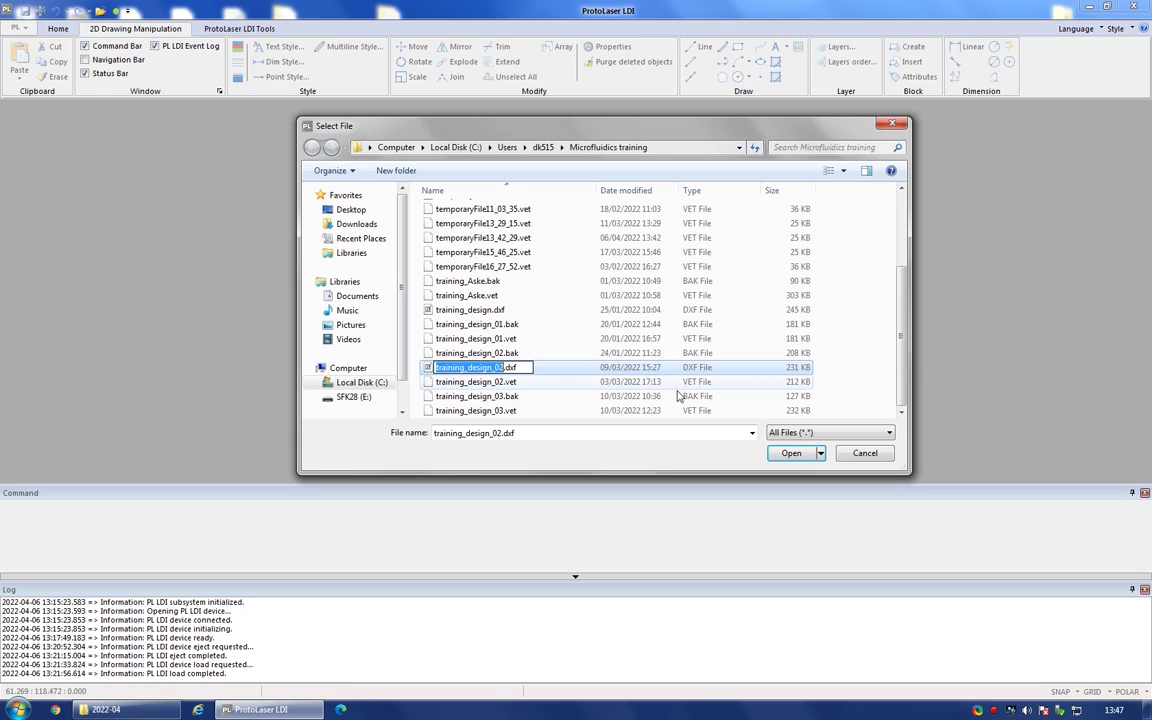
{"action": "key", "text": "Escape"}
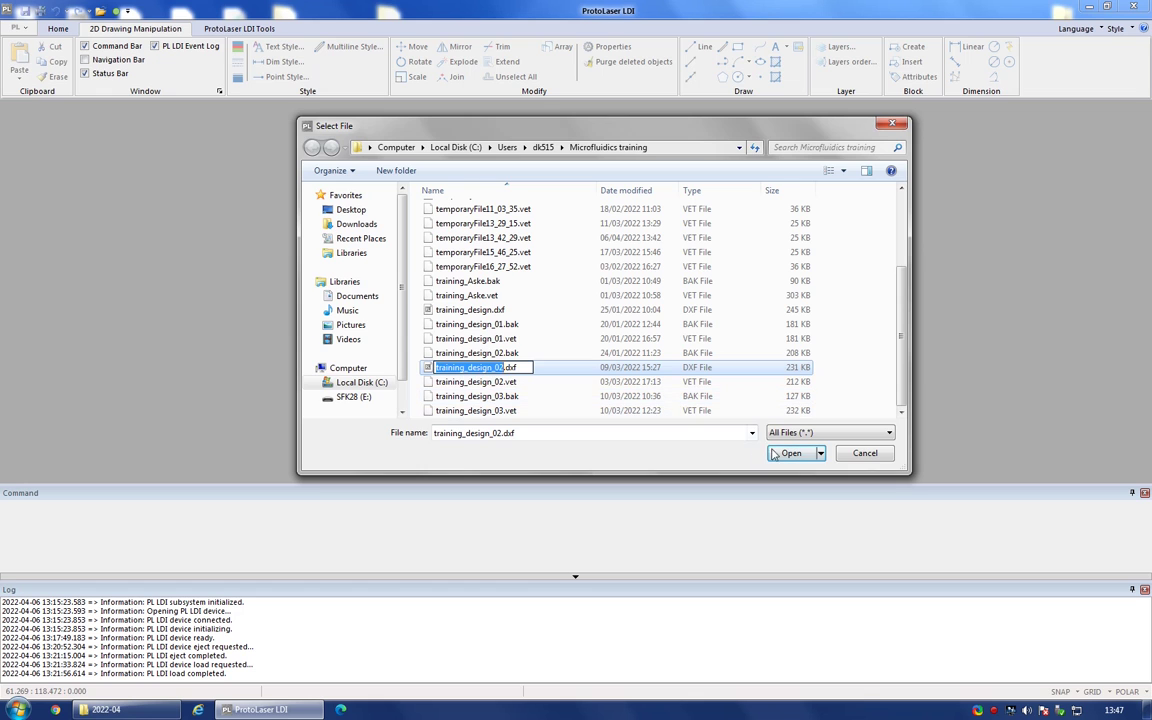
{"action": "left_click", "coordinate": [791, 454]}
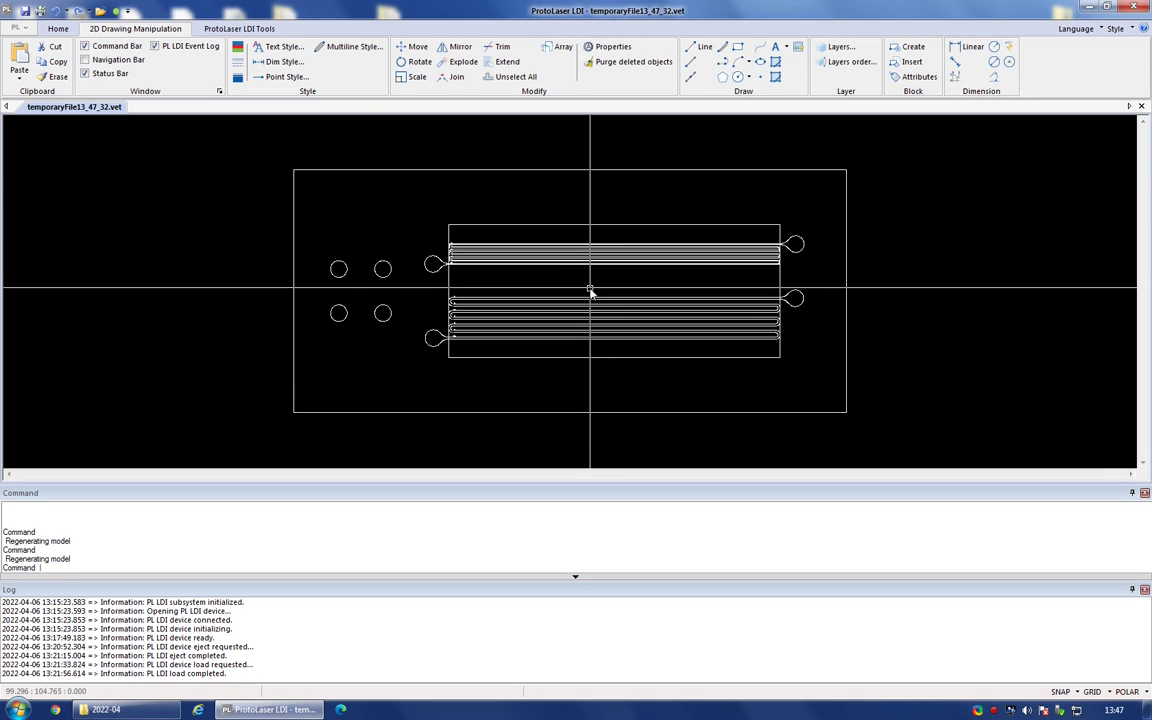
Scale the whole imported design by a factor of 1000 about a base point near its centre, at about (98.12, 105.48).
{"action": "scroll", "coordinate": [590, 290], "scroll_direction": "down", "scroll_amount": 10}
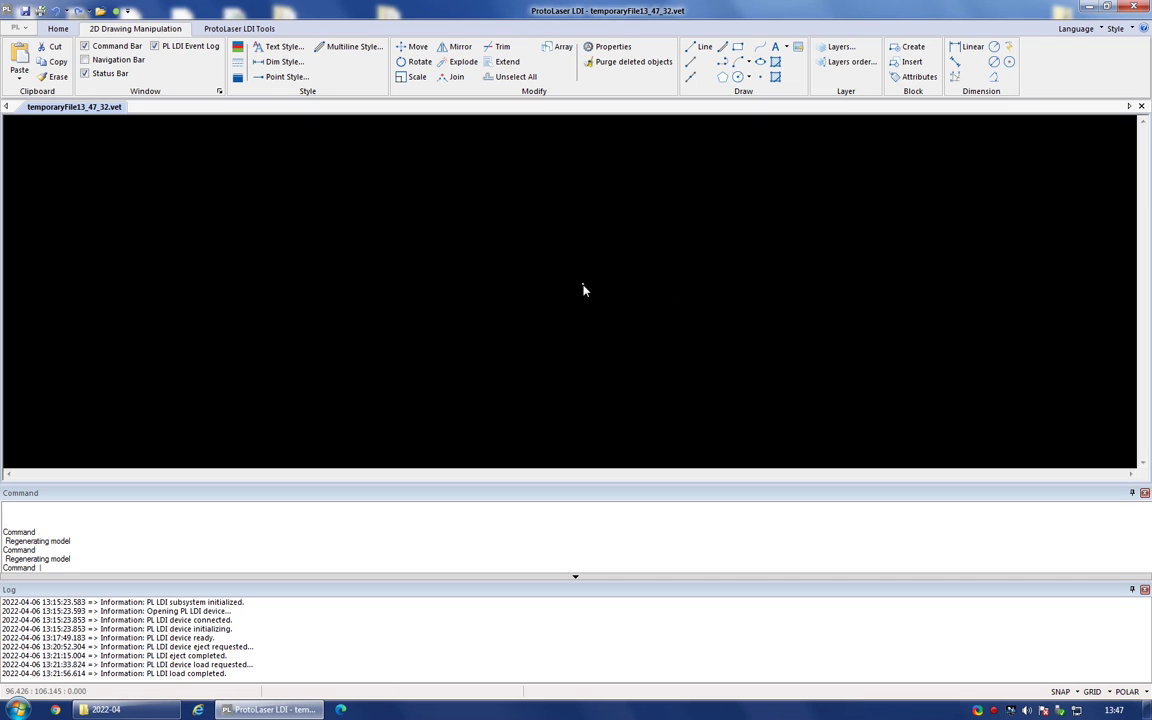
{"action": "scroll", "coordinate": [584, 290], "scroll_direction": "down", "scroll_amount": 3}
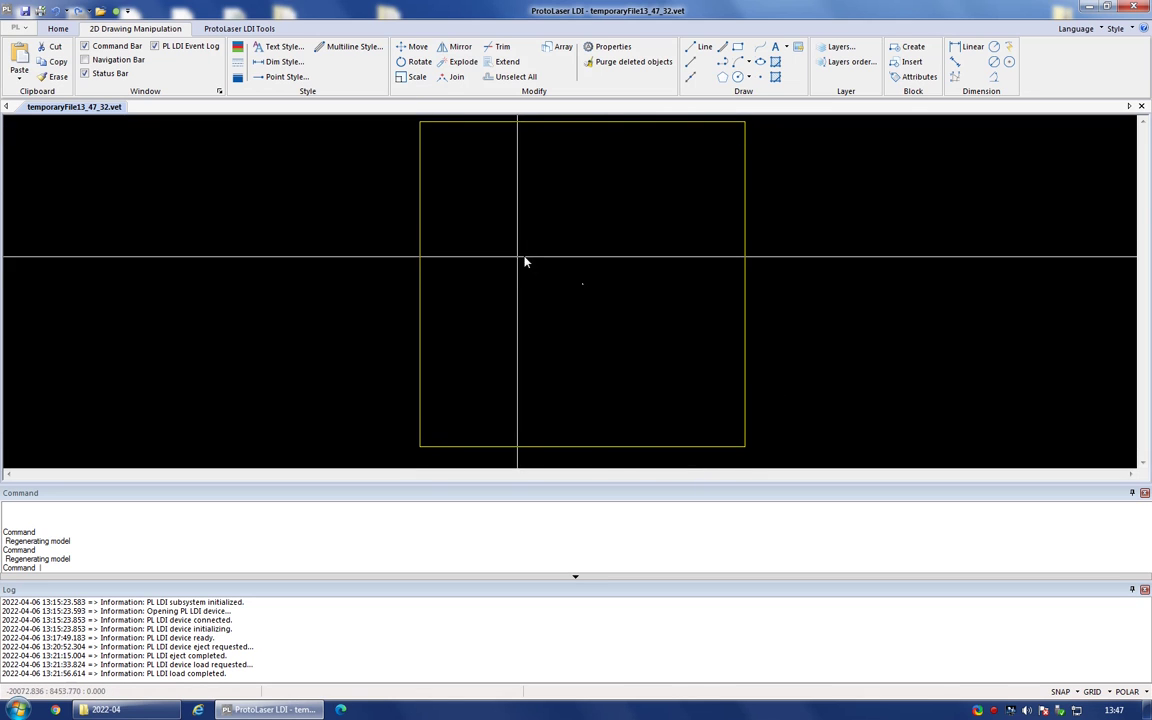
{"action": "scroll", "coordinate": [583, 289], "scroll_direction": "up", "scroll_amount": 4}
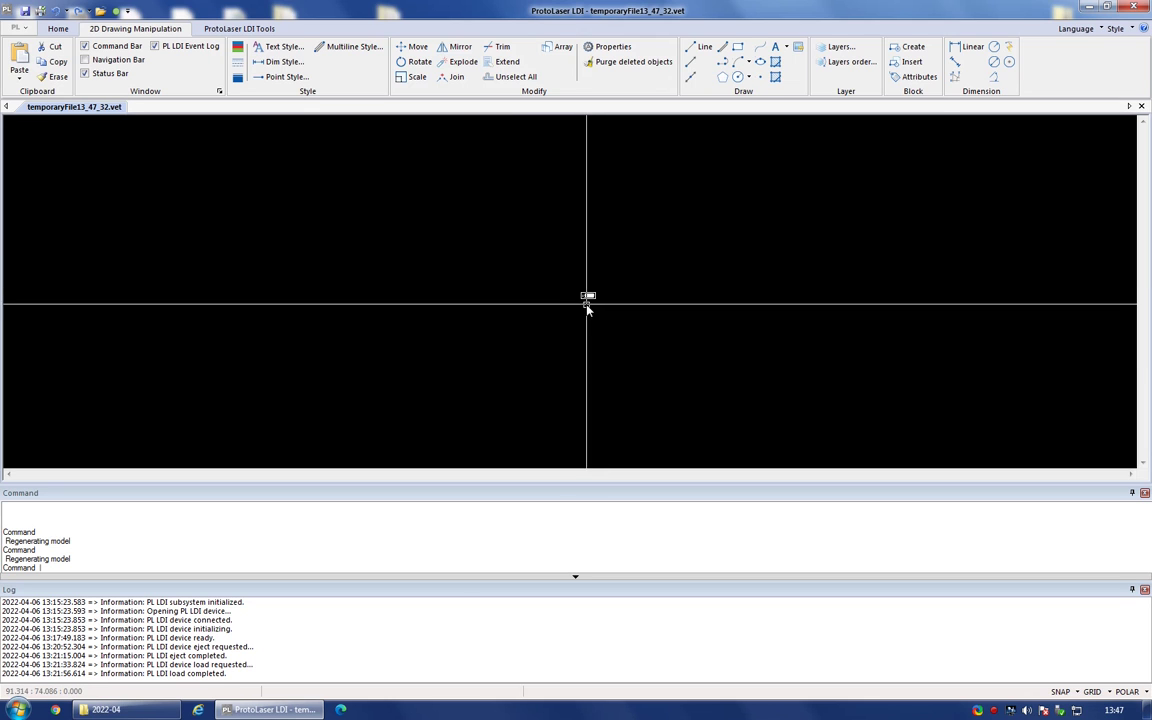
{"action": "scroll", "coordinate": [587, 303], "scroll_direction": "down", "scroll_amount": 6}
{"action": "scroll", "coordinate": [575, 296], "scroll_direction": "up", "scroll_amount": 5}
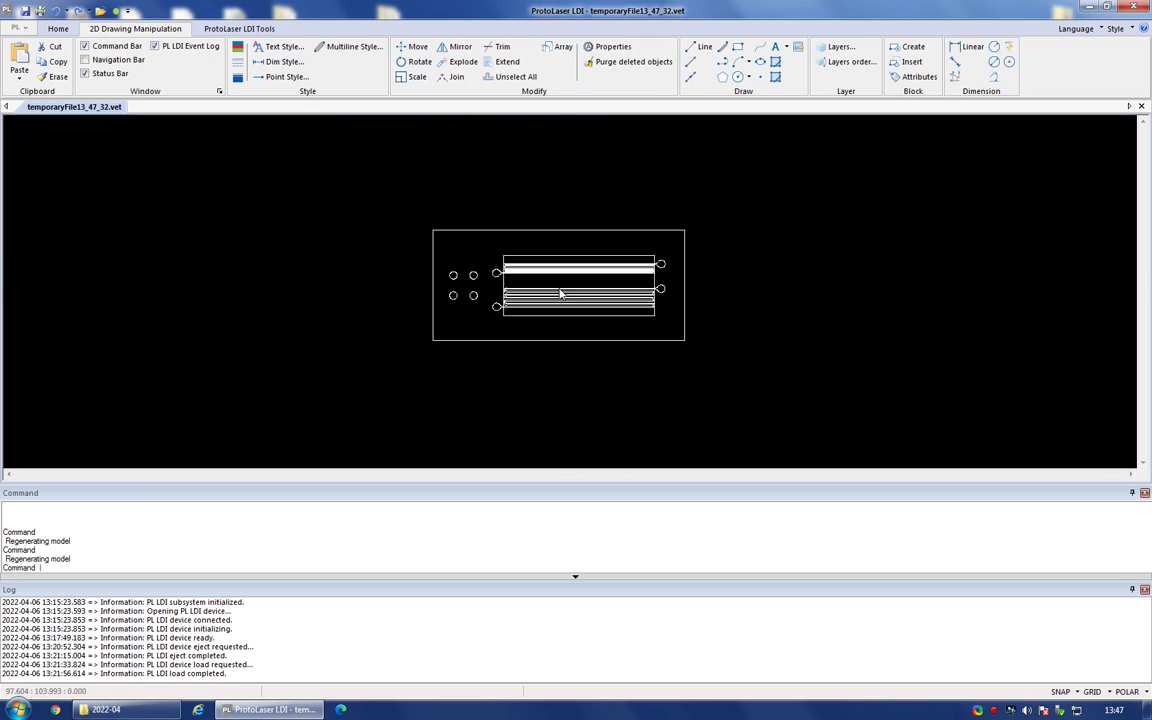
{"action": "scroll", "coordinate": [561, 293], "scroll_direction": "up", "scroll_amount": 3}
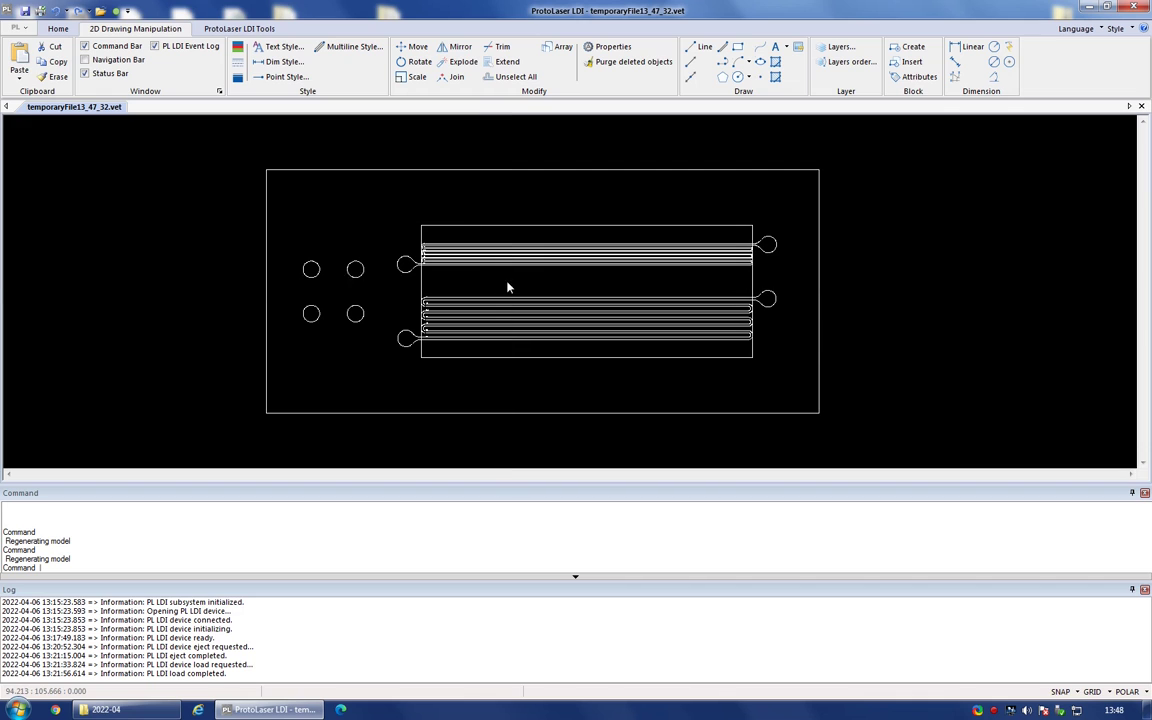
{"action": "left_click", "coordinate": [413, 77]}
{"action": "left_click", "coordinate": [236, 137]}
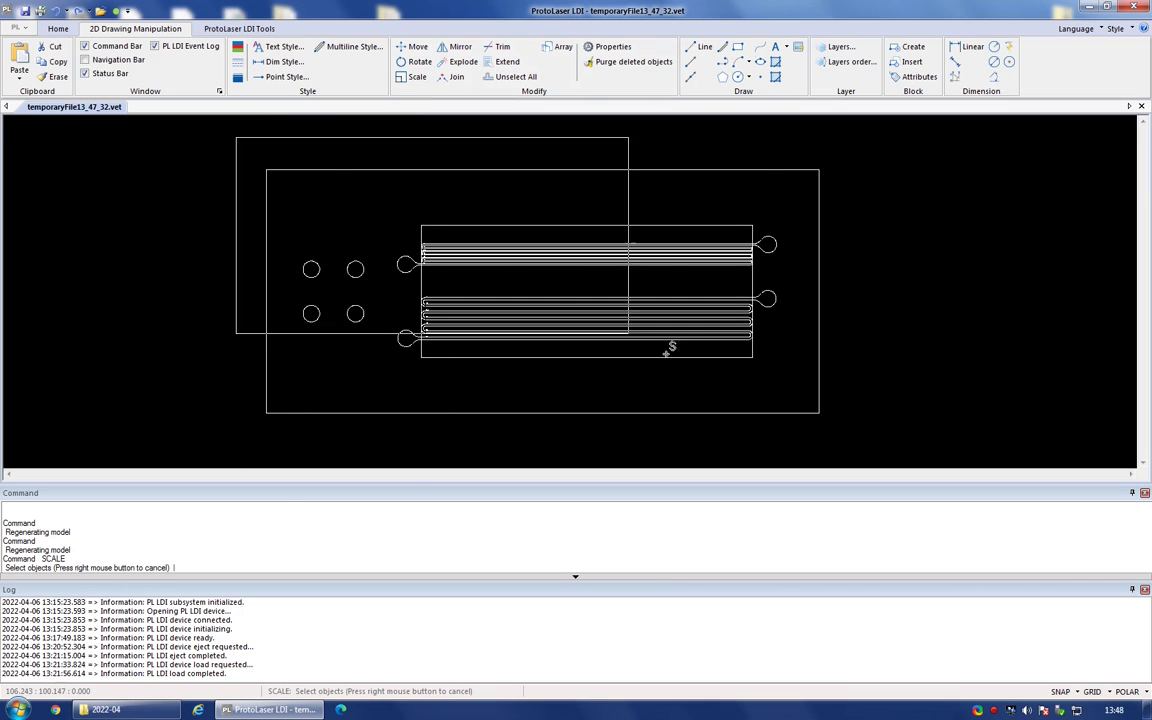
{"action": "left_click", "coordinate": [827, 422]}
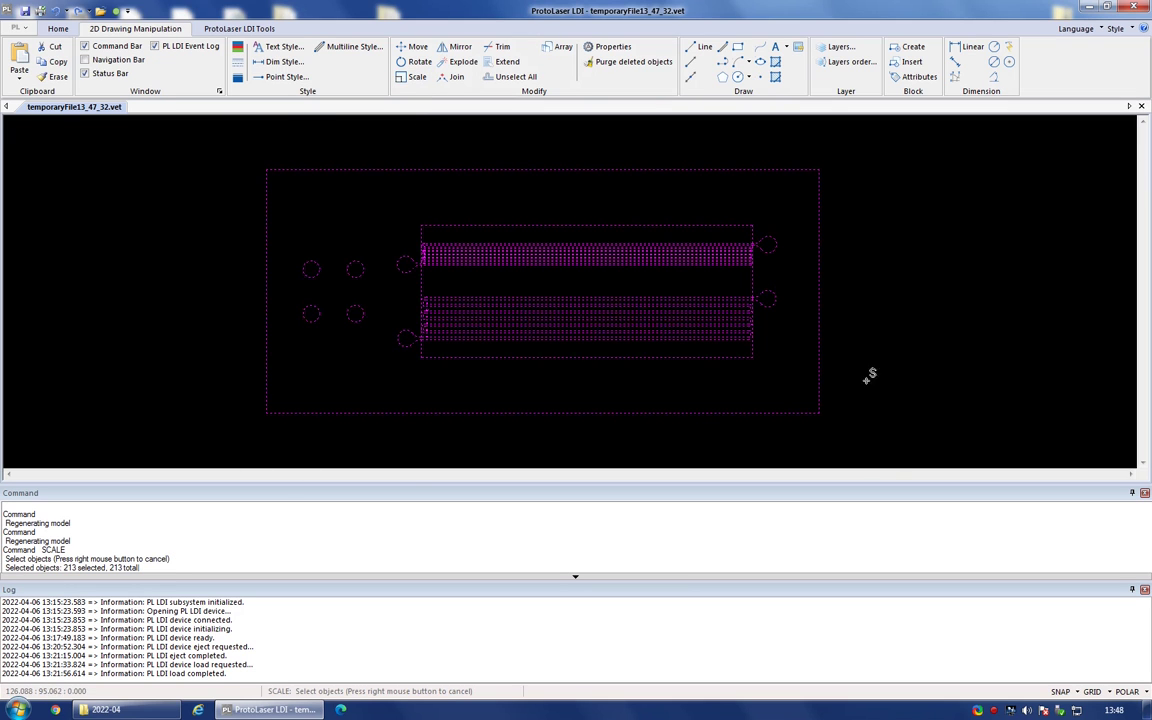
{"action": "right_click", "coordinate": [884, 290]}
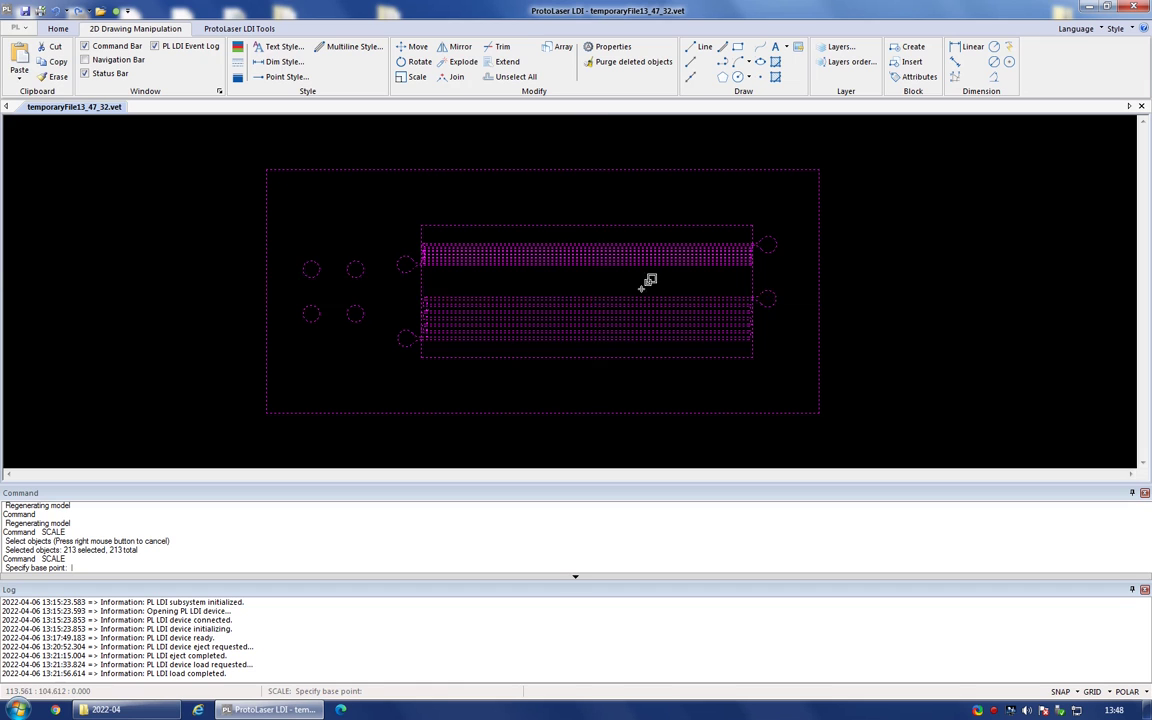
{"action": "left_click", "coordinate": [549, 280]}
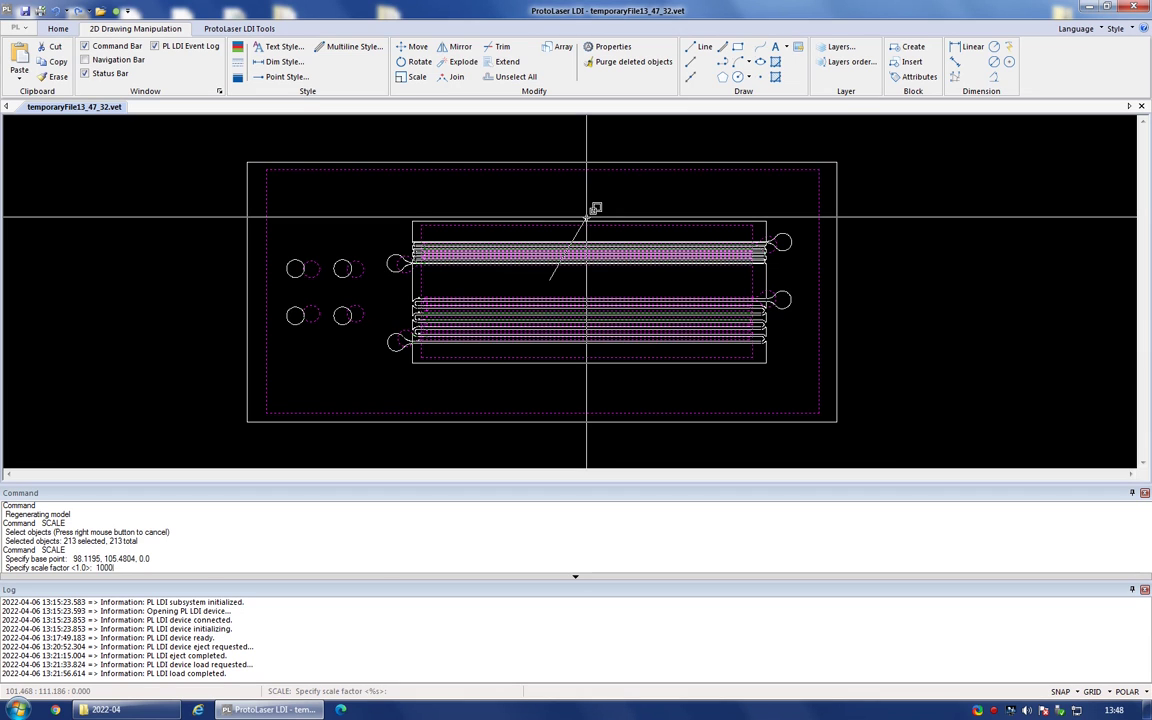
{"action": "key", "text": "Return"}
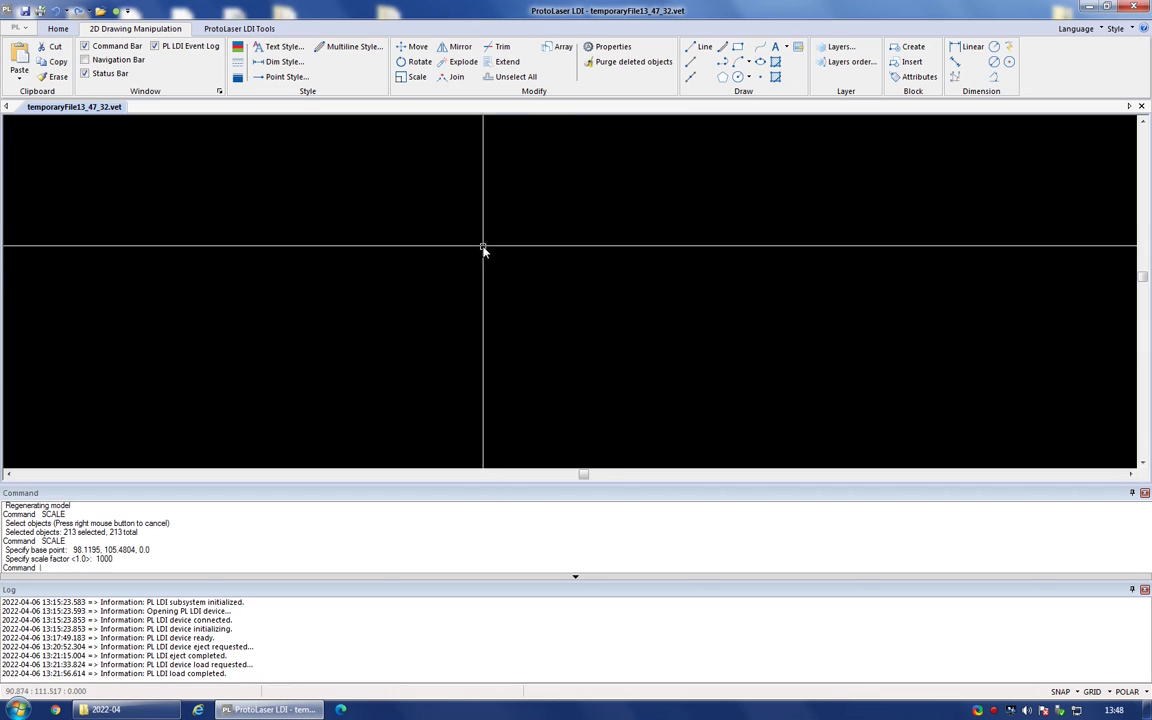
Examine the size and position of the scaled design relative to the yellow square boundary.
{"action": "scroll", "coordinate": [507, 274], "scroll_direction": "down", "scroll_amount": 6}
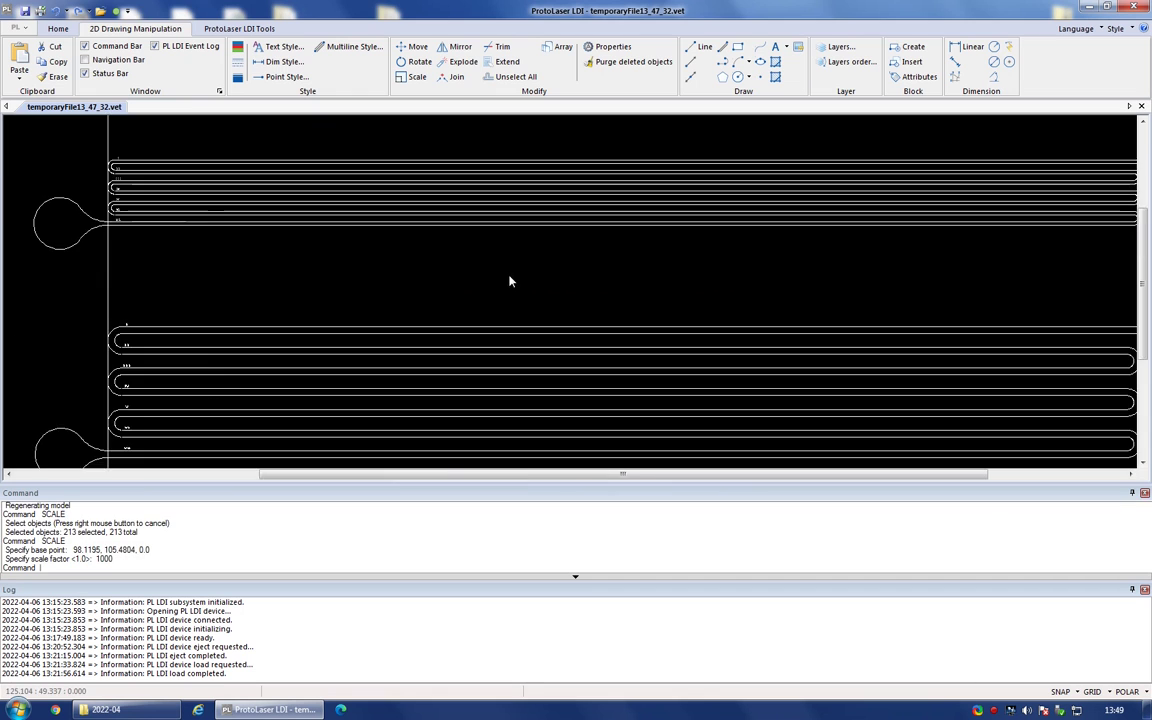
{"action": "scroll", "coordinate": [507, 280], "scroll_direction": "down", "scroll_amount": 4}
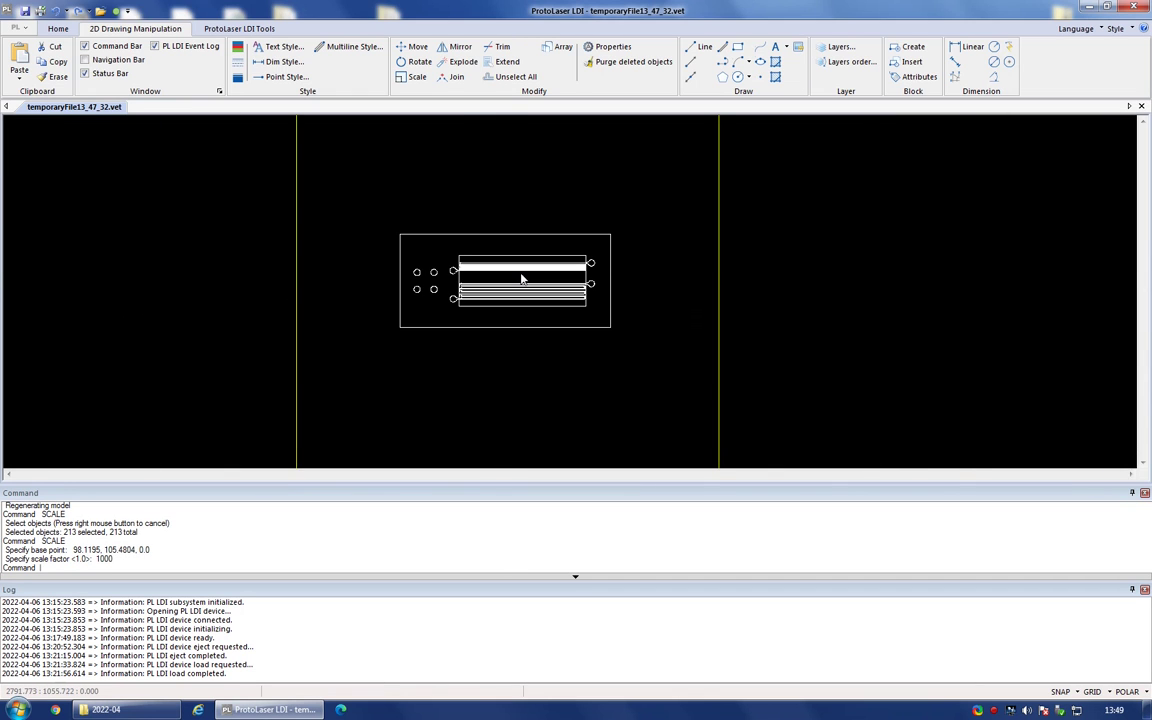
{"action": "middle_click_drag", "start_coordinate": [486, 204], "coordinate": [505, 231]}
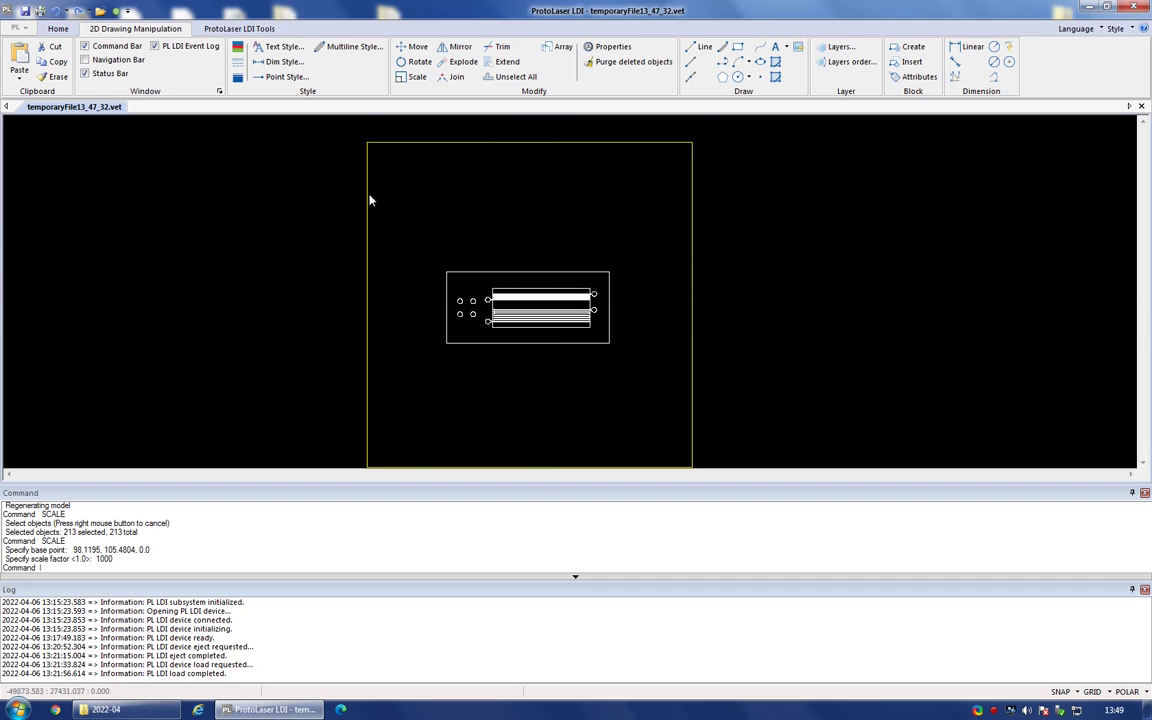
{"action": "scroll", "coordinate": [586, 290], "scroll_direction": "down", "scroll_amount": 1}
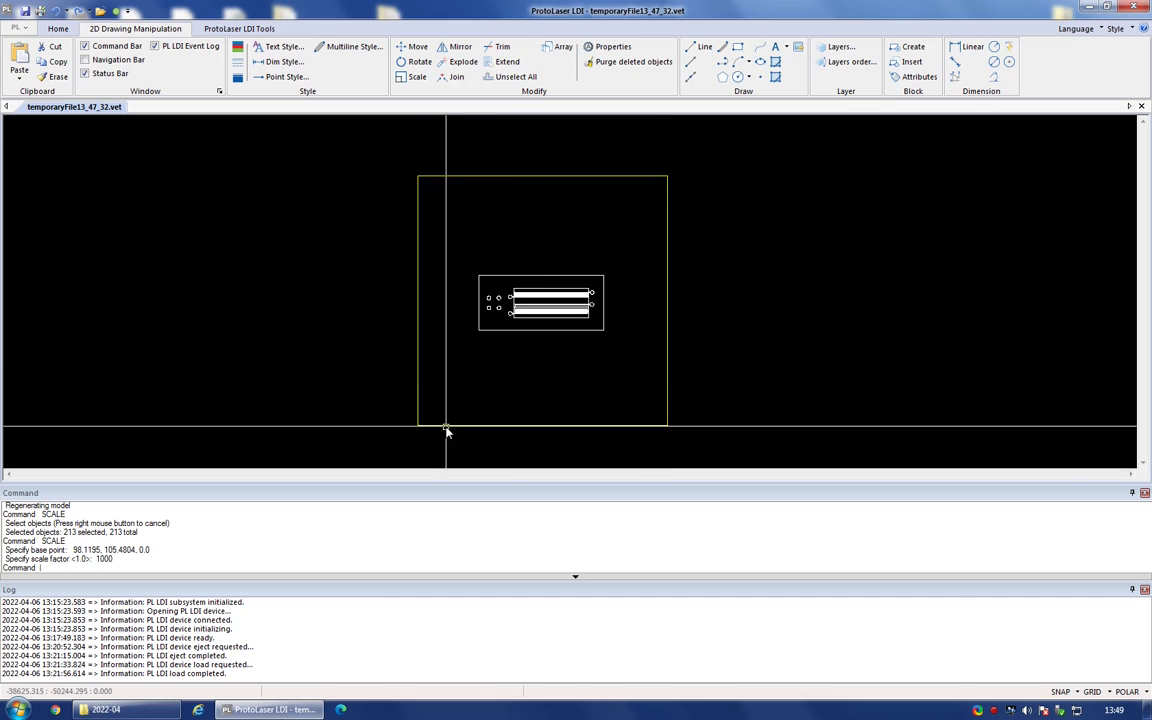
{"action": "scroll", "coordinate": [540, 300], "scroll_direction": "up", "scroll_amount": 3}
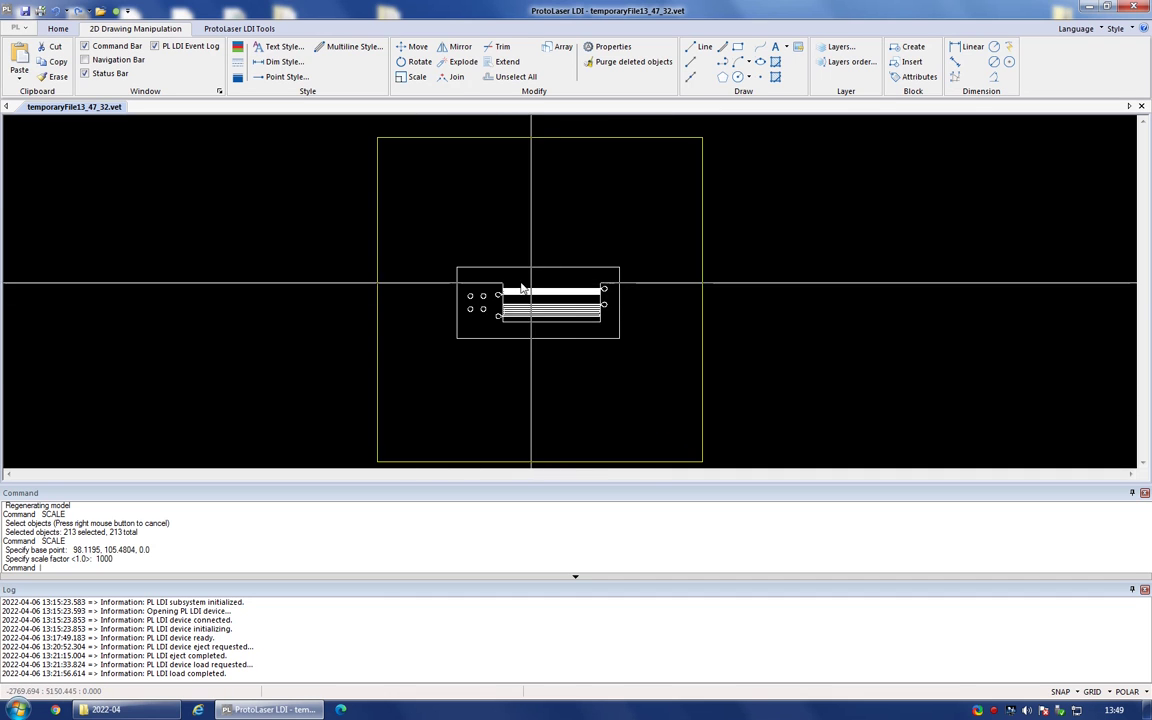
{"action": "scroll", "coordinate": [543, 318], "scroll_direction": "up", "scroll_amount": 3}
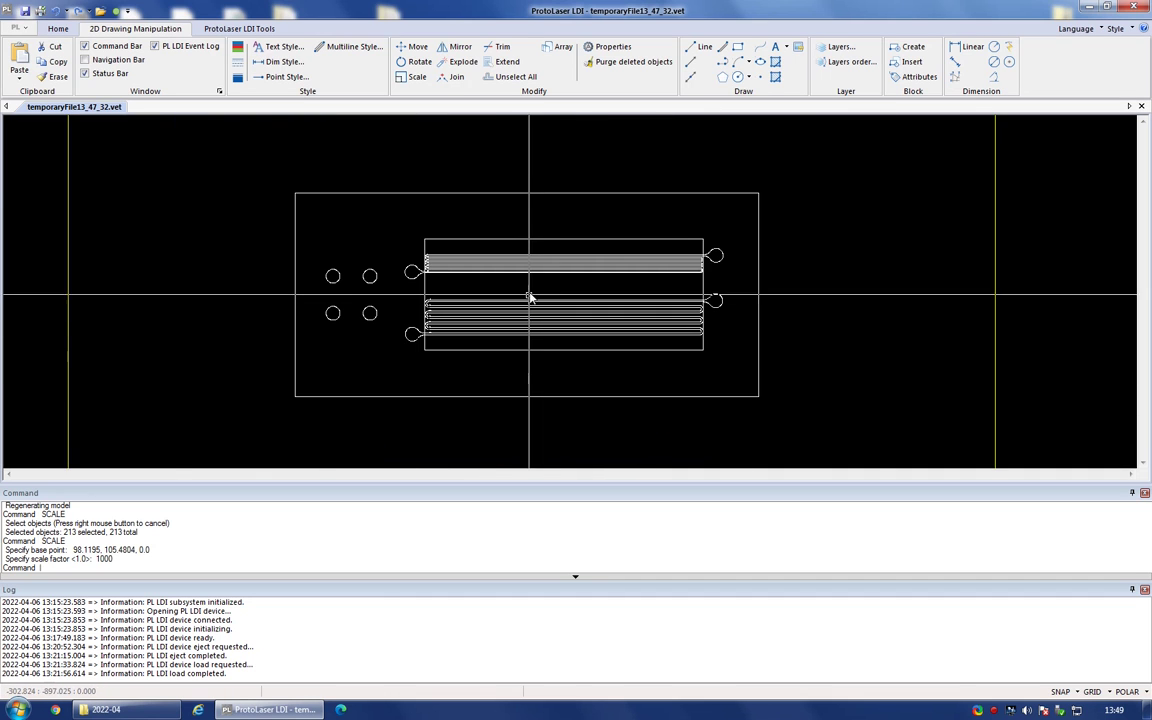
{"action": "scroll", "coordinate": [540, 290], "scroll_direction": "up", "scroll_amount": 2}
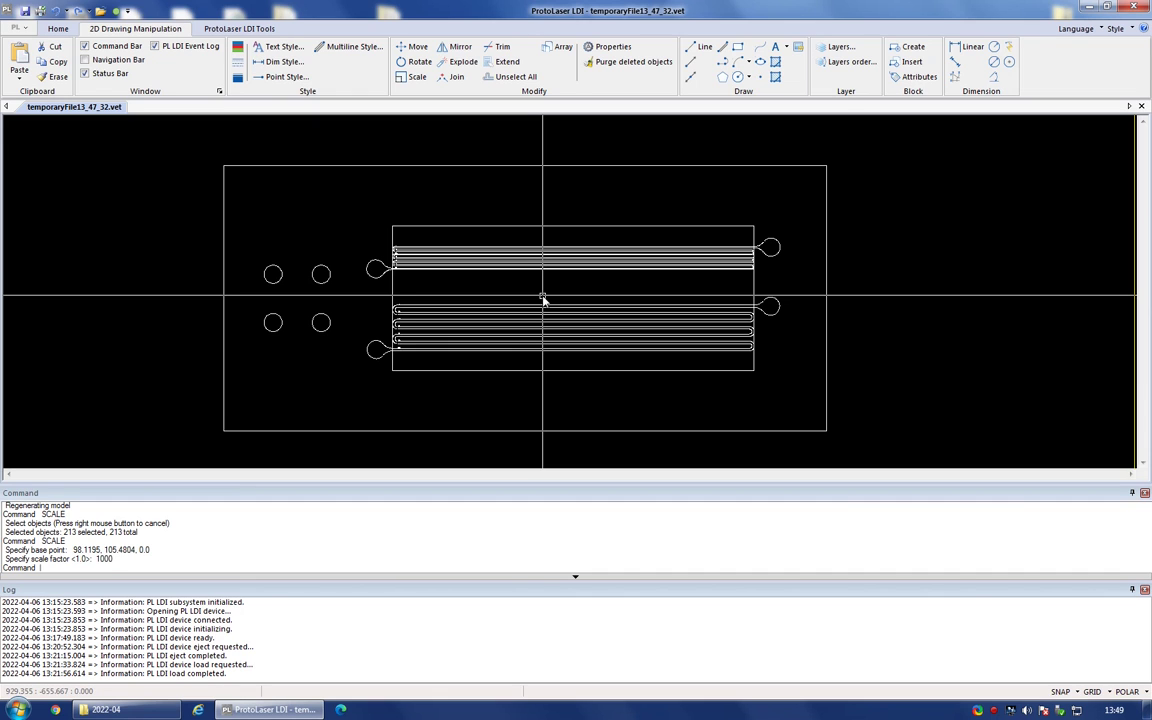
{"action": "scroll", "coordinate": [296, 298], "scroll_direction": "up", "scroll_amount": 2}
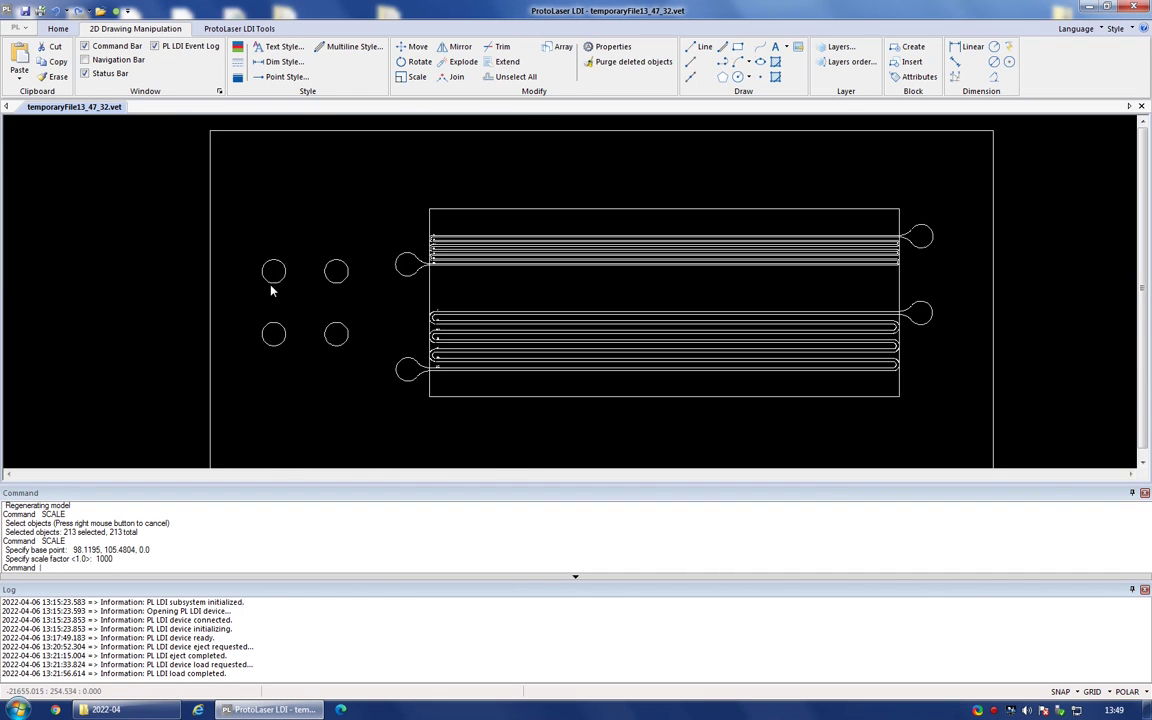
Inspect the four circles beside the channels, checking the upper-left circle as a single object.
{"action": "scroll", "coordinate": [252, 285], "scroll_direction": "up", "scroll_amount": 3}
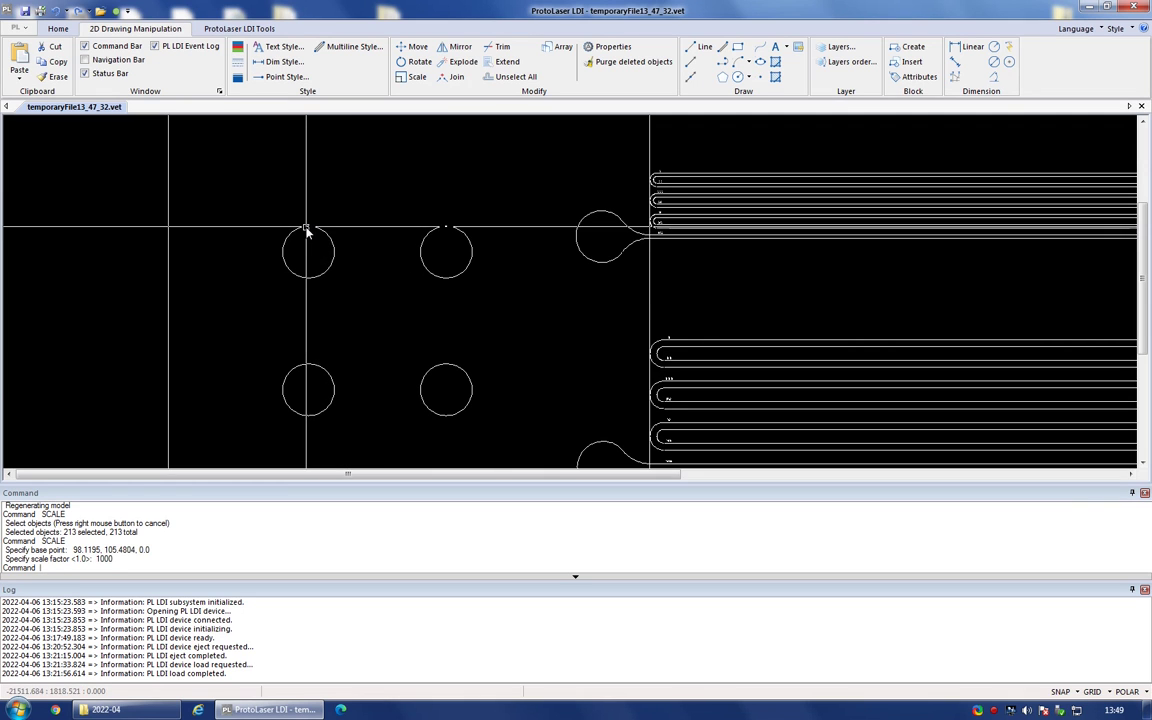
{"action": "left_click", "coordinate": [331, 247]}
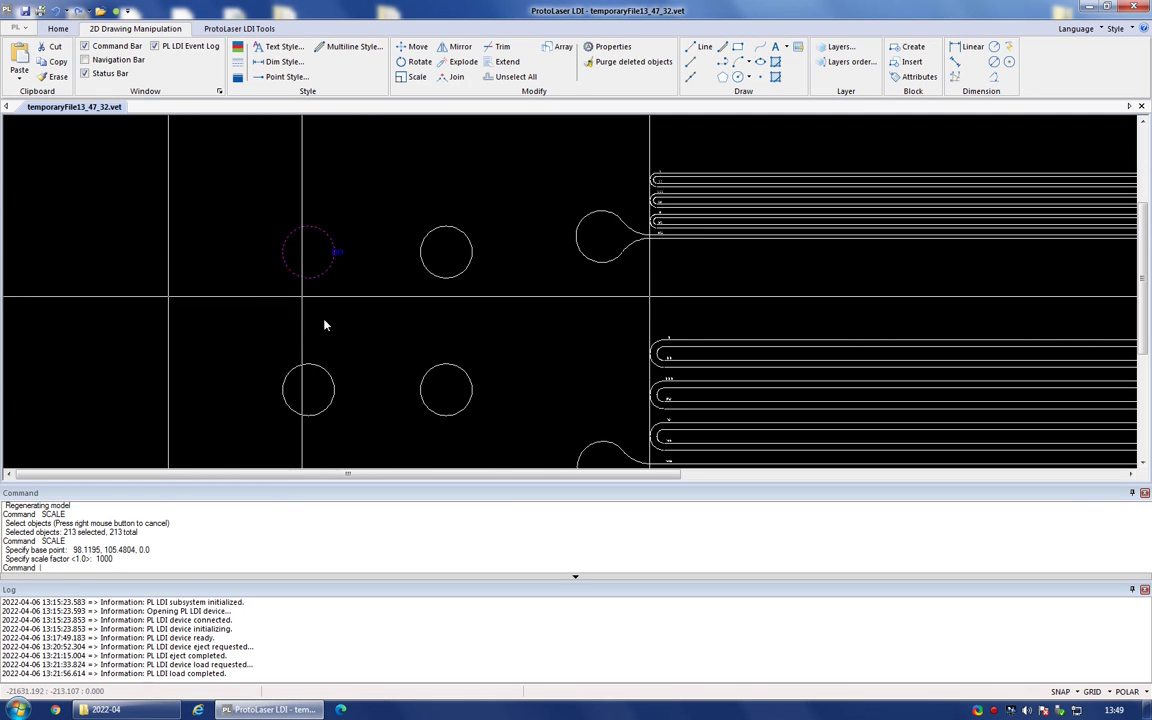
{"action": "key", "text": "Escape"}
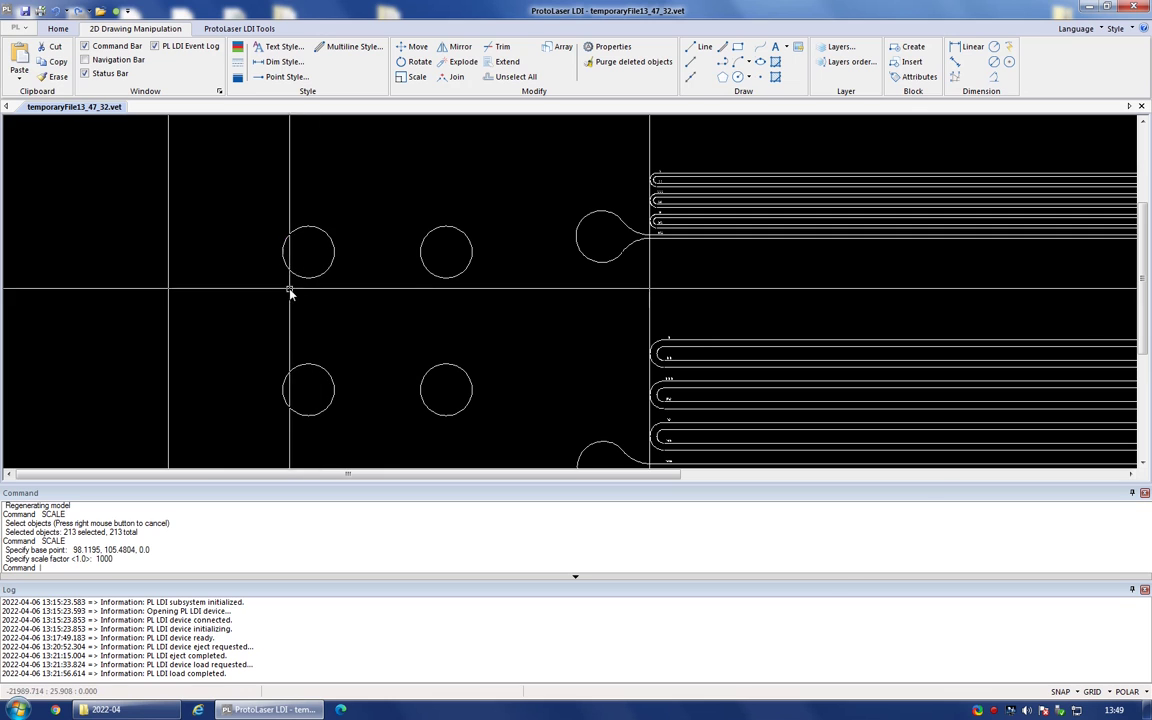
{"action": "scroll", "coordinate": [223, 296], "scroll_direction": "down", "scroll_amount": 4}
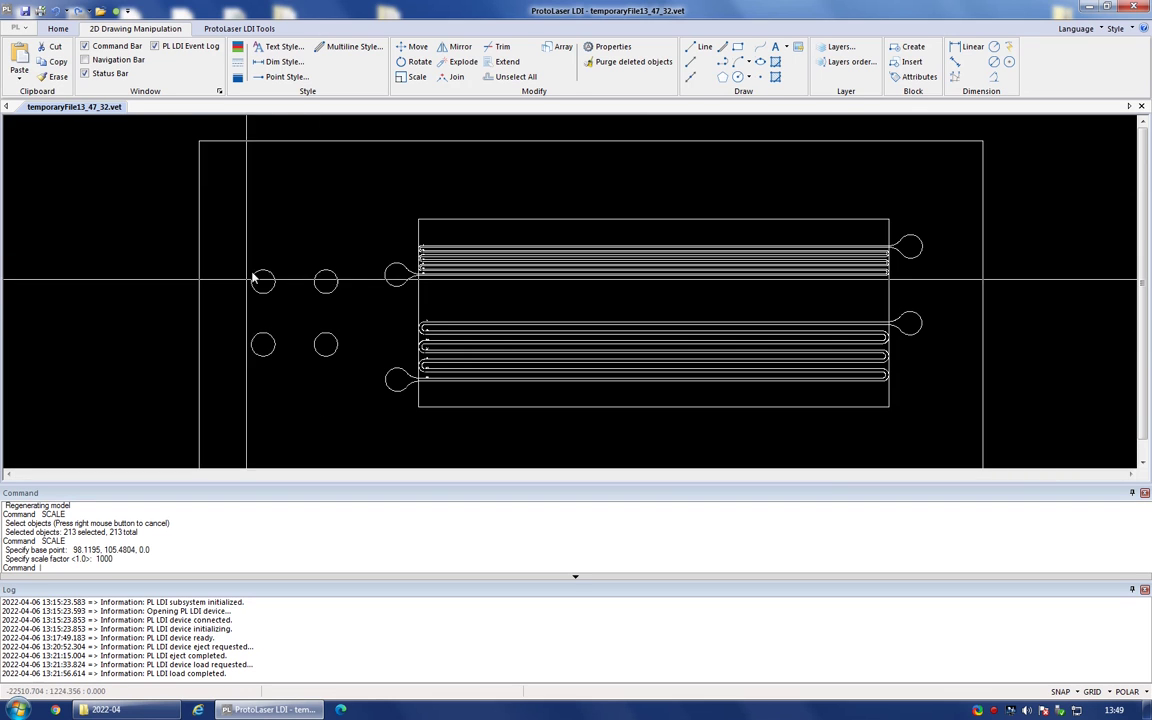
{"action": "scroll", "coordinate": [266, 162], "scroll_direction": "up", "scroll_amount": 1}
{"action": "scroll", "coordinate": [254, 211], "scroll_direction": "down", "scroll_amount": 1}
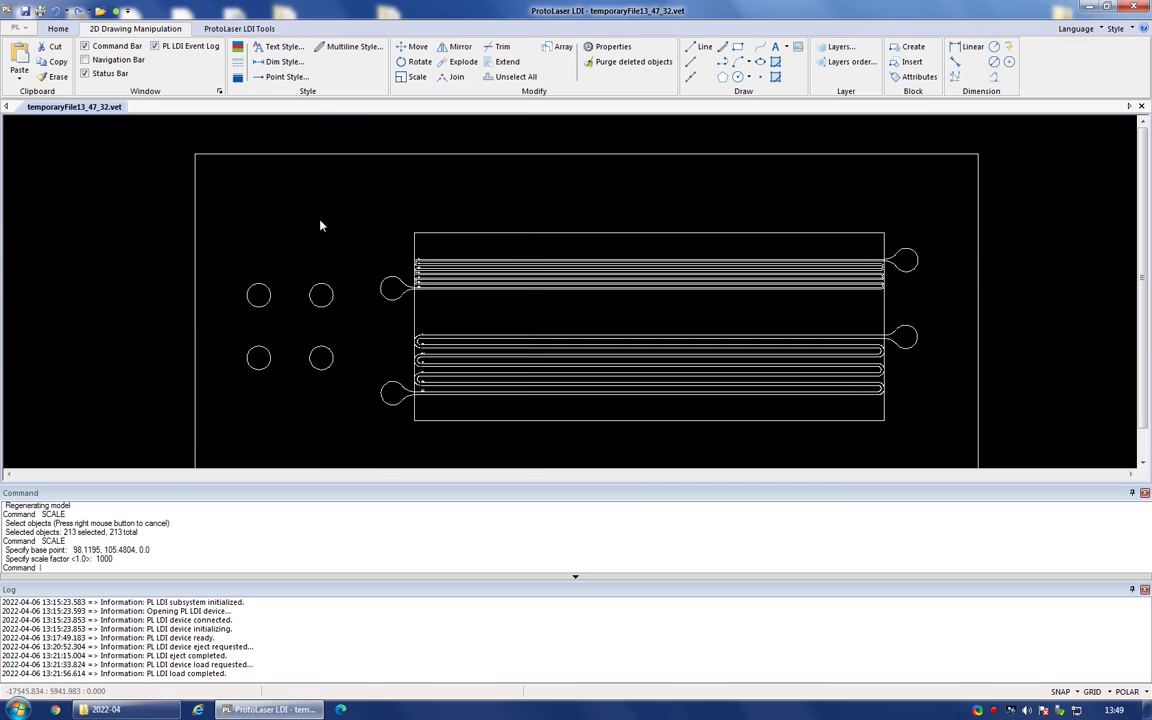
Draw an open three-segment line above the upper circles through about (-20756, 5682), (-19162, 8092), (-15696, 6698) and (-16613, 3770).
{"action": "scroll", "coordinate": [290, 218], "scroll_direction": "up", "scroll_amount": 1}
{"action": "scroll", "coordinate": [290, 220], "scroll_direction": "up", "scroll_amount": 1}
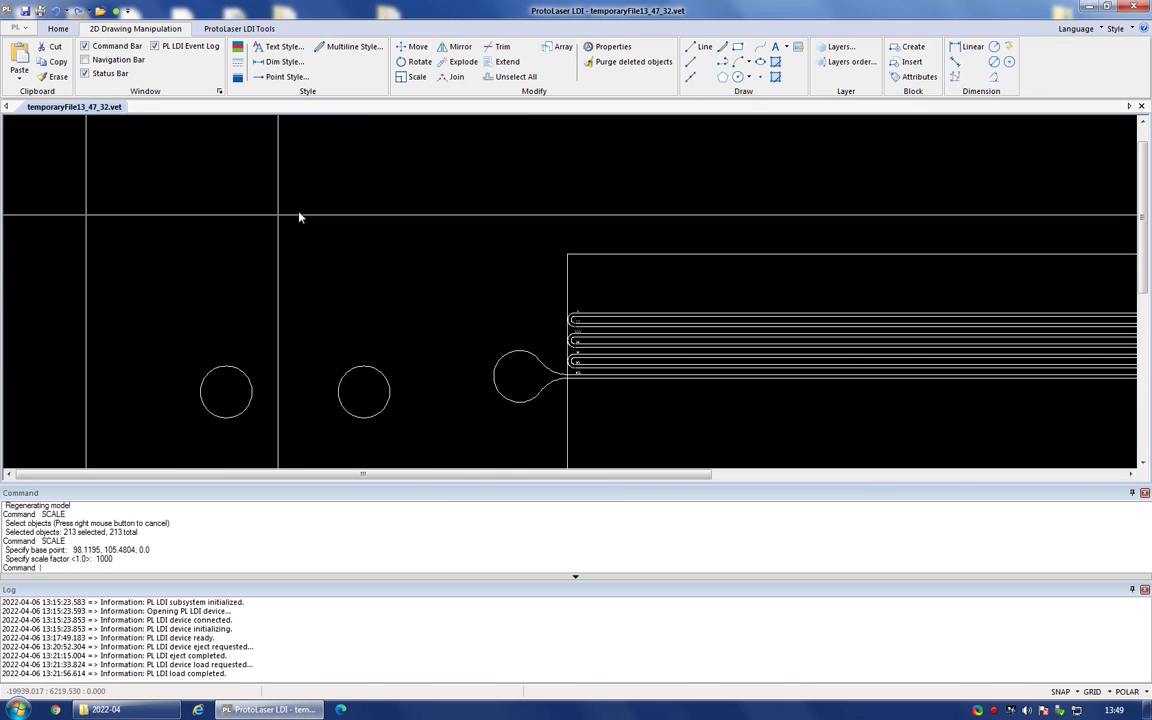
{"action": "left_click", "coordinate": [695, 50]}
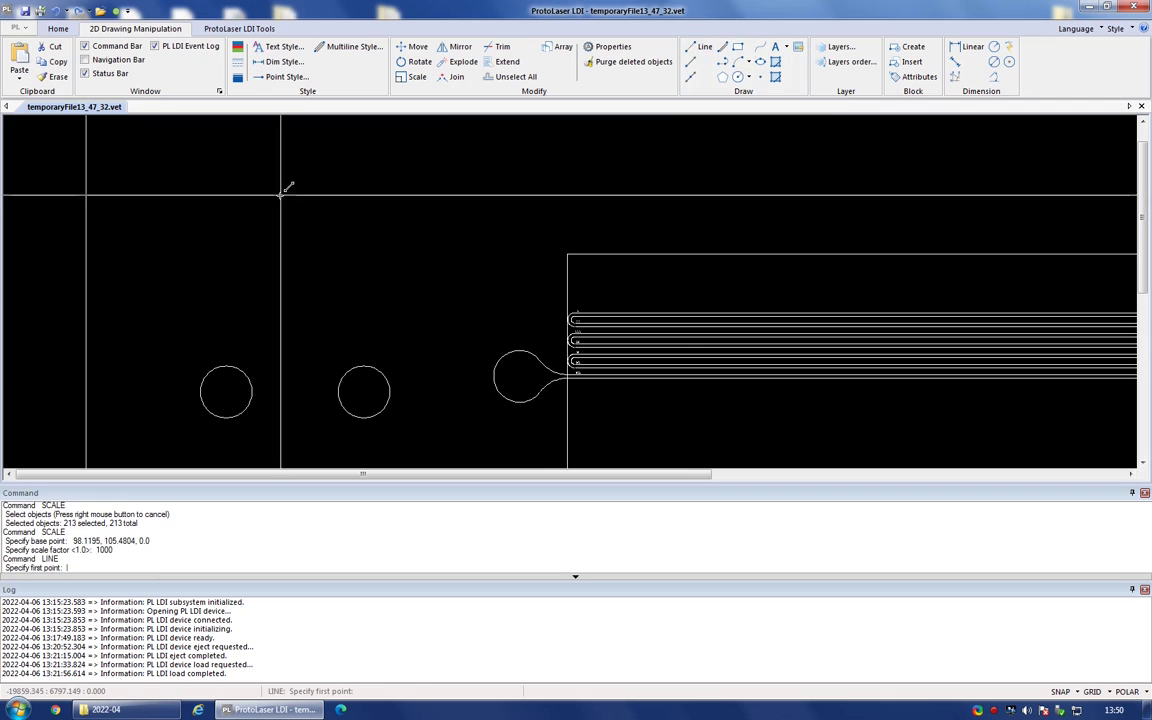
{"action": "left_click", "coordinate": [250, 233]}
{"action": "left_click", "coordinate": [304, 151]}
{"action": "left_click", "coordinate": [423, 197]}
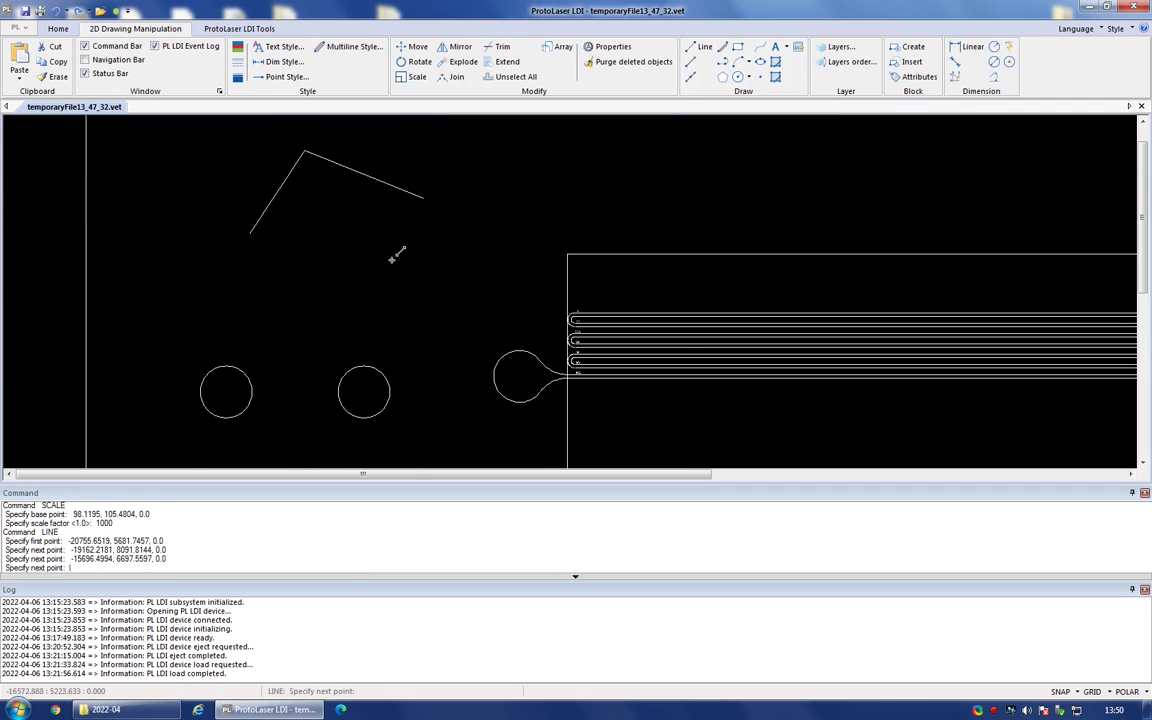
{"action": "left_click", "coordinate": [393, 297]}
{"action": "key", "text": "Return"}
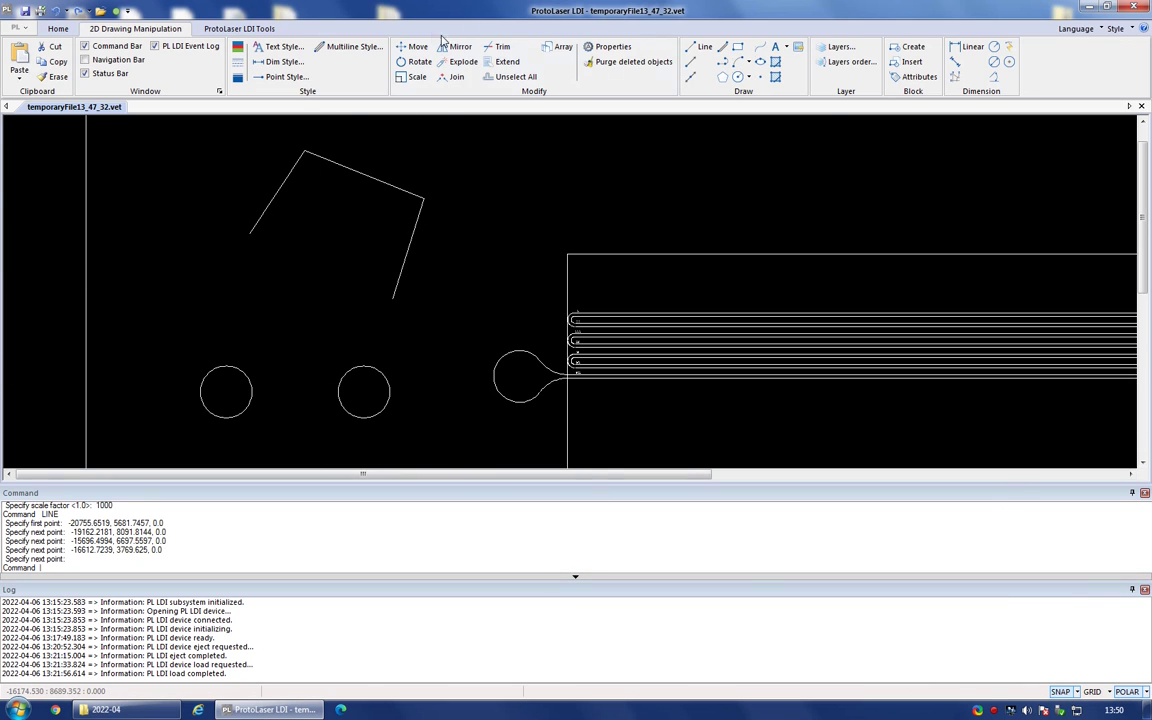
Close the open outline with a straight line from about (-20756, 5682) to (-16613, 3770).
{"action": "left_click", "coordinate": [703, 46]}
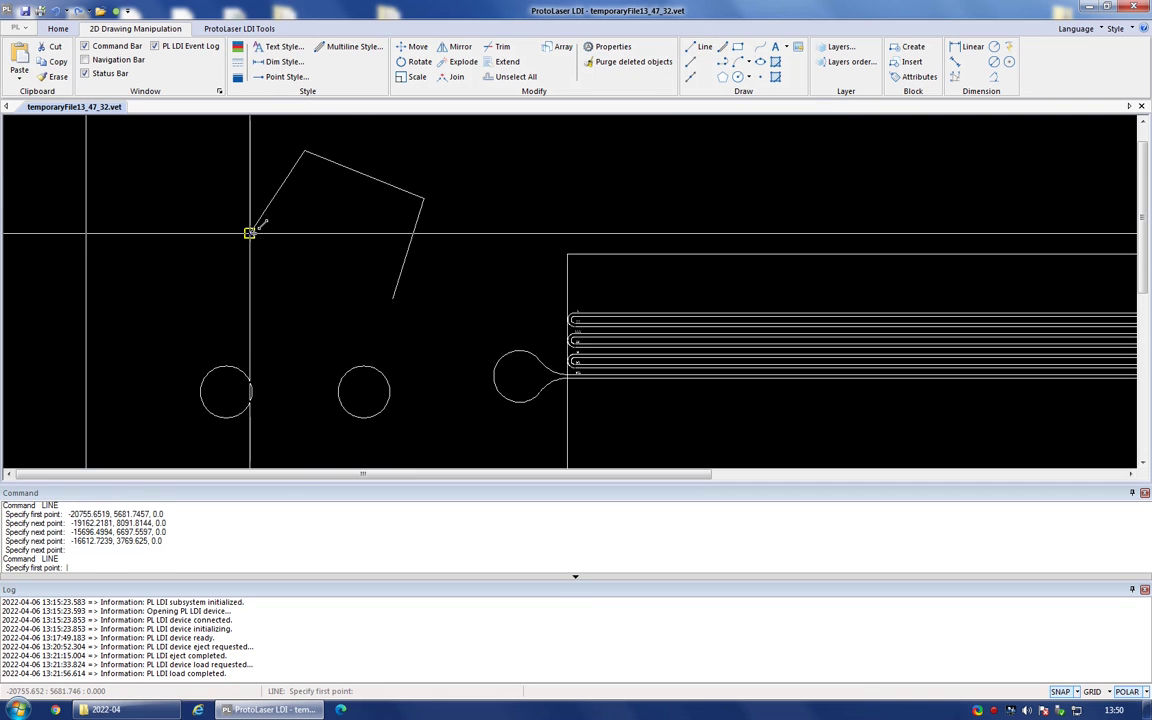
{"action": "left_click", "coordinate": [250, 232]}
{"action": "left_click", "coordinate": [393, 298]}
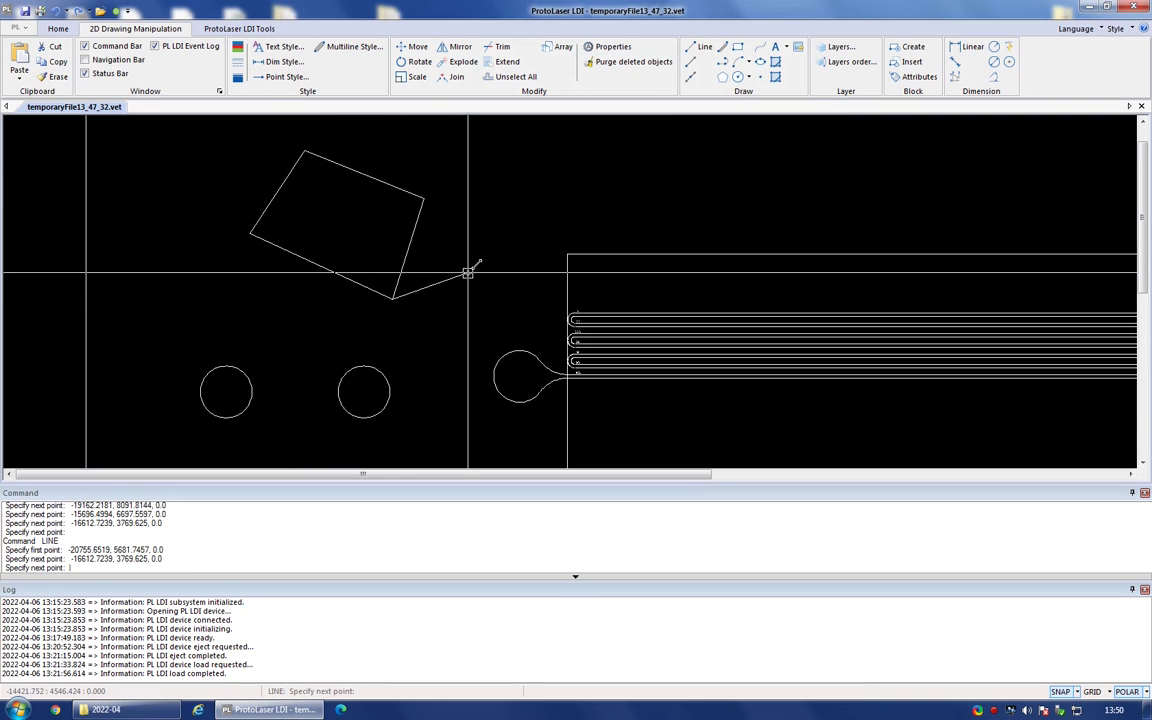
{"action": "key", "text": "Escape"}
Inspect the quadrilateral above the circles, selecting it as a whole and edge by edge to check its separate line segments.
{"action": "left_click_drag", "start_coordinate": [436, 313], "coordinate": [239, 228]}
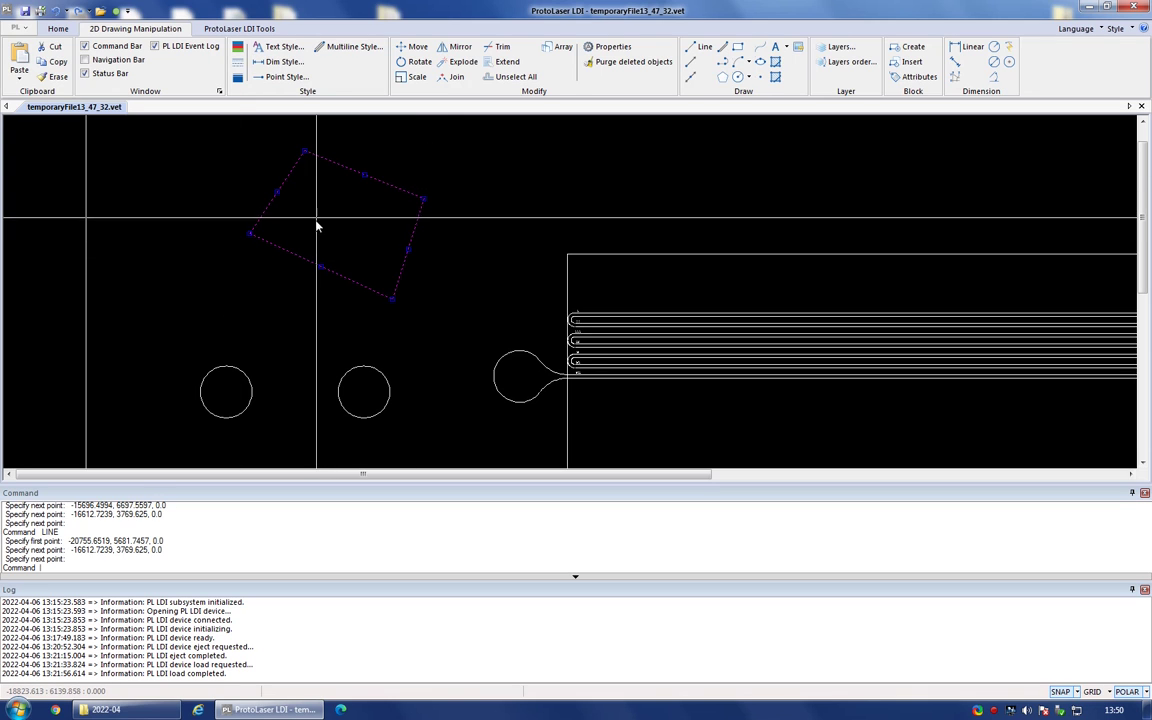
{"action": "key", "text": "Escape"}
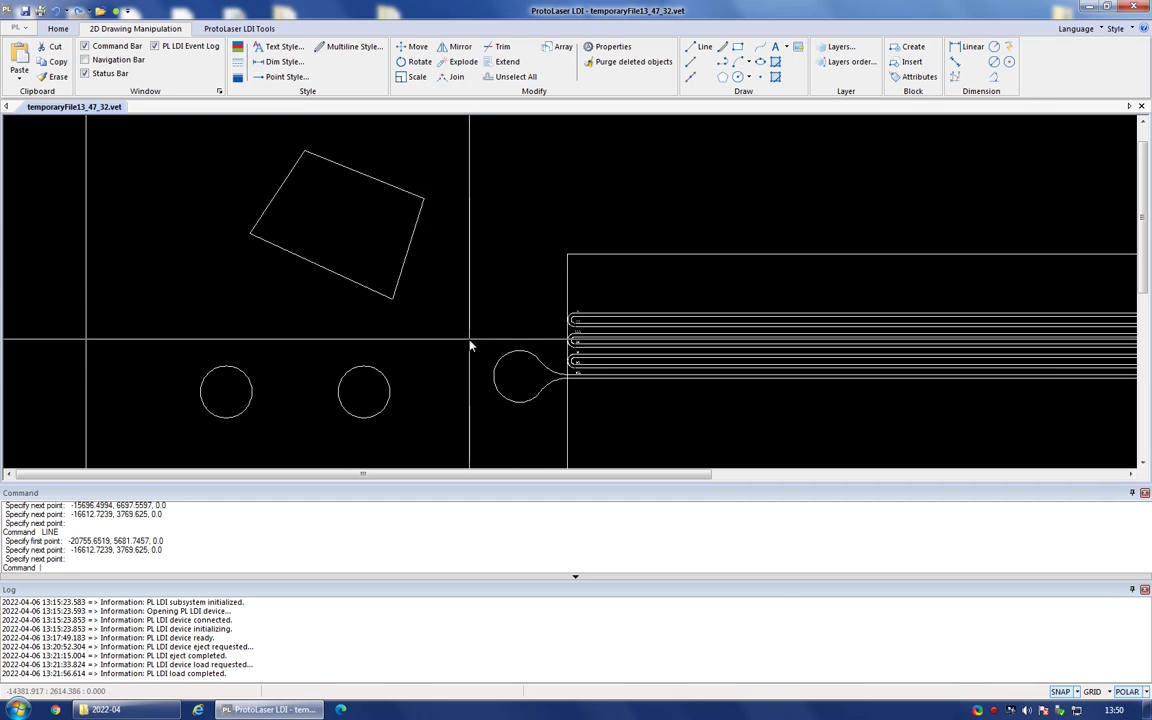
{"action": "scroll", "coordinate": [437, 303], "scroll_direction": "down", "scroll_amount": 2}
{"action": "scroll", "coordinate": [345, 232], "scroll_direction": "up", "scroll_amount": 4}
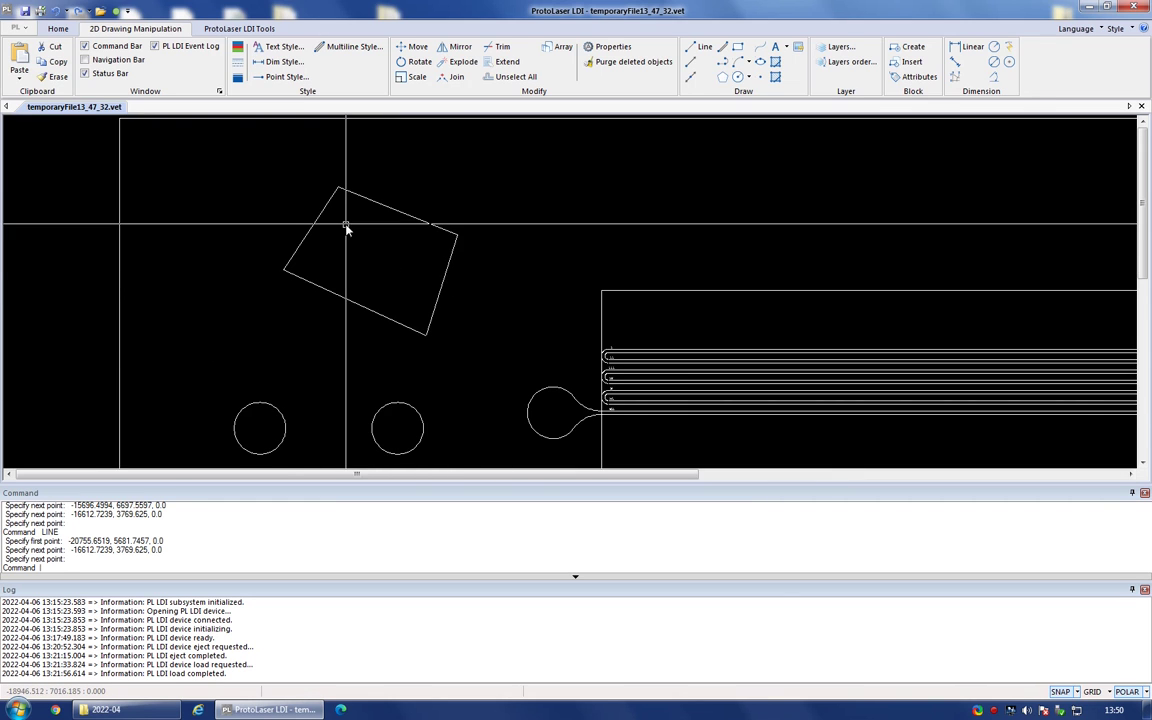
{"action": "scroll", "coordinate": [344, 240], "scroll_direction": "up", "scroll_amount": 1}
{"action": "scroll", "coordinate": [309, 265], "scroll_direction": "down", "scroll_amount": 1}
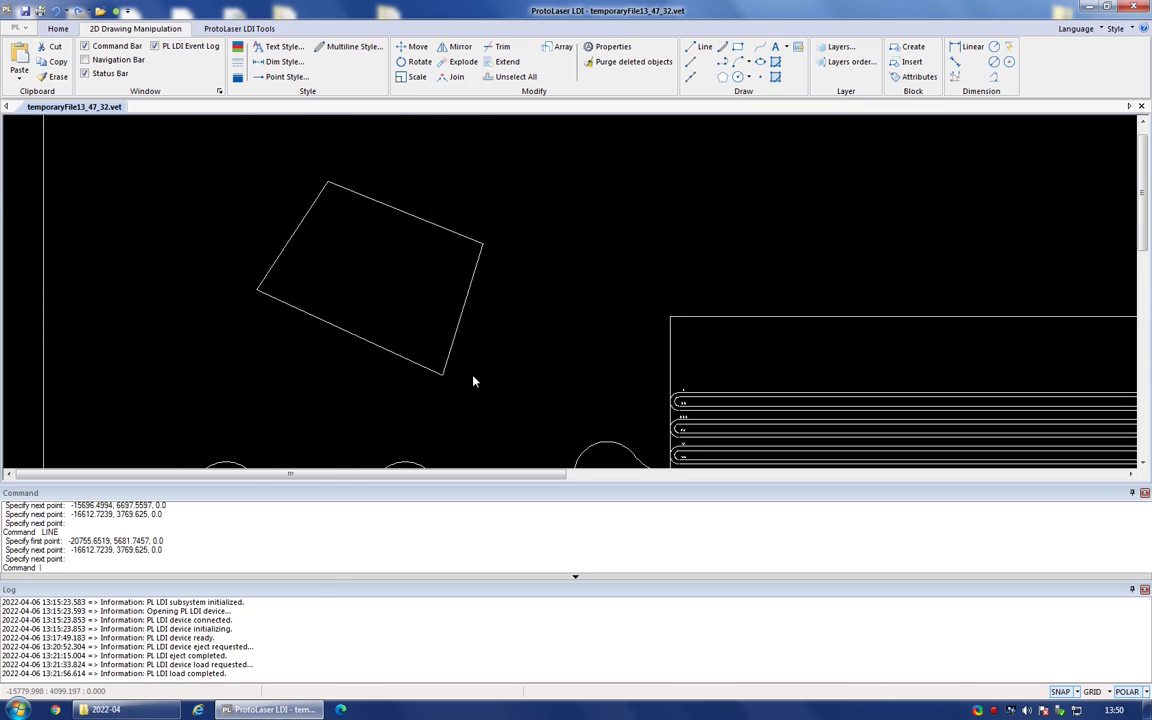
{"action": "left_click", "coordinate": [223, 397]}
{"action": "left_click", "coordinate": [525, 156]}
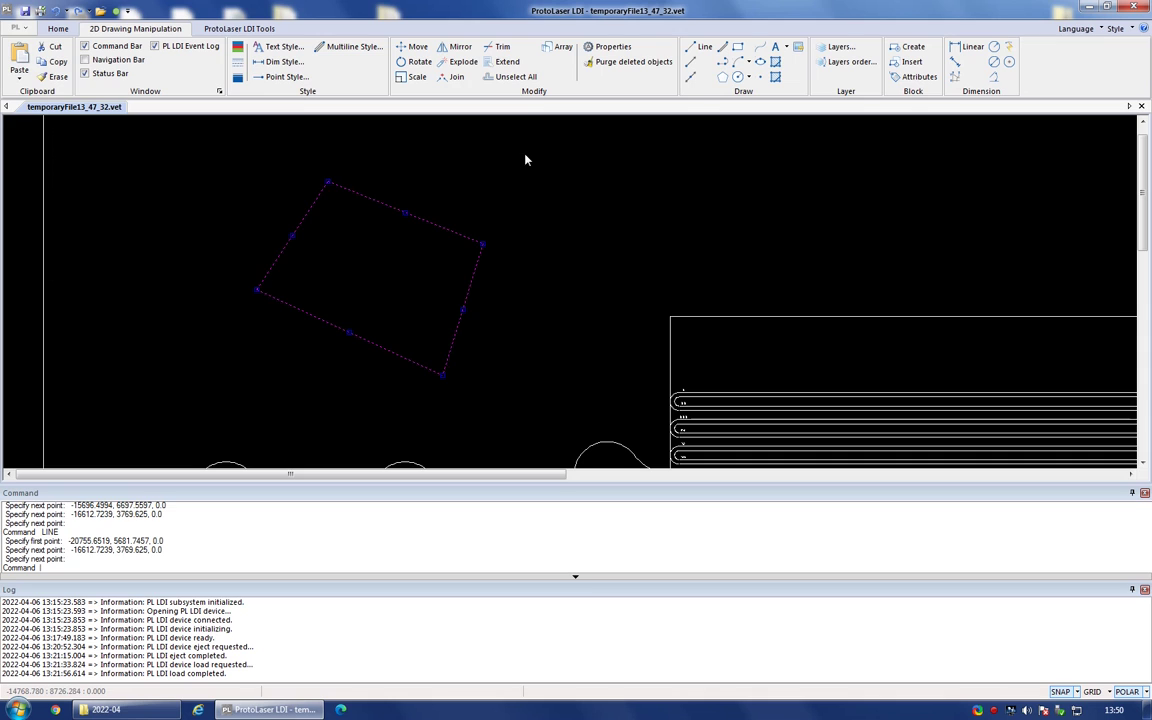
{"action": "key", "text": "Escape"}
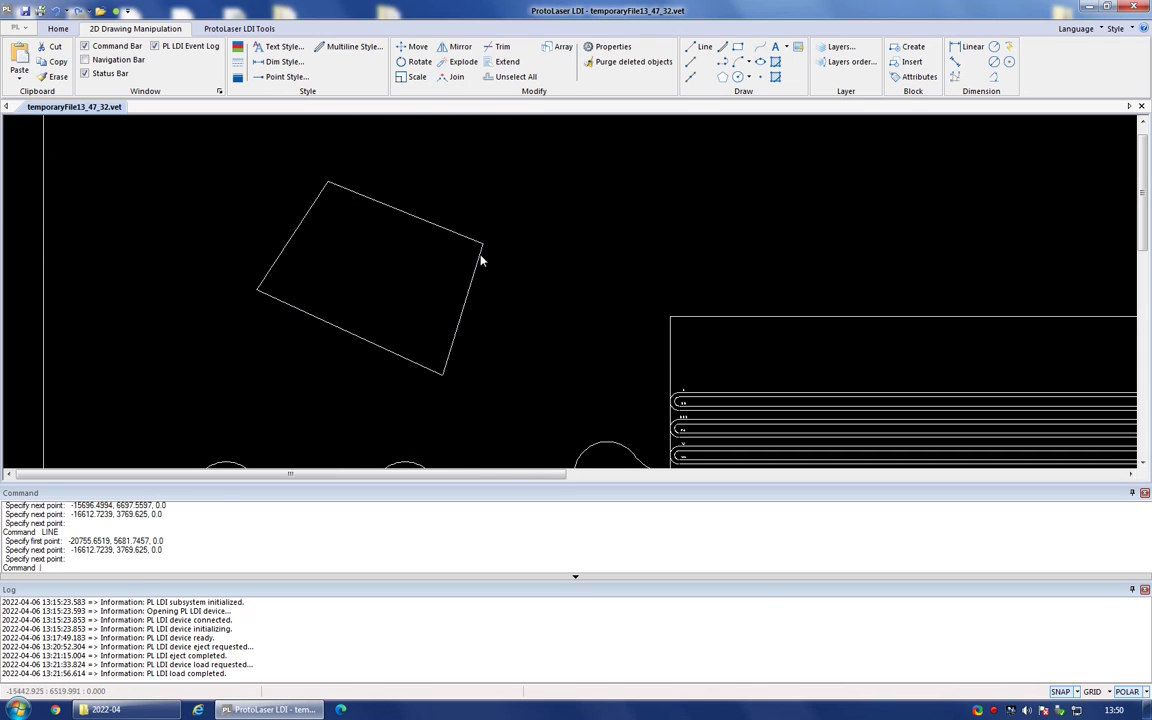
{"action": "left_click", "coordinate": [347, 332]}
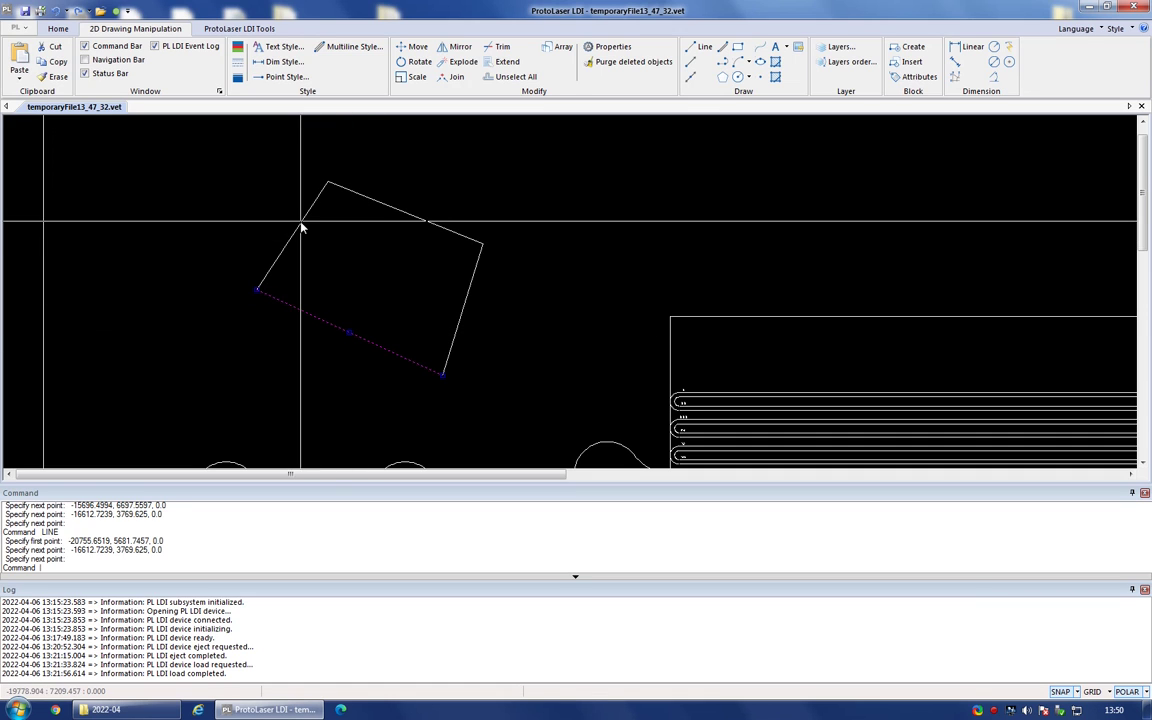
{"action": "left_click", "coordinate": [300, 225]}
{"action": "left_click", "coordinate": [376, 200]}
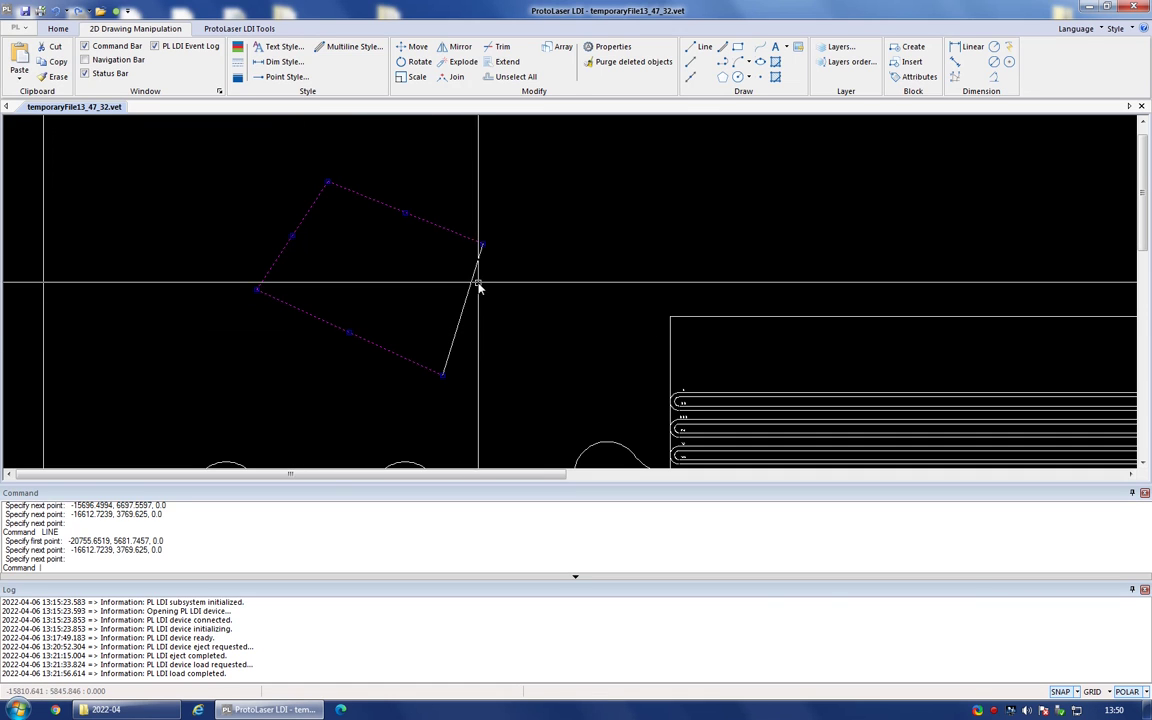
{"action": "left_click", "coordinate": [473, 287]}
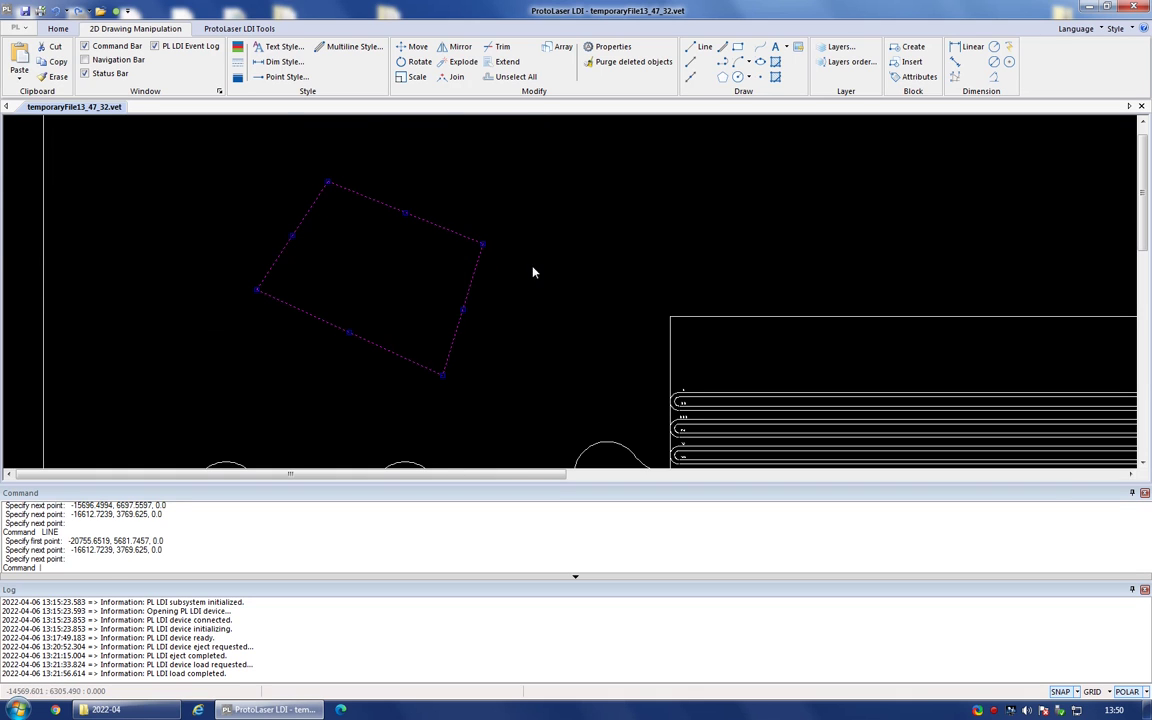
{"action": "key", "text": "Escape"}
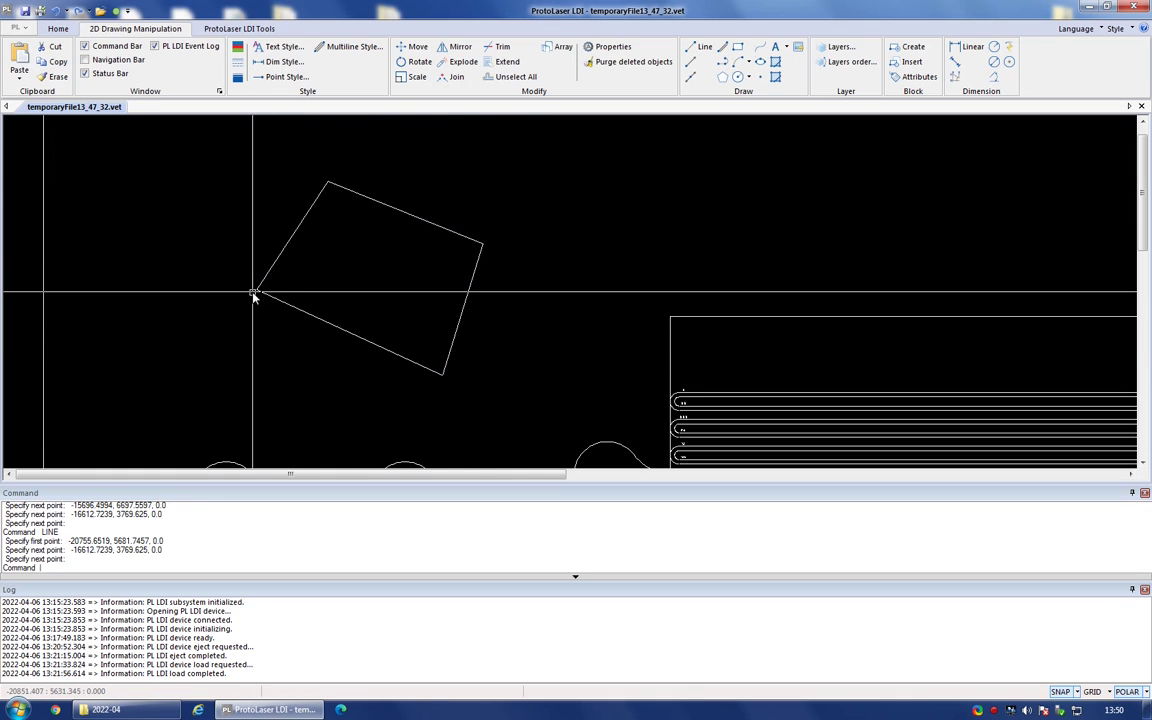
Examine the quadrilateral's leftmost corner closely to check whether the two line ends meet.
{"action": "scroll", "coordinate": [255, 295], "scroll_direction": "up", "scroll_amount": 5}
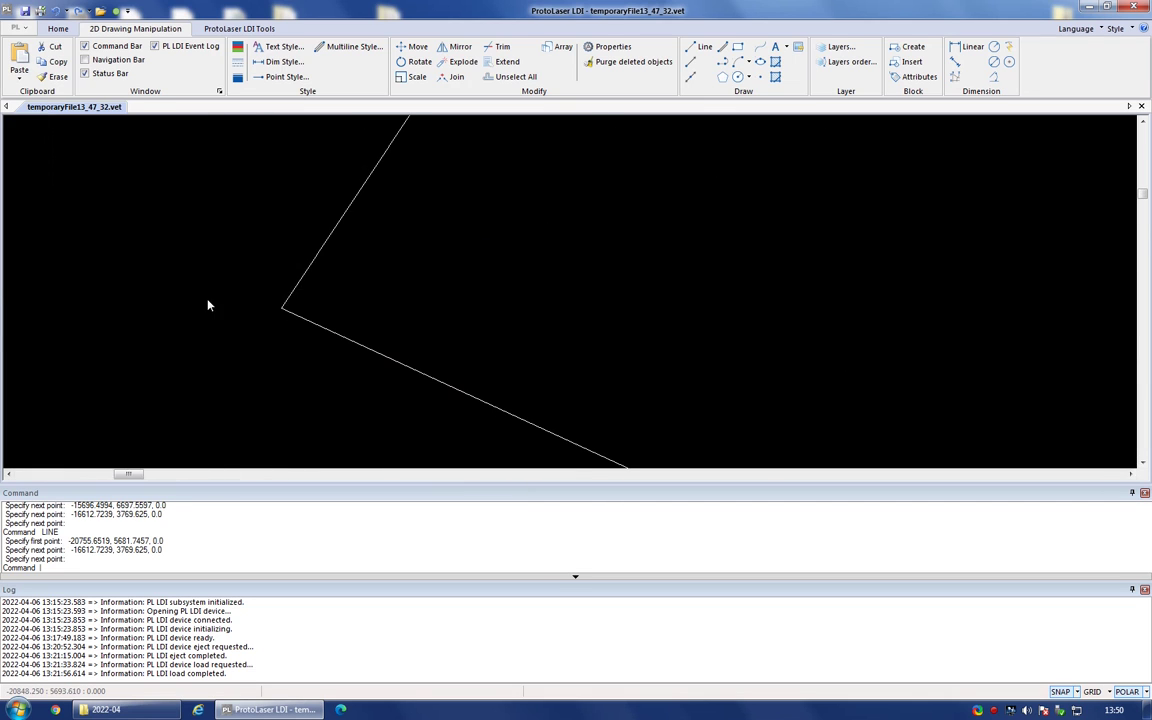
{"action": "scroll", "coordinate": [275, 311], "scroll_direction": "up", "scroll_amount": 8}
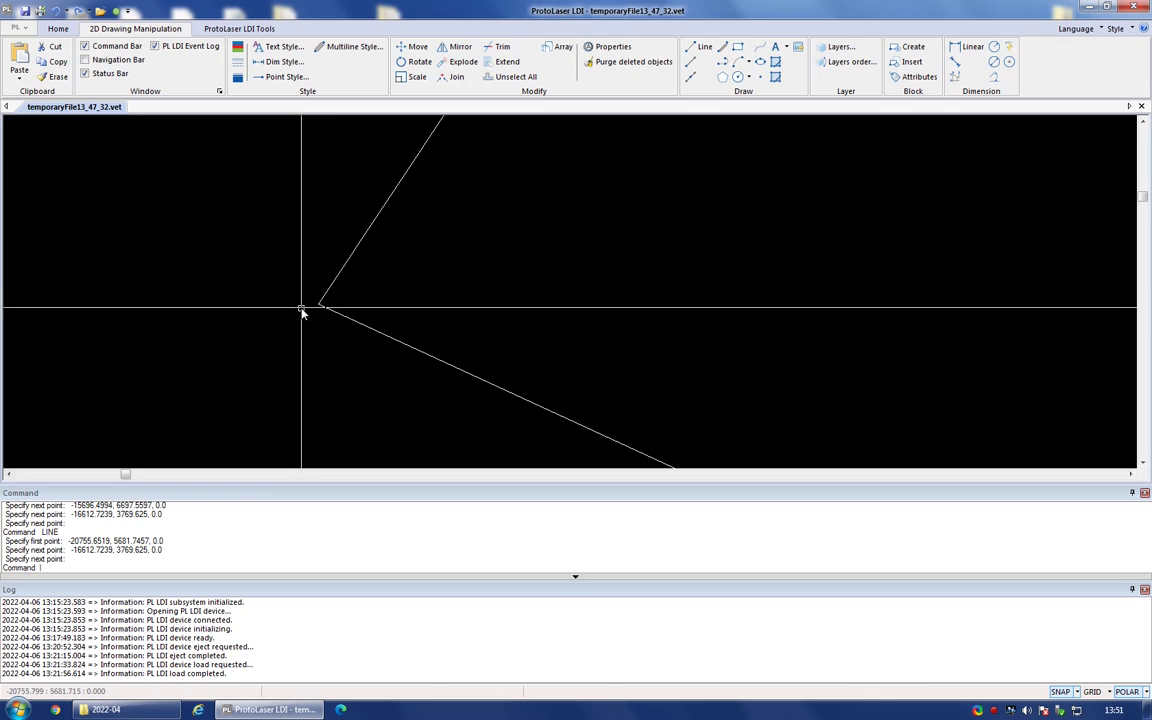
{"action": "middle_click_drag", "start_coordinate": [325, 305], "coordinate": [255, 343]}
{"action": "scroll", "coordinate": [327, 345], "scroll_direction": "down", "scroll_amount": 2}
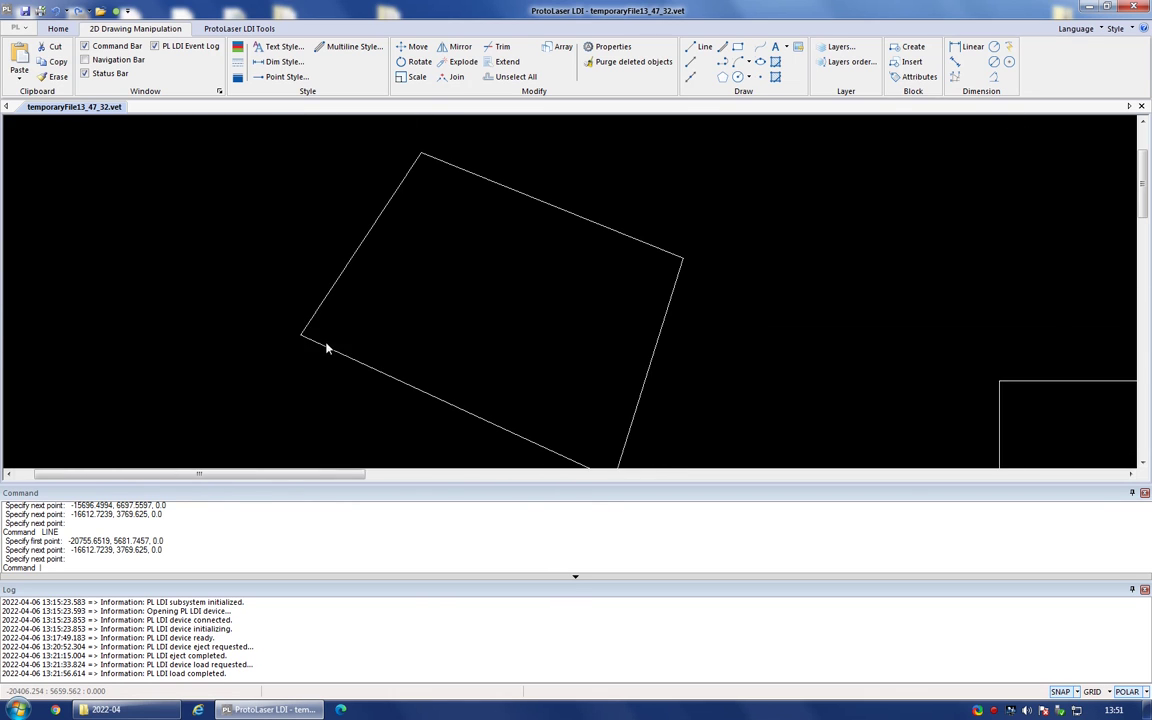
{"action": "scroll", "coordinate": [420, 288], "scroll_direction": "down", "scroll_amount": 1}
{"action": "scroll", "coordinate": [250, 282], "scroll_direction": "down", "scroll_amount": 1}
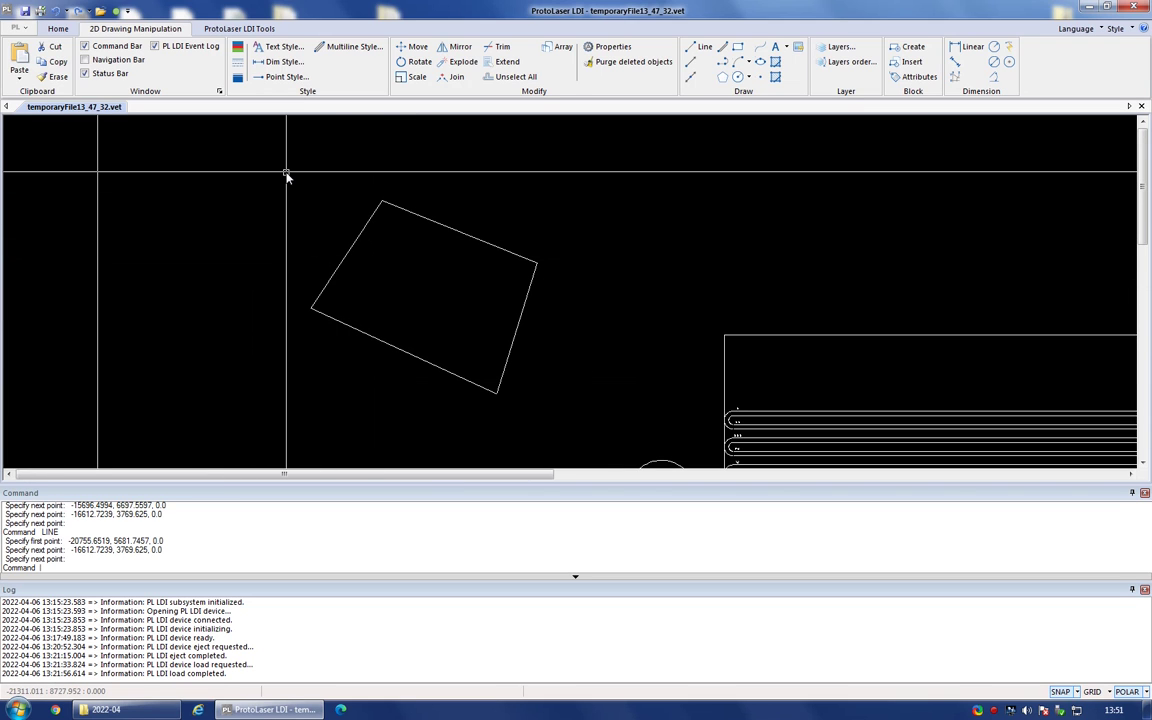
Join the quadrilateral's four line segments into one closed outline and check that it selects as a single object.
{"action": "left_click", "coordinate": [456, 78]}
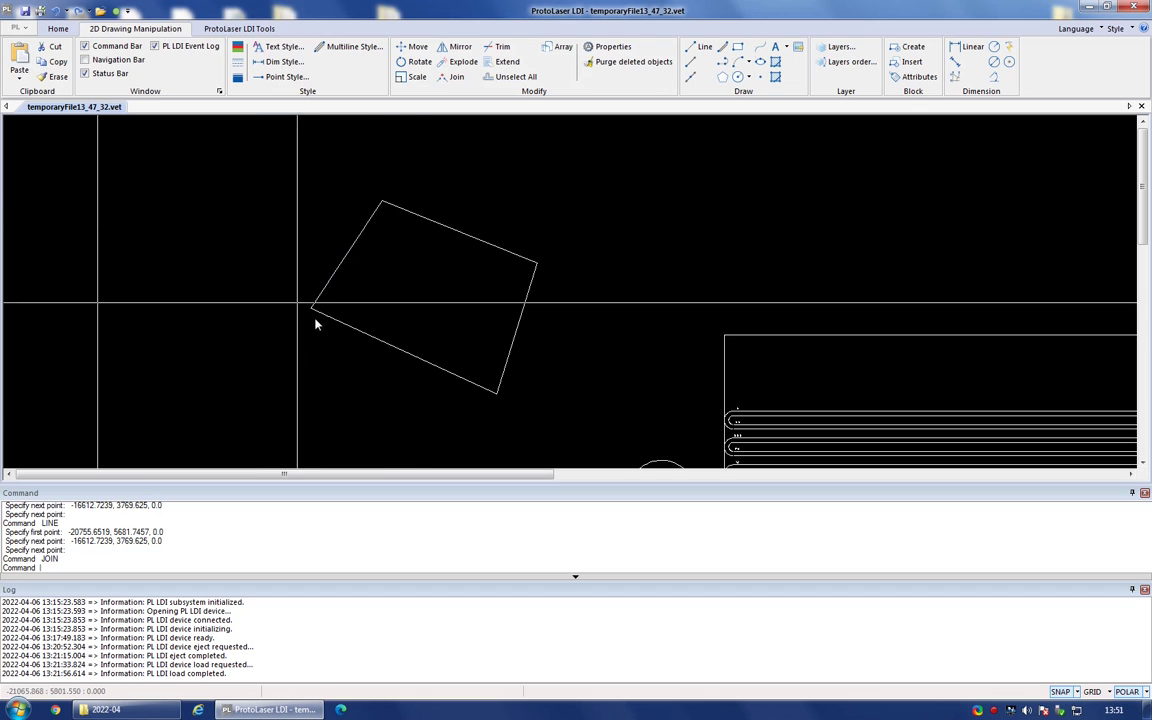
{"action": "left_click", "coordinate": [431, 221]}
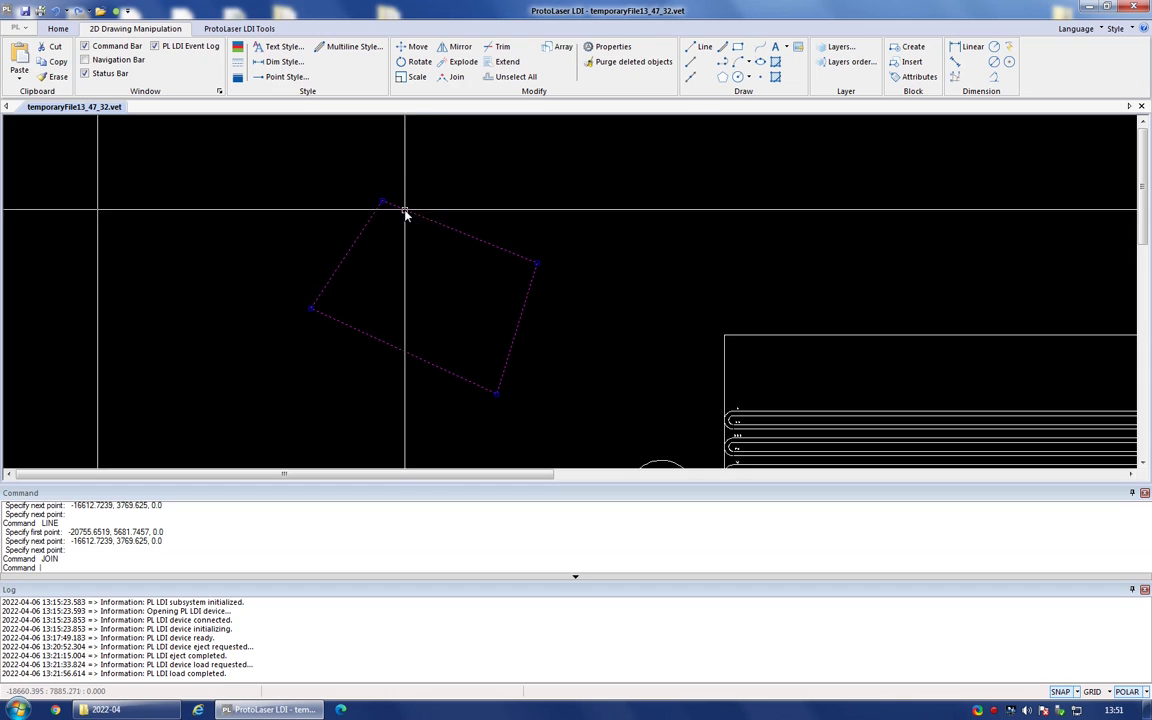
{"action": "key", "text": "Escape"}
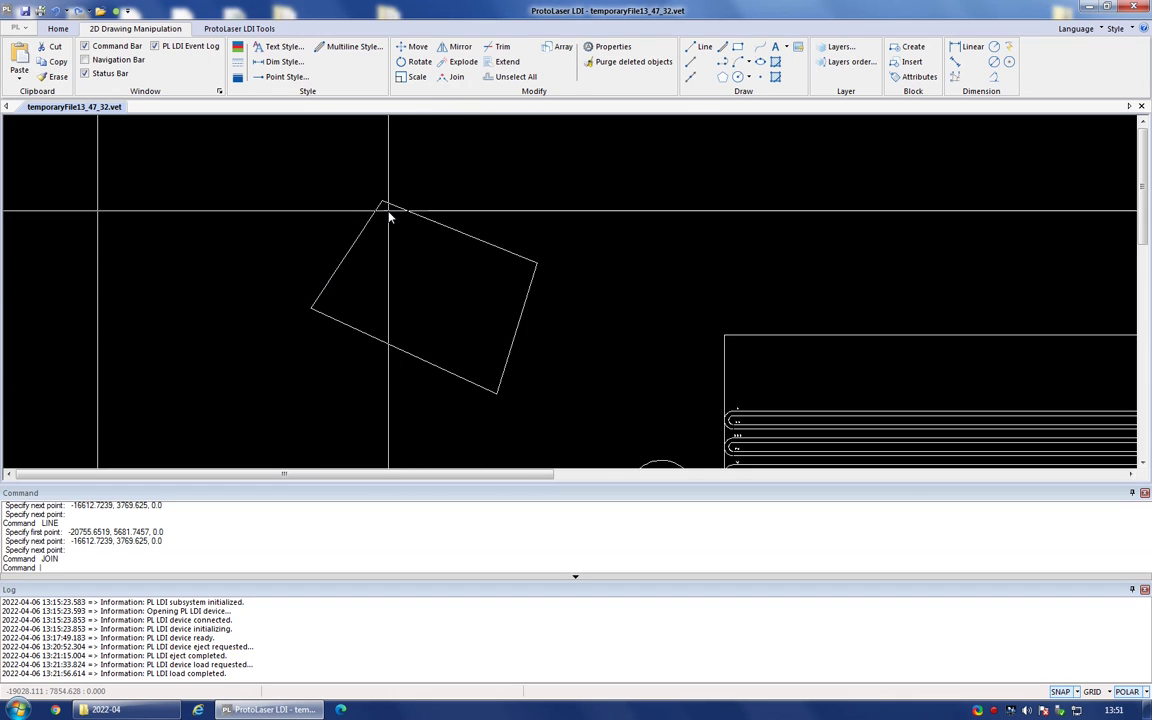
Create a block named shape_01 from the joined quadrilateral outline, with the Convert to block option.
{"action": "left_click", "coordinate": [343, 263]}
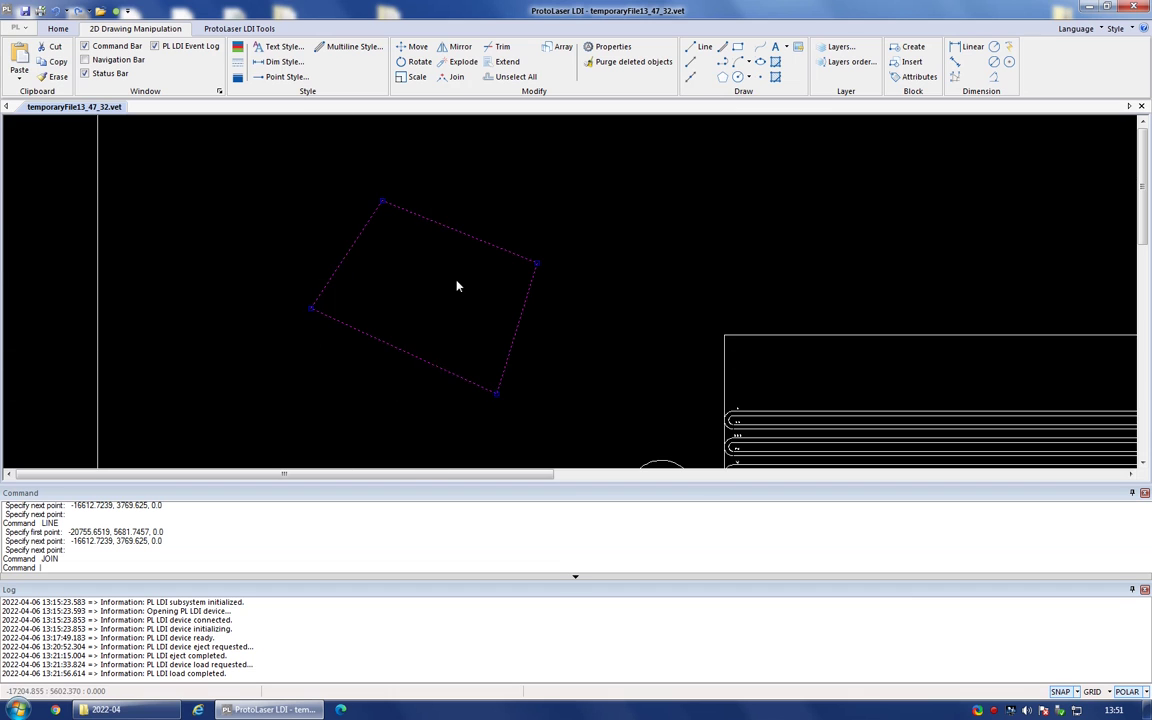
{"action": "scroll", "coordinate": [257, 257], "scroll_direction": "down", "scroll_amount": 2}
{"action": "scroll", "coordinate": [316, 257], "scroll_direction": "up", "scroll_amount": 2}
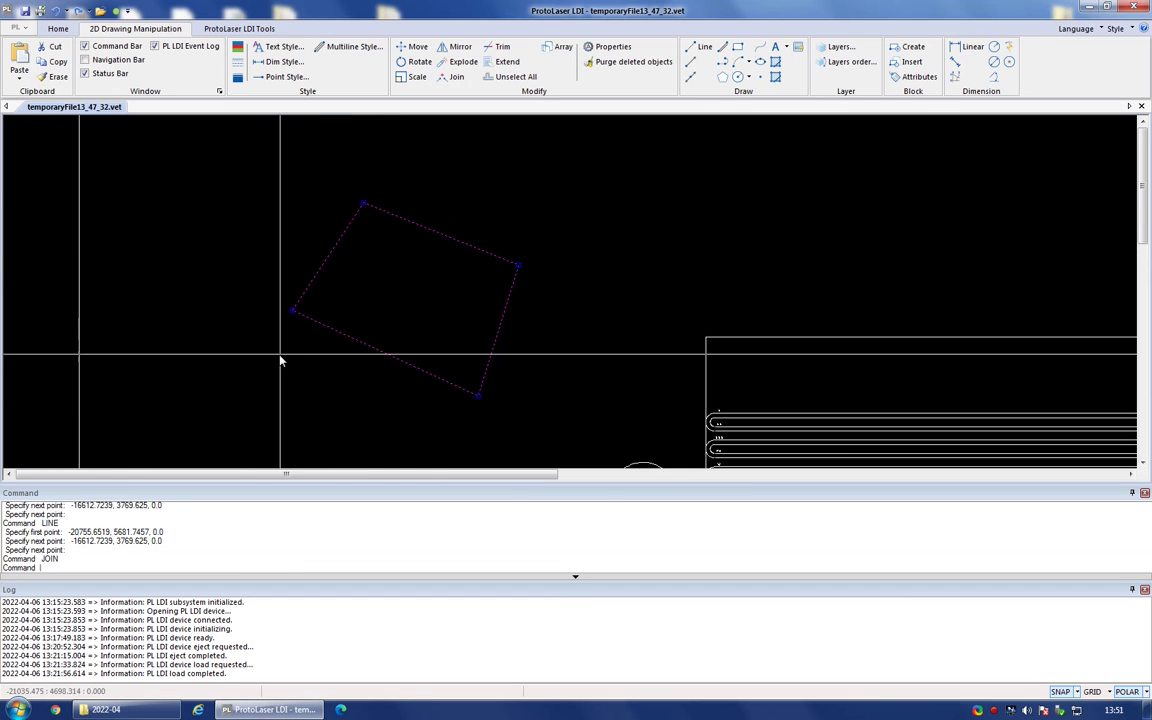
{"action": "scroll", "coordinate": [281, 361], "scroll_direction": "up", "scroll_amount": 1}
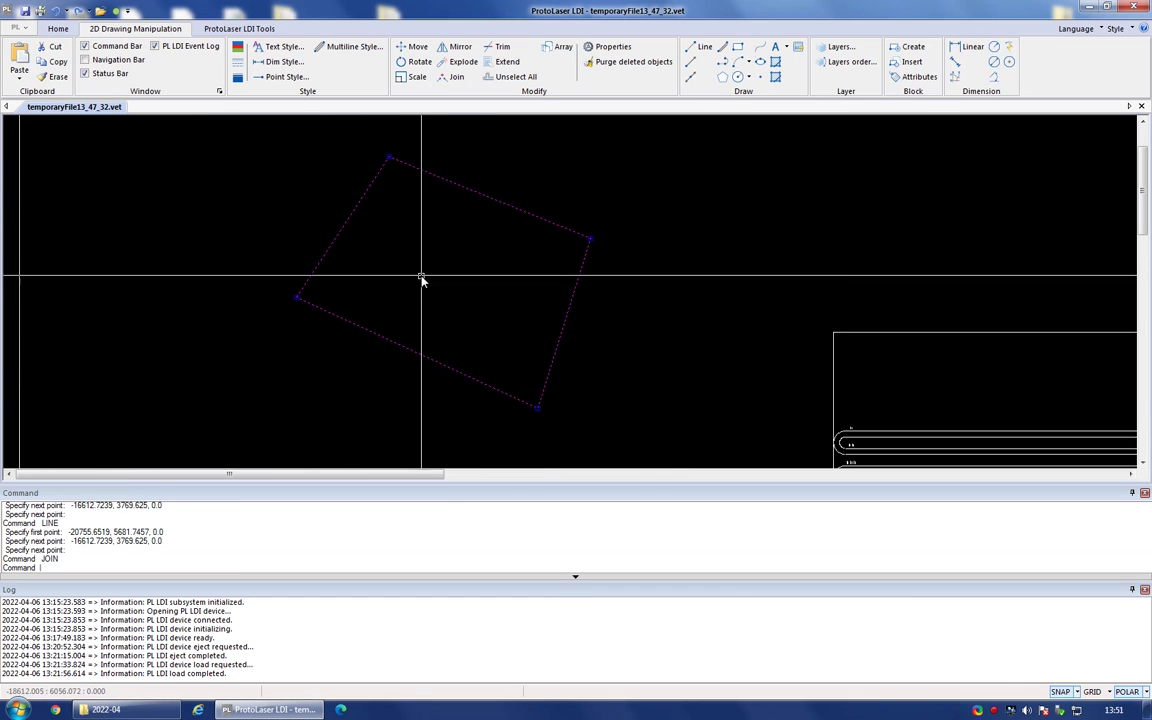
{"action": "scroll", "coordinate": [440, 262], "scroll_direction": "down", "scroll_amount": 1}
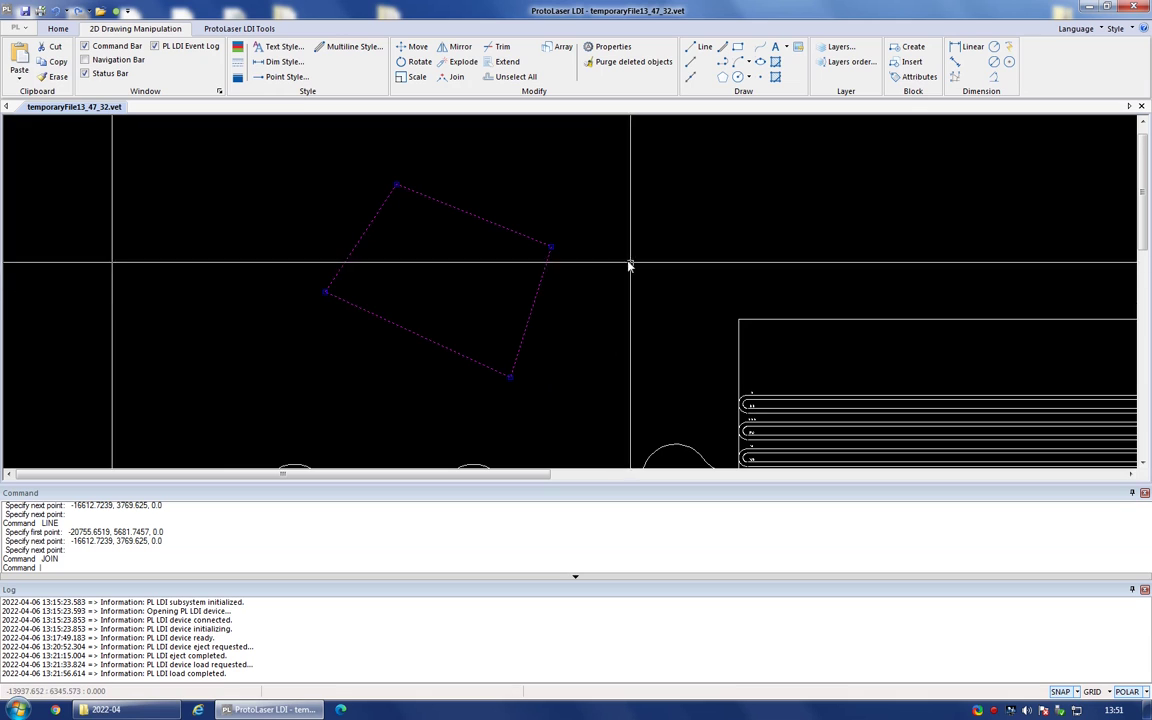
{"action": "left_click", "coordinate": [914, 49]}
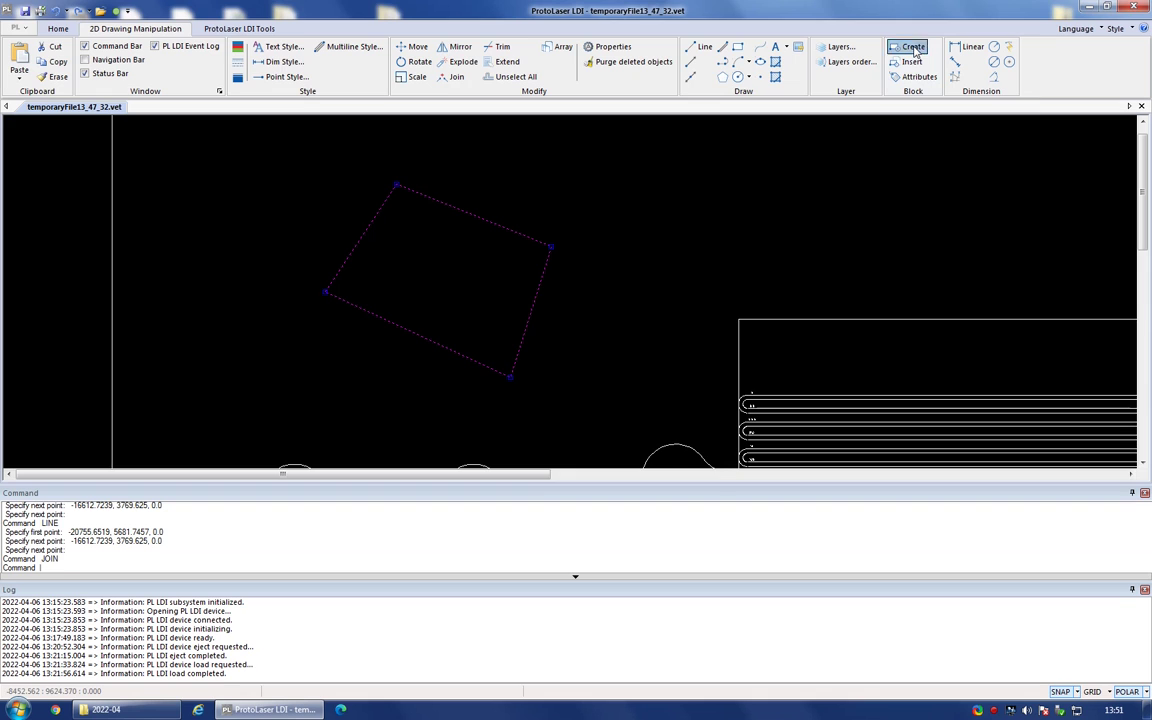
{"action": "left_click_drag", "start_coordinate": [571, 283], "coordinate": [723, 173]}
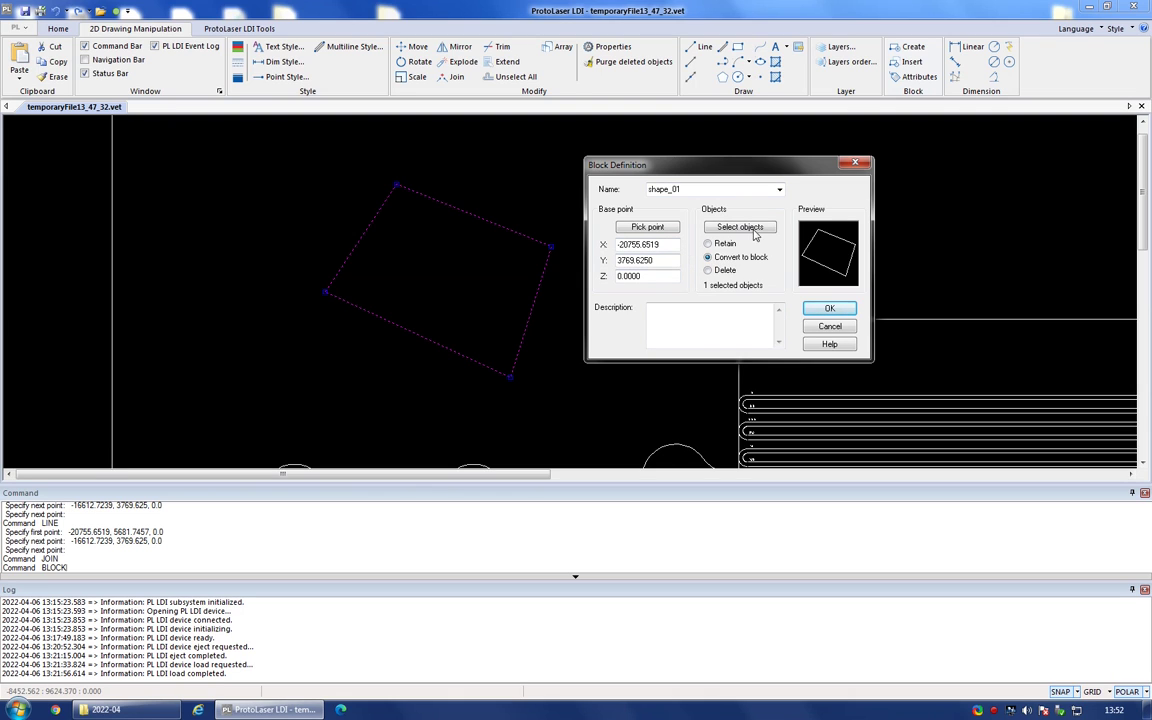
{"action": "left_click", "coordinate": [830, 310]}
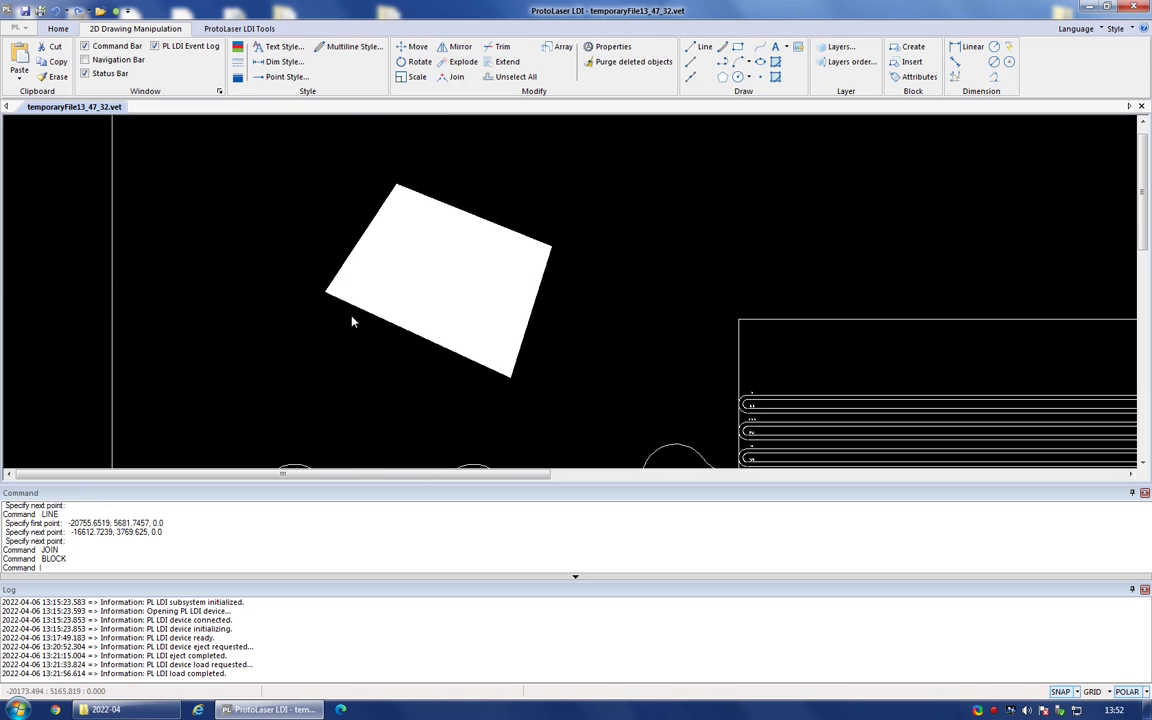
Check the new shape_01 block by selecting it at several points inside its area.
{"action": "left_click", "coordinate": [437, 270]}
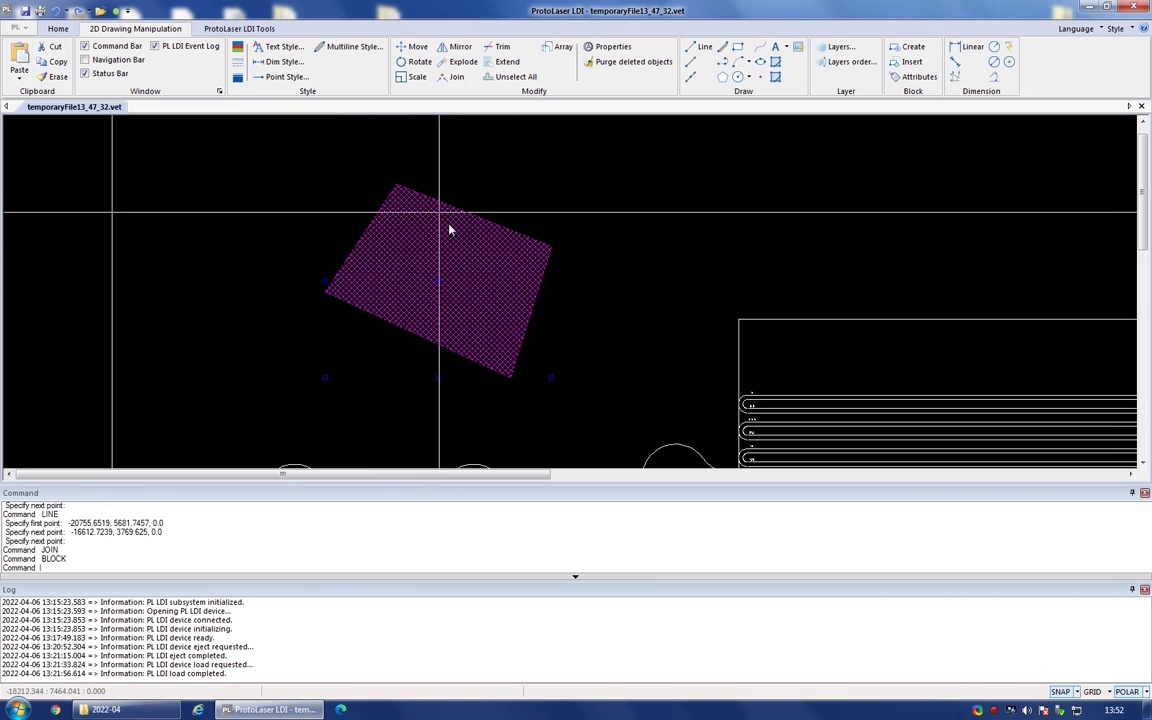
{"action": "key", "text": "Escape"}
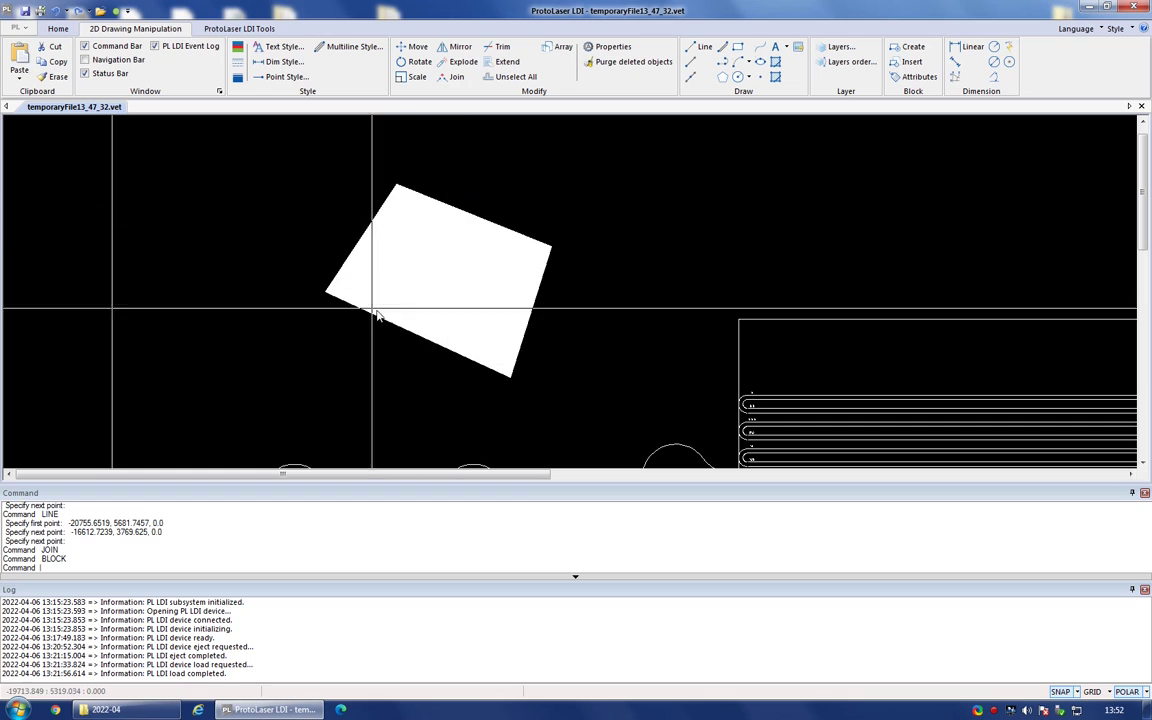
{"action": "left_click", "coordinate": [470, 280]}
{"action": "key", "text": "Escape"}
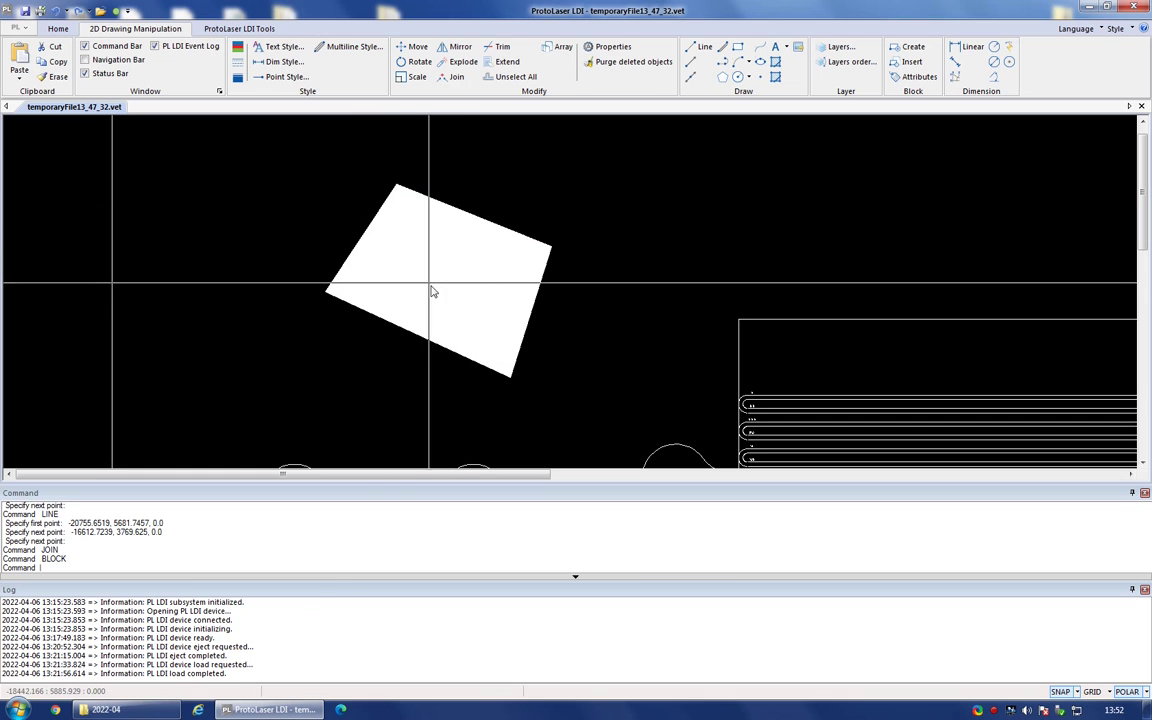
{"action": "left_click", "coordinate": [505, 255]}
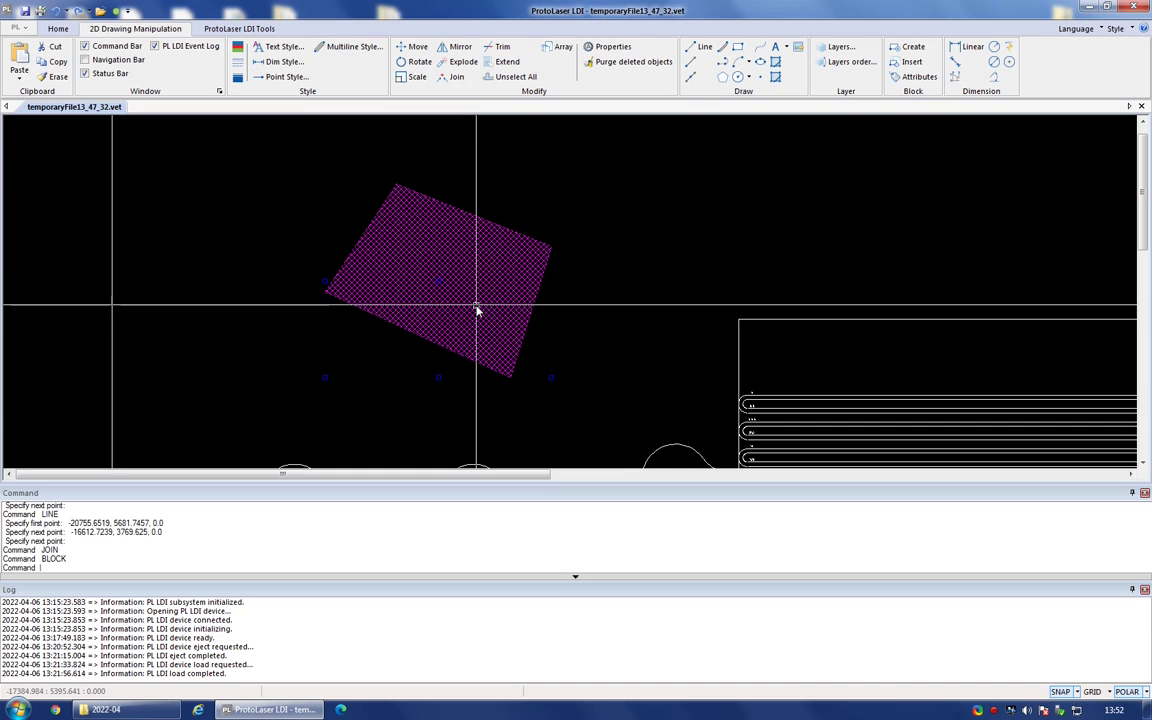
{"action": "key", "text": "Escape"}
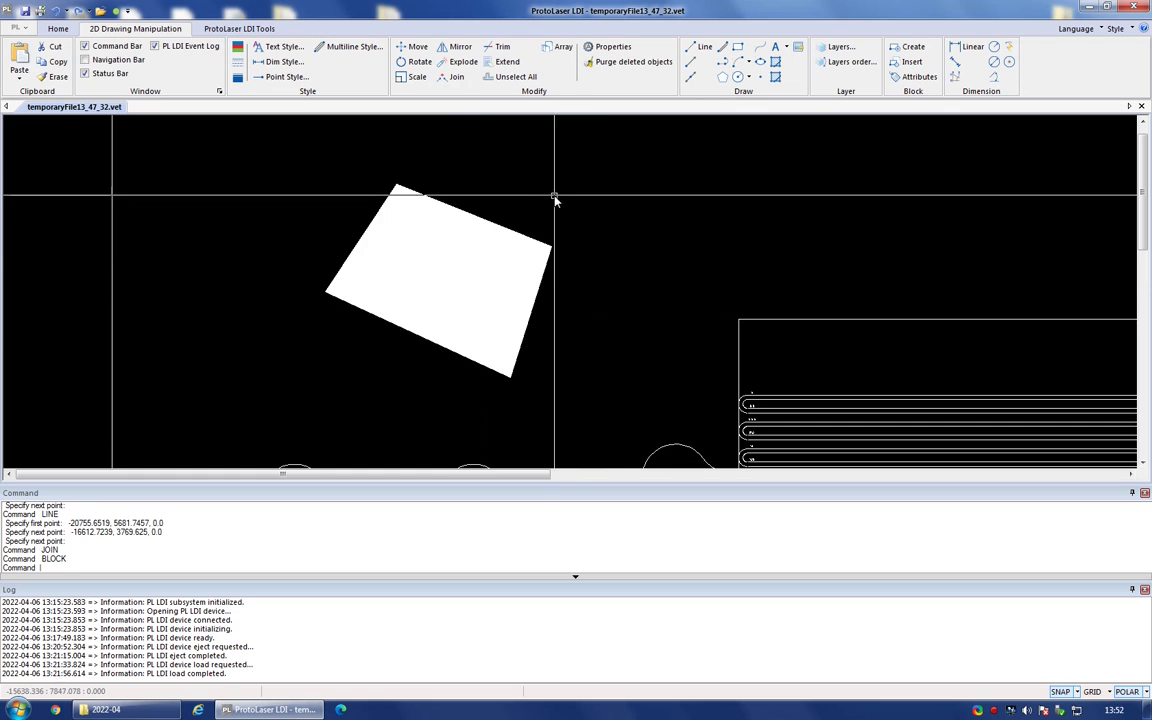
Open the shape_01 block's attributes and assign the Default Coarse Tool profile to it.
{"action": "left_click", "coordinate": [468, 260]}
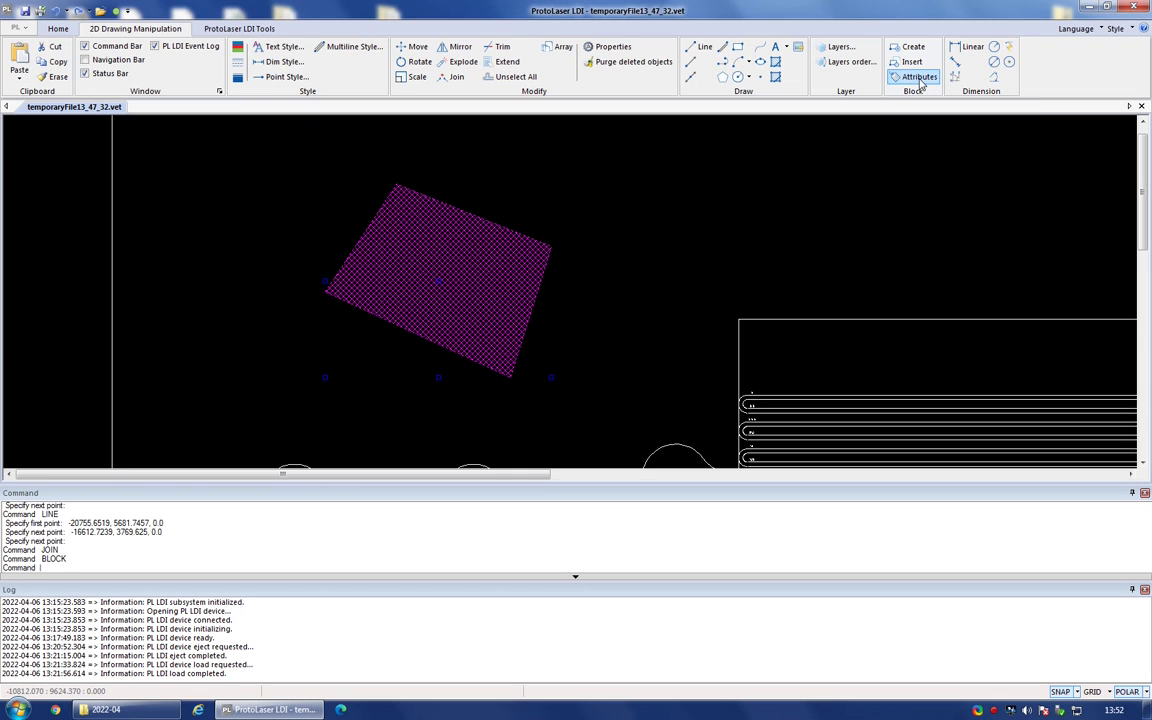
{"action": "left_click", "coordinate": [918, 78]}
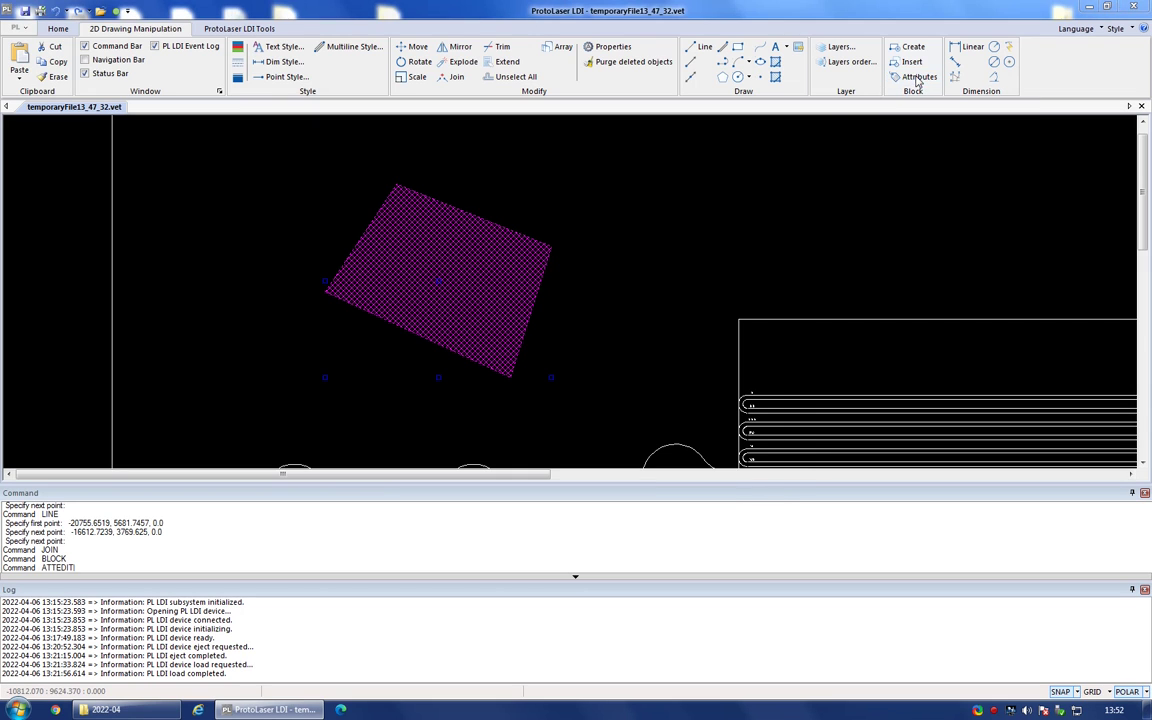
{"action": "left_click_drag", "start_coordinate": [576, 221], "coordinate": [826, 126]}
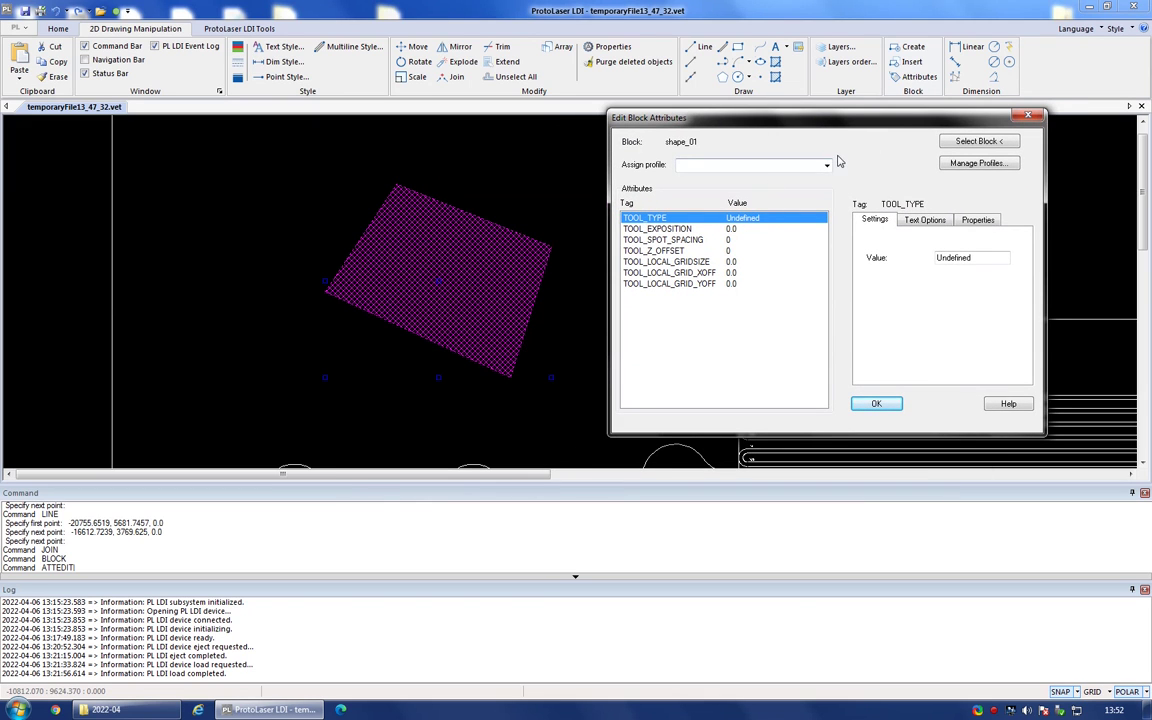
{"action": "left_click", "coordinate": [828, 166]}
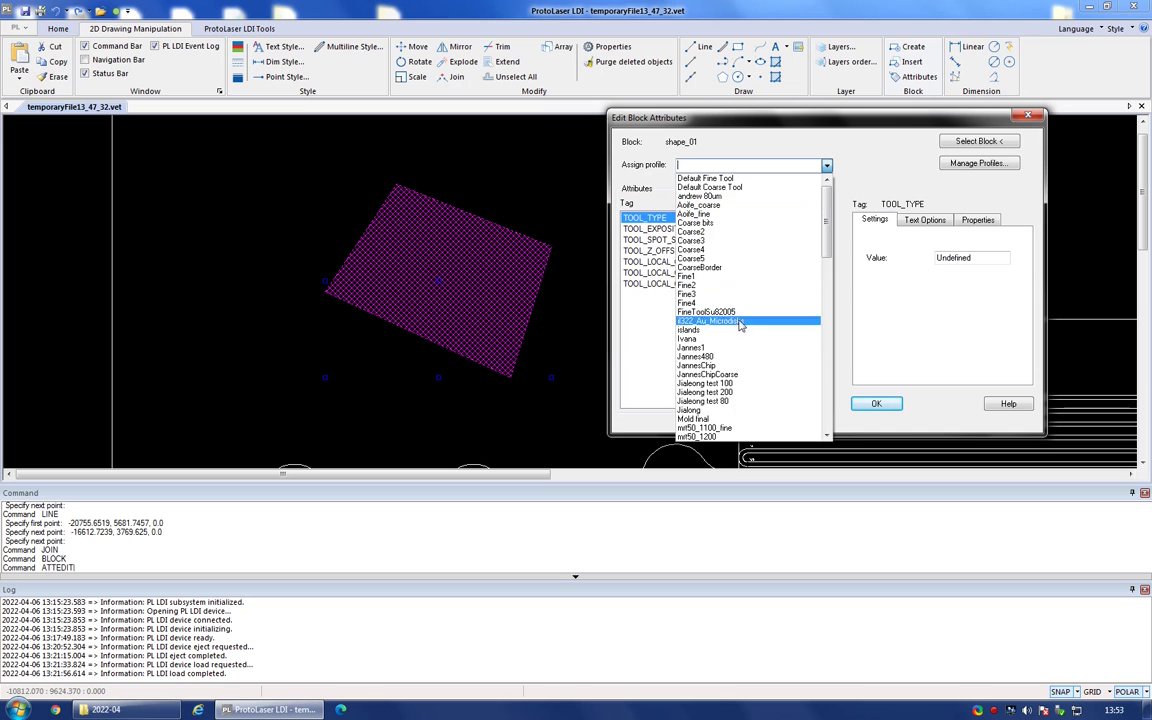
{"action": "scroll", "coordinate": [735, 387], "scroll_direction": "down", "scroll_amount": 3}
{"action": "scroll", "coordinate": [735, 387], "scroll_direction": "down", "scroll_amount": 6}
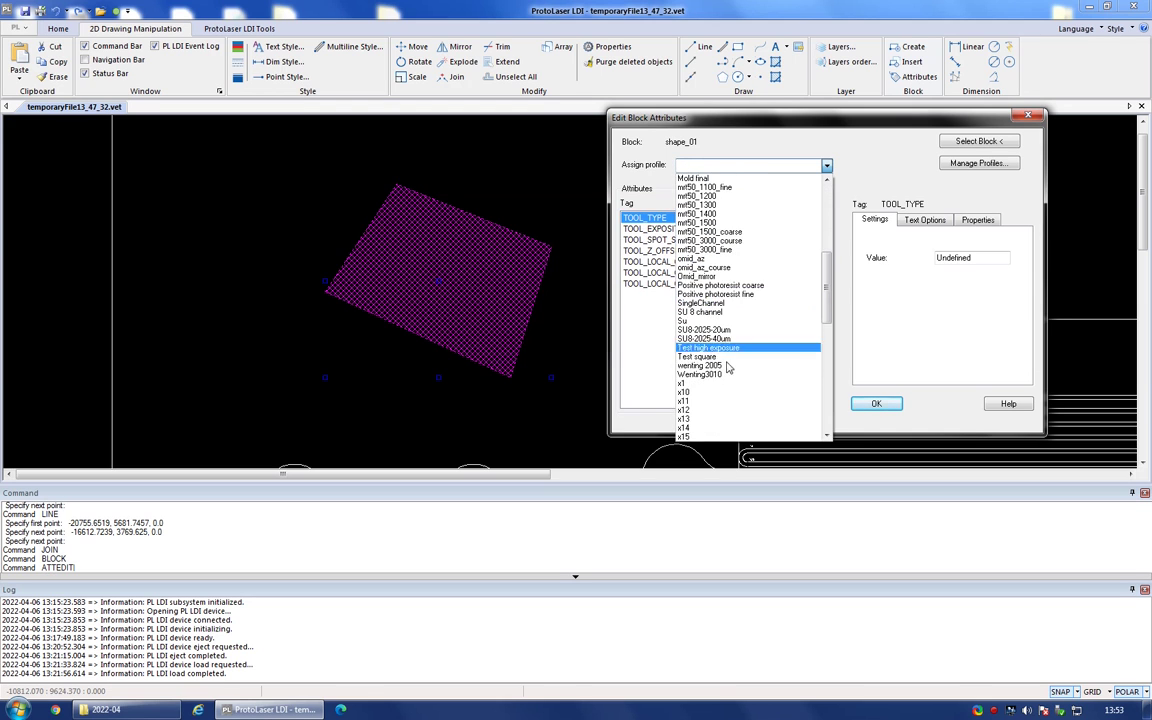
{"action": "scroll", "coordinate": [730, 360], "scroll_direction": "up", "scroll_amount": 7}
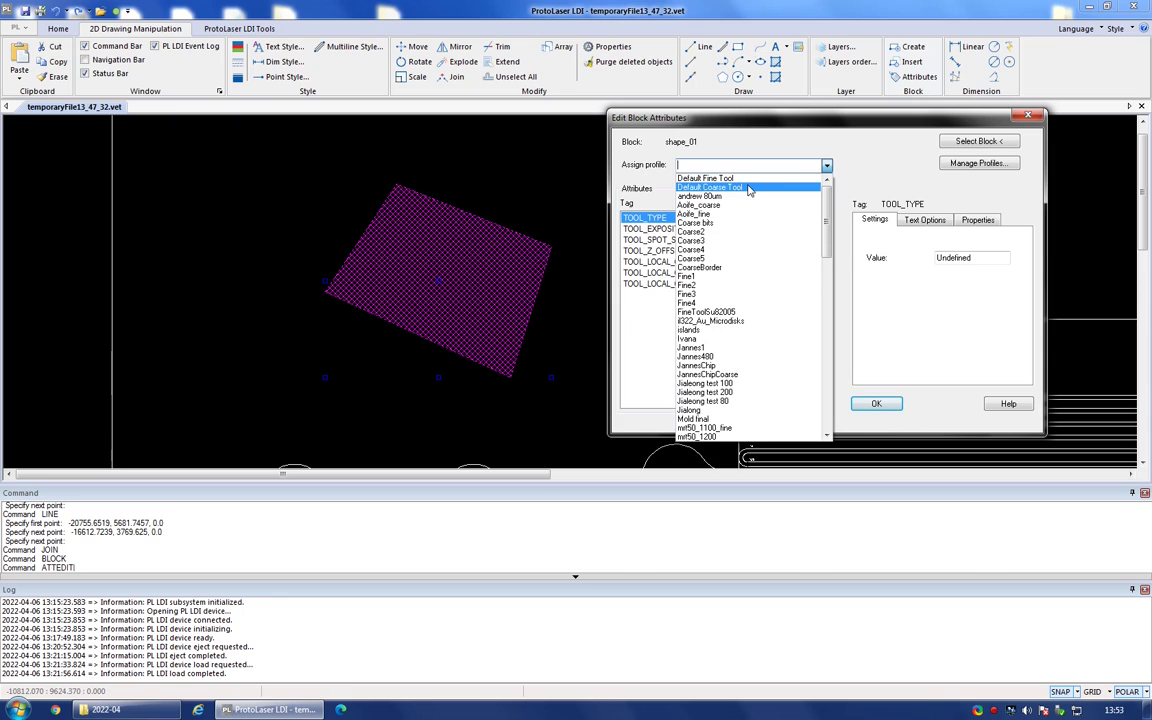
{"action": "left_click", "coordinate": [748, 189]}
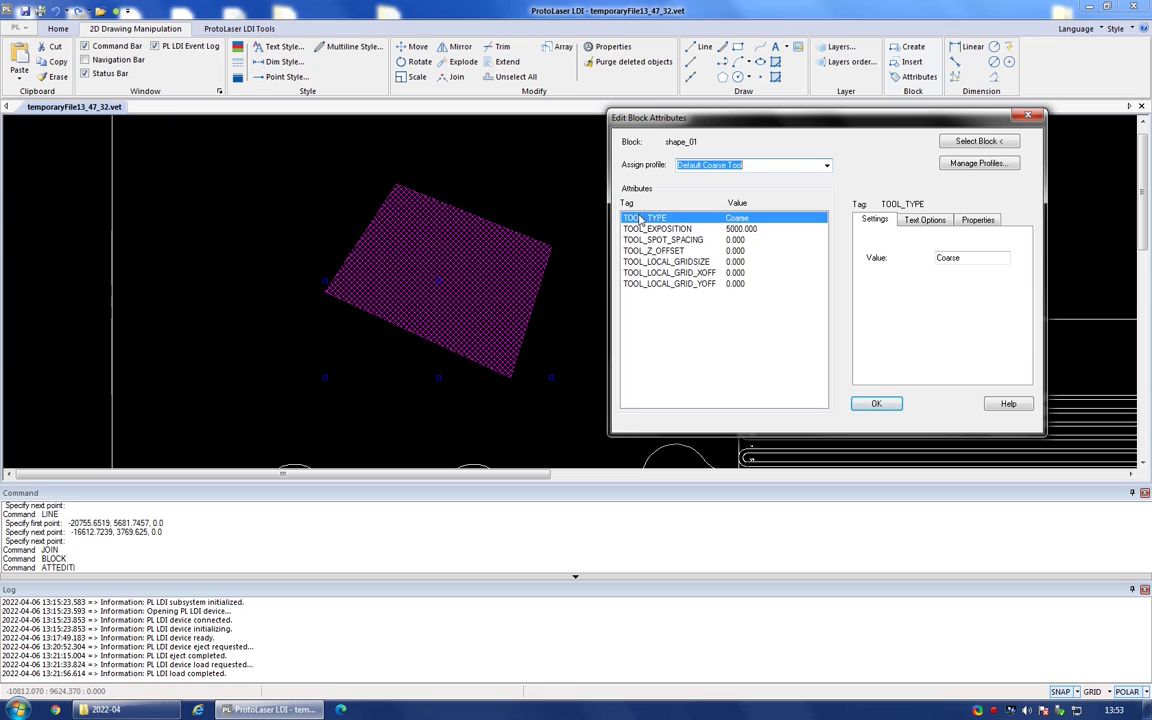
Set the shape_01 block's TOOL_EXPOSITION attribute to 800 and apply the attribute changes.
{"action": "left_click", "coordinate": [931, 257]}
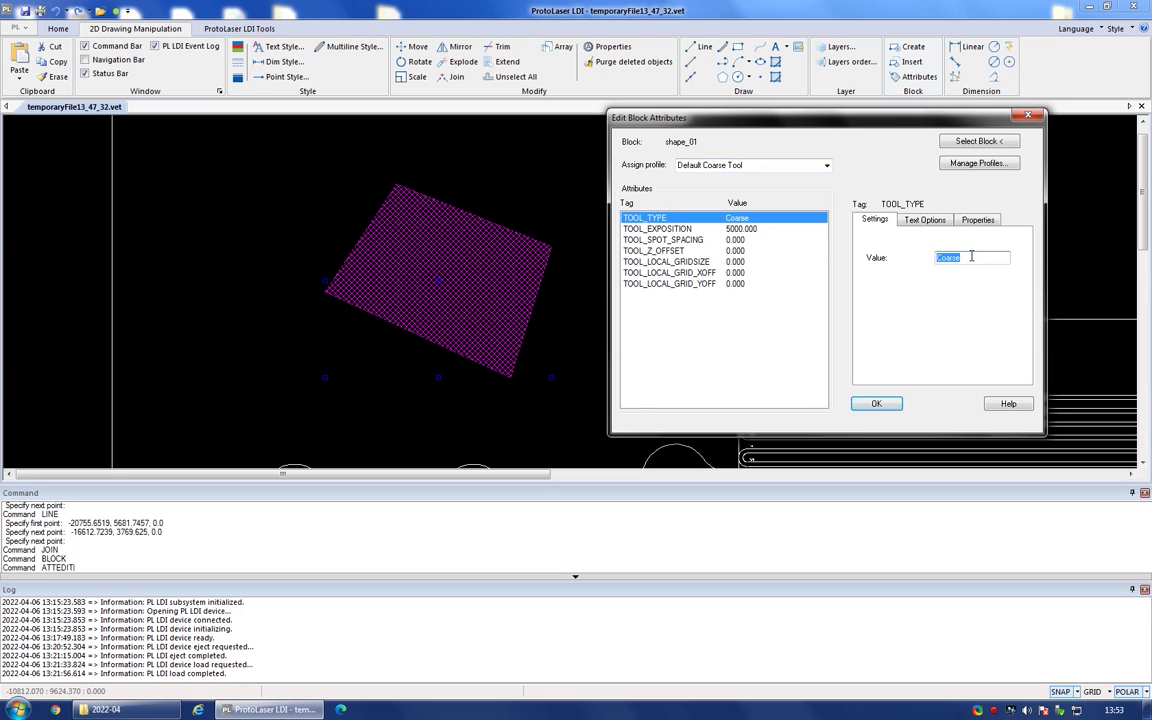
{"action": "left_click", "coordinate": [970, 257]}
{"action": "left_click_drag", "start_coordinate": [973, 258], "coordinate": [930, 253]}
{"action": "left_click", "coordinate": [972, 255]}
{"action": "left_click", "coordinate": [688, 230]}
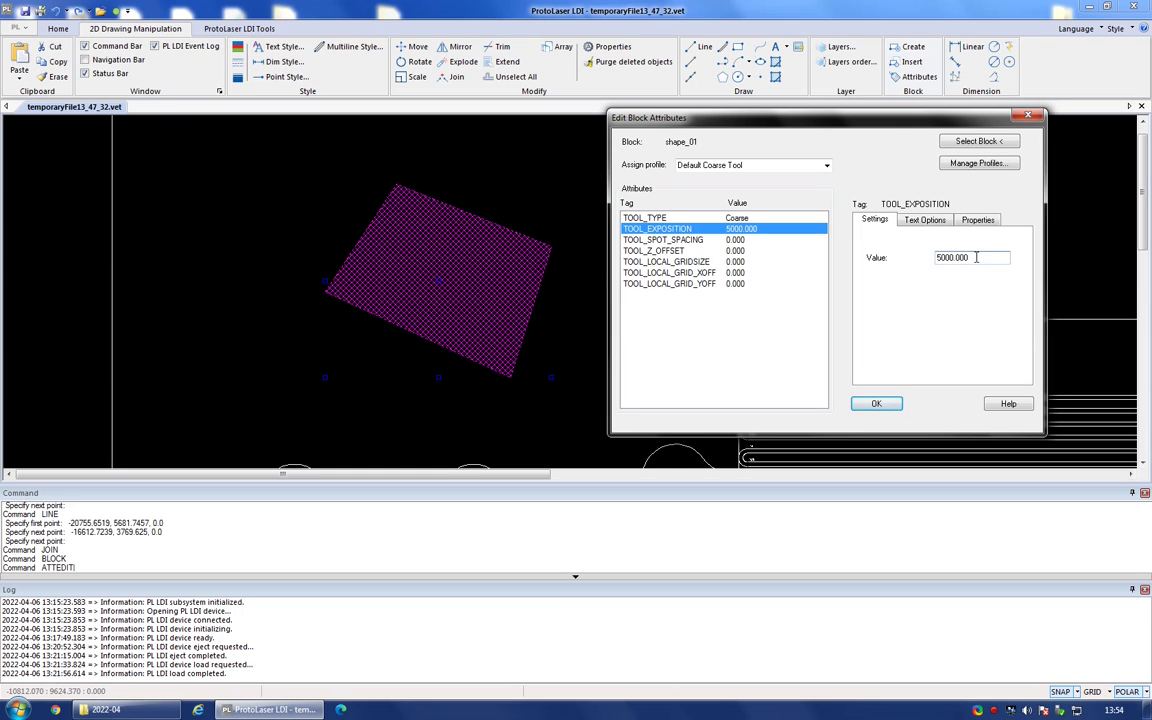
{"action": "left_click_drag", "start_coordinate": [976, 257], "coordinate": [936, 258]}
{"action": "type", "text": "800"}
{"action": "key", "text": "Return"}
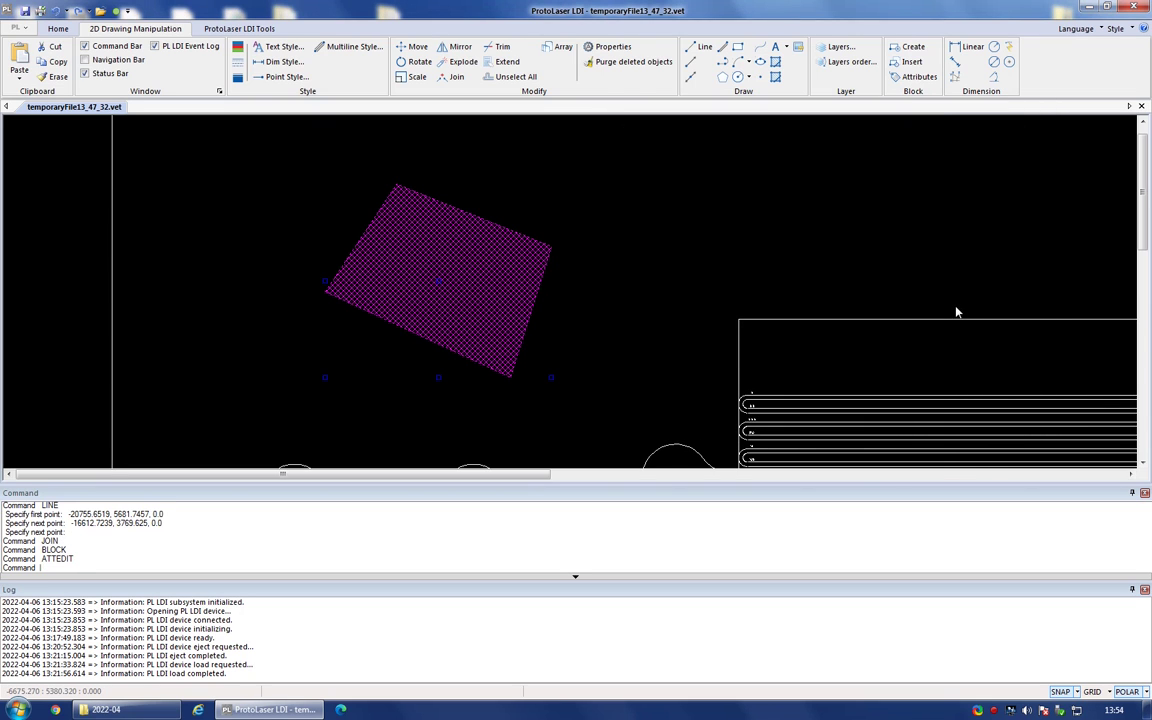
Review shape_01's block attributes one by one: exposition, spot spacing, Z offset, local grid size and grid offsets.
{"action": "left_click", "coordinate": [918, 77]}
{"action": "left_click", "coordinate": [945, 105]}
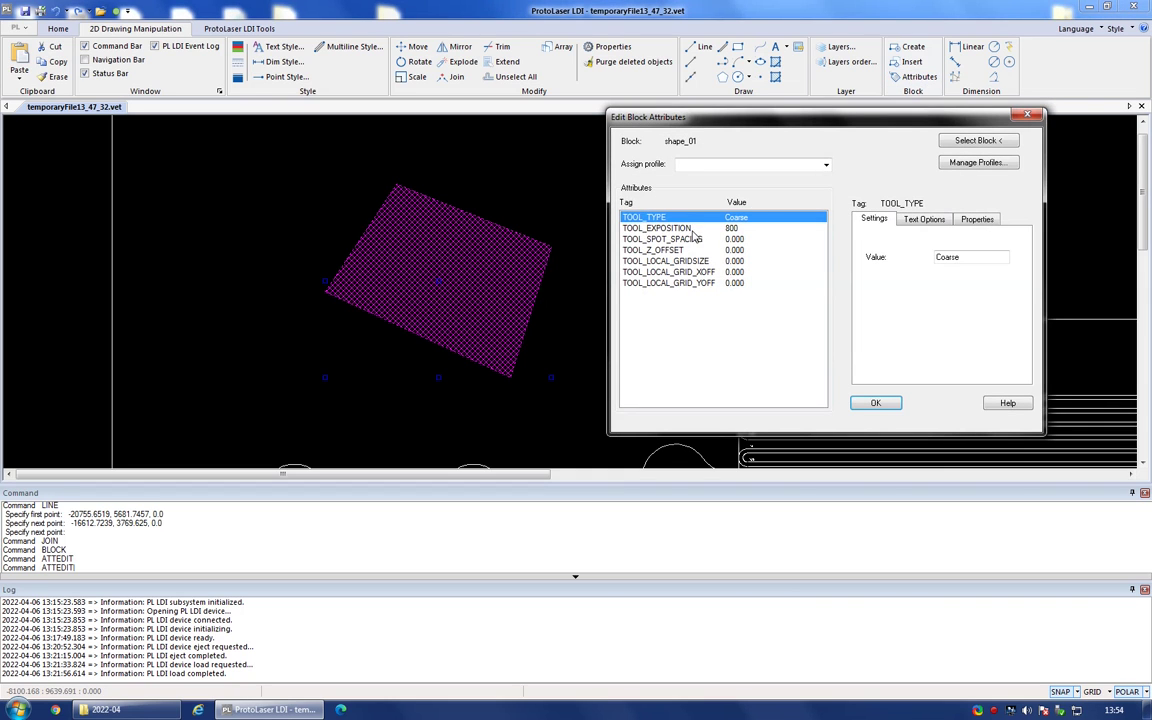
{"action": "left_click", "coordinate": [676, 227]}
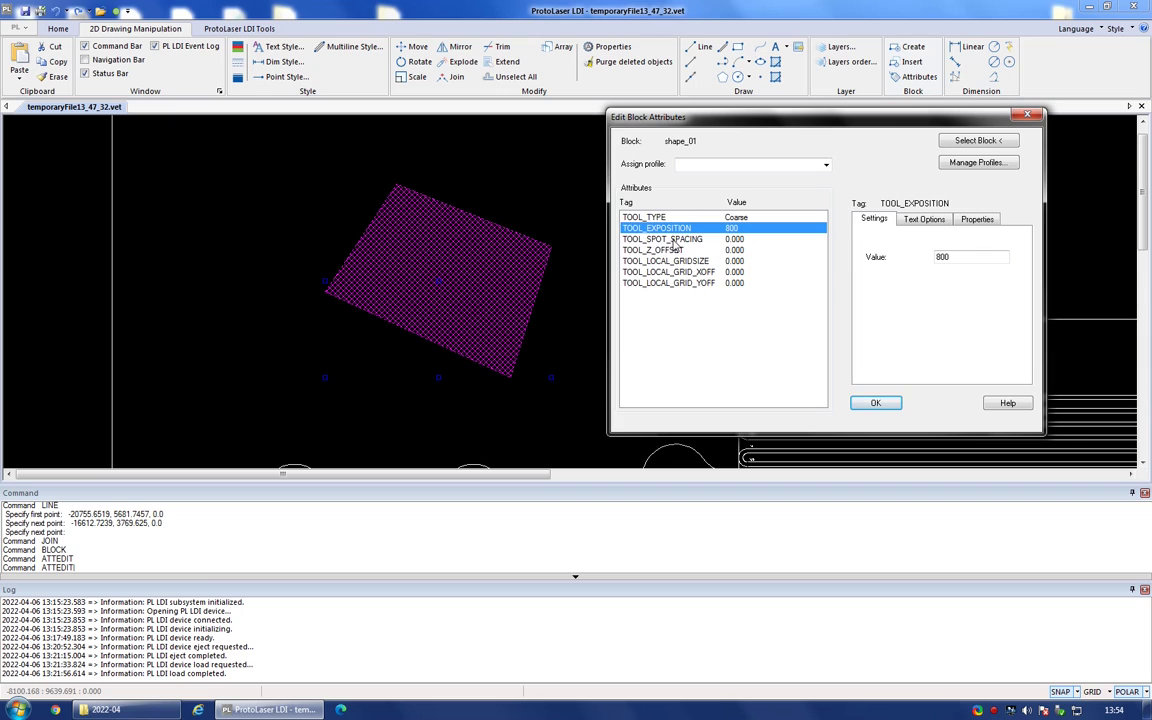
{"action": "left_click", "coordinate": [704, 240]}
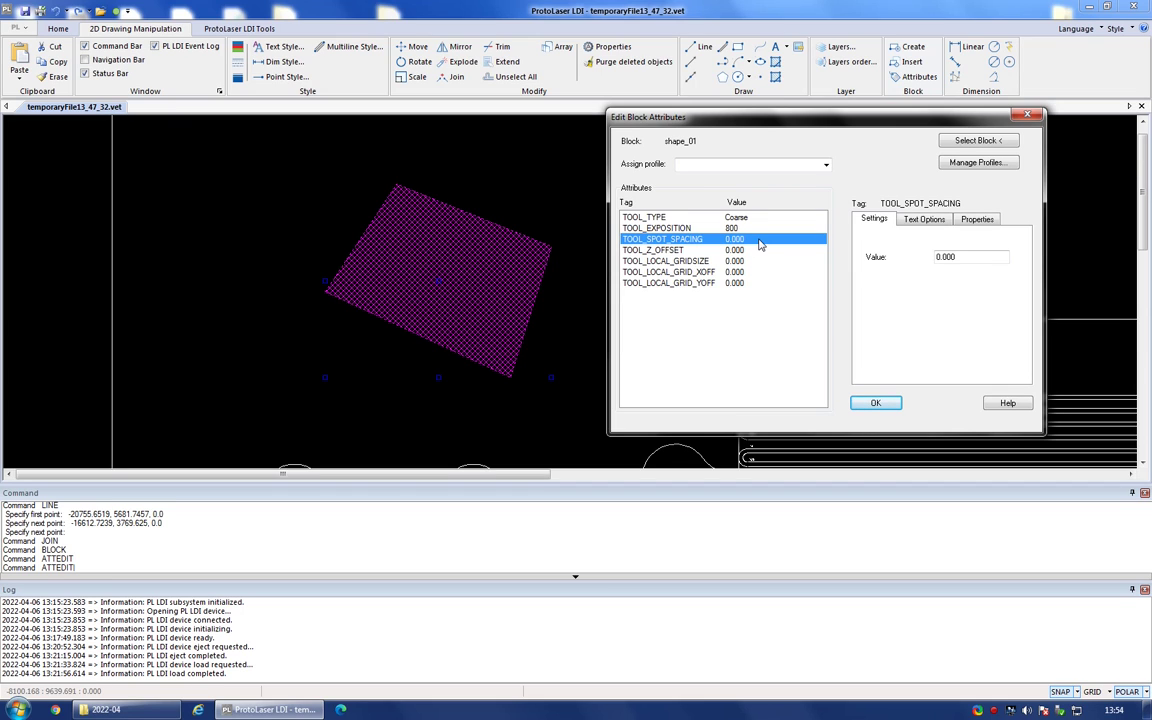
{"action": "left_click", "coordinate": [690, 251]}
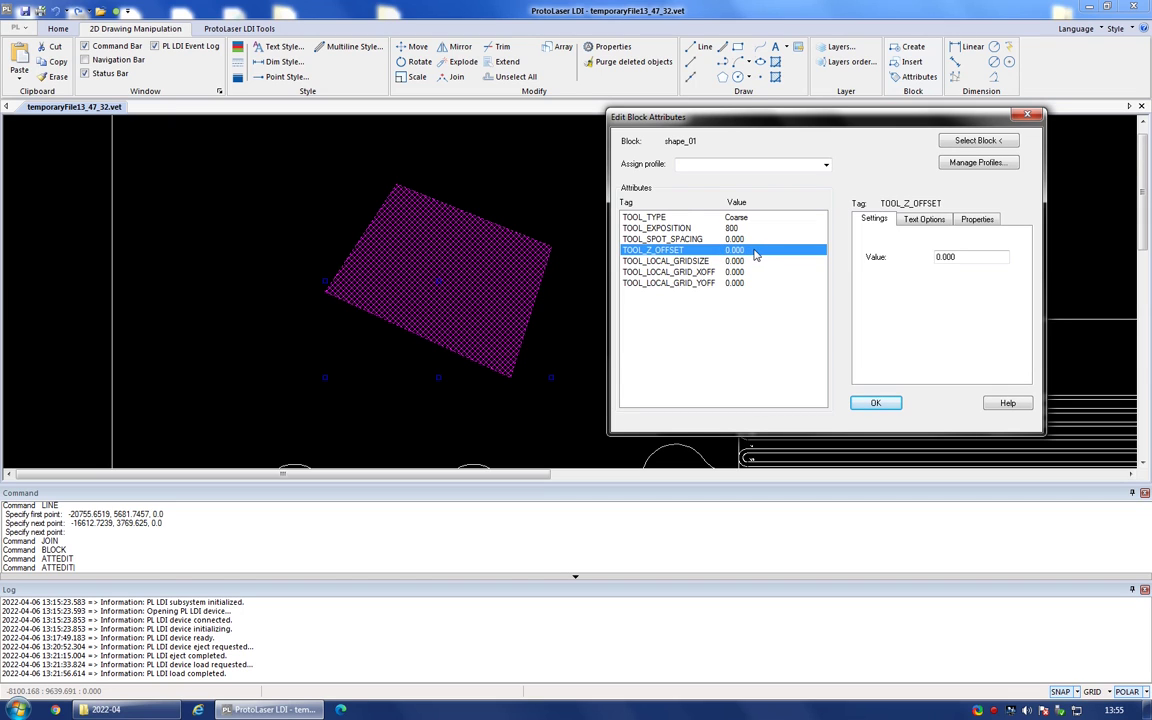
{"action": "left_click", "coordinate": [693, 261]}
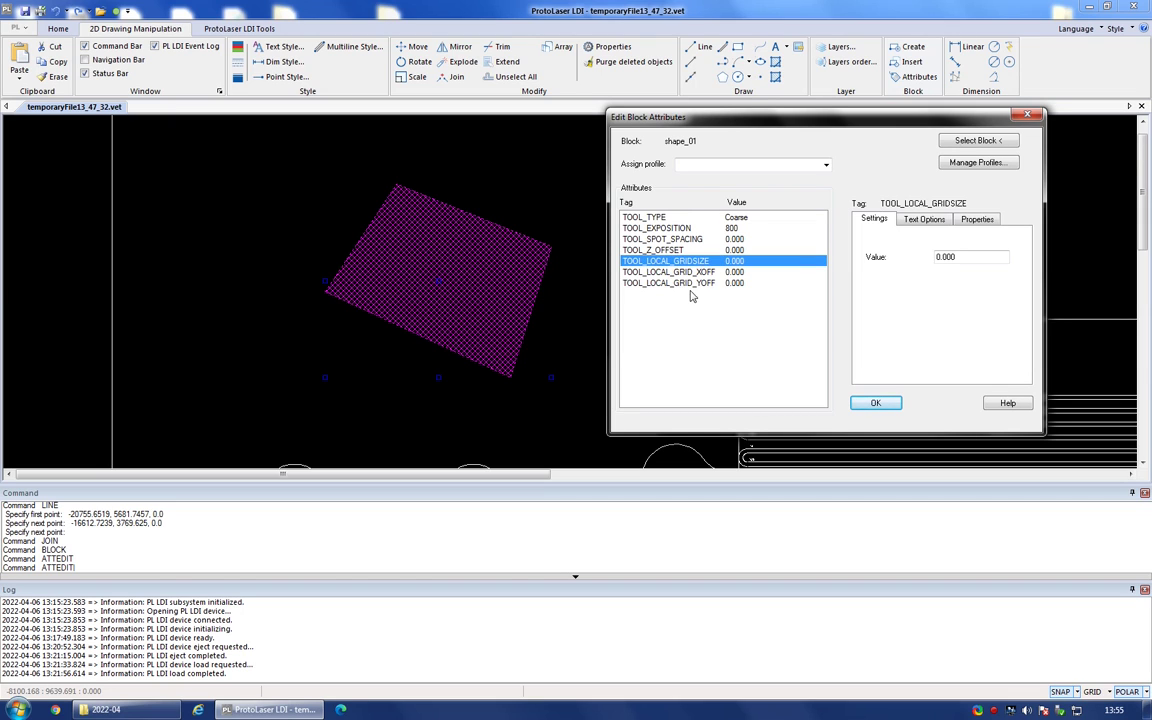
{"action": "left_click", "coordinate": [699, 272]}
{"action": "left_click", "coordinate": [705, 284]}
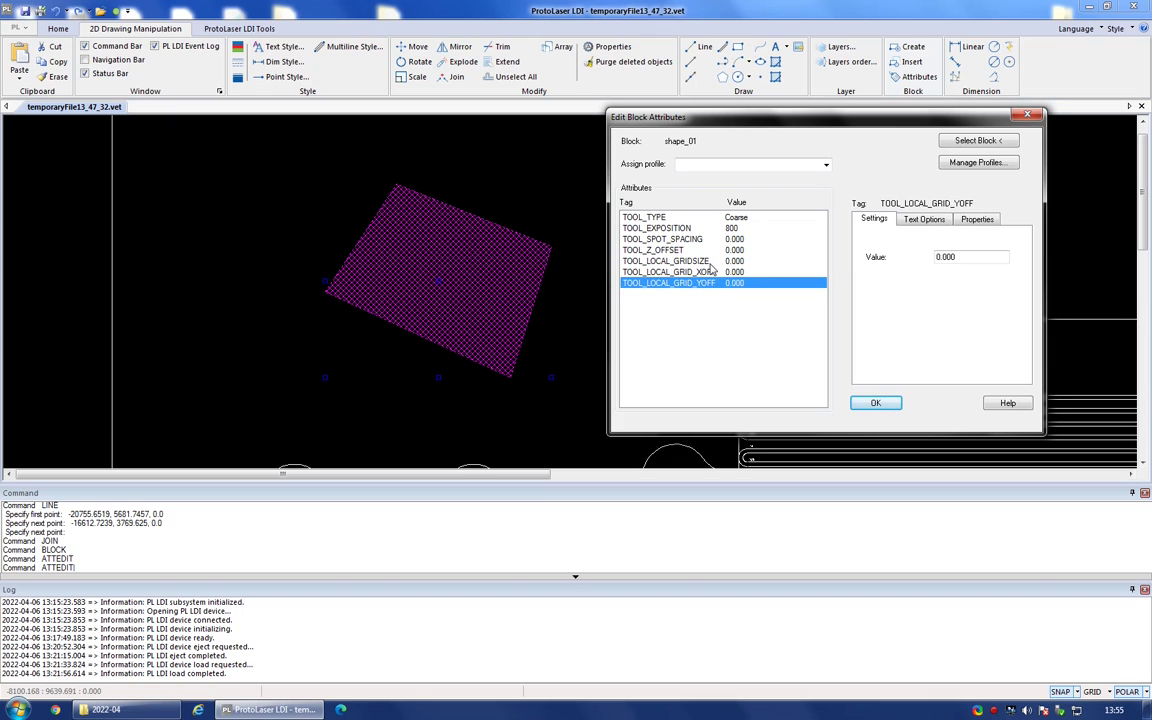
{"action": "key", "text": "Up"}
{"action": "key", "text": "Up"}
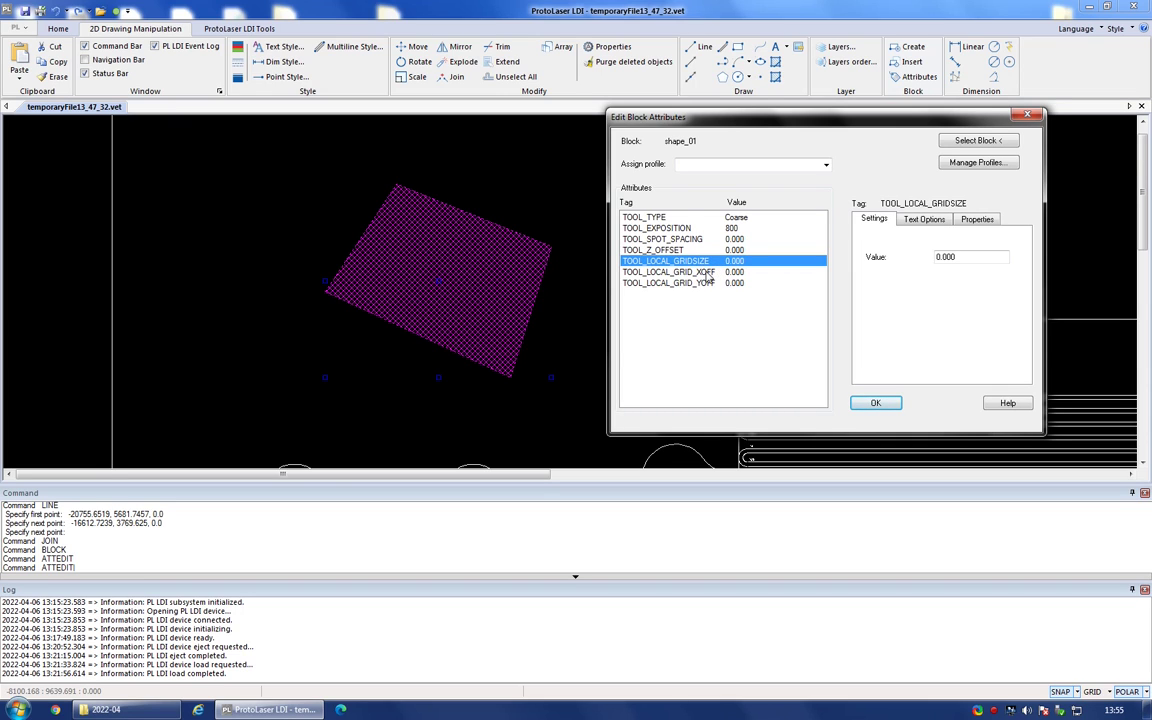
{"action": "left_click", "coordinate": [706, 272]}
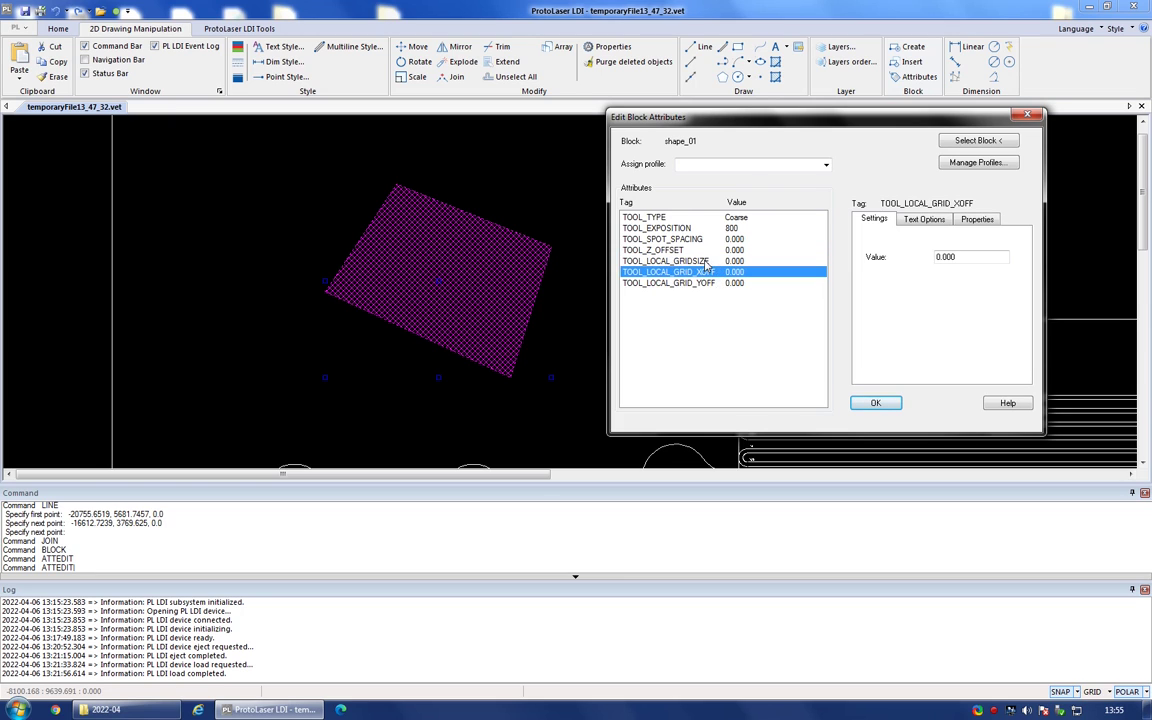
{"action": "left_click", "coordinate": [708, 260]}
{"action": "left_click", "coordinate": [752, 218]}
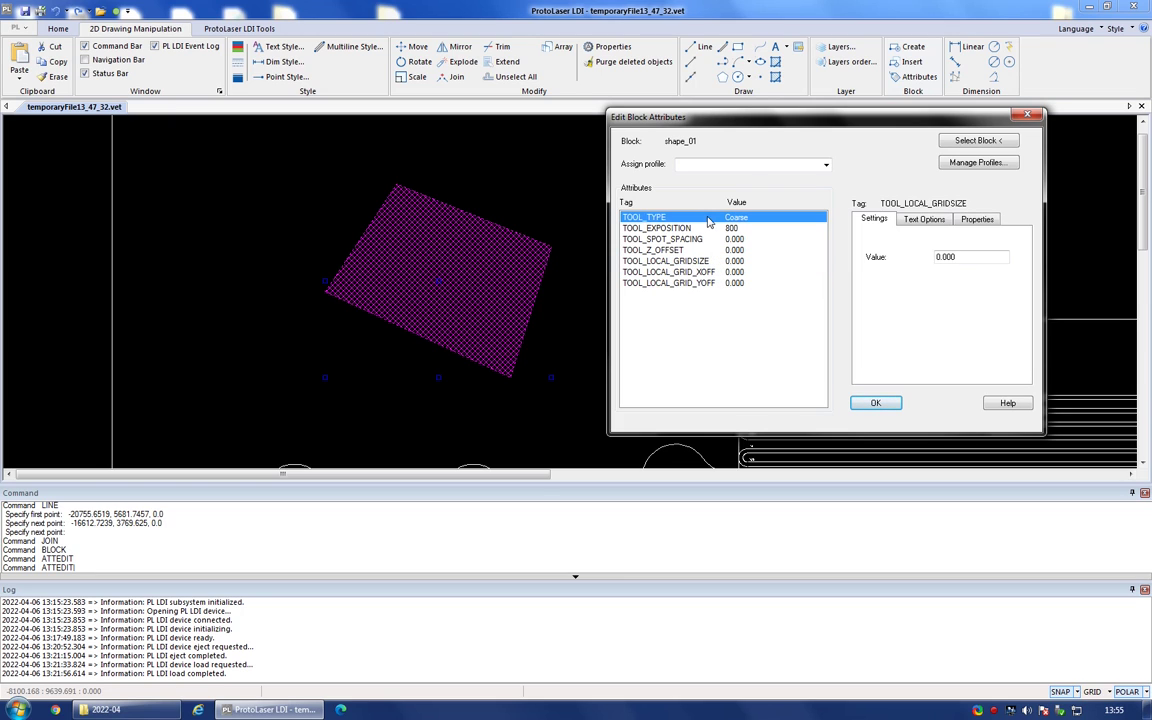
{"action": "left_click", "coordinate": [686, 228]}
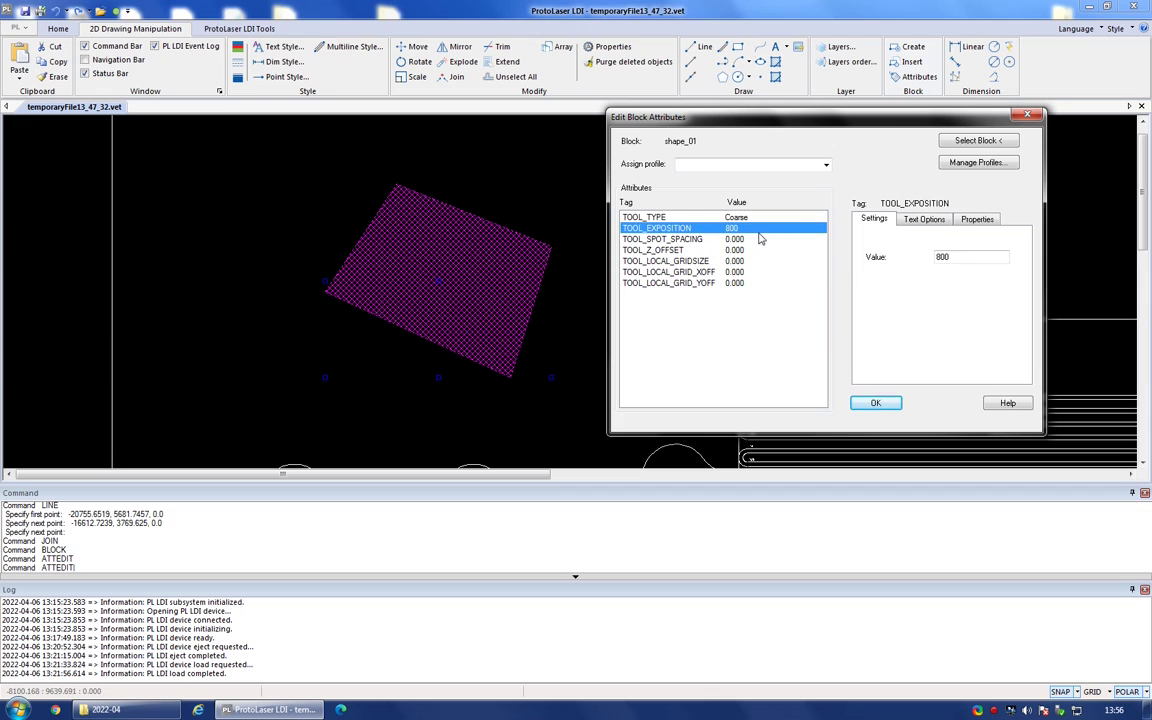
{"action": "left_click", "coordinate": [877, 402]}
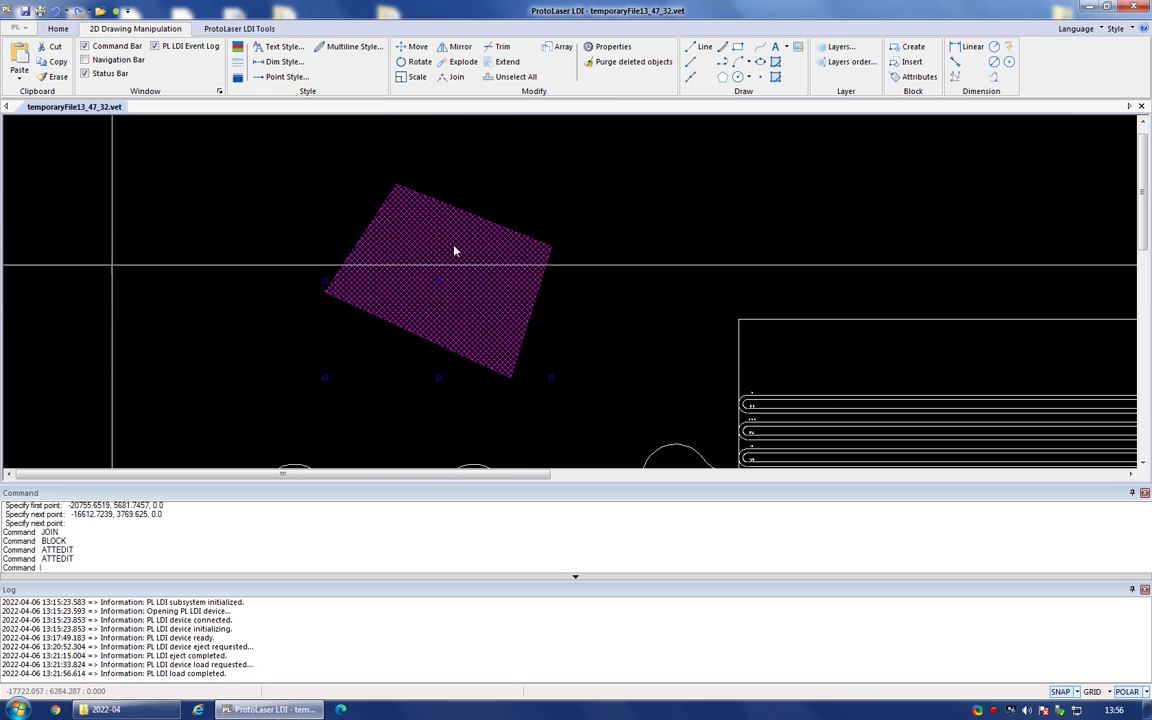
{"action": "key", "text": "Escape"}
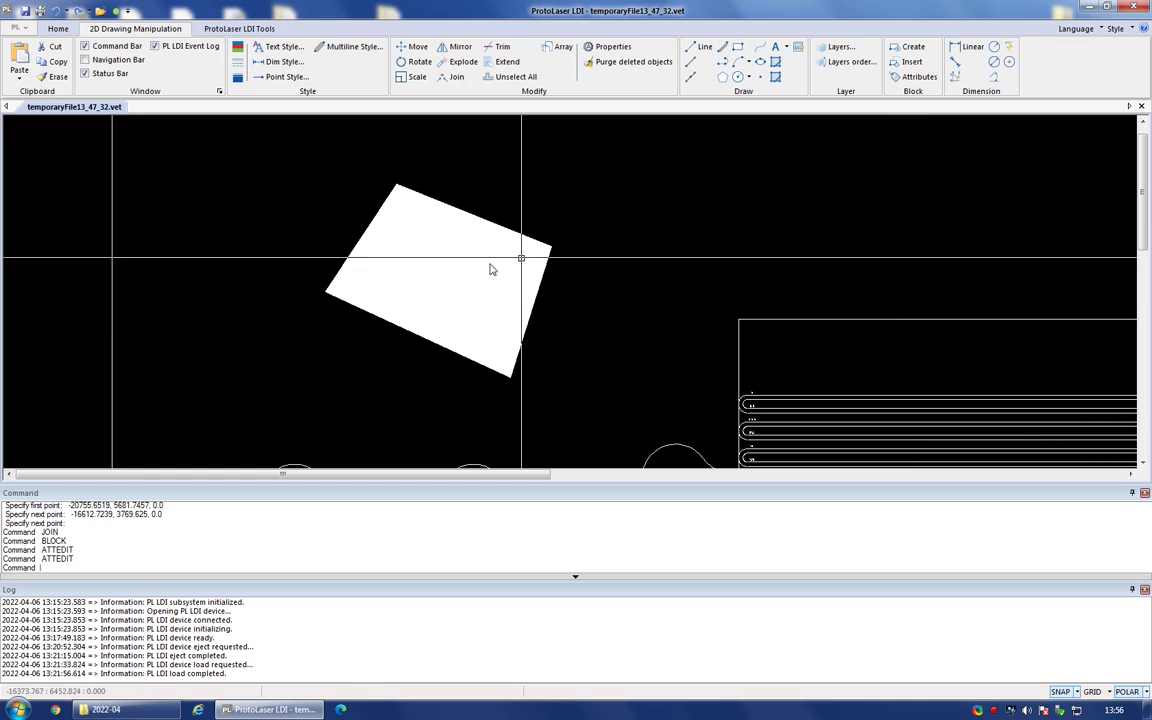
Erase the quadrilateral shape_01 block from the area above the four circles.
{"action": "scroll", "coordinate": [247, 257], "scroll_direction": "down", "scroll_amount": 3}
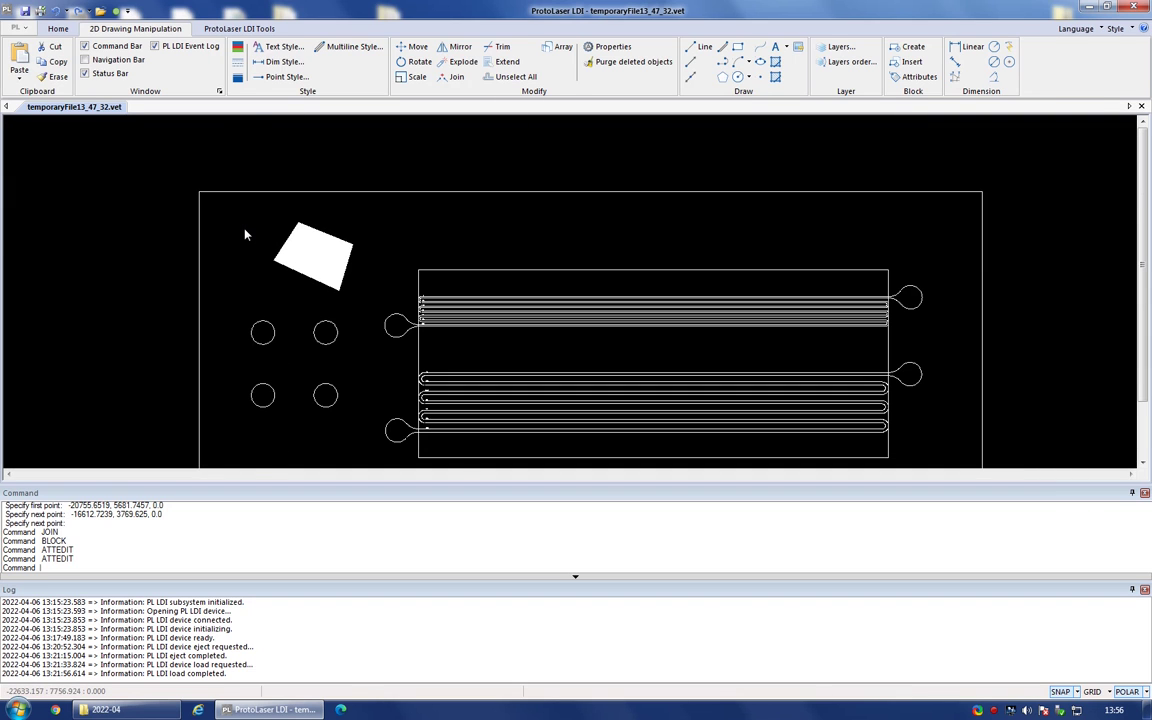
{"action": "scroll", "coordinate": [266, 254], "scroll_direction": "up", "scroll_amount": 3}
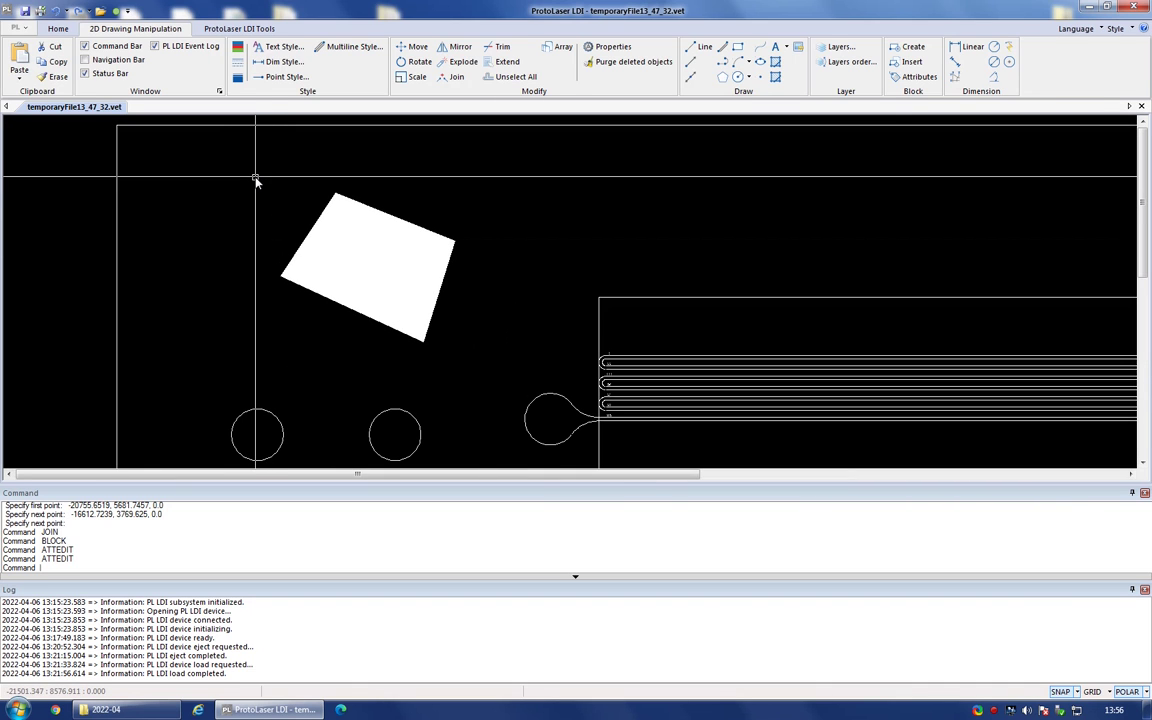
{"action": "mouse_move", "coordinate": [255, 168]}
{"action": "left_mouse_down"}
{"action": "mouse_move", "coordinate": [383, 242]}
{"action": "mouse_move", "coordinate": [517, 378]}
{"action": "mouse_move", "coordinate": [463, 351]}
{"action": "mouse_move", "coordinate": [473, 362]}
{"action": "left_mouse_up"}
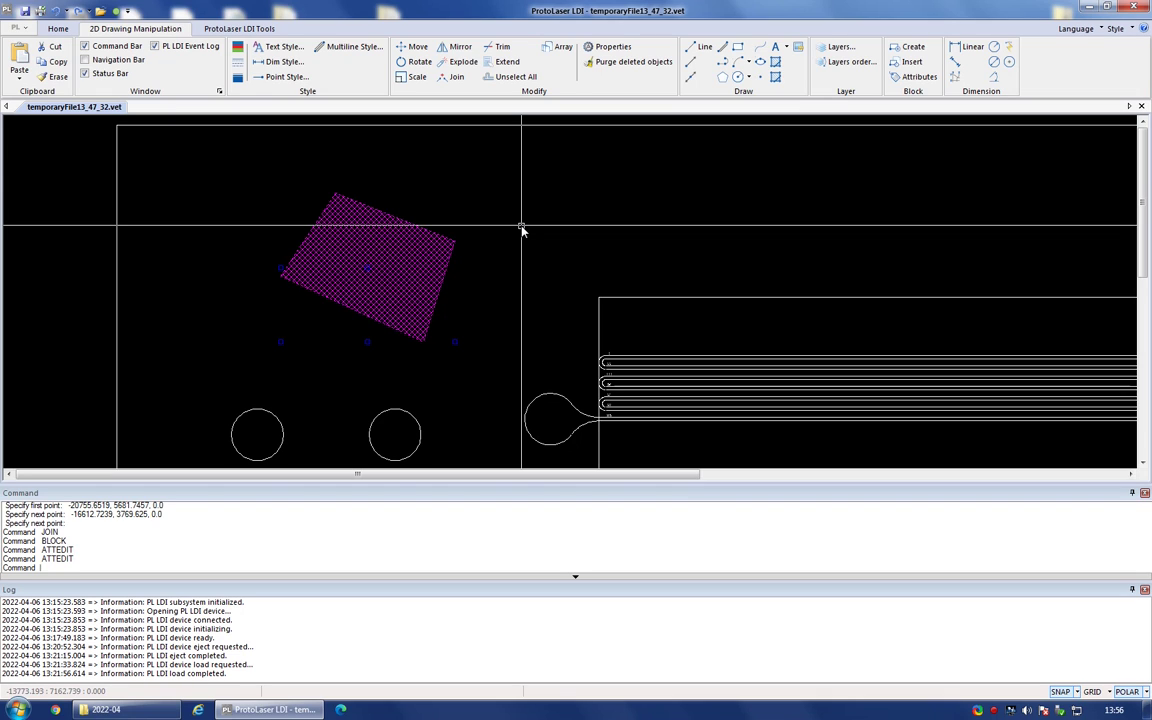
{"action": "key", "text": "Delete"}
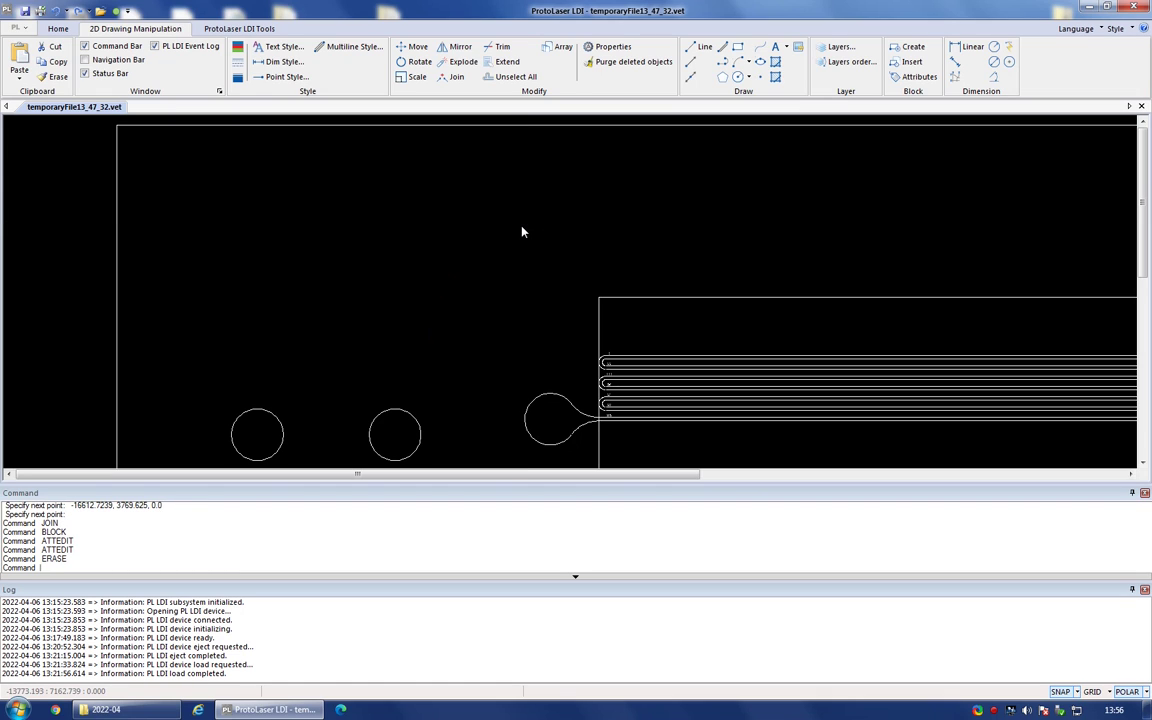
Select all curve segments of the round reservoir outline at the left end of the upper serpentine channel.
{"action": "scroll", "coordinate": [346, 169], "scroll_direction": "down", "scroll_amount": 2}
{"action": "scroll", "coordinate": [346, 169], "scroll_direction": "down", "scroll_amount": 1}
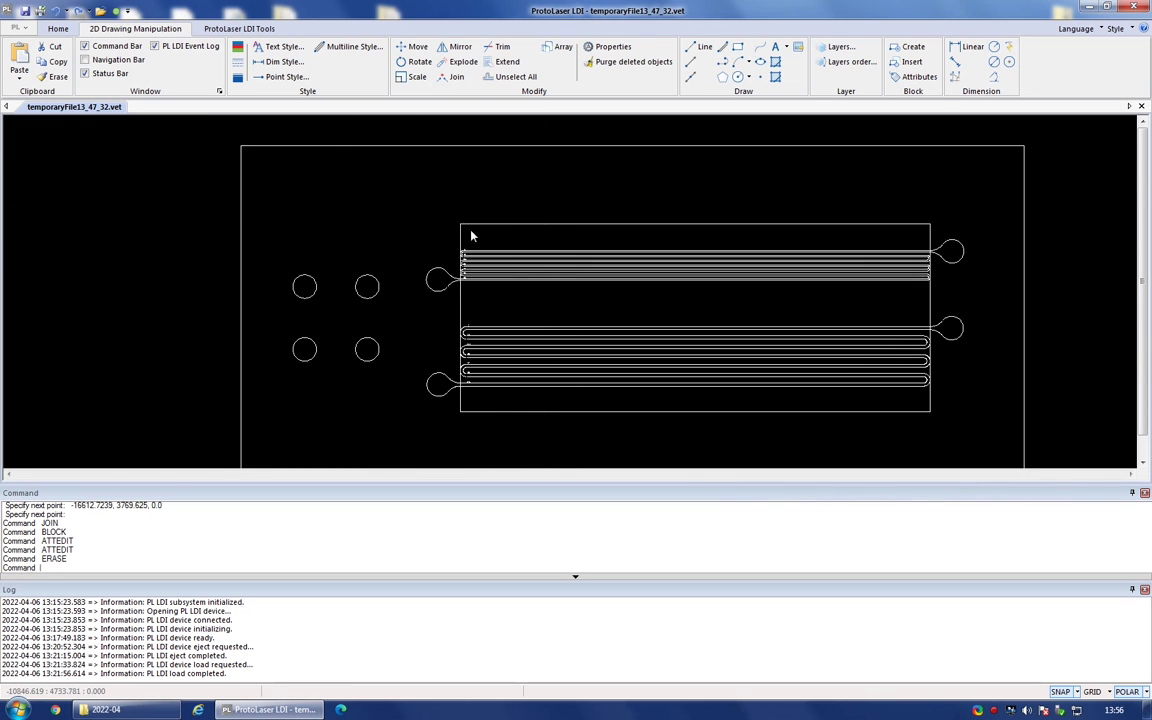
{"action": "scroll", "coordinate": [442, 260], "scroll_direction": "up", "scroll_amount": 3}
{"action": "scroll", "coordinate": [455, 284], "scroll_direction": "up", "scroll_amount": 2}
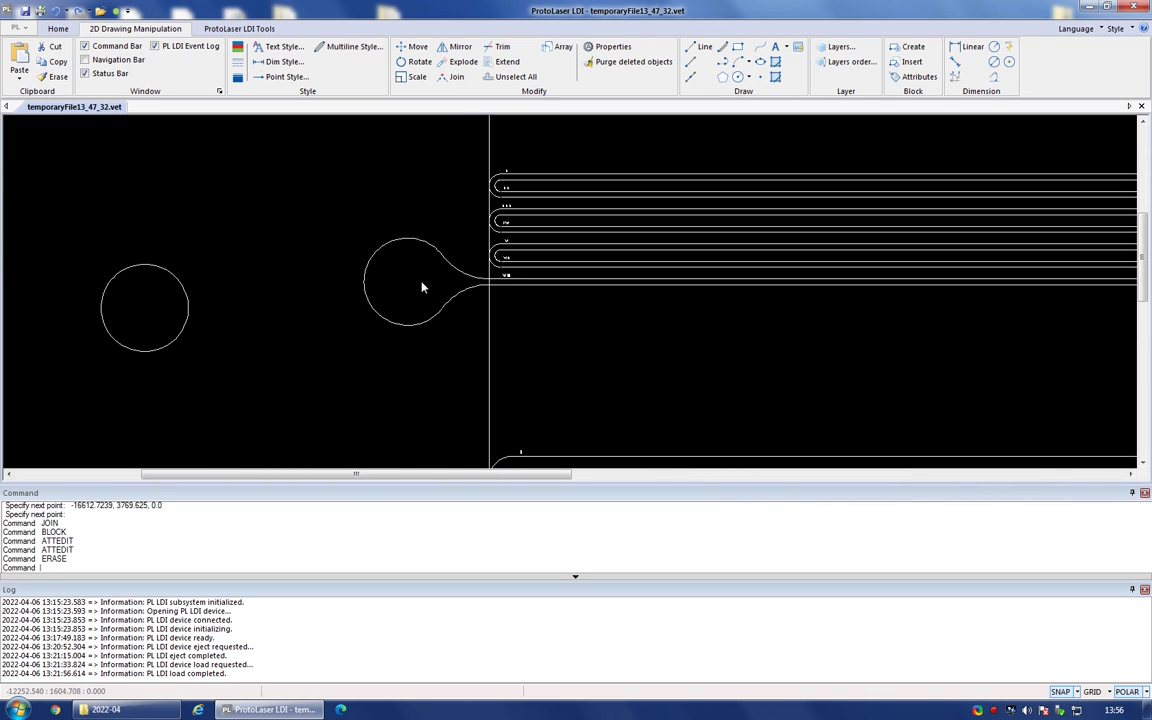
{"action": "scroll", "coordinate": [422, 285], "scroll_direction": "down", "scroll_amount": 4}
{"action": "scroll", "coordinate": [272, 284], "scroll_direction": "down", "scroll_amount": 1}
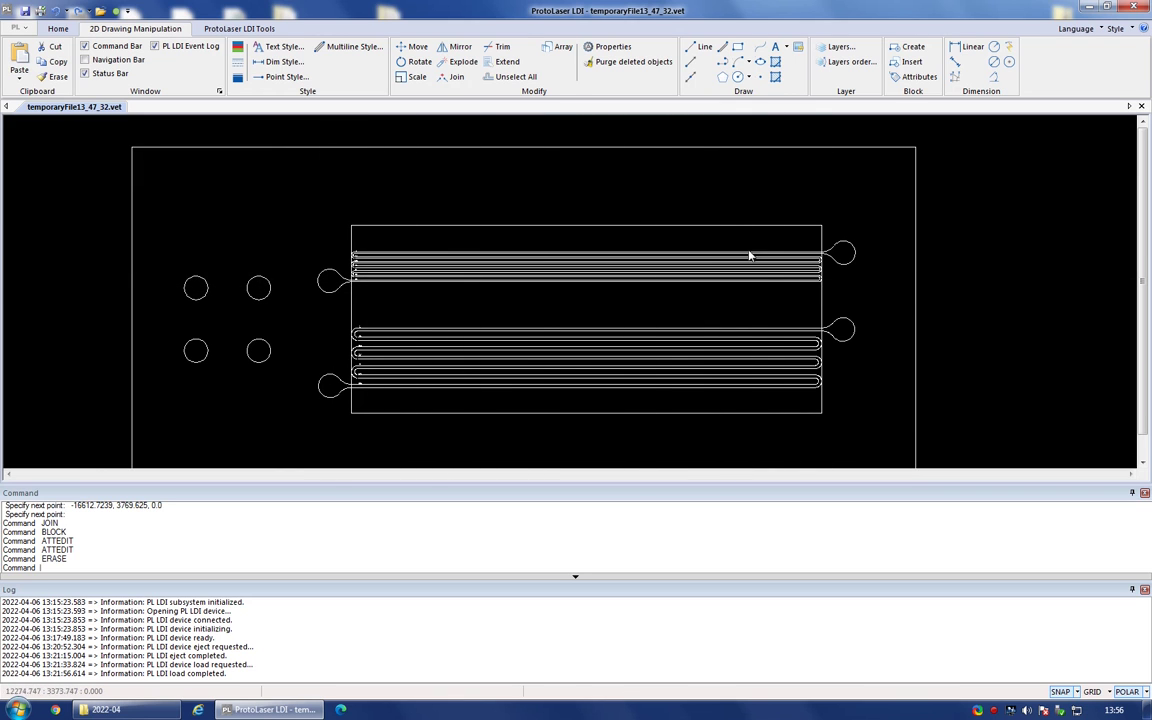
{"action": "scroll", "coordinate": [320, 278], "scroll_direction": "up", "scroll_amount": 4}
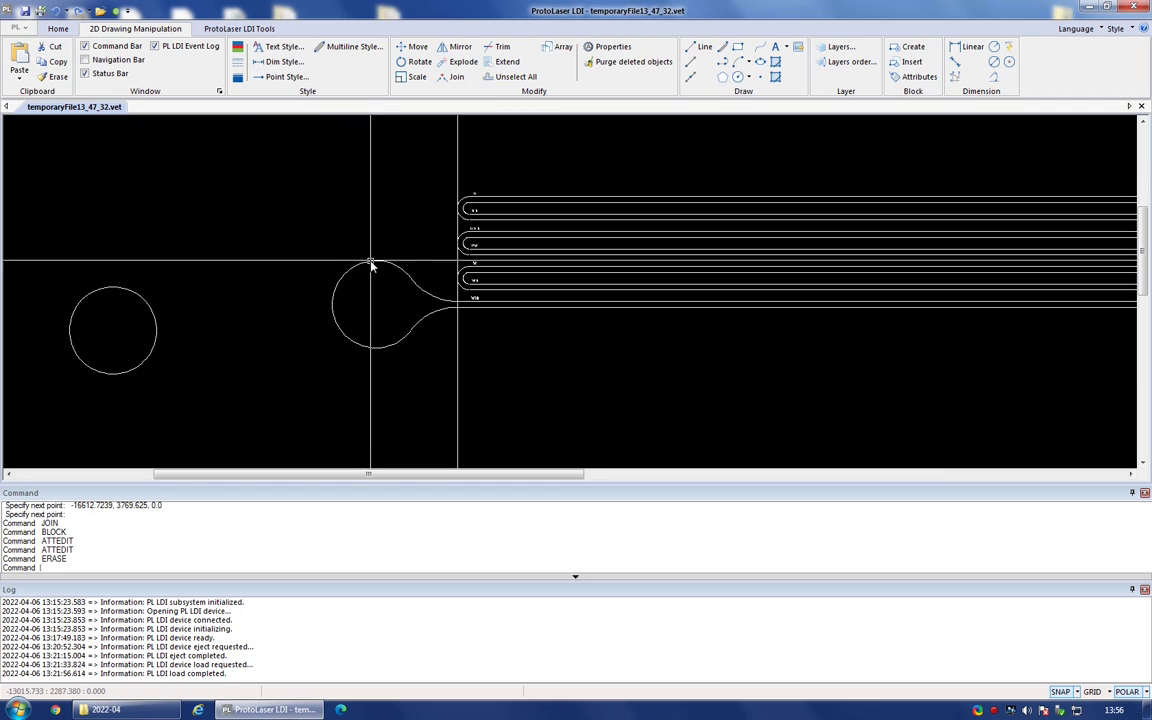
{"action": "left_click", "coordinate": [371, 263]}
{"action": "scroll", "coordinate": [427, 312], "scroll_direction": "up", "scroll_amount": 3}
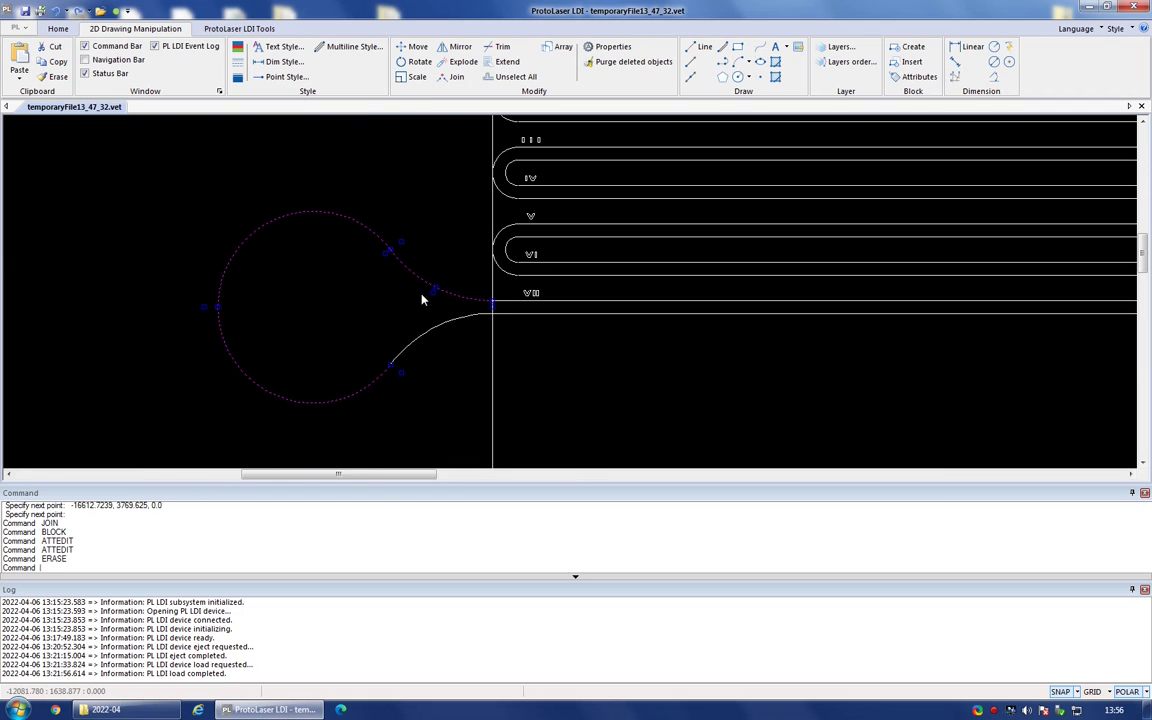
{"action": "left_click", "coordinate": [426, 319]}
{"action": "scroll", "coordinate": [714, 199], "scroll_direction": "down", "scroll_amount": 3}
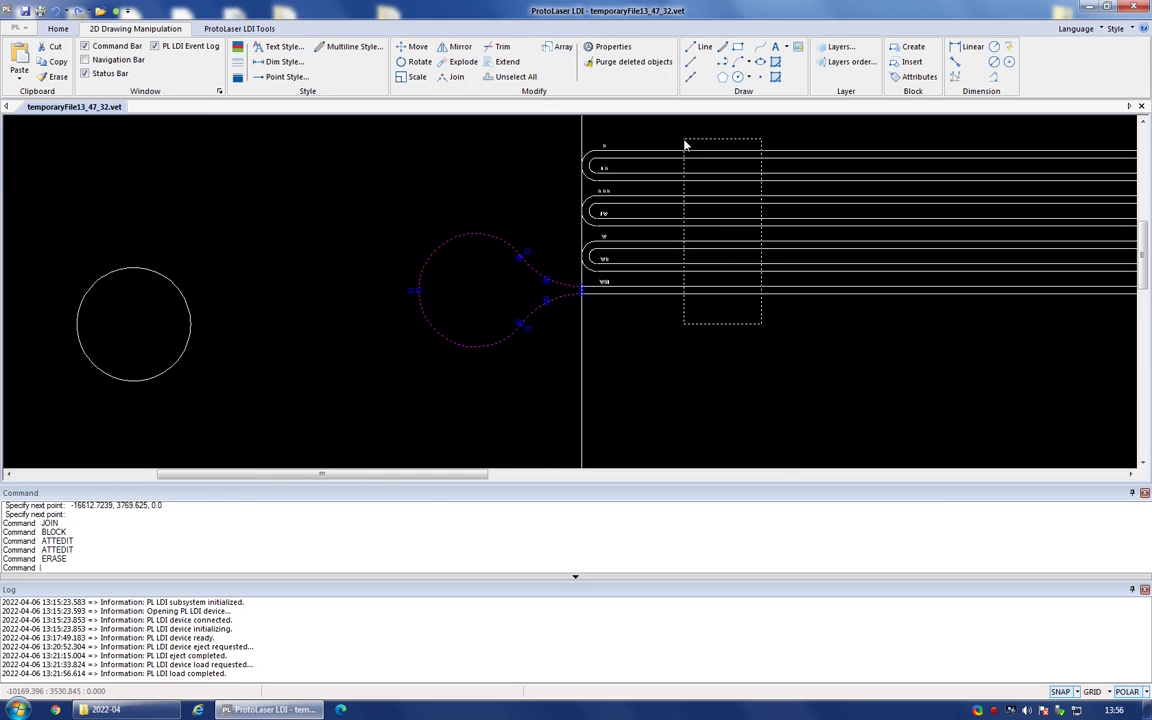
Extend the selection to the upper serpentine channel's straight lines and the bends at its left end.
{"action": "left_click", "coordinate": [685, 145]}
{"action": "scroll", "coordinate": [583, 135], "scroll_direction": "up", "scroll_amount": 3}
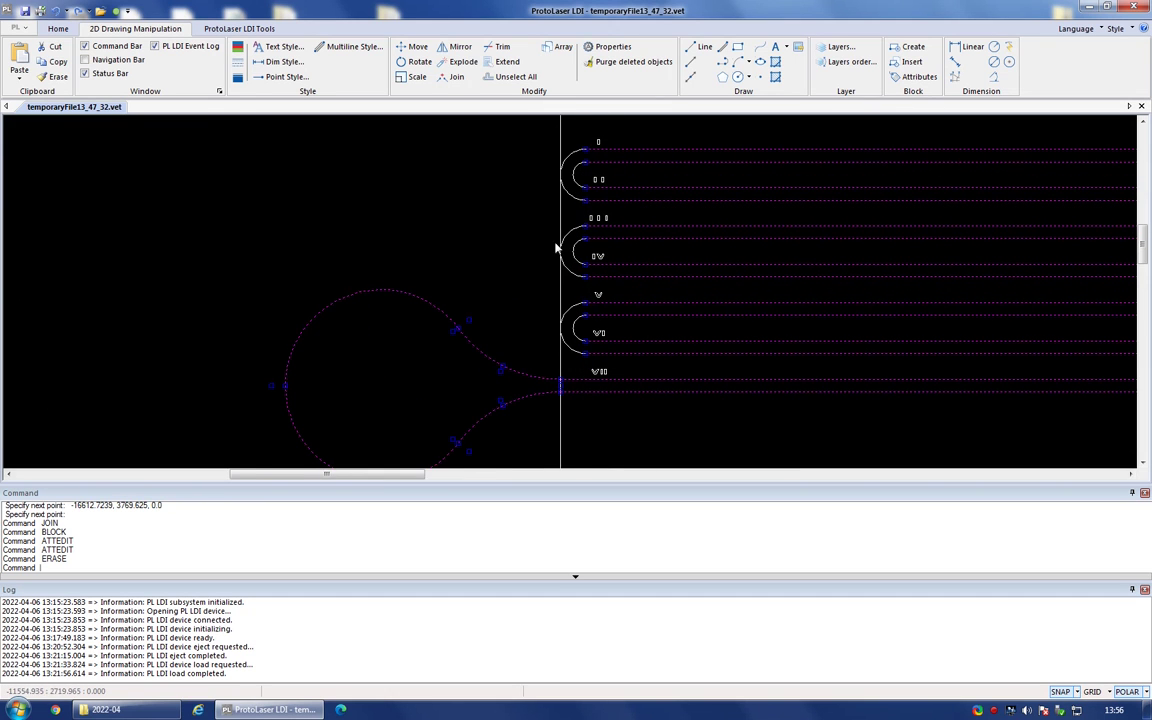
{"action": "scroll", "coordinate": [571, 375], "scroll_direction": "down", "scroll_amount": 2}
{"action": "scroll", "coordinate": [244, 257], "scroll_direction": "down", "scroll_amount": 4}
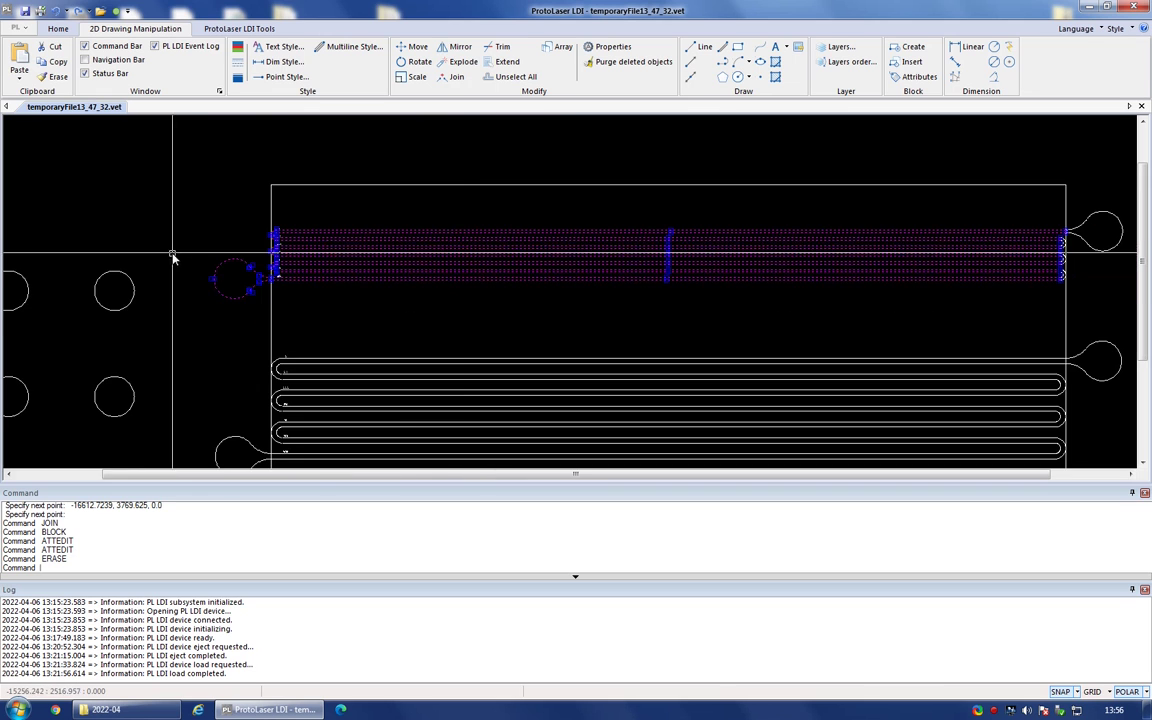
Add the bends and round reservoir at the upper serpentine channel's right end to the selection and join the complete outline.
{"action": "scroll", "coordinate": [1121, 279], "scroll_direction": "up", "scroll_amount": 5}
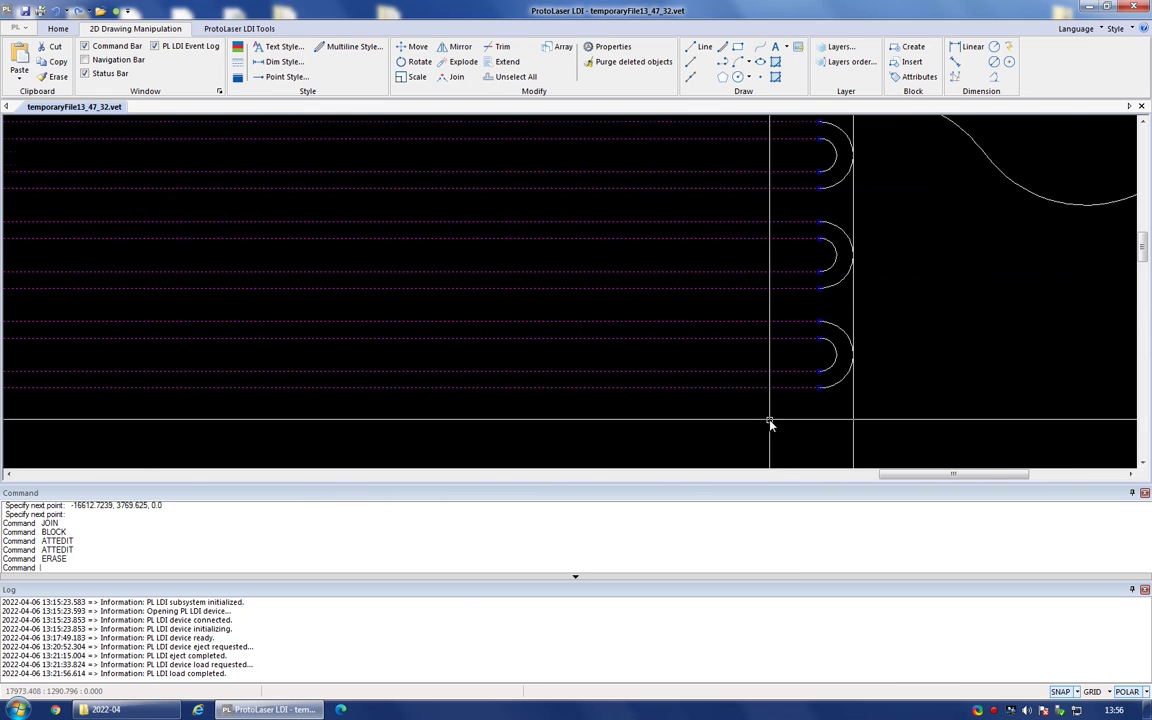
{"action": "left_click", "coordinate": [862, 190]}
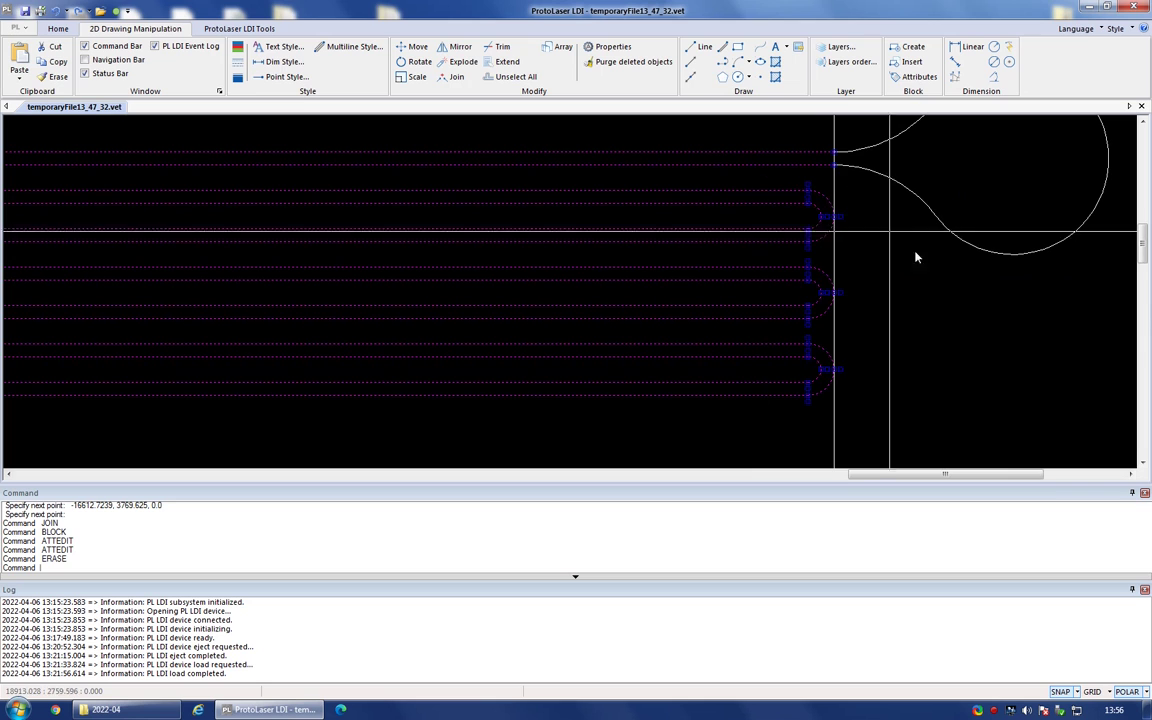
{"action": "scroll", "coordinate": [990, 310], "scroll_direction": "down", "scroll_amount": 2}
{"action": "left_click", "coordinate": [912, 169]}
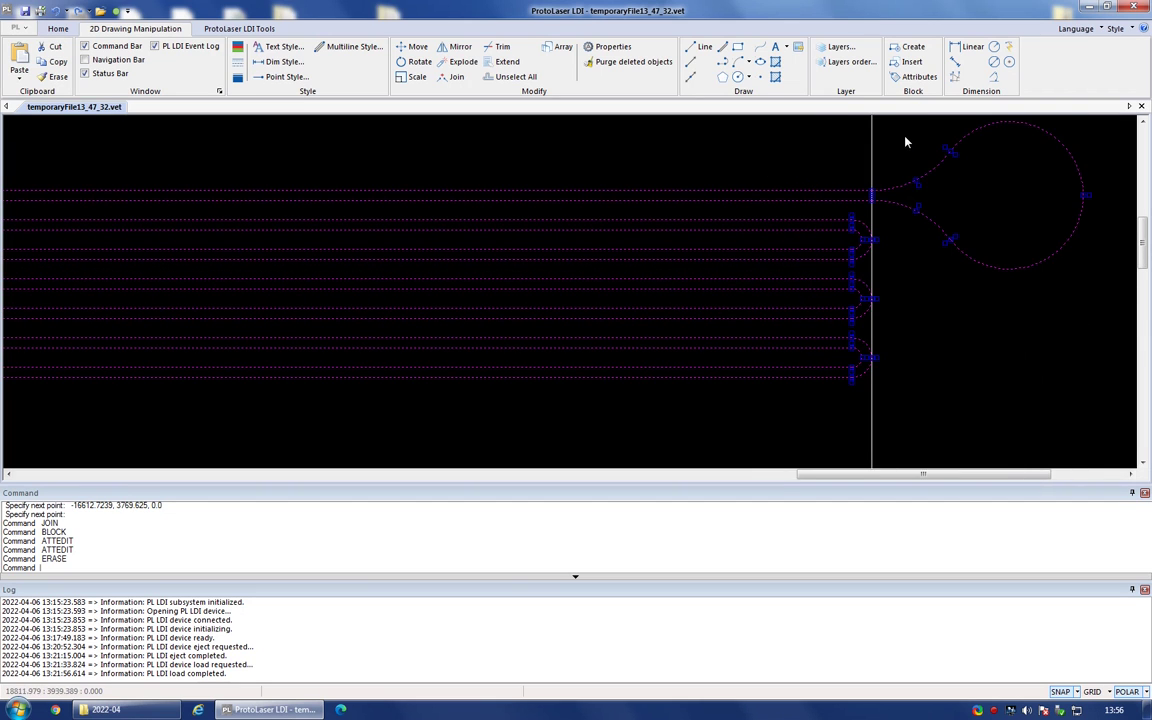
{"action": "left_click", "coordinate": [455, 78]}
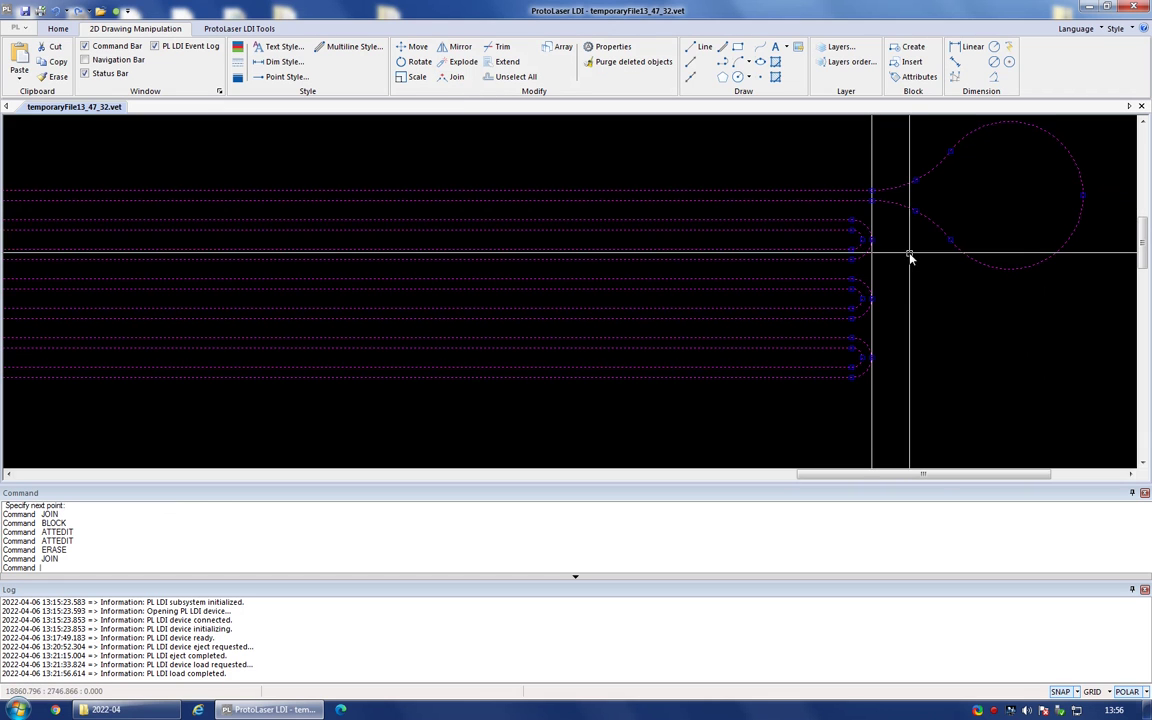
{"action": "key", "text": "Escape"}
Select the lower serpentine channel's left reservoir, all its straight lines and the bends at its left end.
{"action": "scroll", "coordinate": [985, 287], "scroll_direction": "down", "scroll_amount": 3}
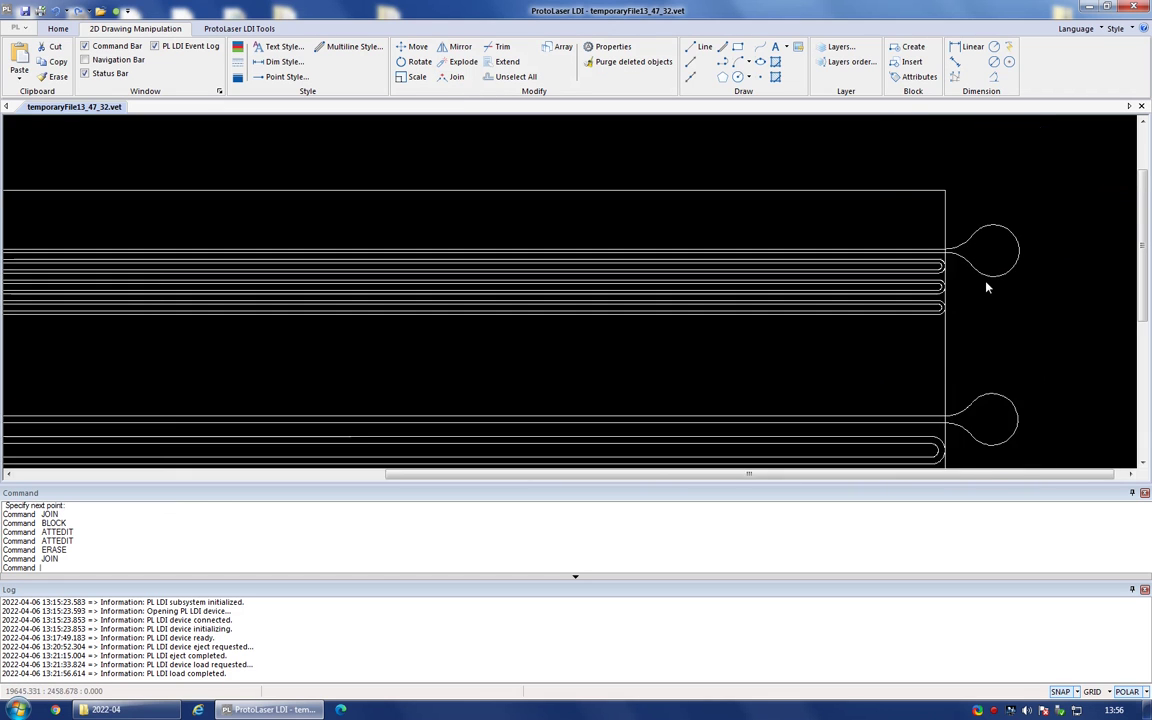
{"action": "scroll", "coordinate": [985, 287], "scroll_direction": "down", "scroll_amount": 4}
{"action": "scroll", "coordinate": [290, 467], "scroll_direction": "up", "scroll_amount": 2}
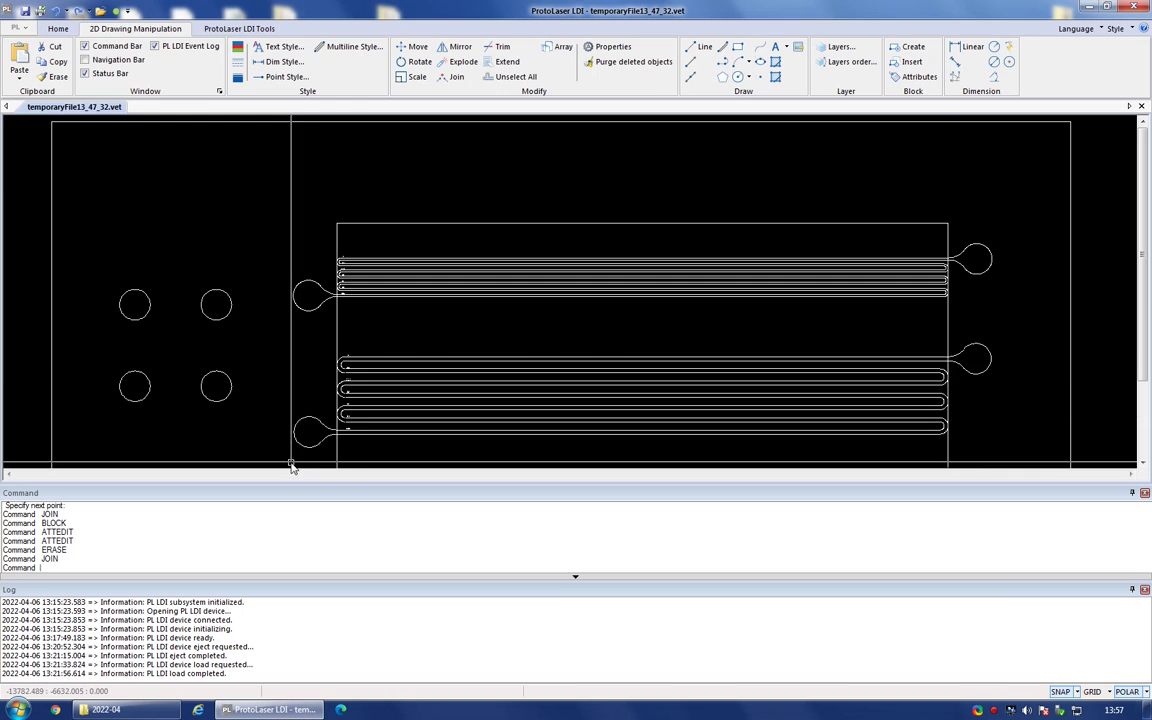
{"action": "scroll", "coordinate": [290, 467], "scroll_direction": "up", "scroll_amount": 3}
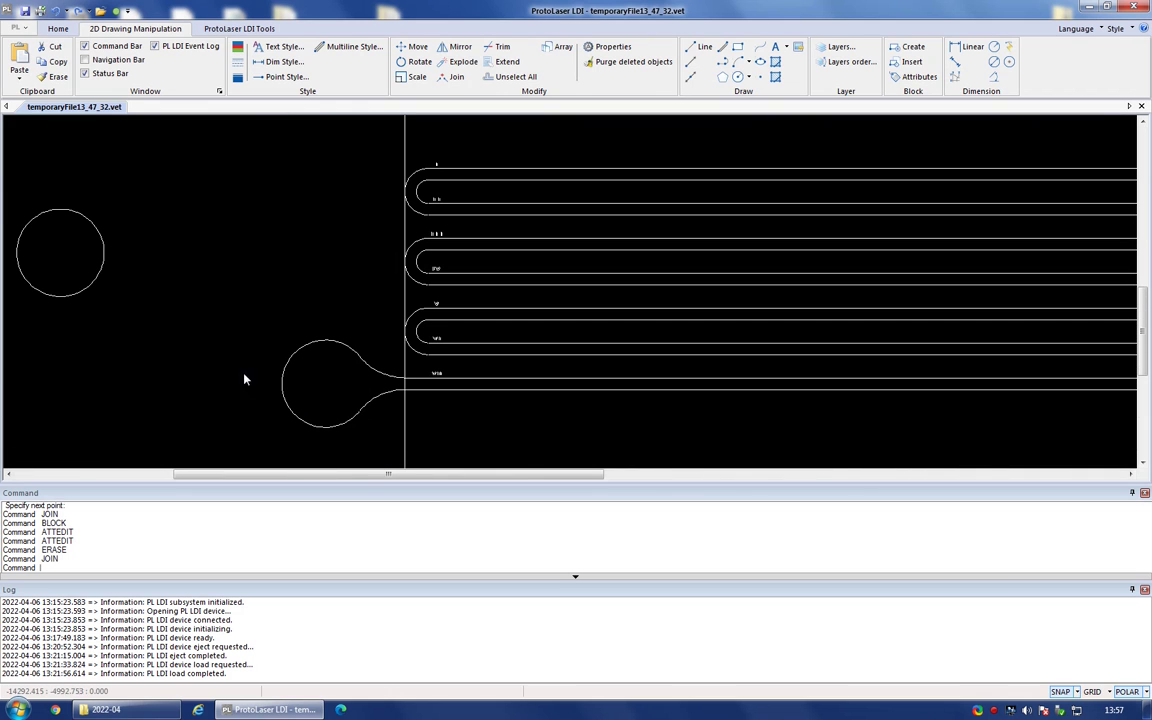
{"action": "left_click_drag", "start_coordinate": [371, 331], "coordinate": [252, 441]}
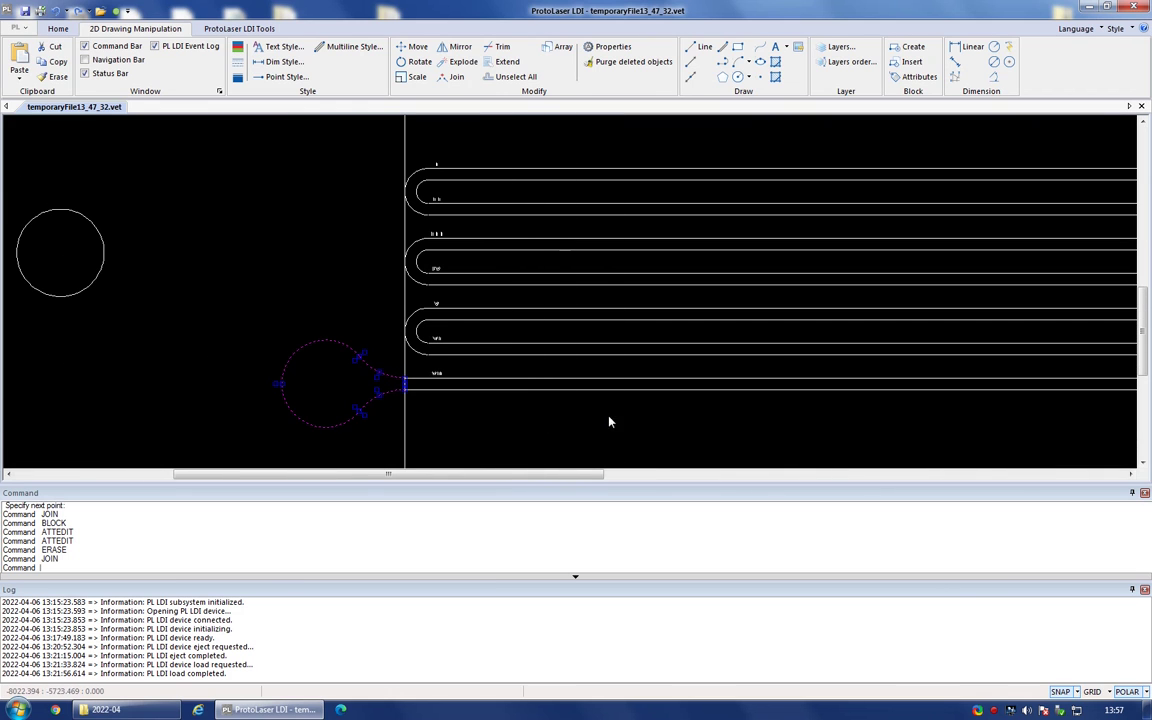
{"action": "left_click", "coordinate": [494, 165]}
{"action": "left_click", "coordinate": [424, 154]}
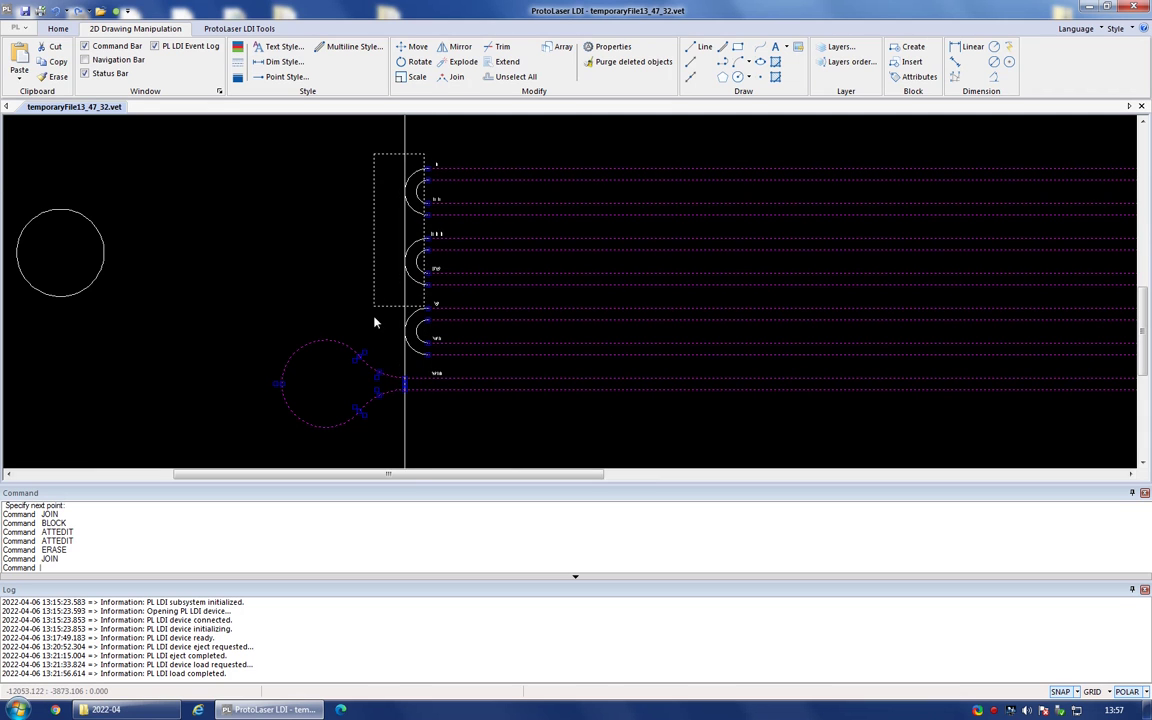
{"action": "scroll", "coordinate": [93, 373], "scroll_direction": "down", "scroll_amount": 5}
{"action": "scroll", "coordinate": [699, 357], "scroll_direction": "down", "scroll_amount": 2}
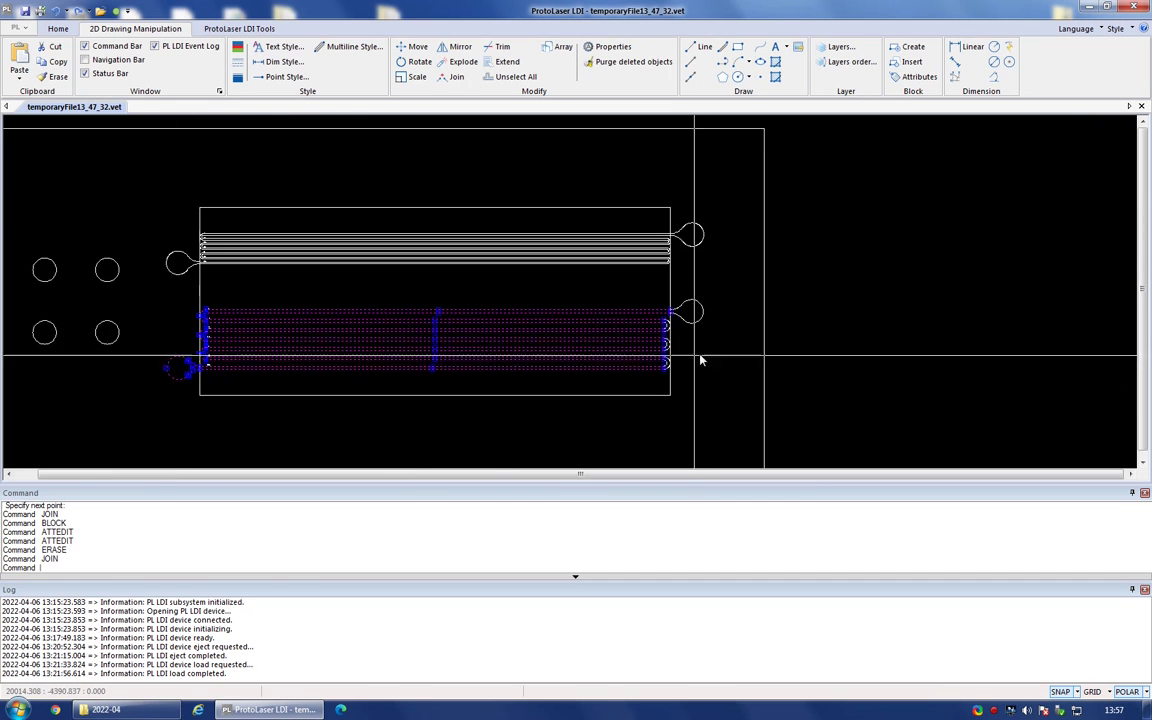
Add the lower serpentine channel's right reservoir and right-end bends to the selection and join the complete outline.
{"action": "scroll", "coordinate": [715, 293], "scroll_direction": "up", "scroll_amount": 6}
{"action": "left_click", "coordinate": [575, 327]}
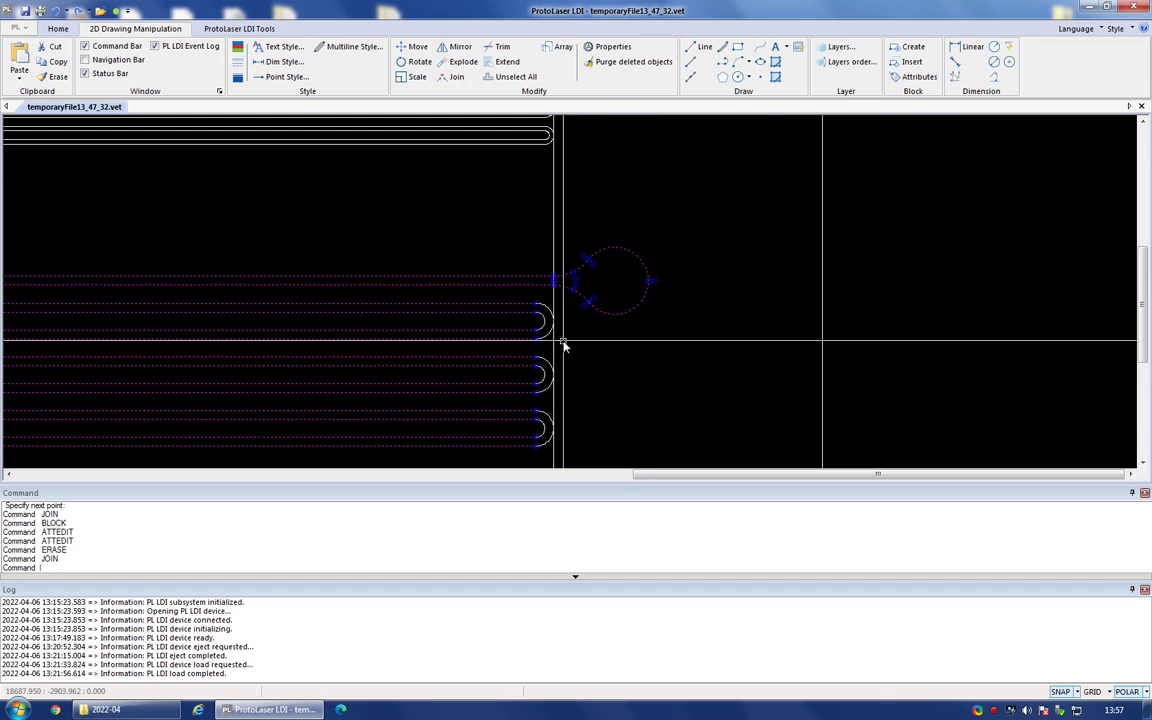
{"action": "scroll", "coordinate": [548, 406], "scroll_direction": "down", "scroll_amount": 2}
{"action": "scroll", "coordinate": [561, 432], "scroll_direction": "up", "scroll_amount": 3}
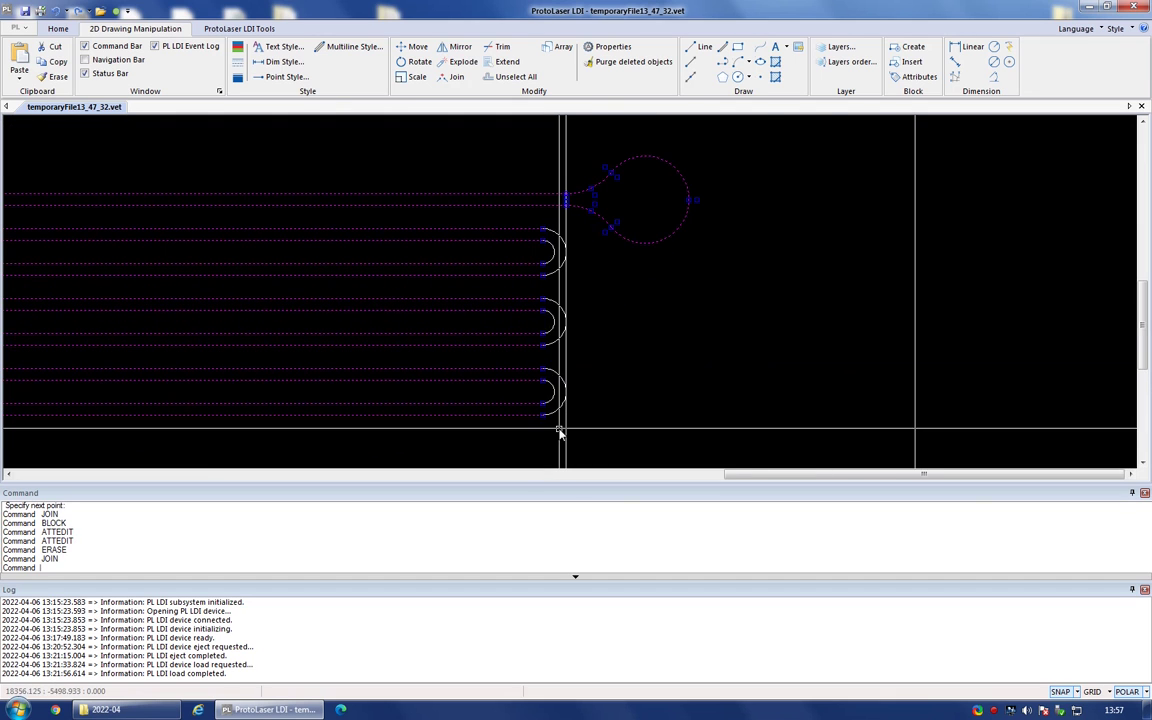
{"action": "left_click", "coordinate": [486, 233]}
{"action": "scroll", "coordinate": [710, 324], "scroll_direction": "down", "scroll_amount": 4}
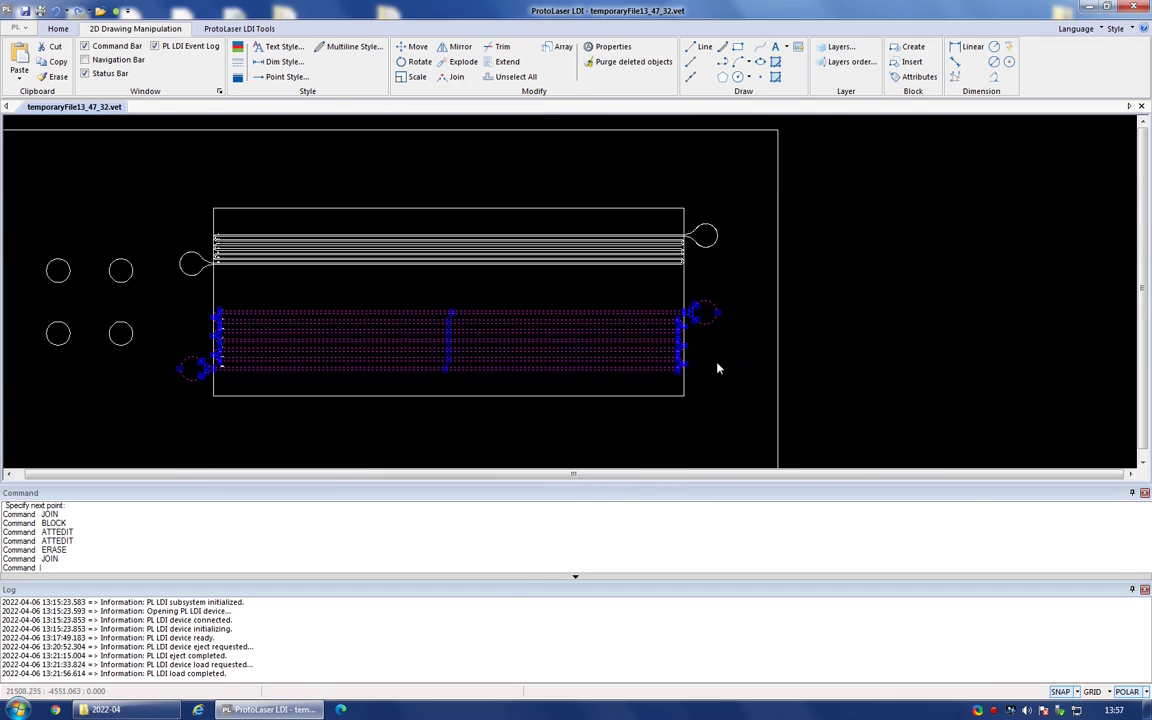
{"action": "scroll", "coordinate": [317, 355], "scroll_direction": "up", "scroll_amount": 2}
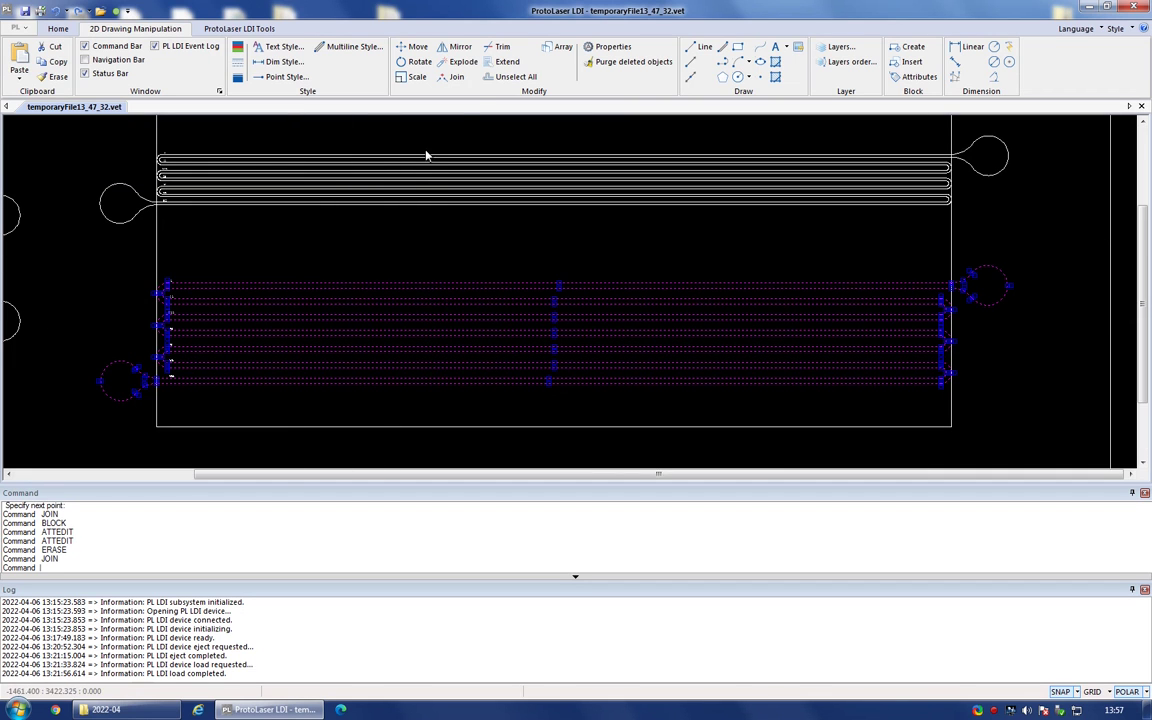
{"action": "left_click", "coordinate": [456, 77]}
{"action": "scroll", "coordinate": [140, 300], "scroll_direction": "up", "scroll_amount": 3}
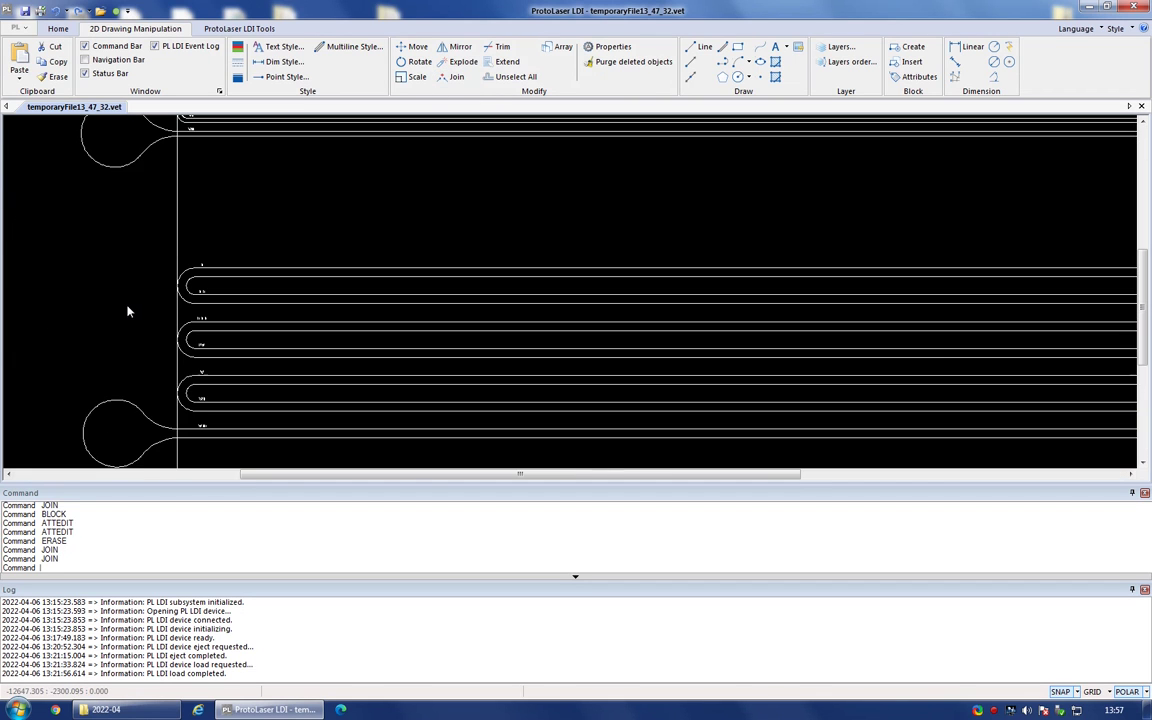
{"action": "left_click", "coordinate": [116, 400]}
{"action": "key", "text": "Escape"}
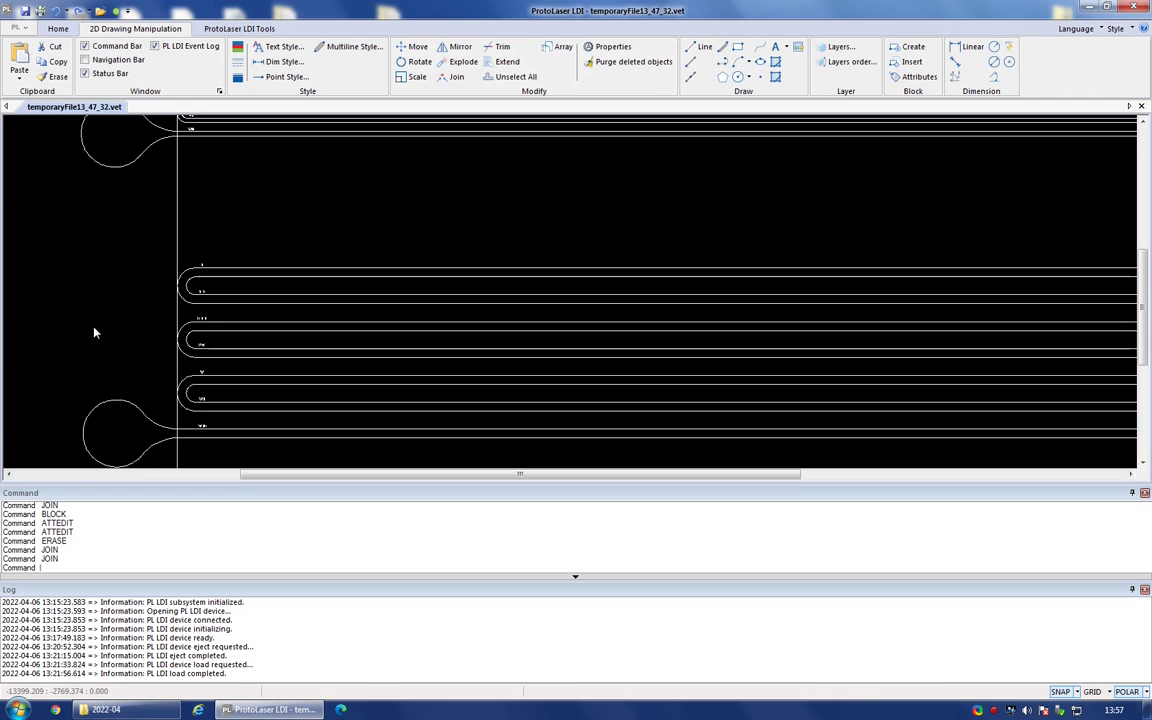
Join the outline segments of the numeral I label above the lower serpentine channel's first line.
{"action": "scroll", "coordinate": [90, 300], "scroll_direction": "up", "scroll_amount": 1}
{"action": "scroll", "coordinate": [268, 155], "scroll_direction": "down", "scroll_amount": 1}
{"action": "scroll", "coordinate": [185, 268], "scroll_direction": "up", "scroll_amount": 1}
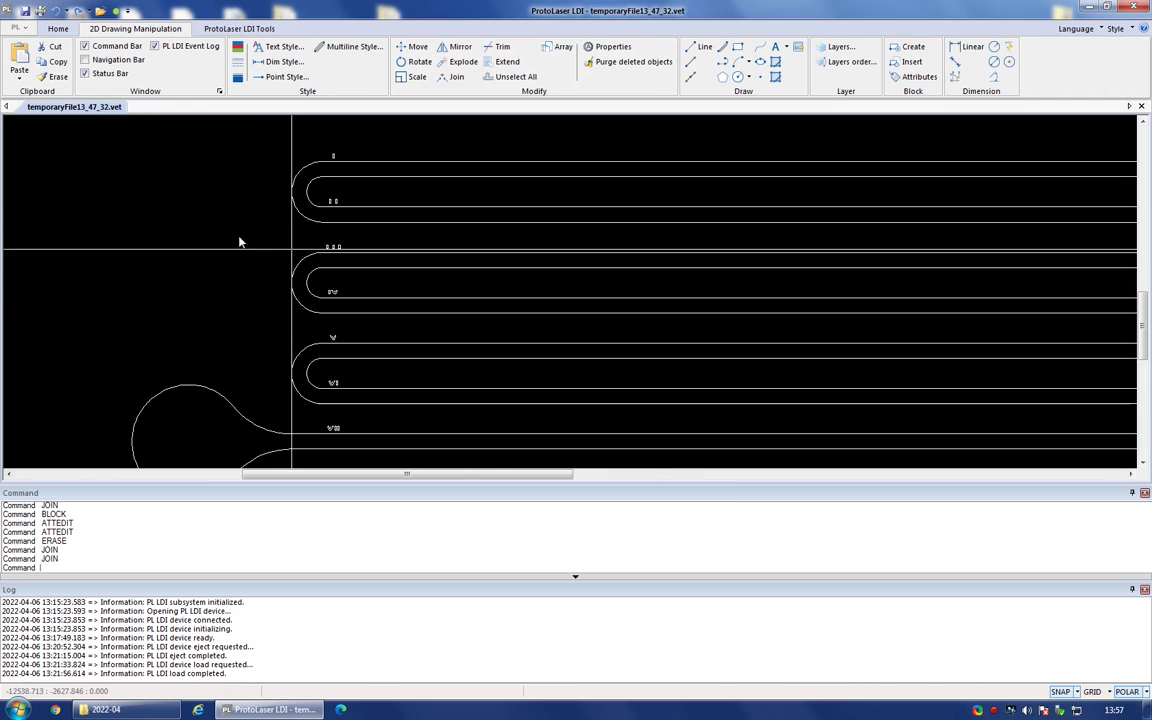
{"action": "scroll", "coordinate": [314, 132], "scroll_direction": "up", "scroll_amount": 2}
{"action": "scroll", "coordinate": [350, 177], "scroll_direction": "up", "scroll_amount": 1}
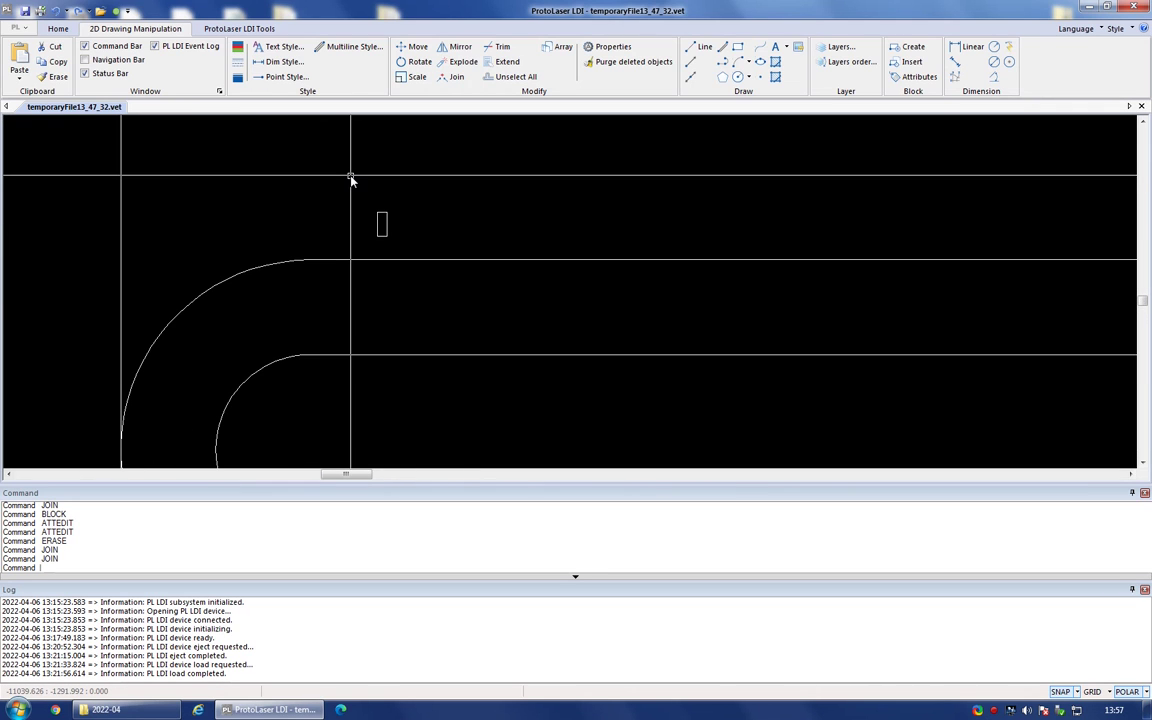
{"action": "scroll", "coordinate": [355, 170], "scroll_direction": "down", "scroll_amount": 4}
{"action": "scroll", "coordinate": [309, 260], "scroll_direction": "up", "scroll_amount": 3}
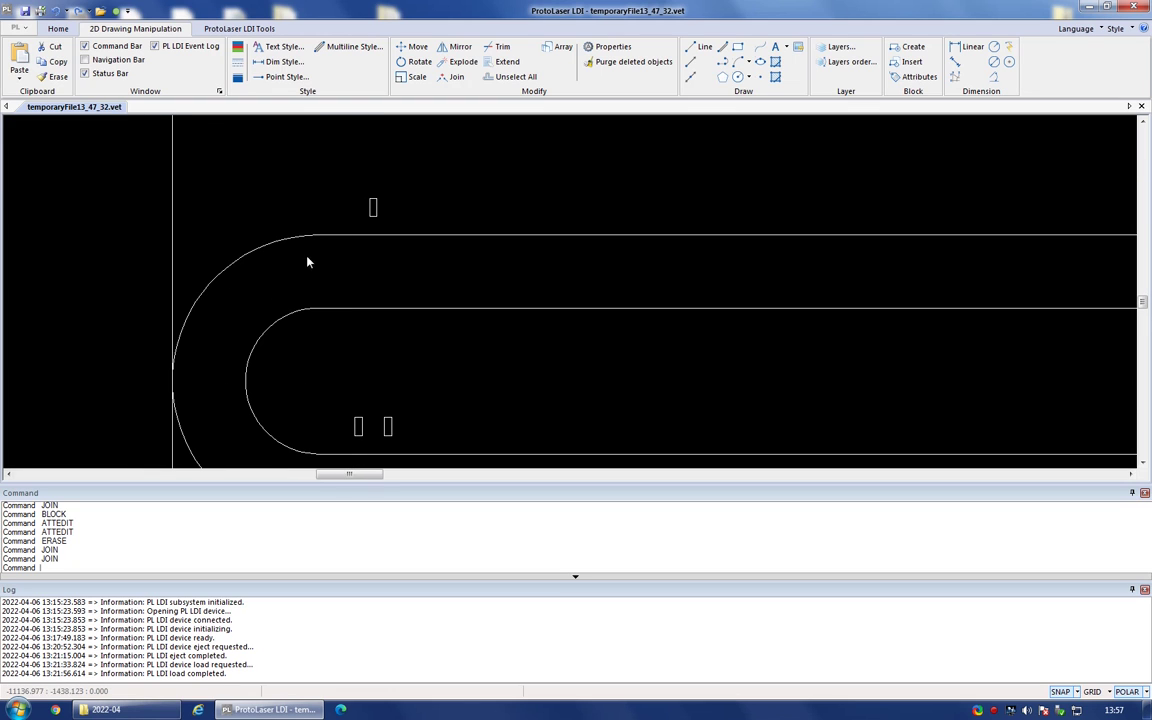
{"action": "left_click_drag", "start_coordinate": [319, 364], "coordinate": [410, 442]}
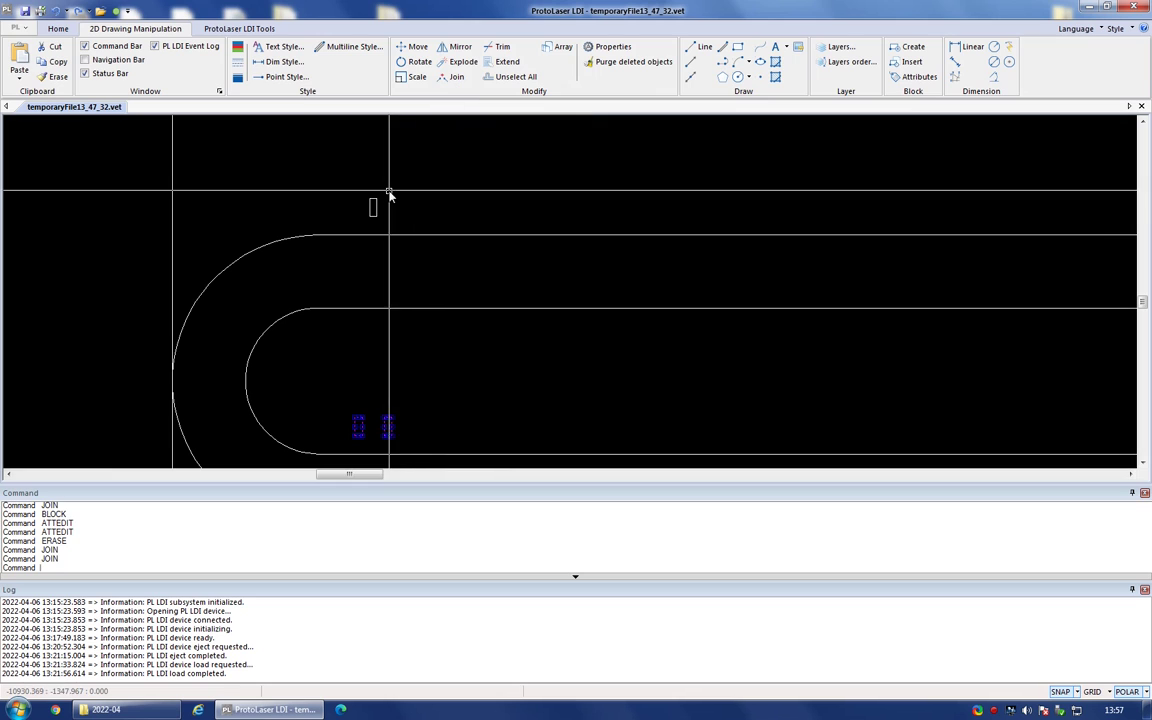
{"action": "key", "text": "Escape"}
{"action": "scroll", "coordinate": [355, 188], "scroll_direction": "up", "scroll_amount": 2}
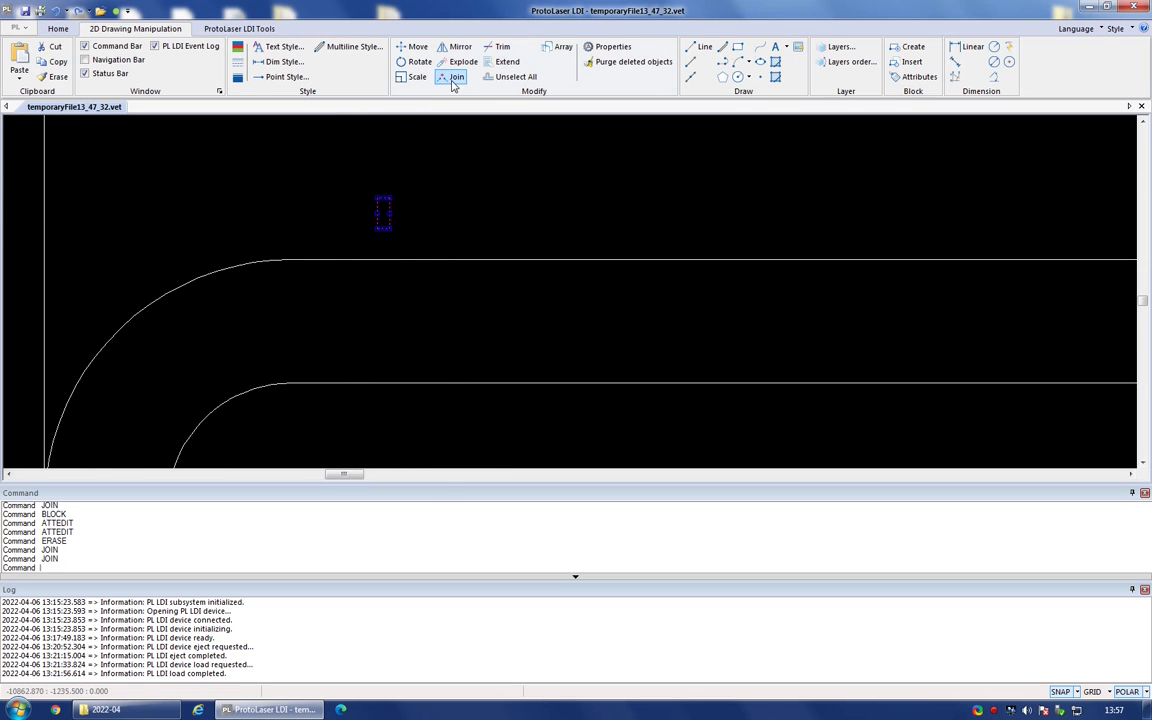
{"action": "left_click", "coordinate": [387, 211]}
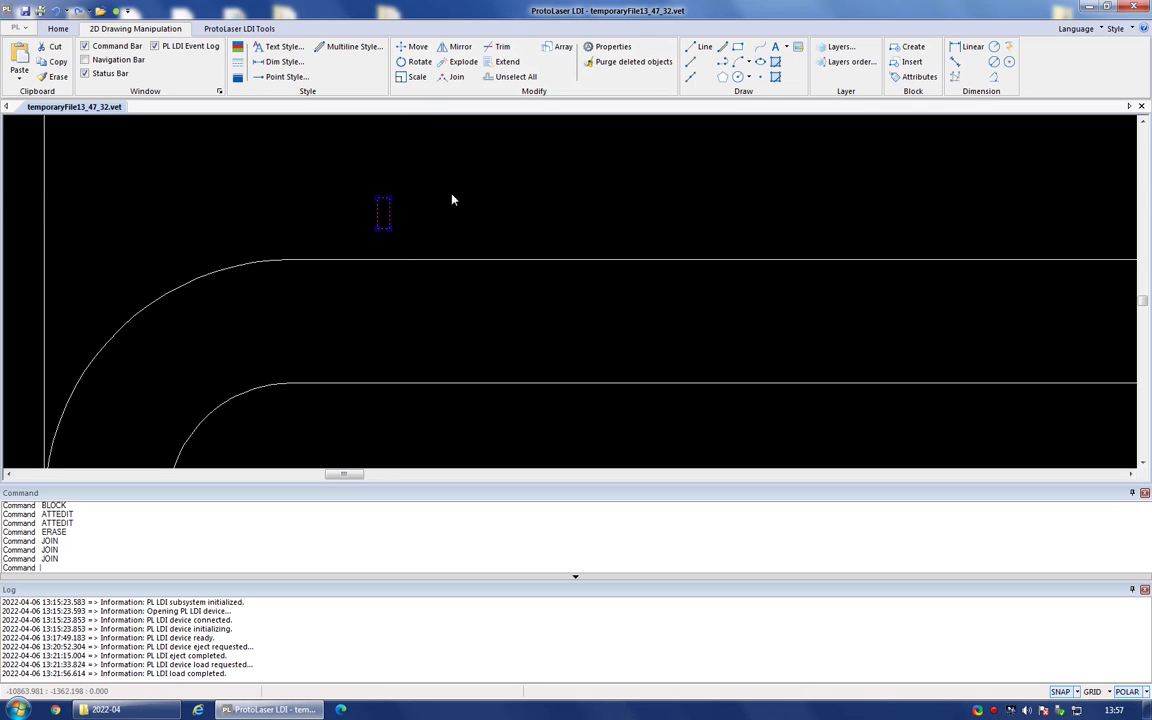
Join the outline segments of the numeral II label inside the lower channel's first left bend.
{"action": "scroll", "coordinate": [350, 216], "scroll_direction": "down", "scroll_amount": 3}
{"action": "scroll", "coordinate": [350, 360], "scroll_direction": "up", "scroll_amount": 3}
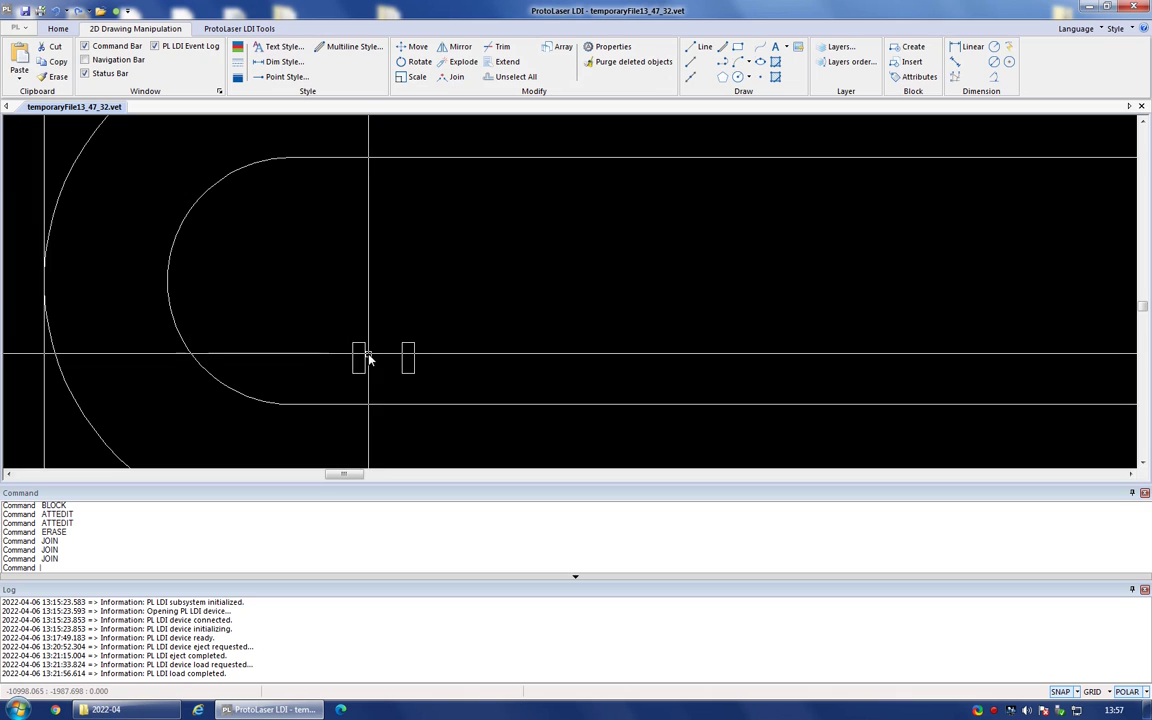
{"action": "left_click", "coordinate": [365, 358]}
{"action": "left_click", "coordinate": [411, 357]}
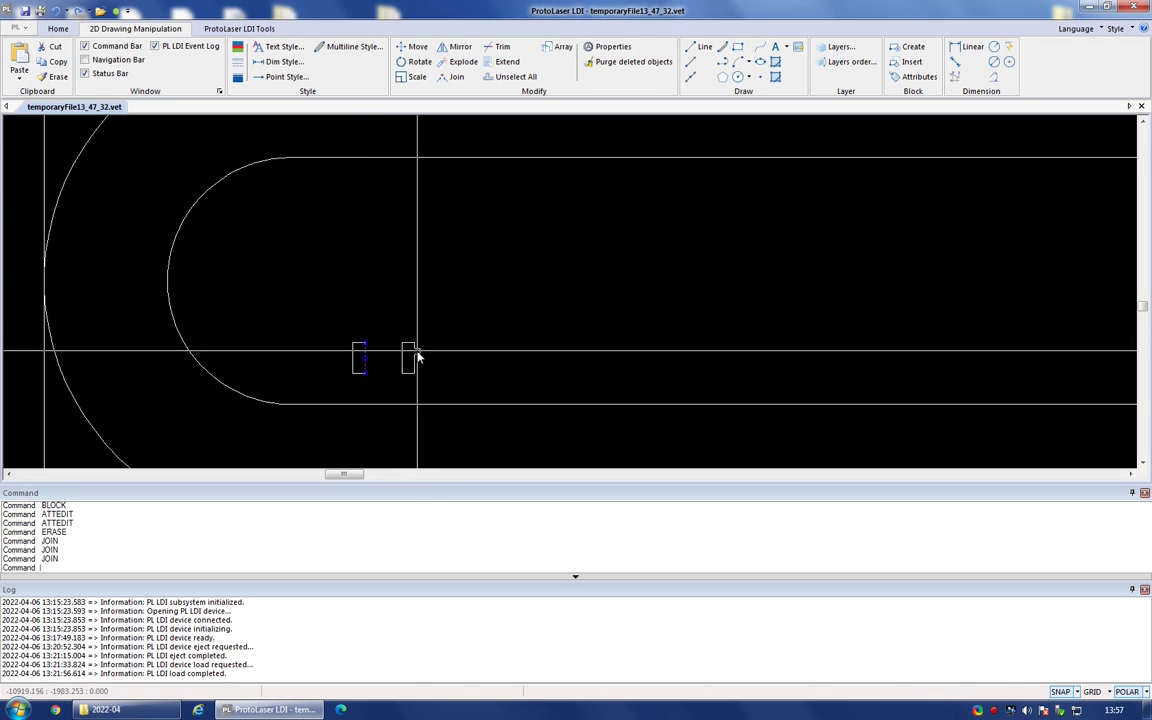
{"action": "key", "text": "Escape"}
{"action": "left_click_drag", "start_coordinate": [291, 291], "coordinate": [456, 369]}
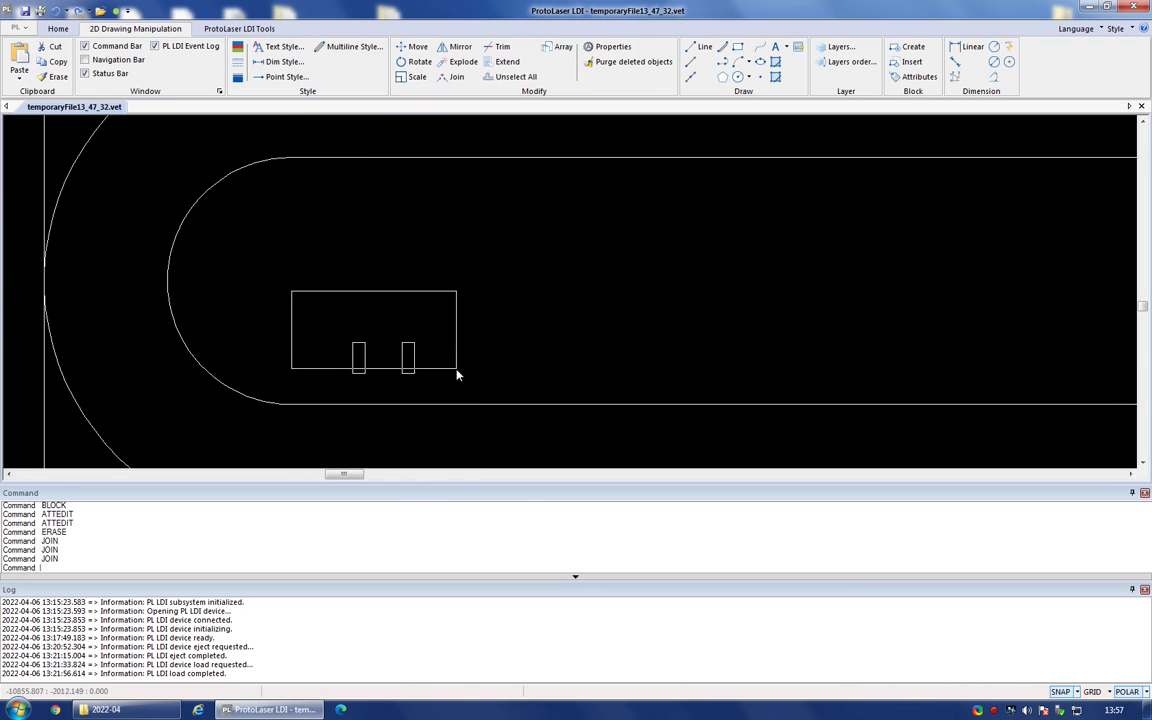
{"action": "left_click", "coordinate": [446, 385]}
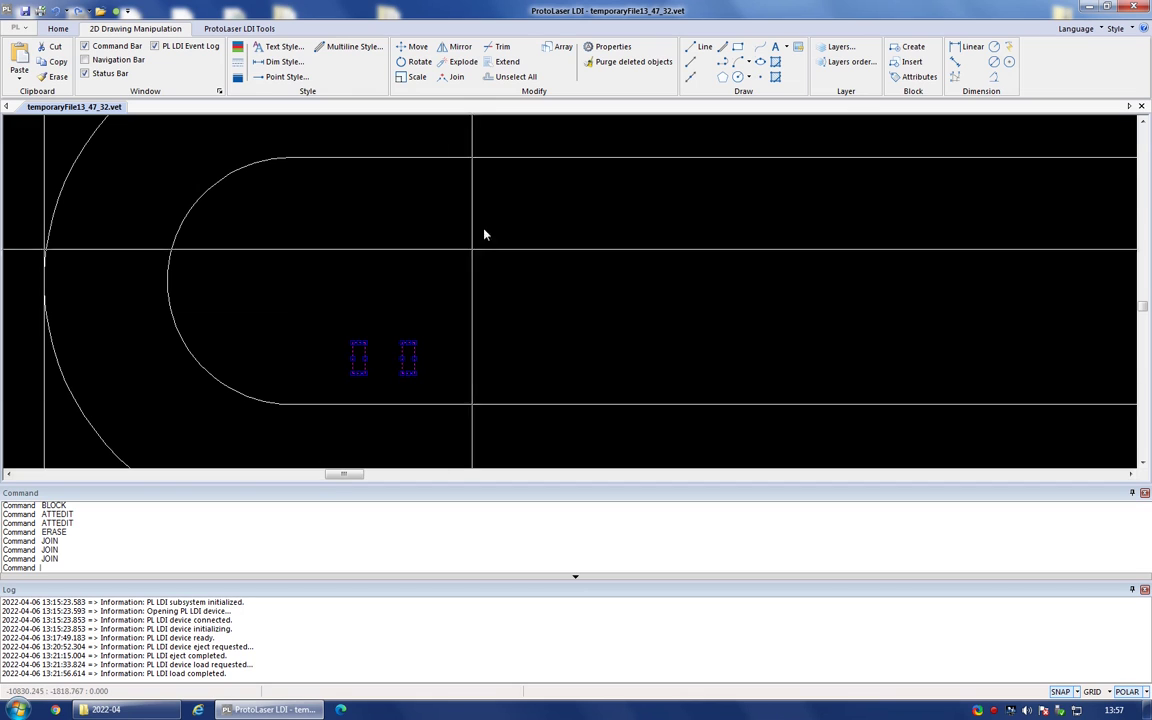
{"action": "left_click", "coordinate": [456, 78]}
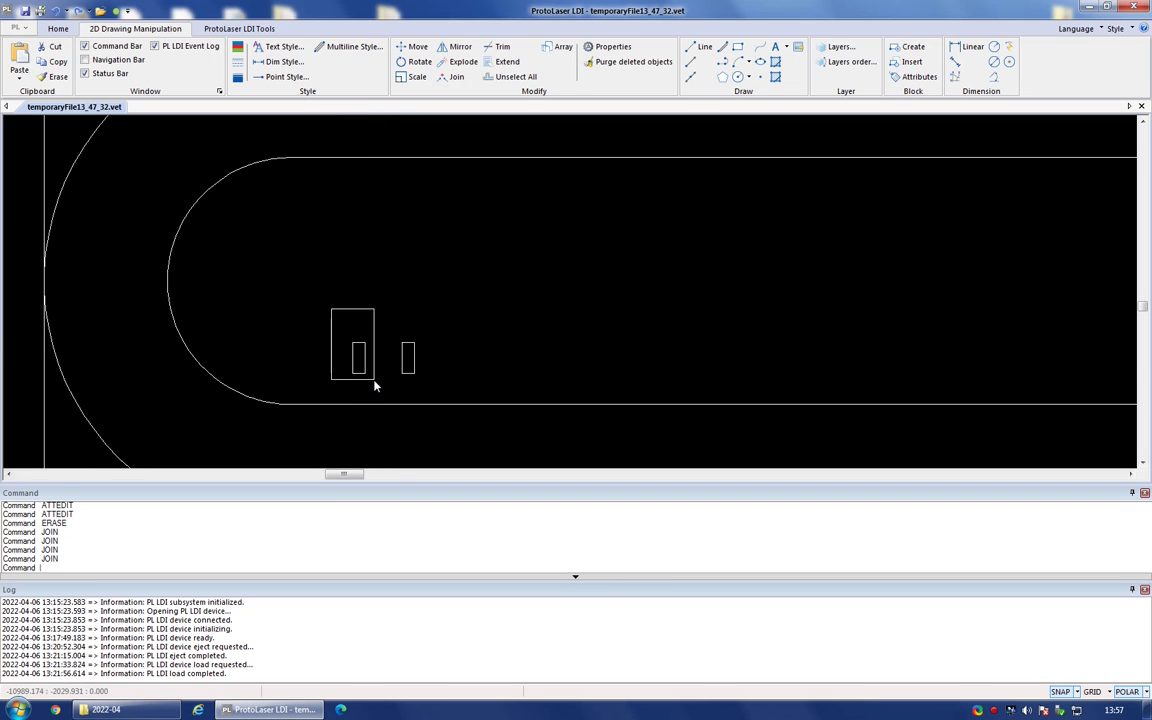
{"action": "left_click", "coordinate": [374, 382]}
{"action": "scroll", "coordinate": [440, 112], "scroll_direction": "down", "scroll_amount": 2}
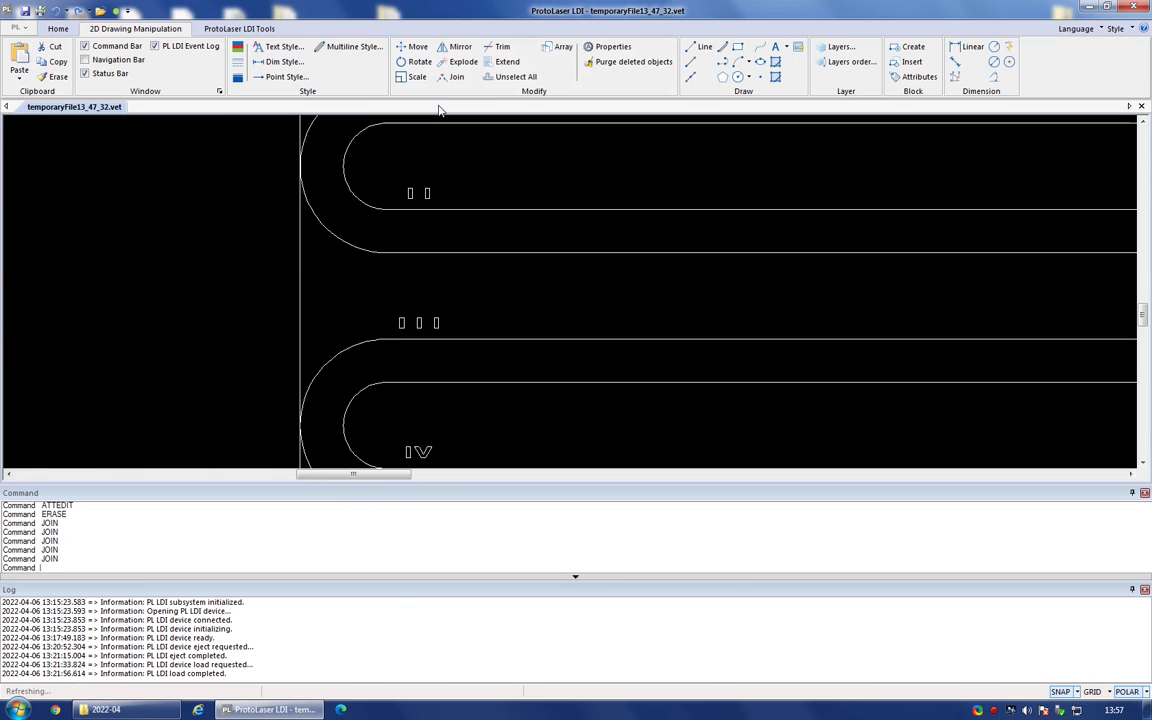
Join the outline segments of the numeral III label bar by bar between the lower channel's first and second left bends.
{"action": "scroll", "coordinate": [386, 321], "scroll_direction": "up", "scroll_amount": 3}
{"action": "left_click", "coordinate": [386, 321]}
{"action": "left_click", "coordinate": [447, 403]}
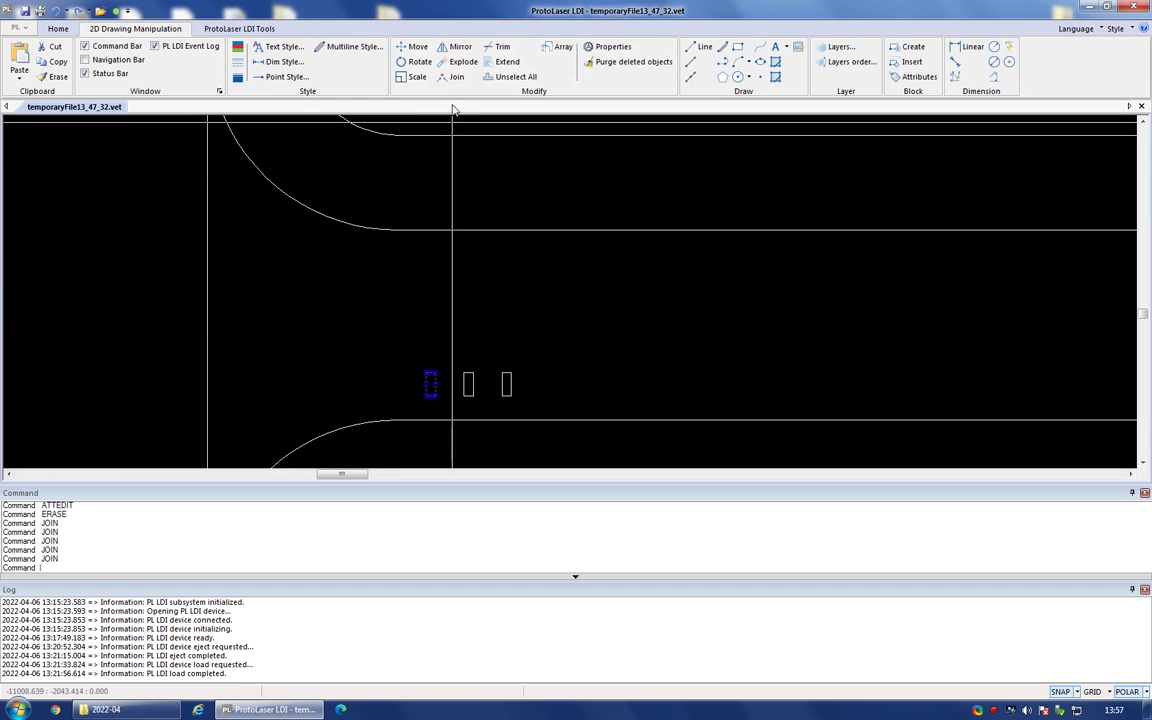
{"action": "left_click", "coordinate": [456, 77]}
{"action": "left_click", "coordinate": [470, 396]}
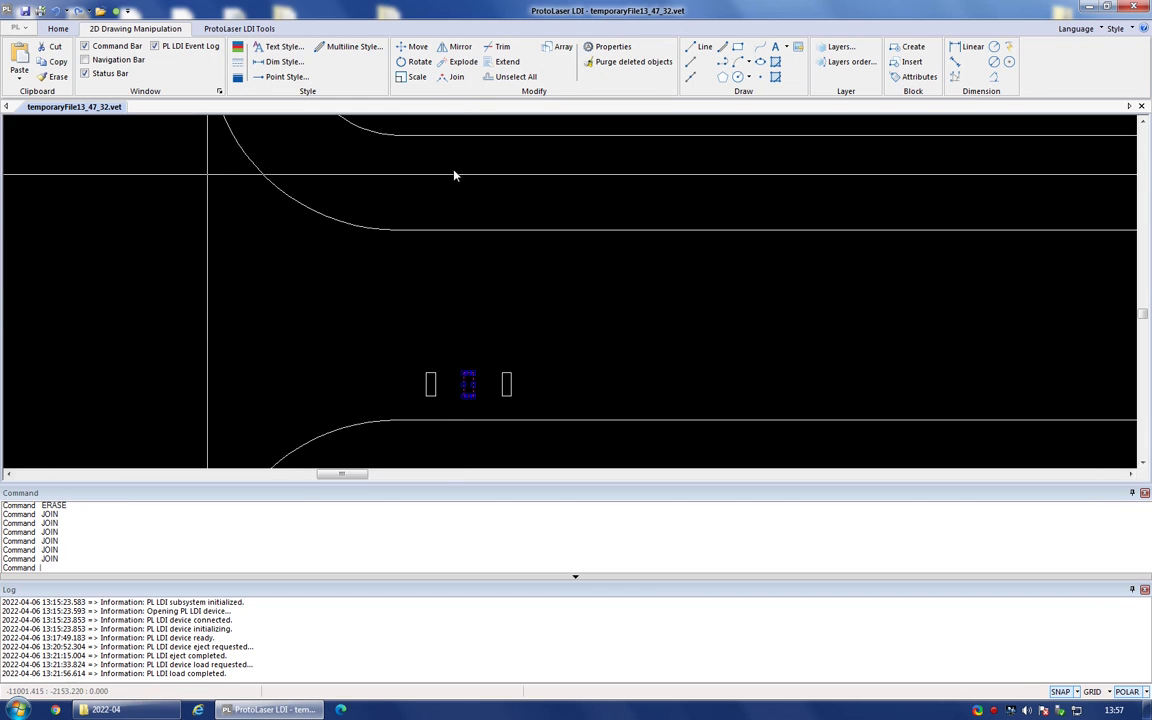
{"action": "left_click", "coordinate": [458, 78]}
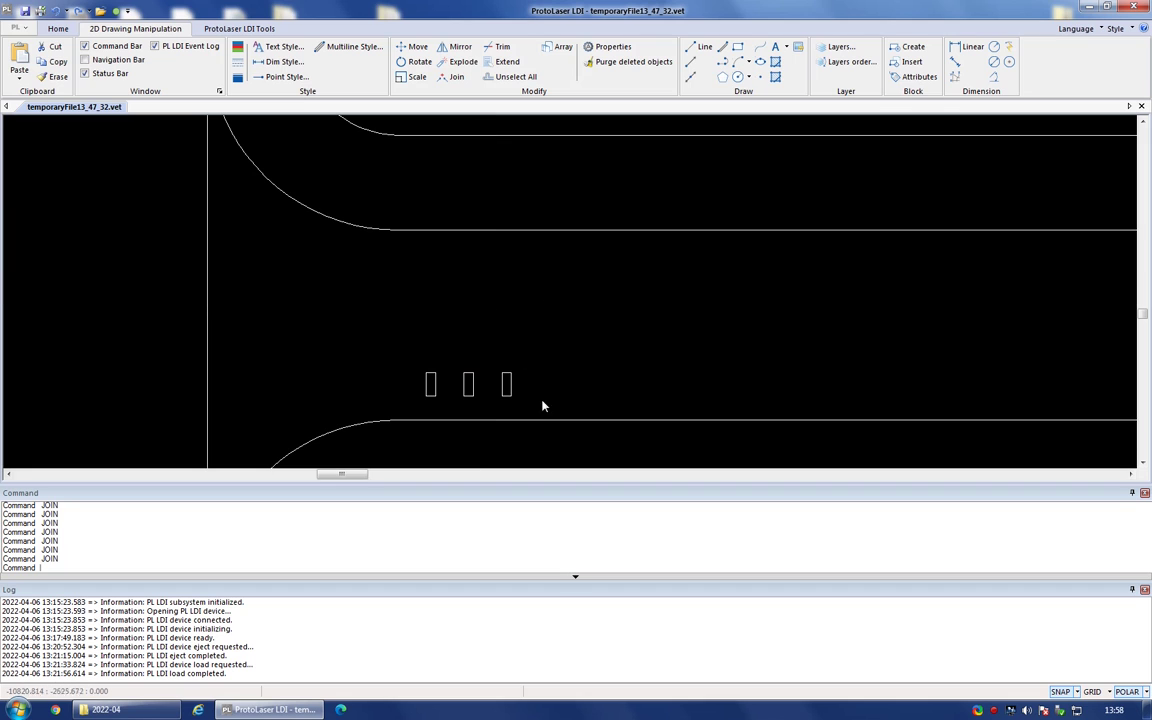
Join the outline segments of the numeral IV label inside the lower channel's second left bend, one character at a time.
{"action": "scroll", "coordinate": [442, 172], "scroll_direction": "up", "scroll_amount": 4}
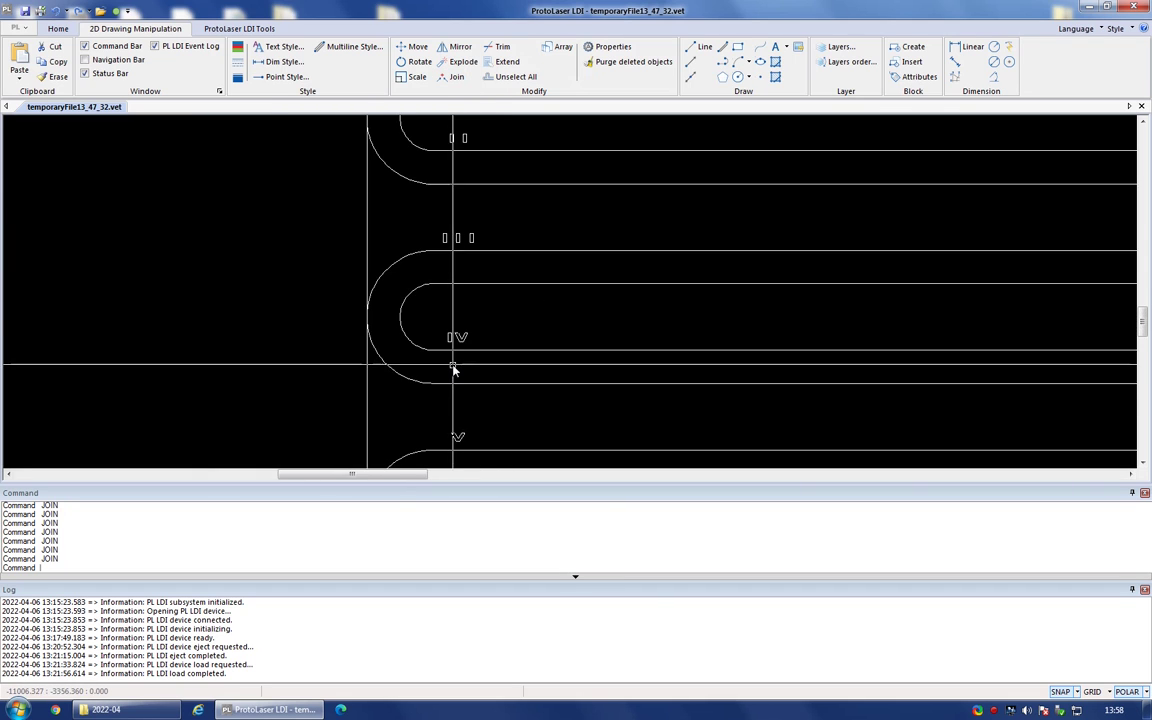
{"action": "left_click_drag", "start_coordinate": [421, 277], "coordinate": [453, 328]}
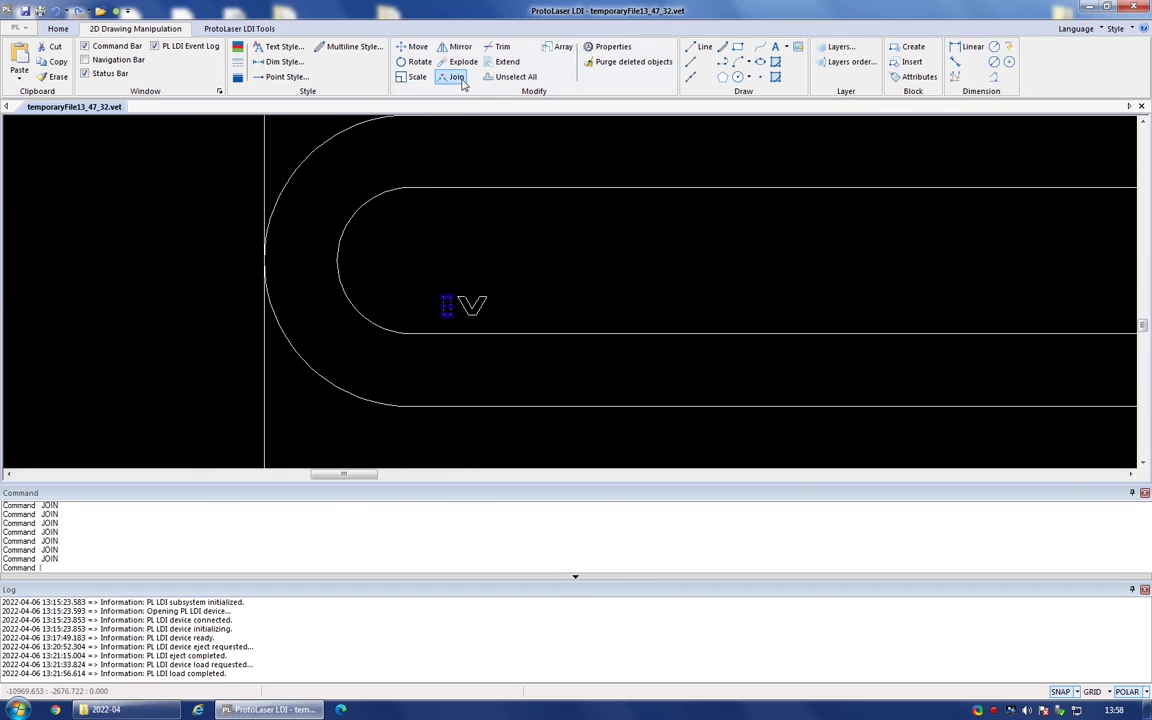
{"action": "scroll", "coordinate": [460, 262], "scroll_direction": "up", "scroll_amount": 1}
{"action": "left_click_drag", "start_coordinate": [527, 283], "coordinate": [460, 335]}
{"action": "left_click", "coordinate": [460, 78]}
Join the outline segments of the numeral V label between the lower channel's second and third left bends.
{"action": "scroll", "coordinate": [431, 184], "scroll_direction": "down", "scroll_amount": 2}
{"action": "scroll", "coordinate": [429, 409], "scroll_direction": "up", "scroll_amount": 2}
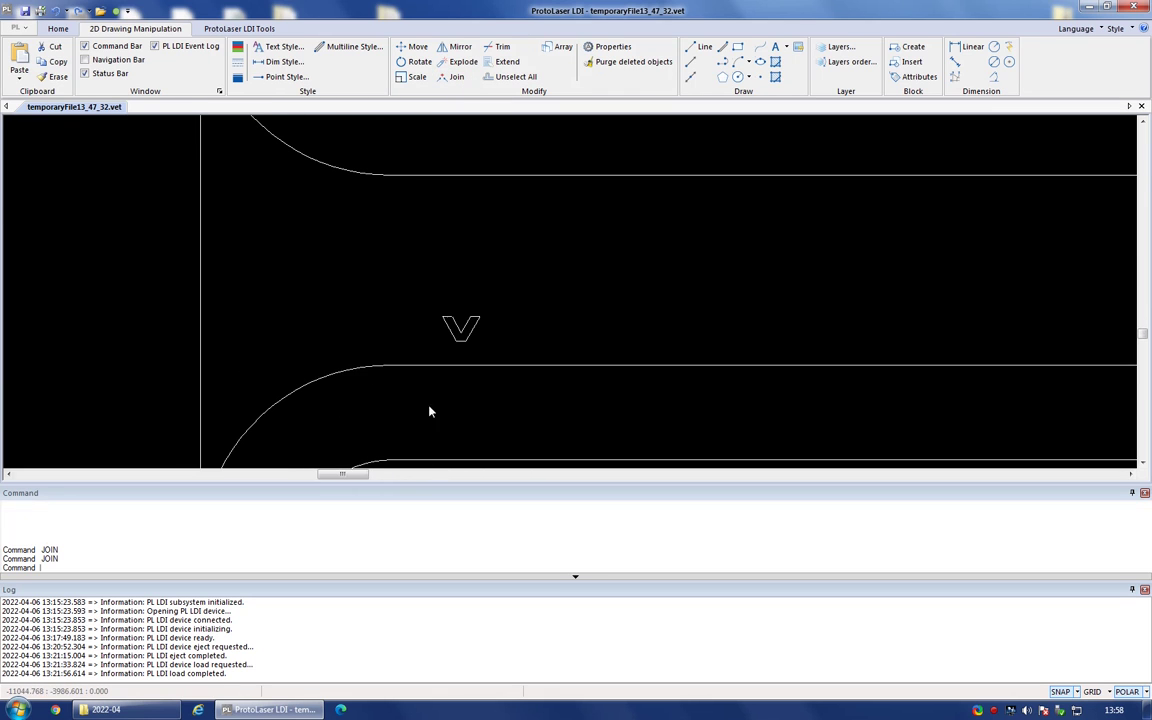
{"action": "left_click", "coordinate": [455, 78]}
Join the outline segments of the numeral VI label inside the lower channel's third left bend, the V and the bar separately.
{"action": "scroll", "coordinate": [337, 218], "scroll_direction": "down", "scroll_amount": 2}
{"action": "scroll", "coordinate": [388, 373], "scroll_direction": "up", "scroll_amount": 1}
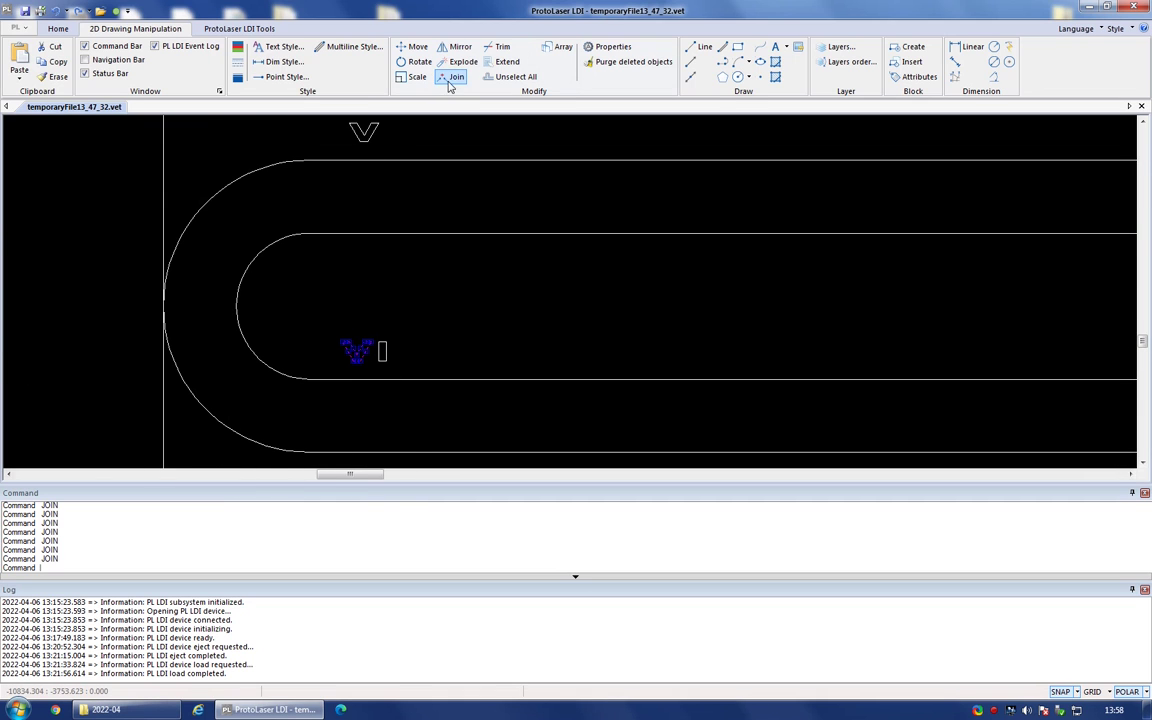
{"action": "left_click", "coordinate": [450, 80]}
{"action": "left_click", "coordinate": [380, 360]}
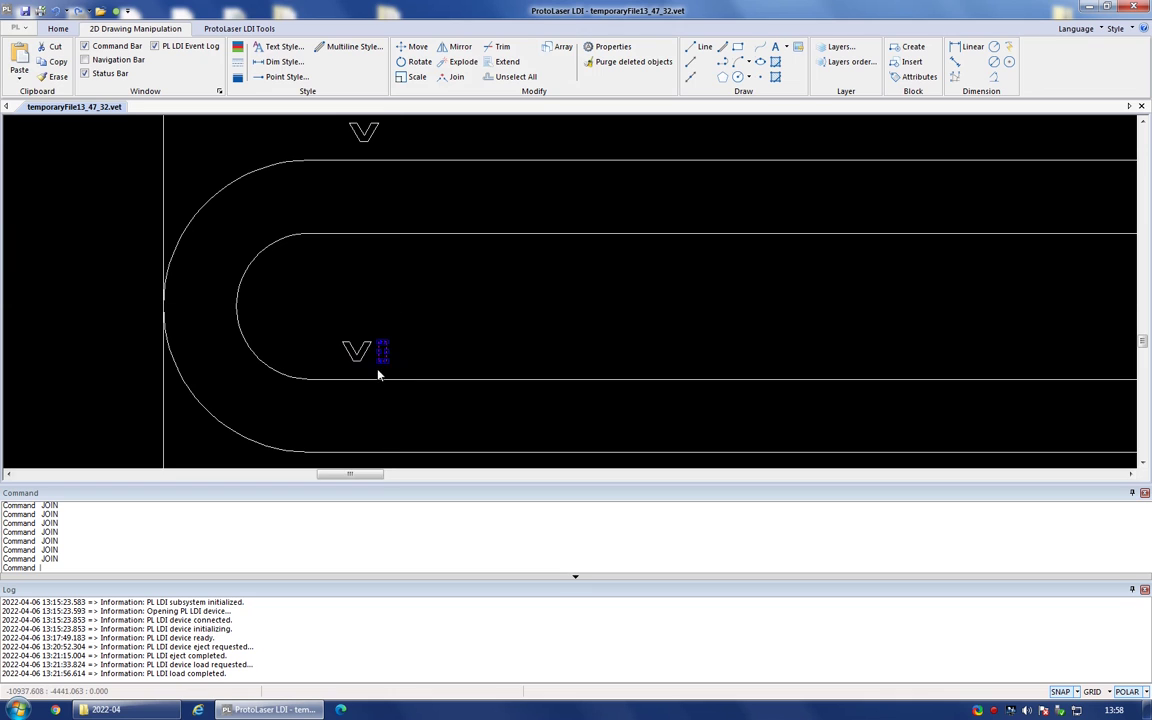
{"action": "left_click", "coordinate": [450, 80]}
Join the outline segments of the numeral VII label above the lower channel's last line, character by character.
{"action": "scroll", "coordinate": [403, 221], "scroll_direction": "down", "scroll_amount": 1}
{"action": "scroll", "coordinate": [355, 380], "scroll_direction": "up", "scroll_amount": 1}
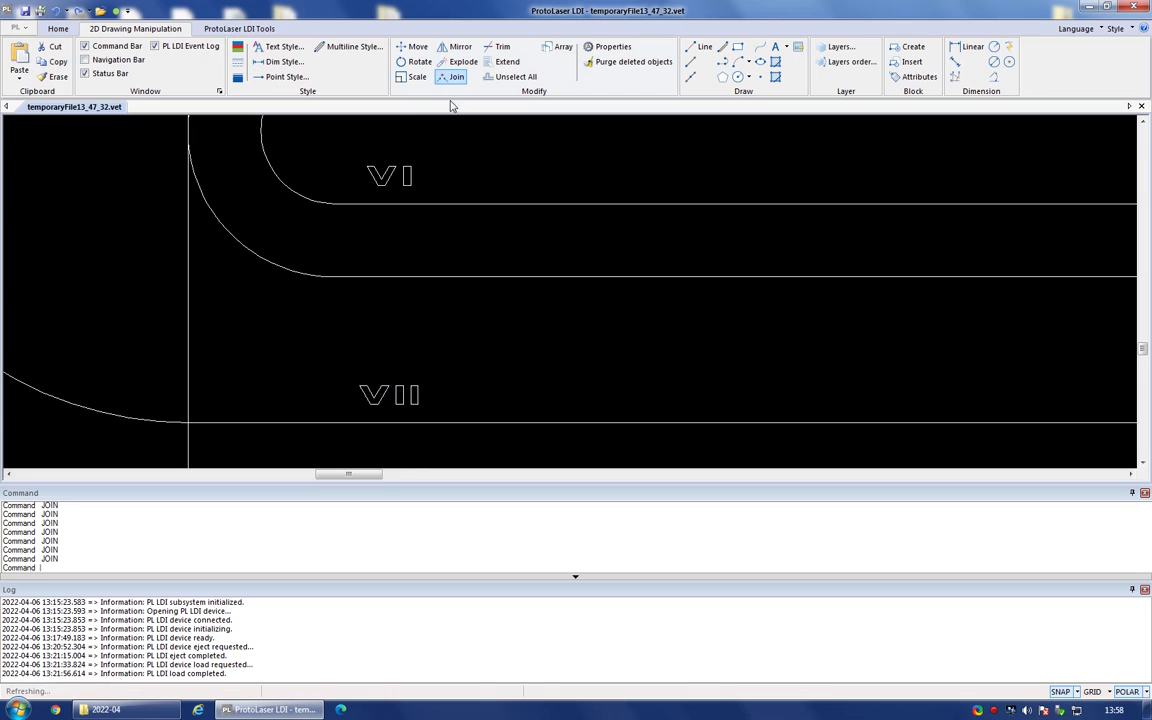
{"action": "scroll", "coordinate": [385, 370], "scroll_direction": "up", "scroll_amount": 2}
{"action": "left_click", "coordinate": [402, 410]}
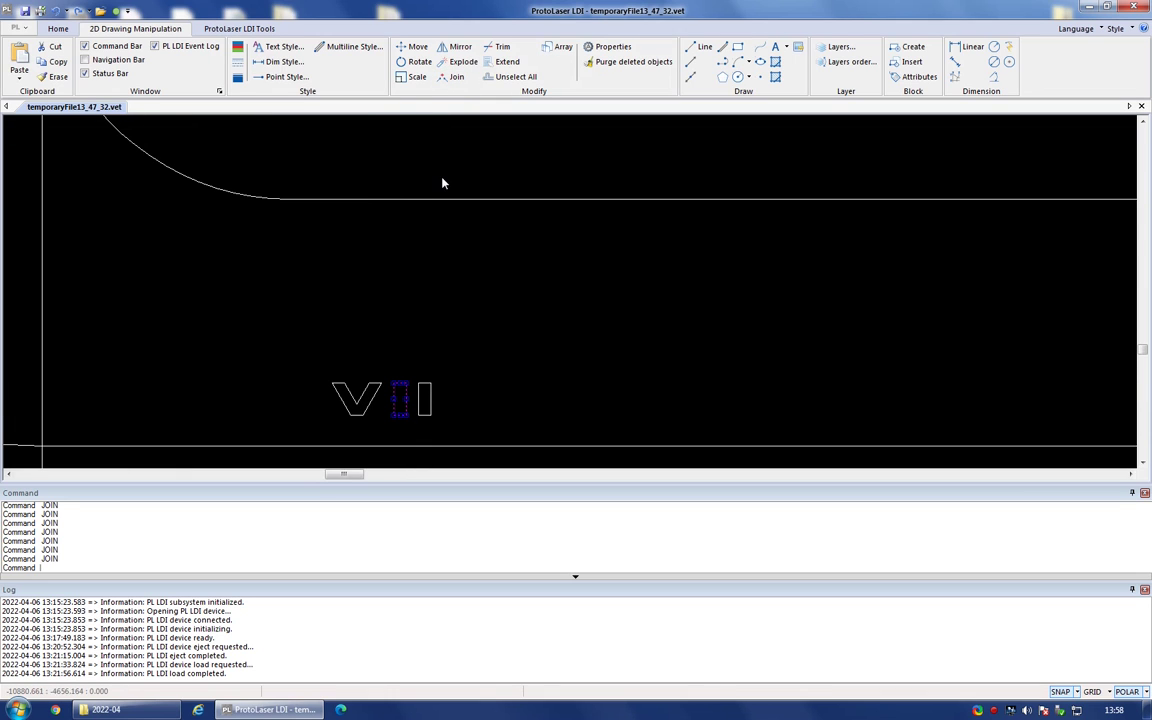
{"action": "left_click", "coordinate": [450, 78]}
{"action": "scroll", "coordinate": [378, 408], "scroll_direction": "down", "scroll_amount": 5}
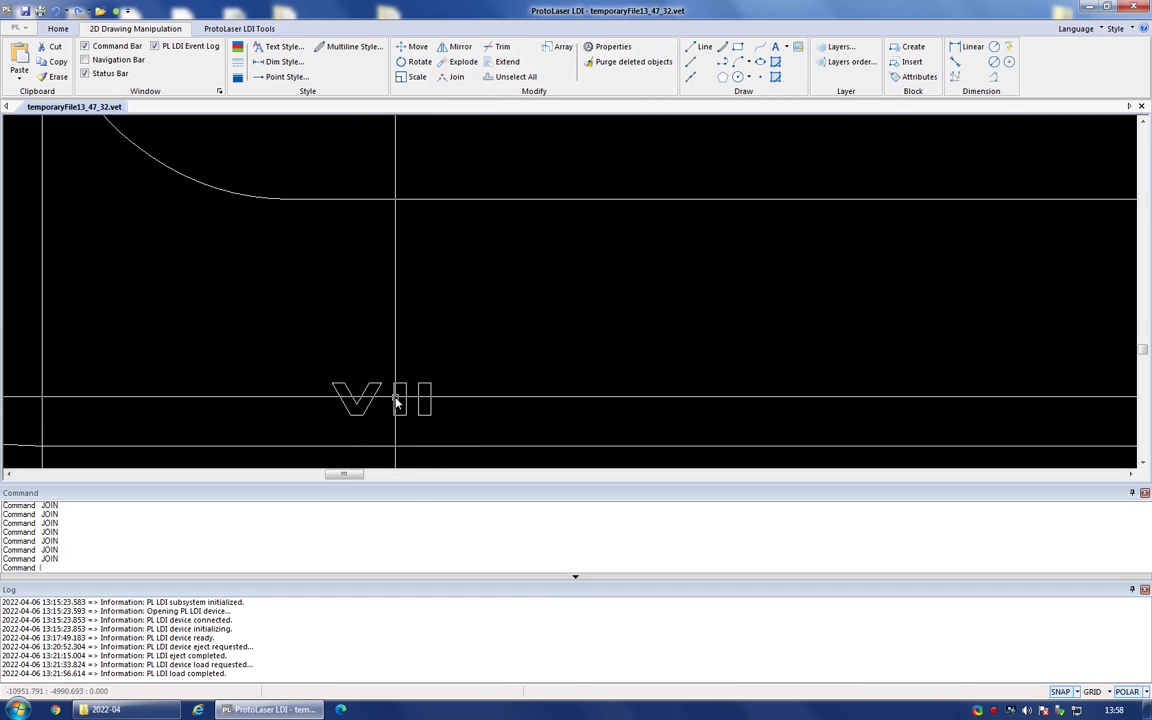
Join the outline segments of the numeral I and II labels at the upper serpentine channel's first left bend.
{"action": "scroll", "coordinate": [305, 401], "scroll_direction": "down", "scroll_amount": 6}
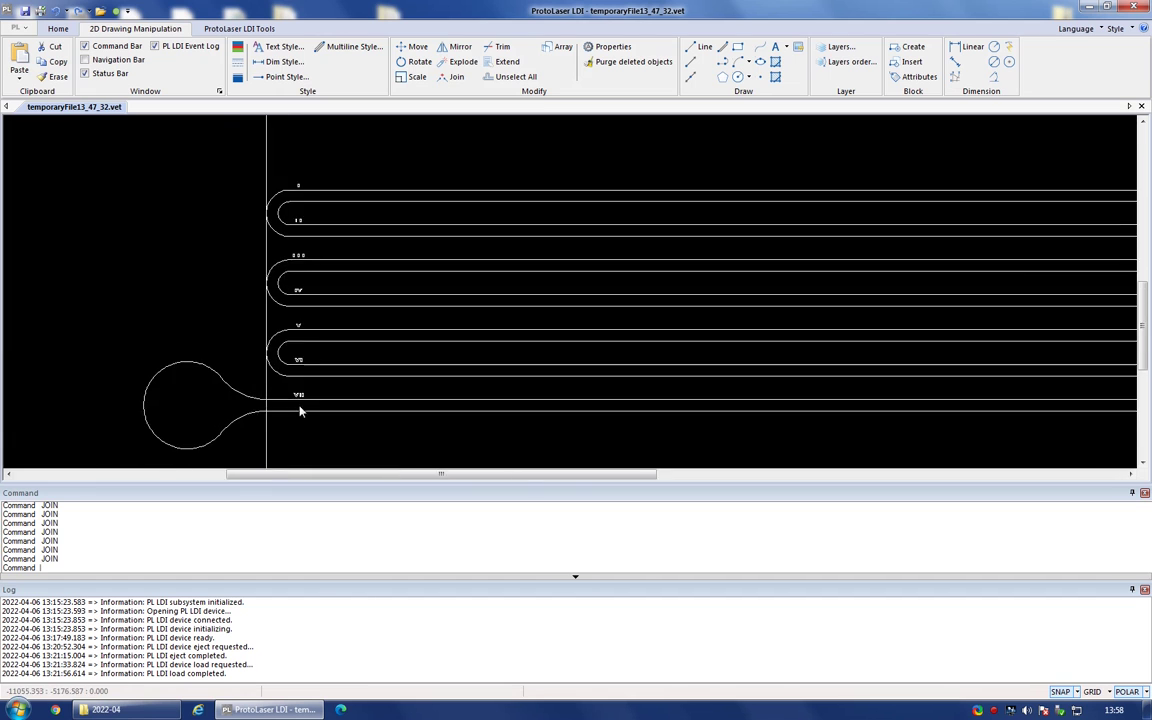
{"action": "scroll", "coordinate": [324, 186], "scroll_direction": "up", "scroll_amount": 5}
{"action": "scroll", "coordinate": [324, 186], "scroll_direction": "up", "scroll_amount": 3}
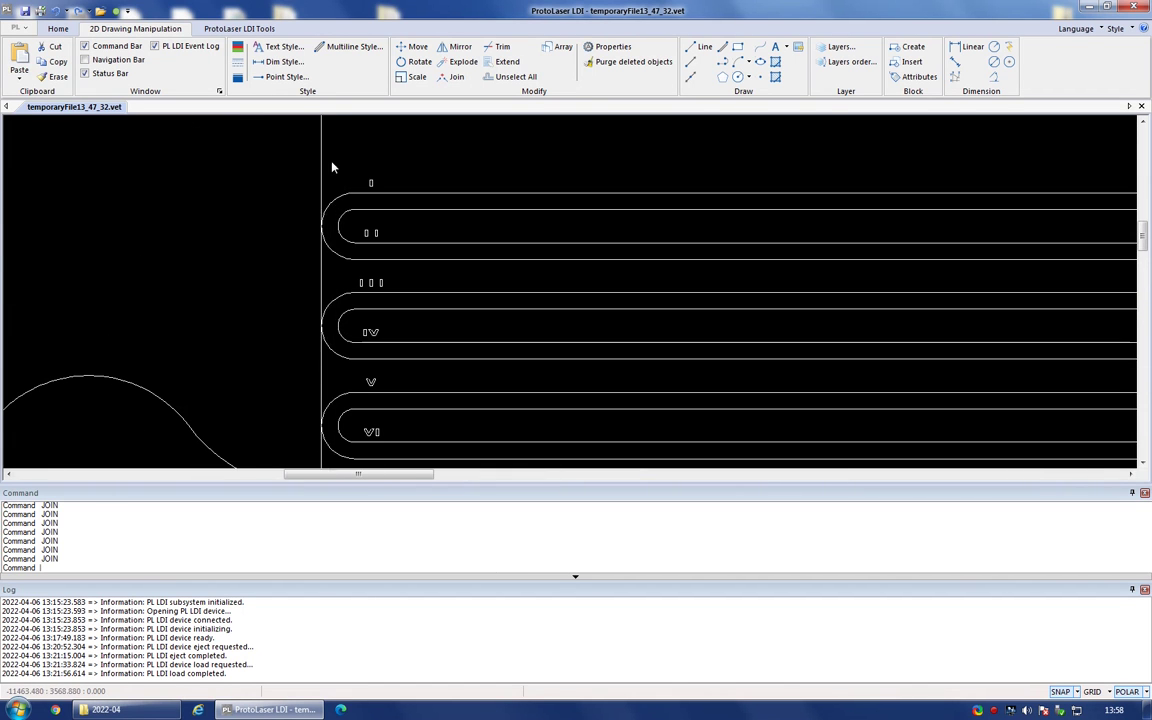
{"action": "scroll", "coordinate": [385, 192], "scroll_direction": "up", "scroll_amount": 2}
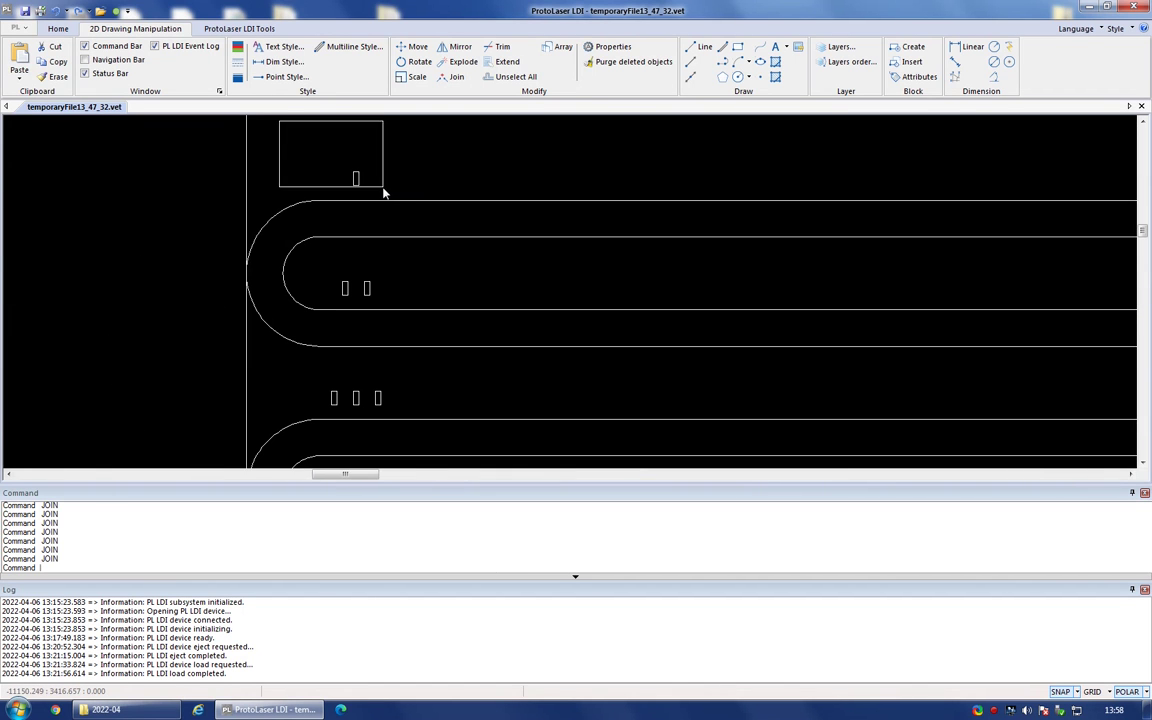
{"action": "scroll", "coordinate": [329, 315], "scroll_direction": "up", "scroll_amount": 2}
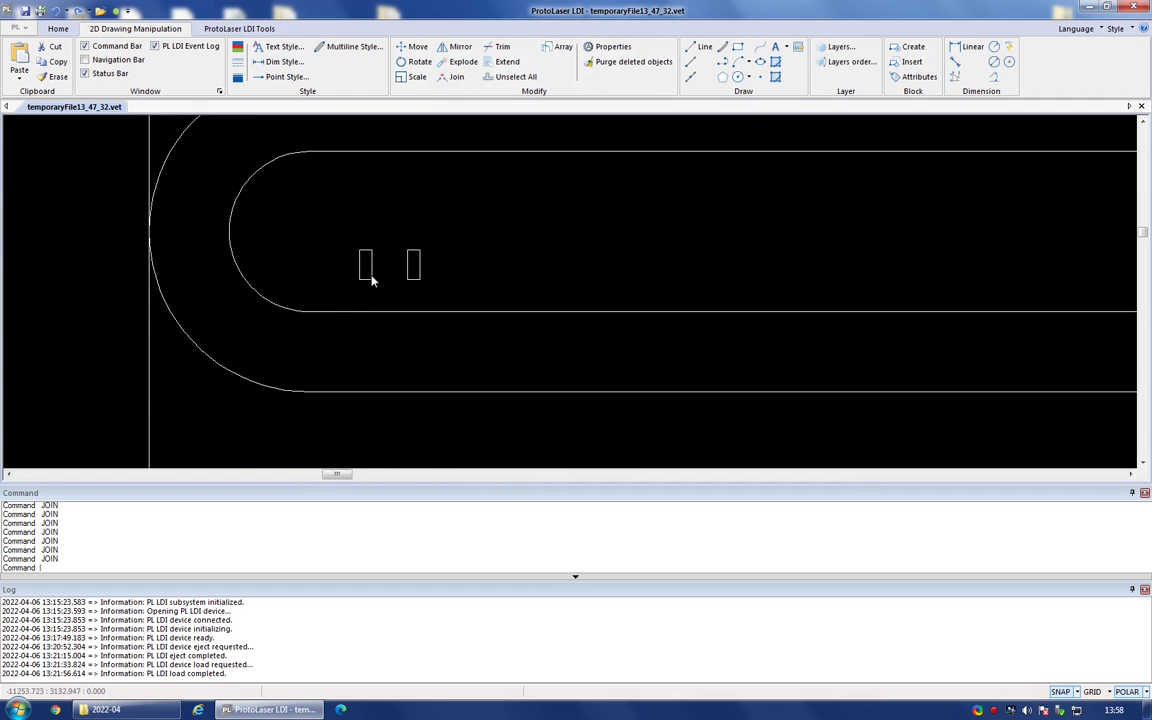
{"action": "key", "text": "Escape"}
Join the outline segments of the numeral III label bar by bar between the upper channel's first and second left bends.
{"action": "scroll", "coordinate": [386, 327], "scroll_direction": "down", "scroll_amount": 2}
{"action": "scroll", "coordinate": [347, 226], "scroll_direction": "up", "scroll_amount": 3}
{"action": "left_click", "coordinate": [362, 245]}
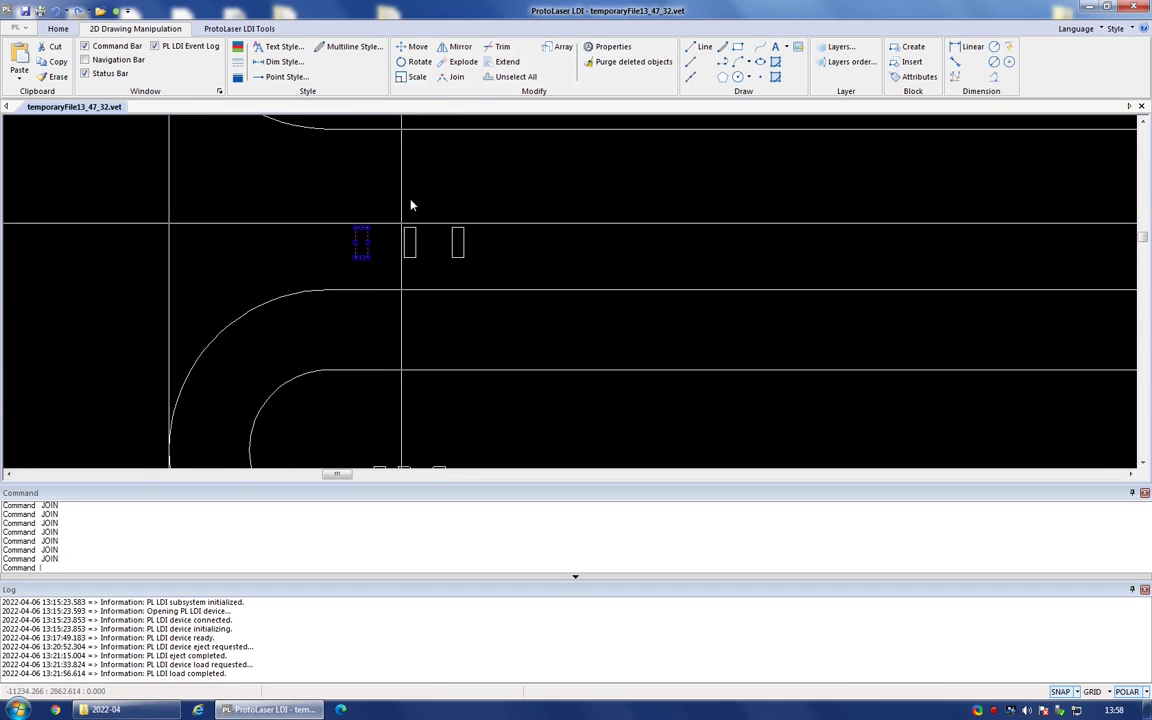
{"action": "left_click", "coordinate": [458, 77]}
{"action": "left_click_drag", "start_coordinate": [389, 171], "coordinate": [433, 280]}
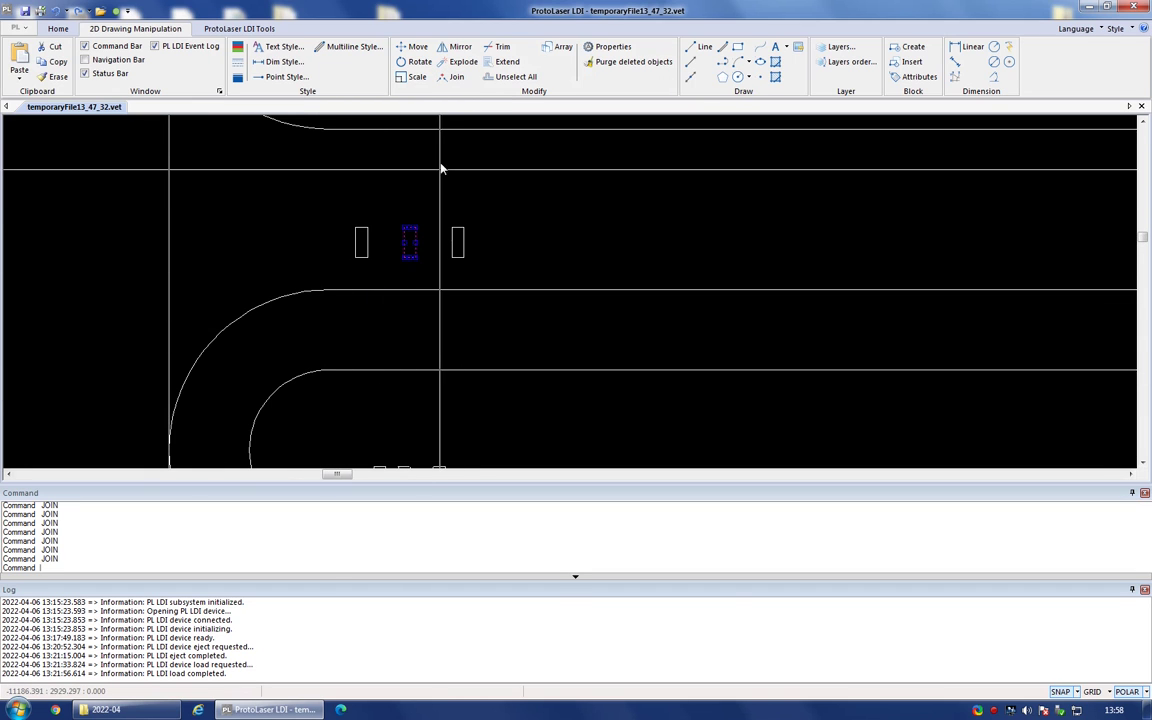
{"action": "left_click", "coordinate": [454, 78]}
{"action": "left_click_drag", "start_coordinate": [443, 203], "coordinate": [481, 270]}
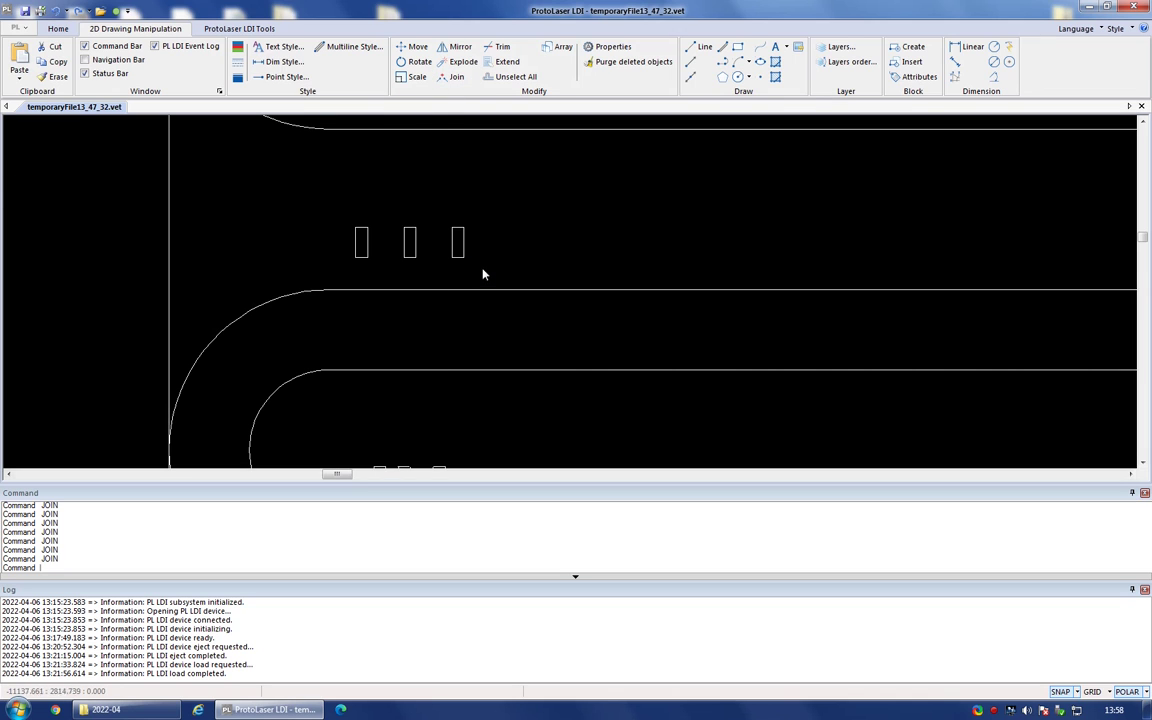
Join the outline segments of the numeral IV label inside the upper channel's second left bend, the bar and the V separately.
{"action": "scroll", "coordinate": [444, 127], "scroll_direction": "down", "scroll_amount": 2}
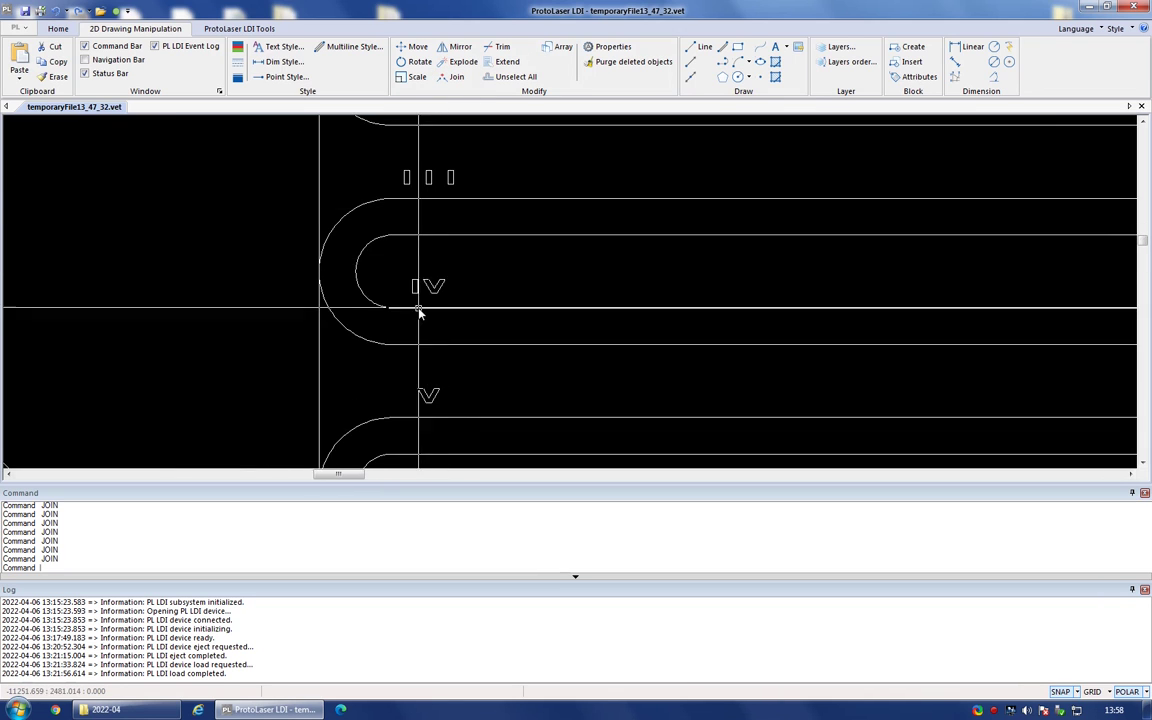
{"action": "scroll", "coordinate": [419, 309], "scroll_direction": "up", "scroll_amount": 2}
{"action": "left_click_drag", "start_coordinate": [387, 237], "coordinate": [424, 288]}
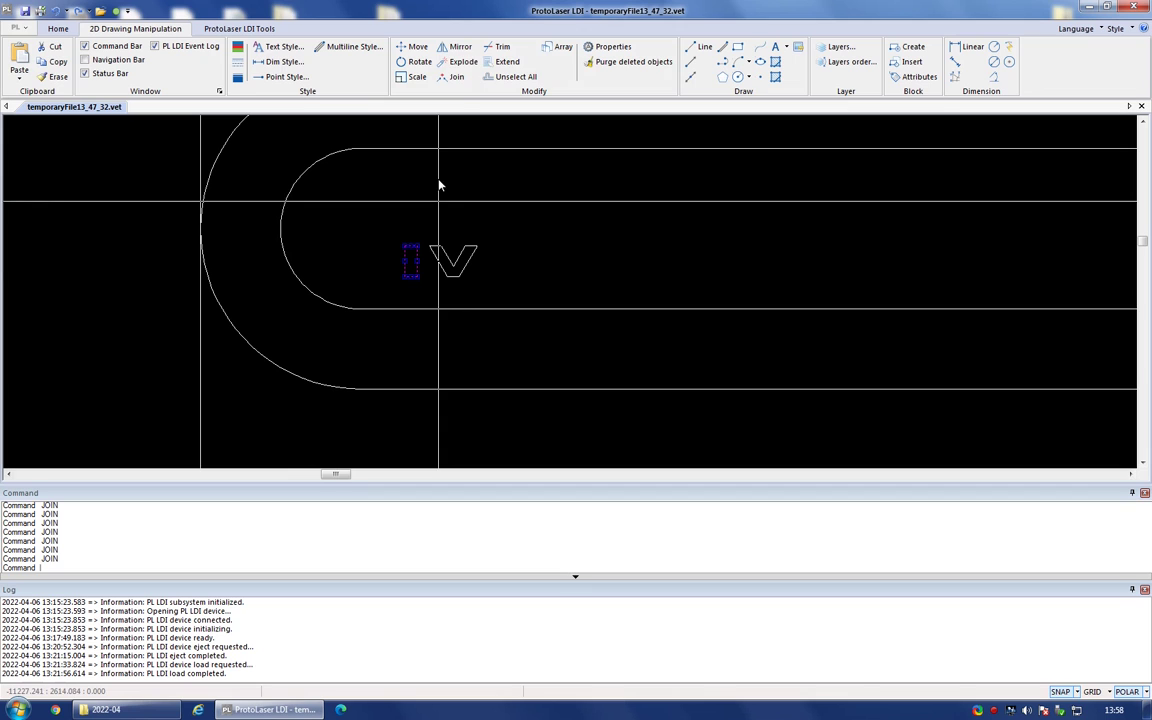
{"action": "left_click", "coordinate": [451, 77]}
{"action": "left_click_drag", "start_coordinate": [426, 238], "coordinate": [505, 291]}
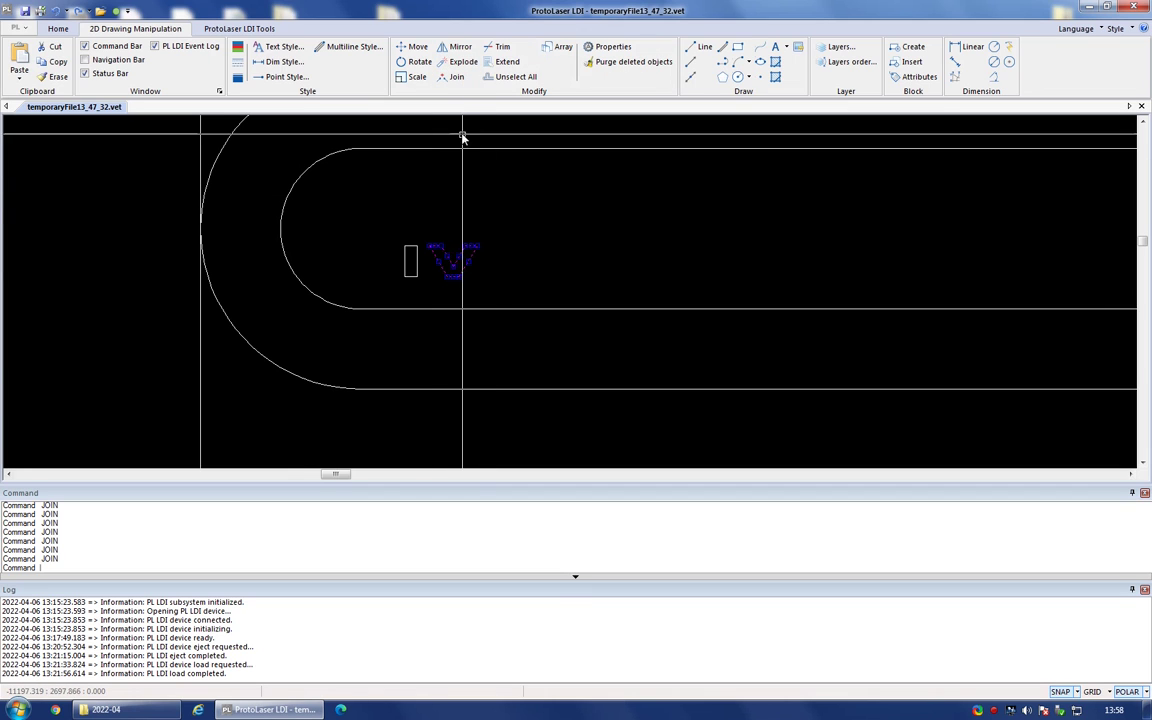
{"action": "left_click", "coordinate": [457, 78]}
Join the outline segments of the numeral V label between the upper channel's second and third left bends.
{"action": "scroll", "coordinate": [452, 146], "scroll_direction": "down", "scroll_amount": 2}
{"action": "scroll", "coordinate": [419, 402], "scroll_direction": "up", "scroll_amount": 2}
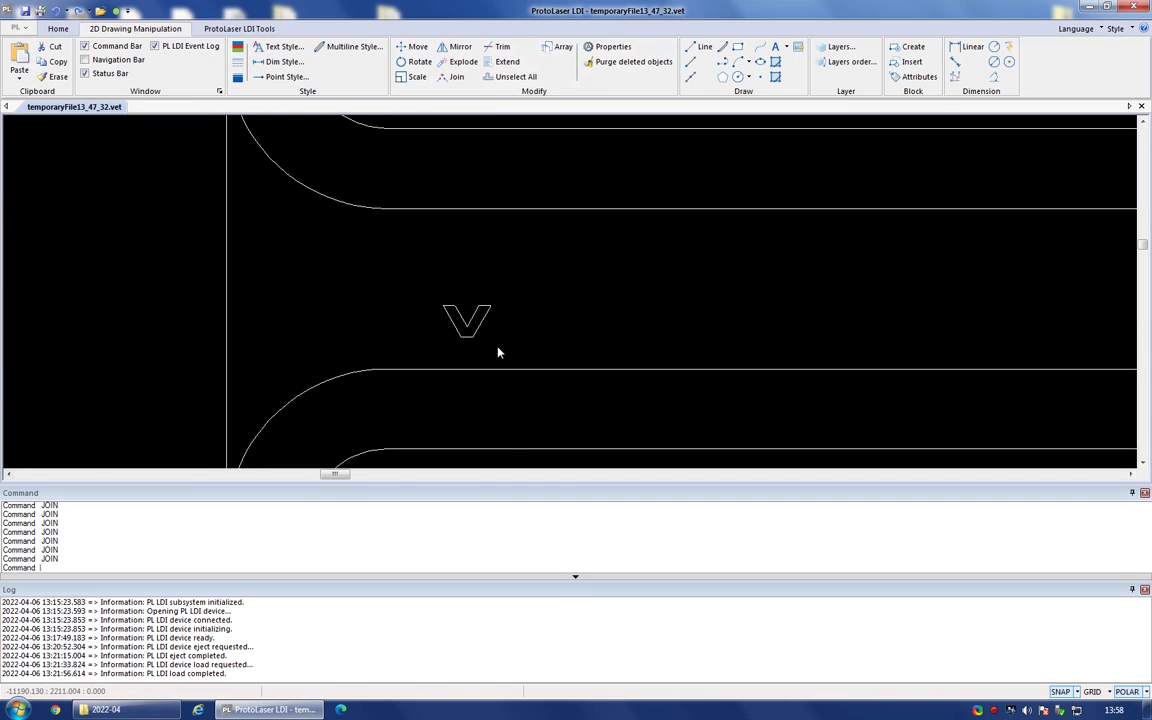
{"action": "left_click_drag", "start_coordinate": [498, 350], "coordinate": [500, 352]}
{"action": "left_click", "coordinate": [455, 78]}
Join the outline segments of the numeral VI label inside the upper channel's third left bend, the V and the bar separately.
{"action": "scroll", "coordinate": [412, 258], "scroll_direction": "down", "scroll_amount": 2}
{"action": "scroll", "coordinate": [413, 408], "scroll_direction": "up", "scroll_amount": 2}
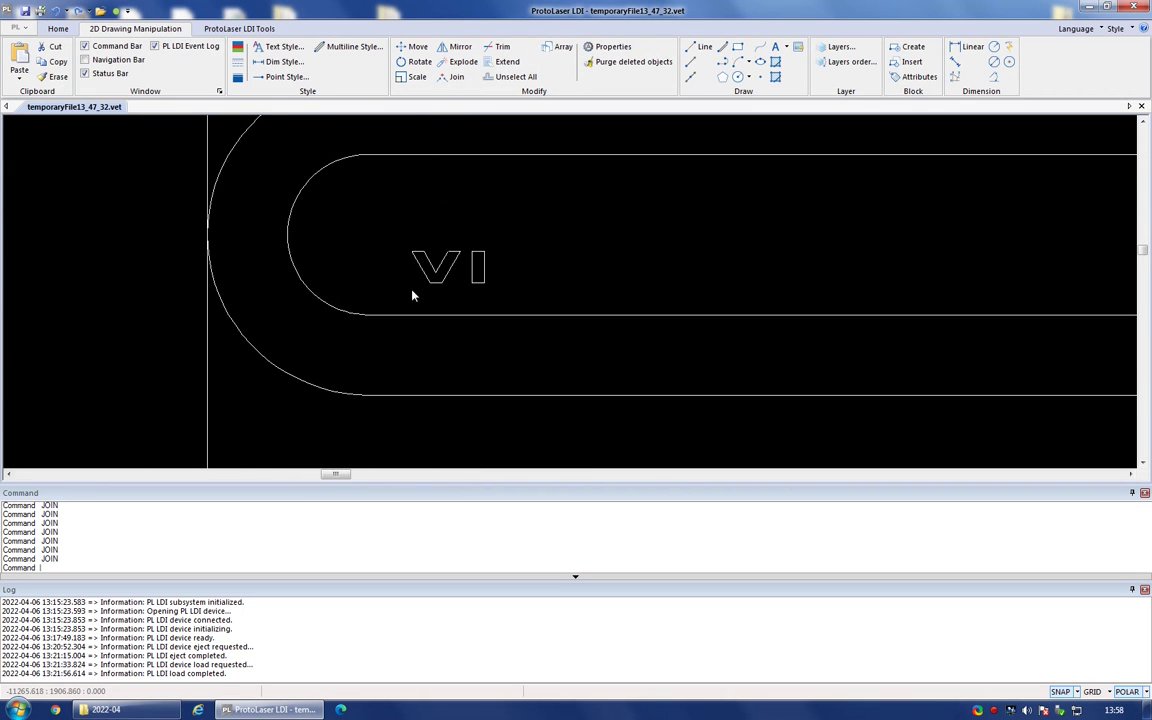
{"action": "left_click_drag", "start_coordinate": [472, 300], "coordinate": [470, 296]}
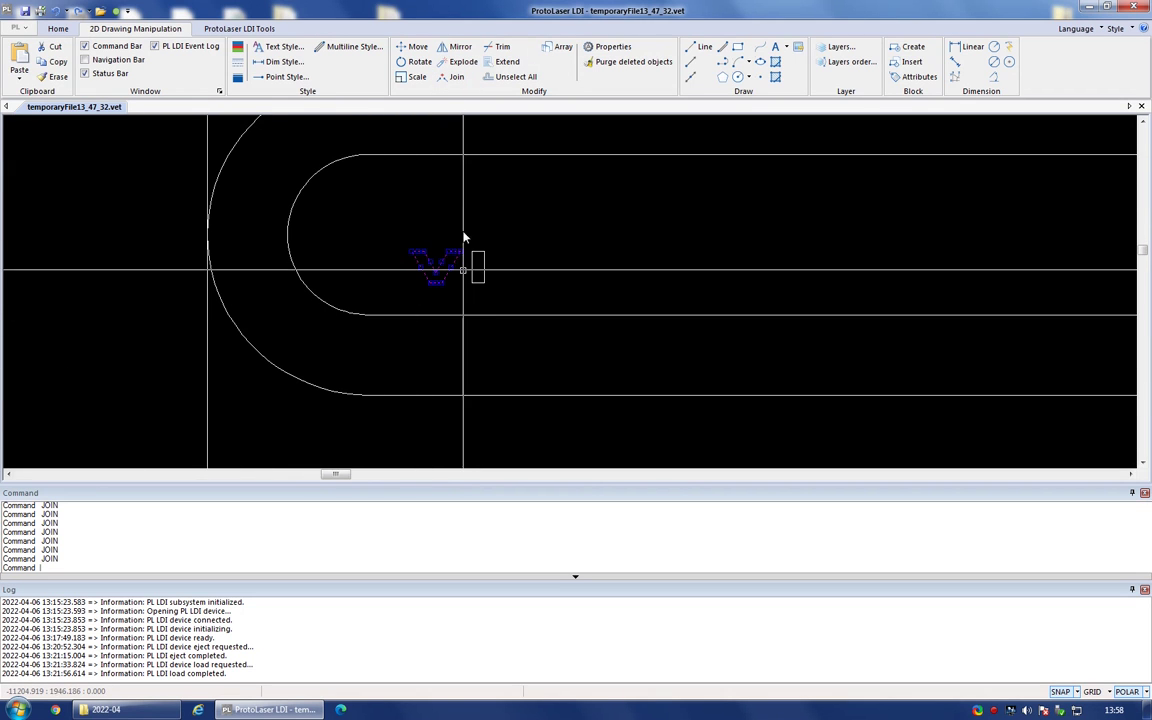
{"action": "left_click", "coordinate": [452, 80]}
{"action": "left_click_drag", "start_coordinate": [467, 197], "coordinate": [502, 300]}
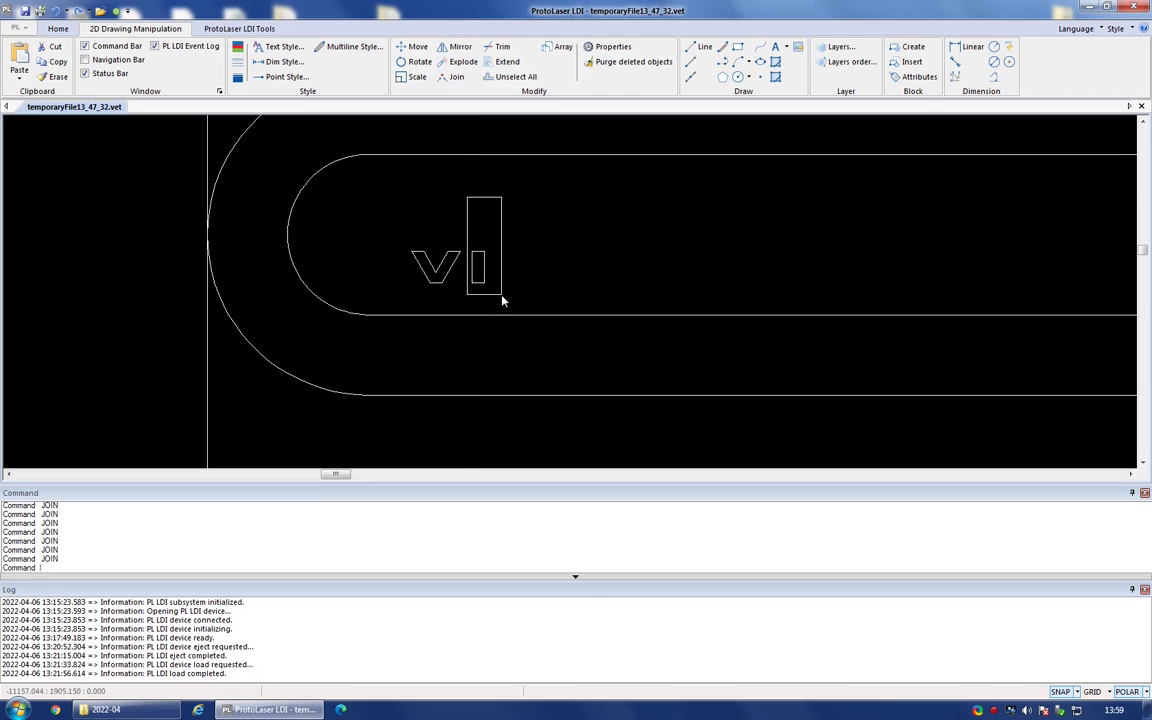
{"action": "left_click", "coordinate": [455, 80]}
Join the outline segments of the numeral VII label above the upper channel's last line, character by character.
{"action": "scroll", "coordinate": [418, 117], "scroll_direction": "down", "scroll_amount": 3}
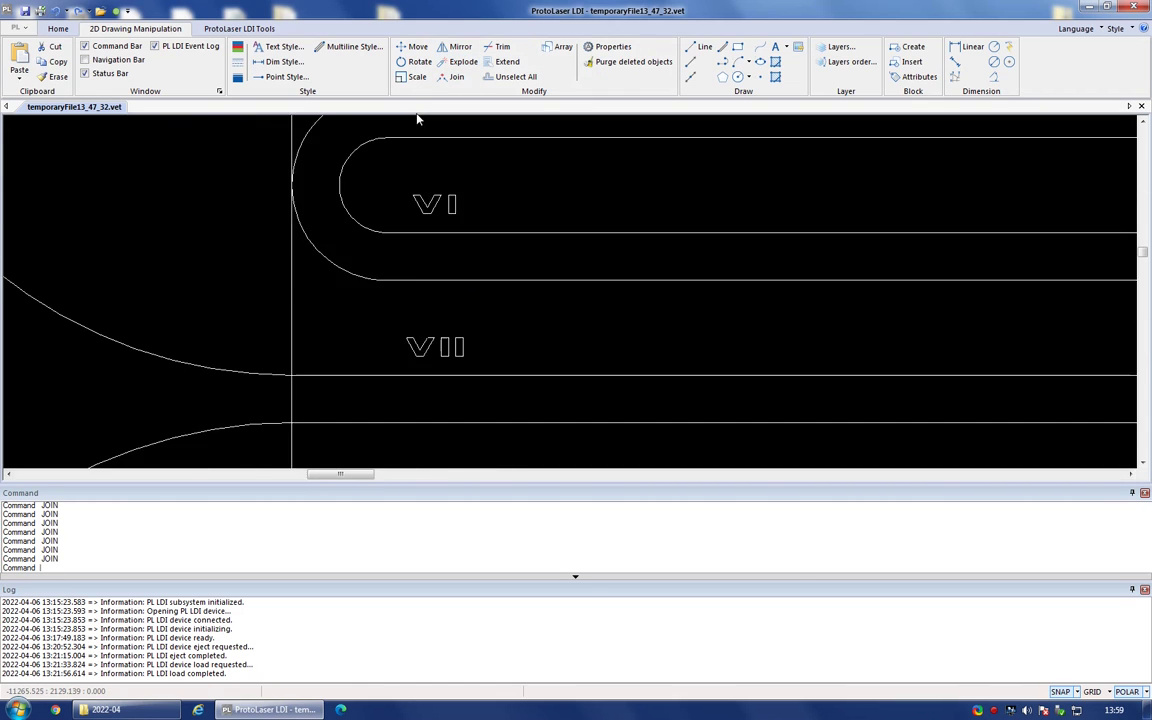
{"action": "scroll", "coordinate": [427, 295], "scroll_direction": "up", "scroll_amount": 3}
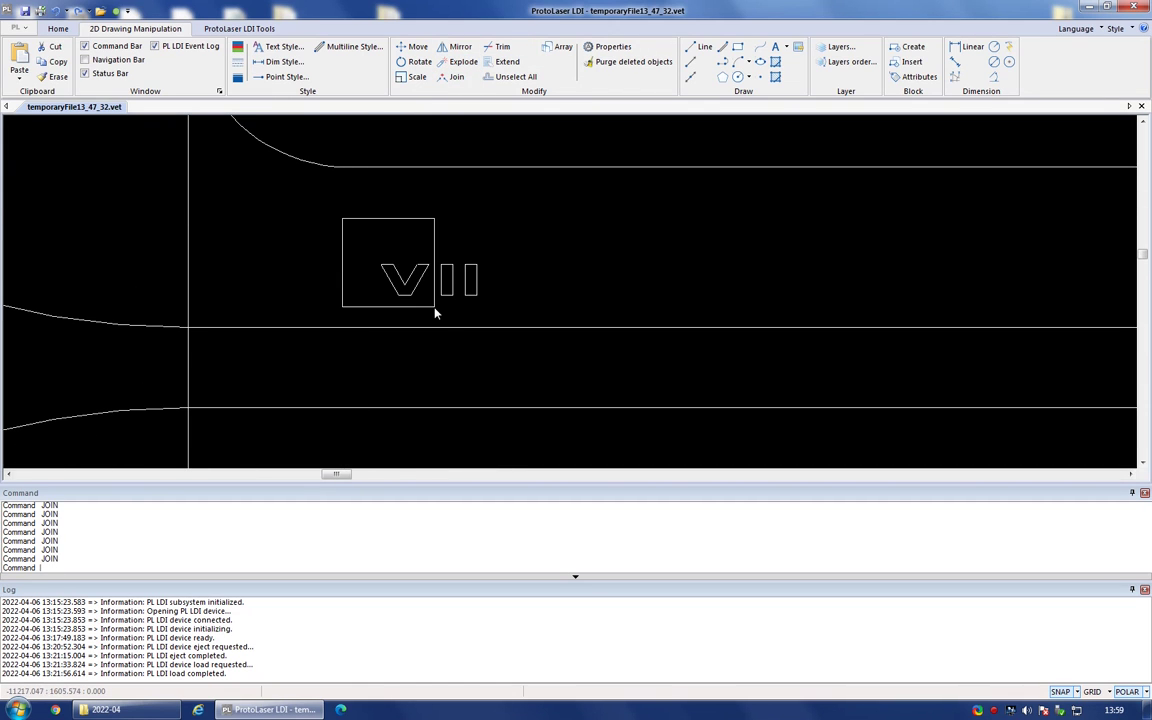
{"action": "left_click", "coordinate": [434, 306]}
{"action": "left_click", "coordinate": [452, 80]}
{"action": "scroll", "coordinate": [440, 265], "scroll_direction": "up", "scroll_amount": 3}
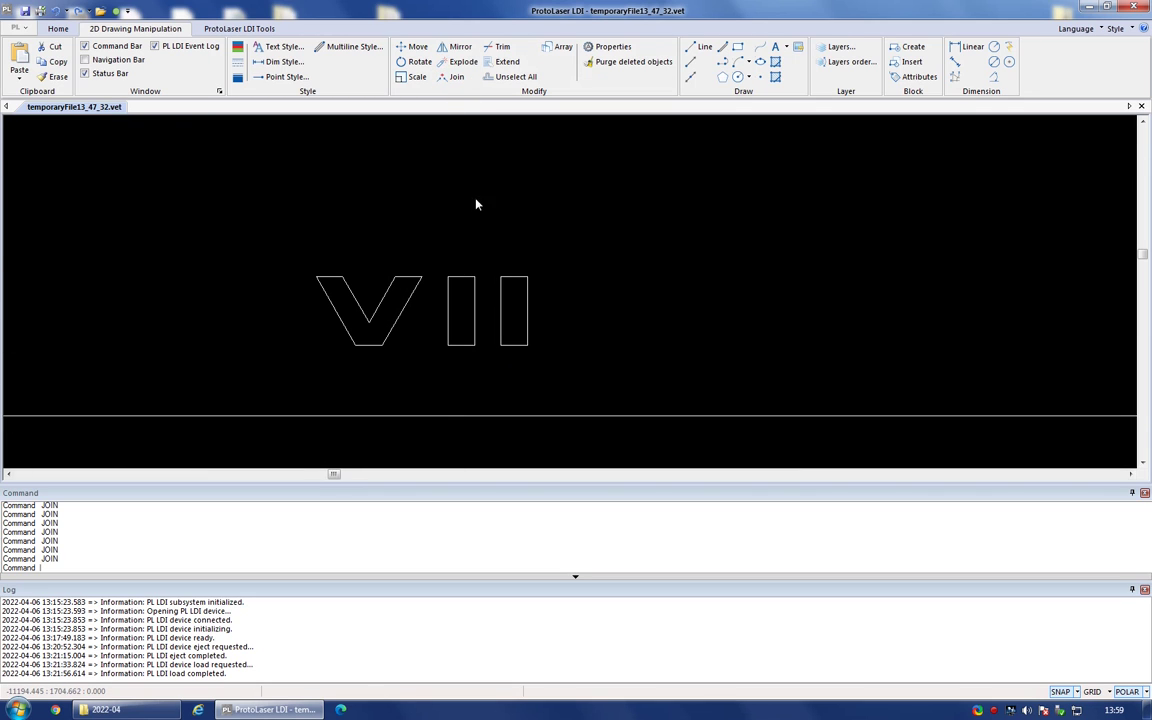
{"action": "left_click", "coordinate": [553, 367]}
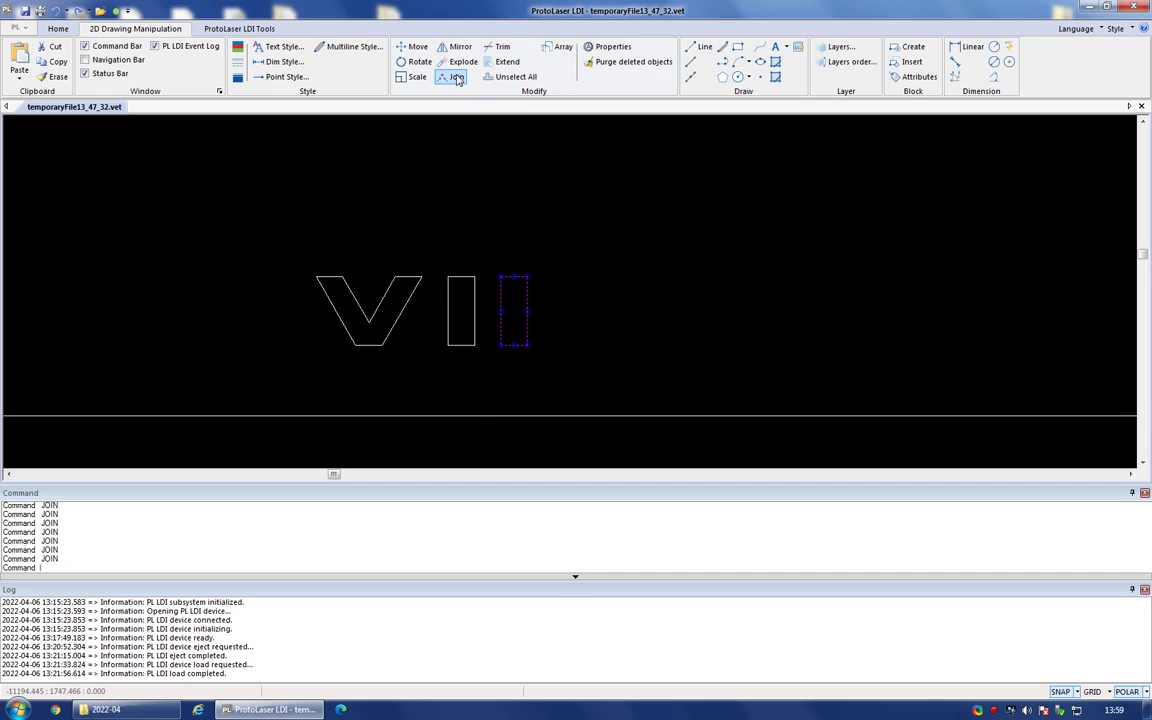
Select both serpentine channels with their numeral labels and convert them into a block named "channels".
{"action": "scroll", "coordinate": [357, 268], "scroll_direction": "down", "scroll_amount": 10}
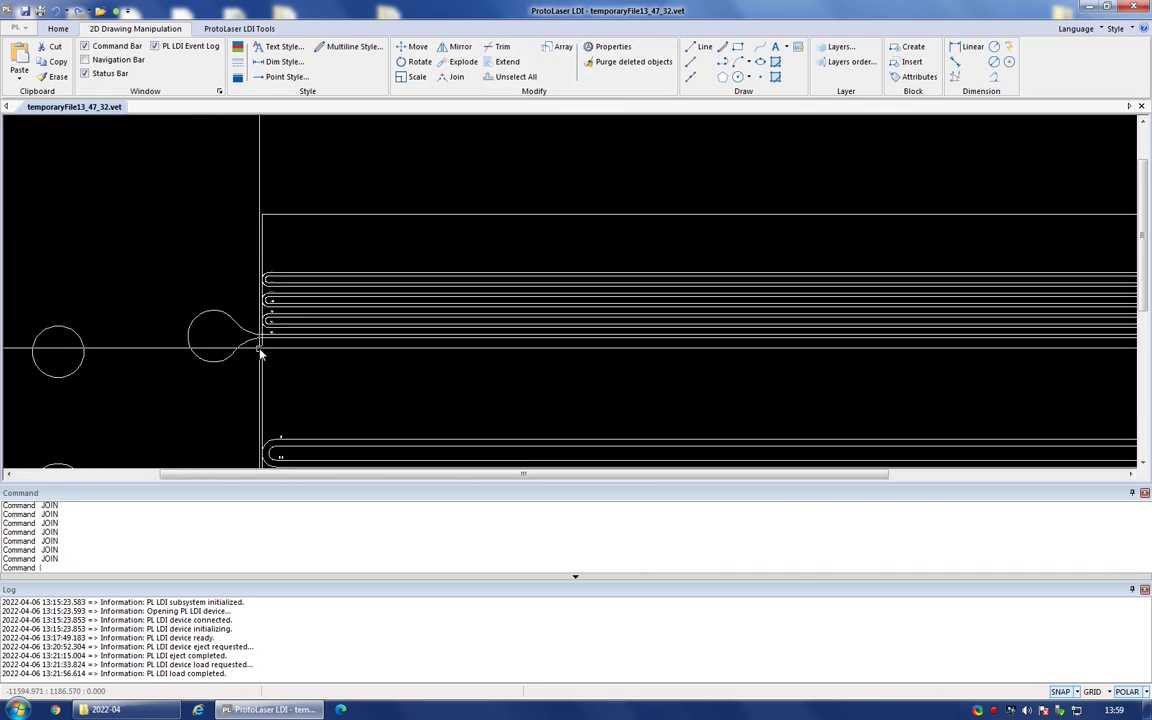
{"action": "scroll", "coordinate": [284, 229], "scroll_direction": "down", "scroll_amount": 1}
{"action": "scroll", "coordinate": [211, 368], "scroll_direction": "up", "scroll_amount": 1}
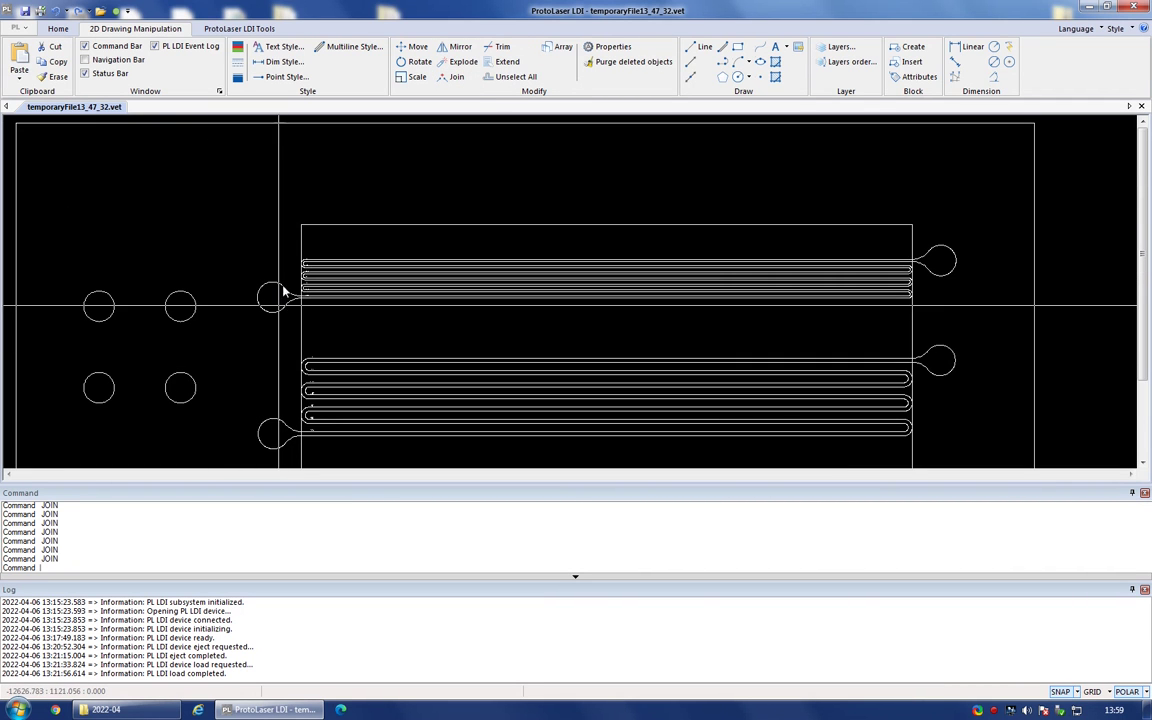
{"action": "scroll", "coordinate": [318, 180], "scroll_direction": "down", "scroll_amount": 1}
{"action": "scroll", "coordinate": [270, 380], "scroll_direction": "up", "scroll_amount": 1}
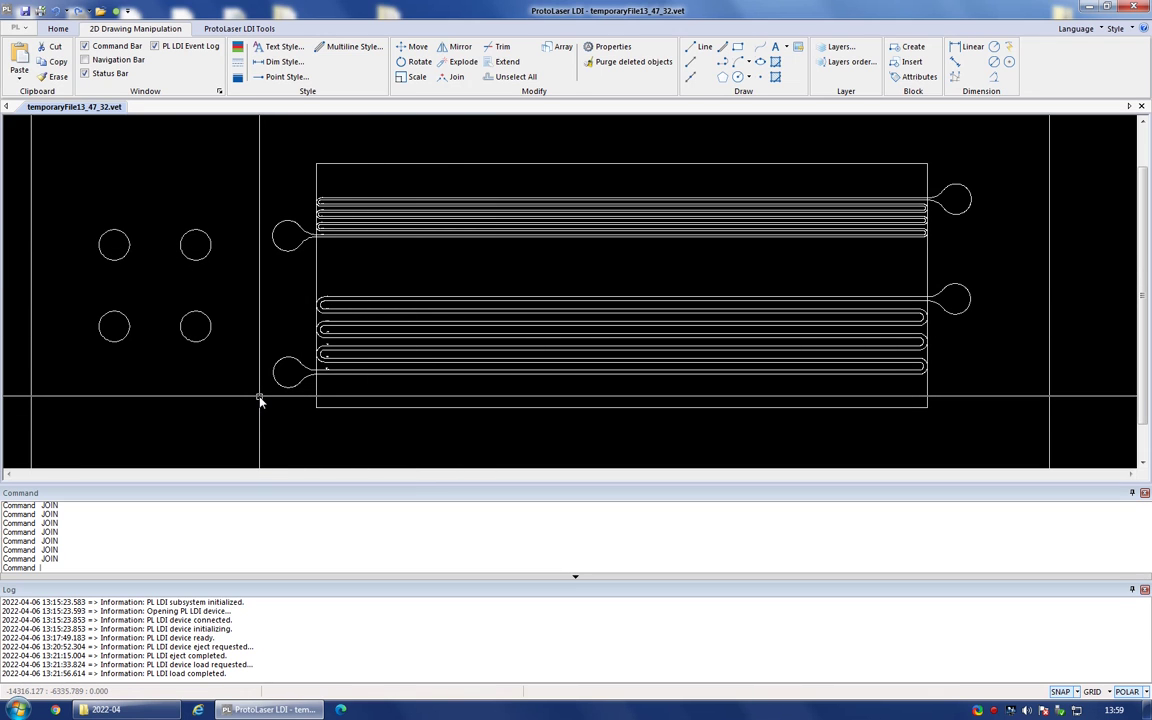
{"action": "left_click_drag", "start_coordinate": [896, 179], "coordinate": [995, 176]}
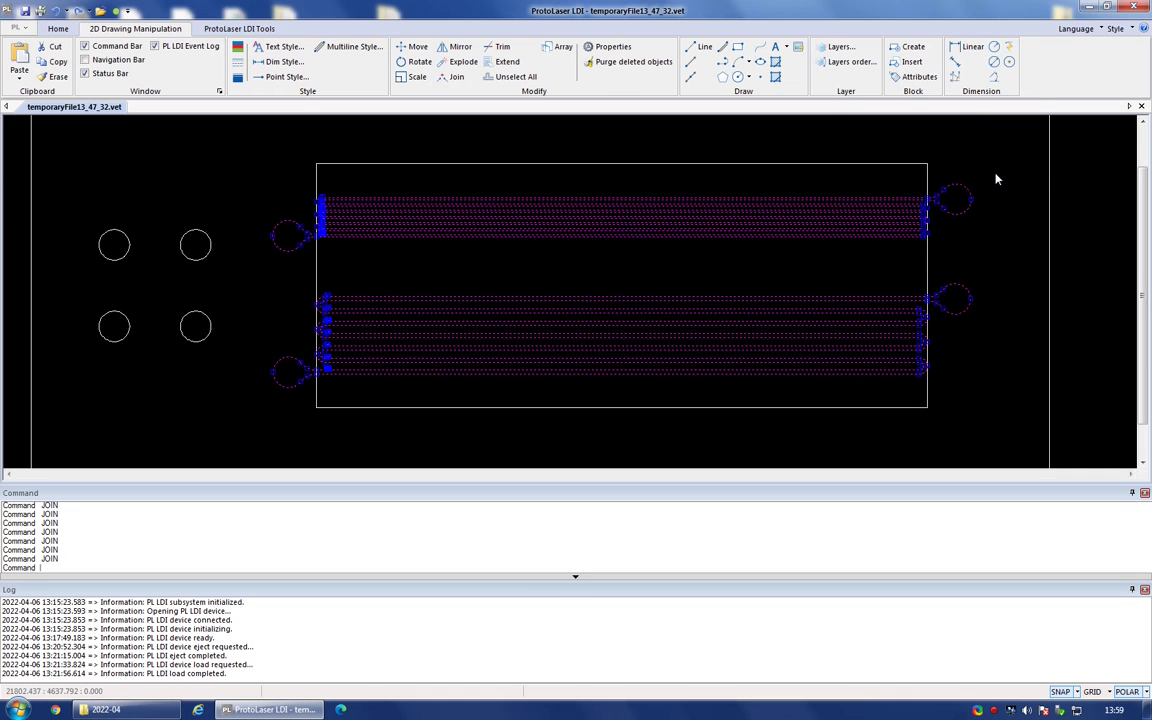
{"action": "left_click", "coordinate": [913, 48]}
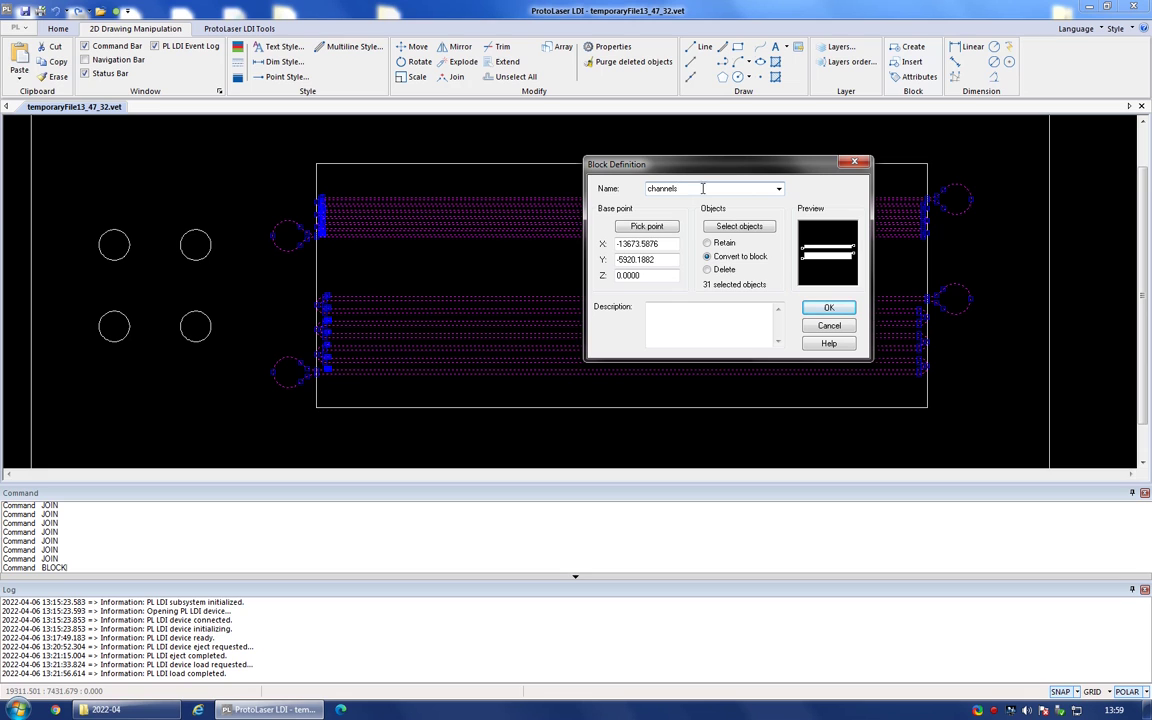
{"action": "left_click", "coordinate": [826, 308]}
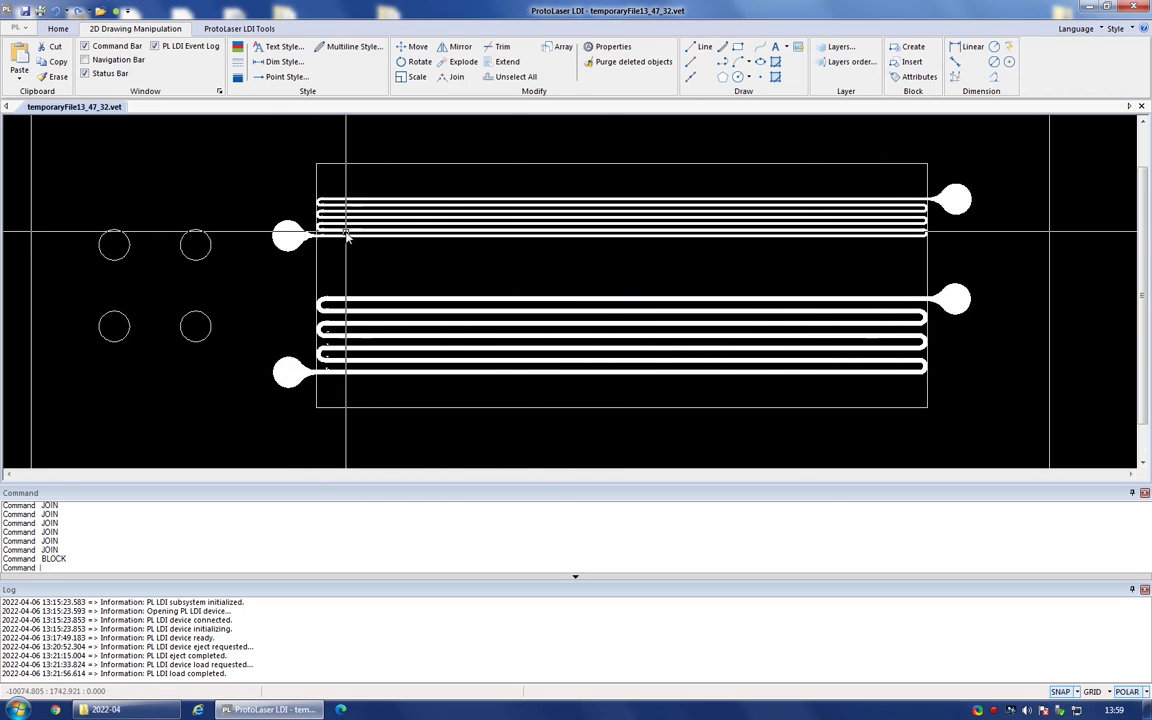
Edit the attributes of the channels block and assign it the Default Coarse Tool profile.
{"action": "left_click", "coordinate": [289, 233]}
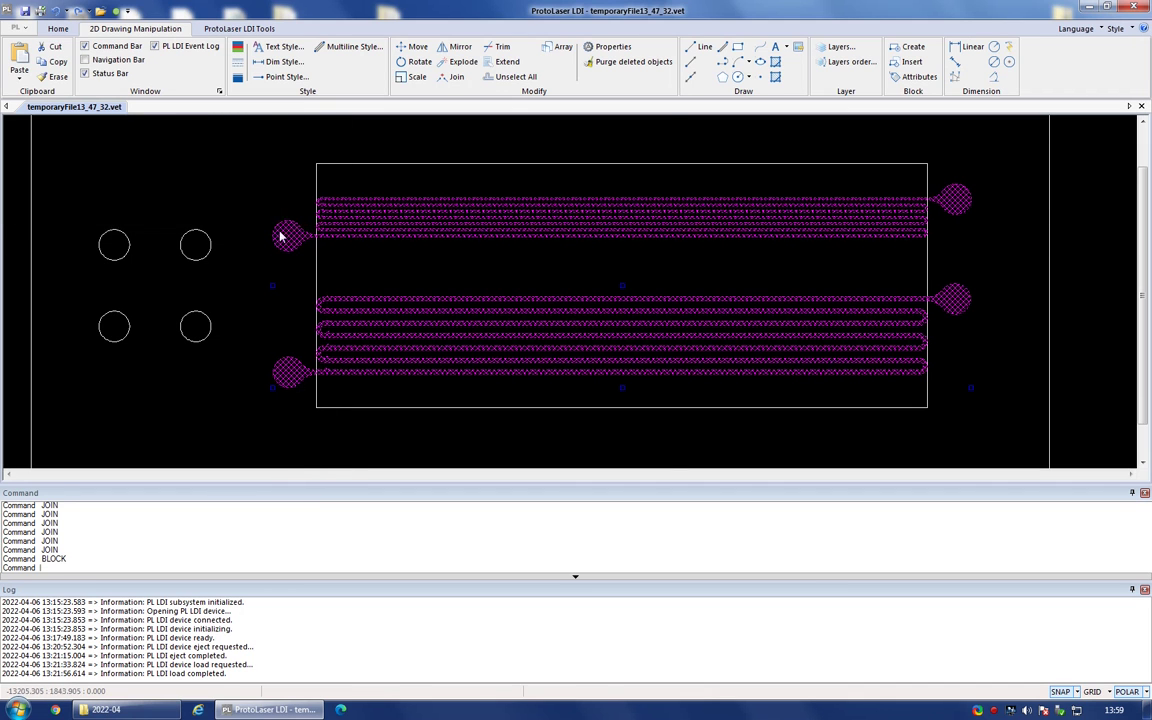
{"action": "left_click", "coordinate": [670, 197]}
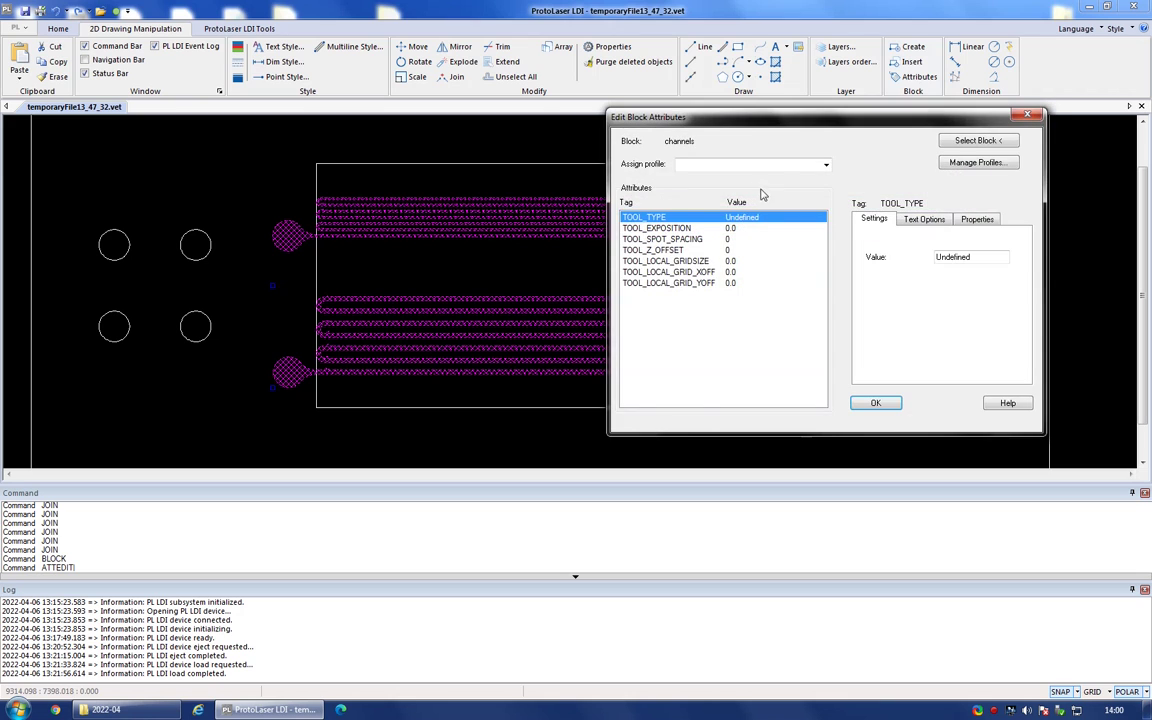
{"action": "left_click", "coordinate": [826, 167]}
{"action": "left_click", "coordinate": [786, 190]}
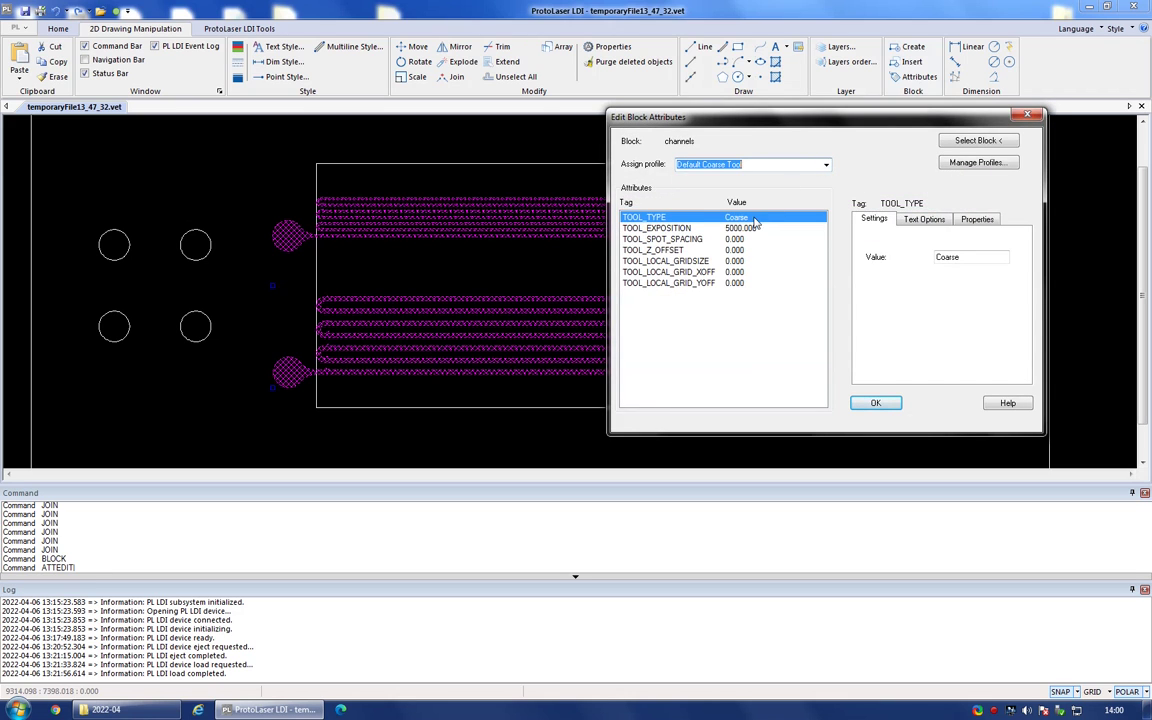
Set the TOOL_EXPOSITION attribute of the channels block to 800 and apply the attributes.
{"action": "left_click", "coordinate": [753, 229]}
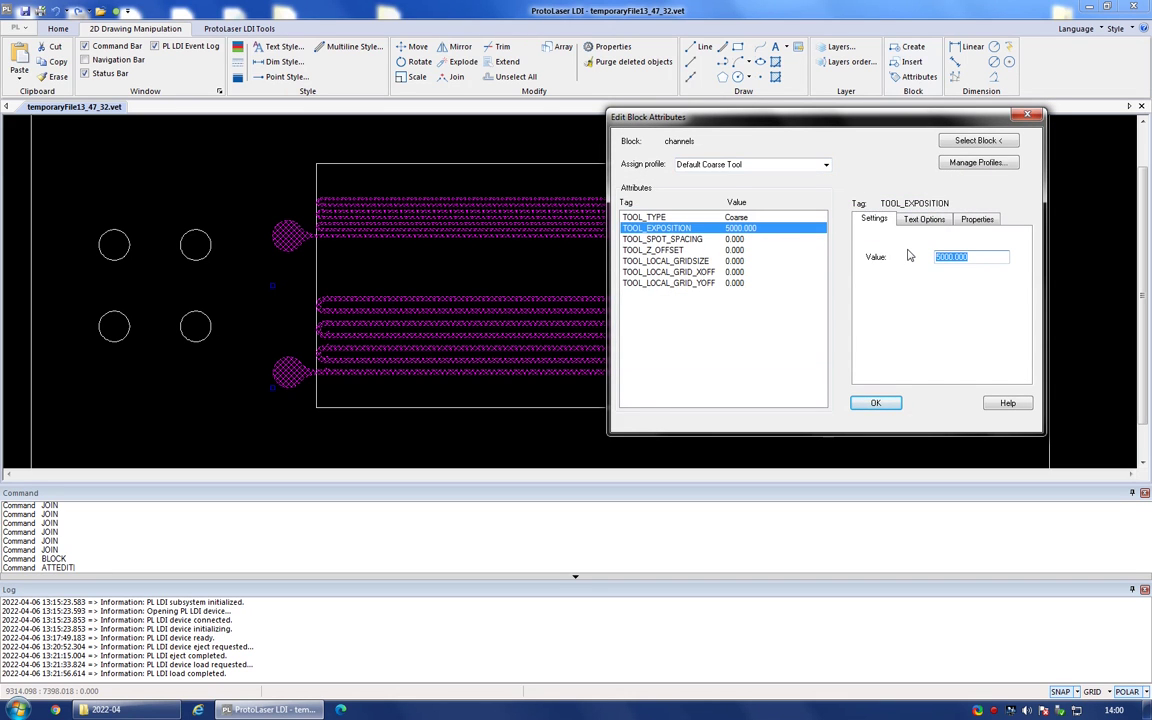
{"action": "left_click", "coordinate": [803, 217]}
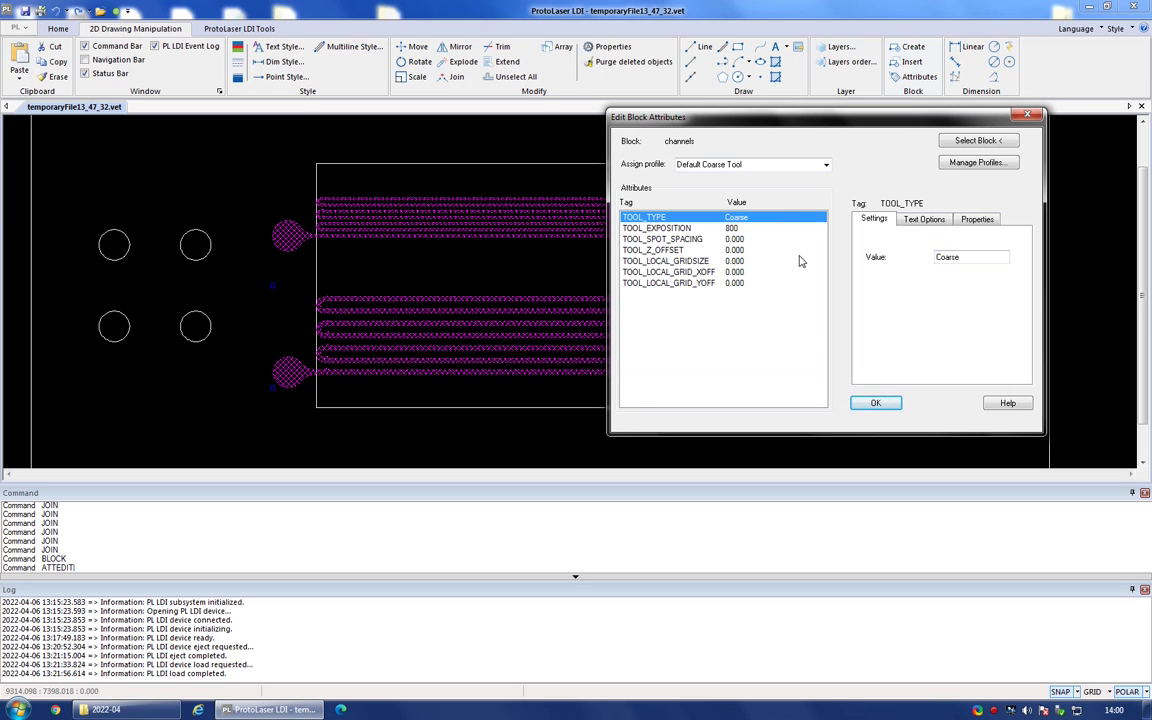
{"action": "left_click", "coordinate": [875, 404]}
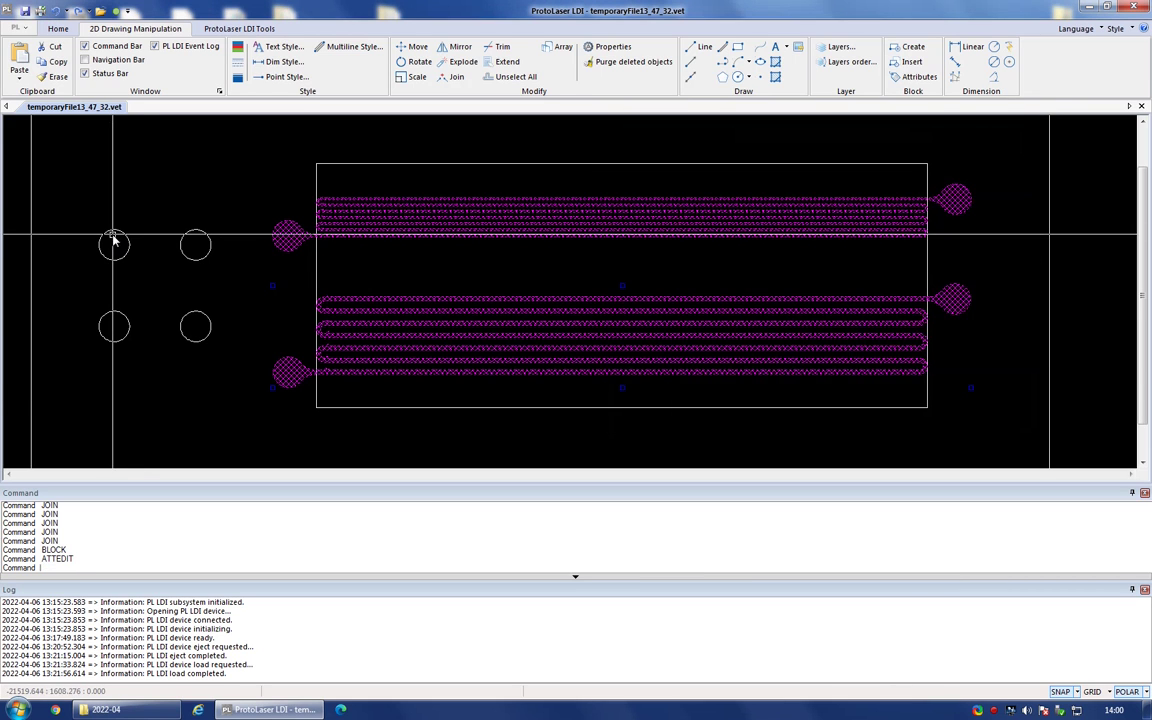
Select the four circles beside the channels and convert them into a block named "inlets".
{"action": "left_click", "coordinate": [224, 368]}
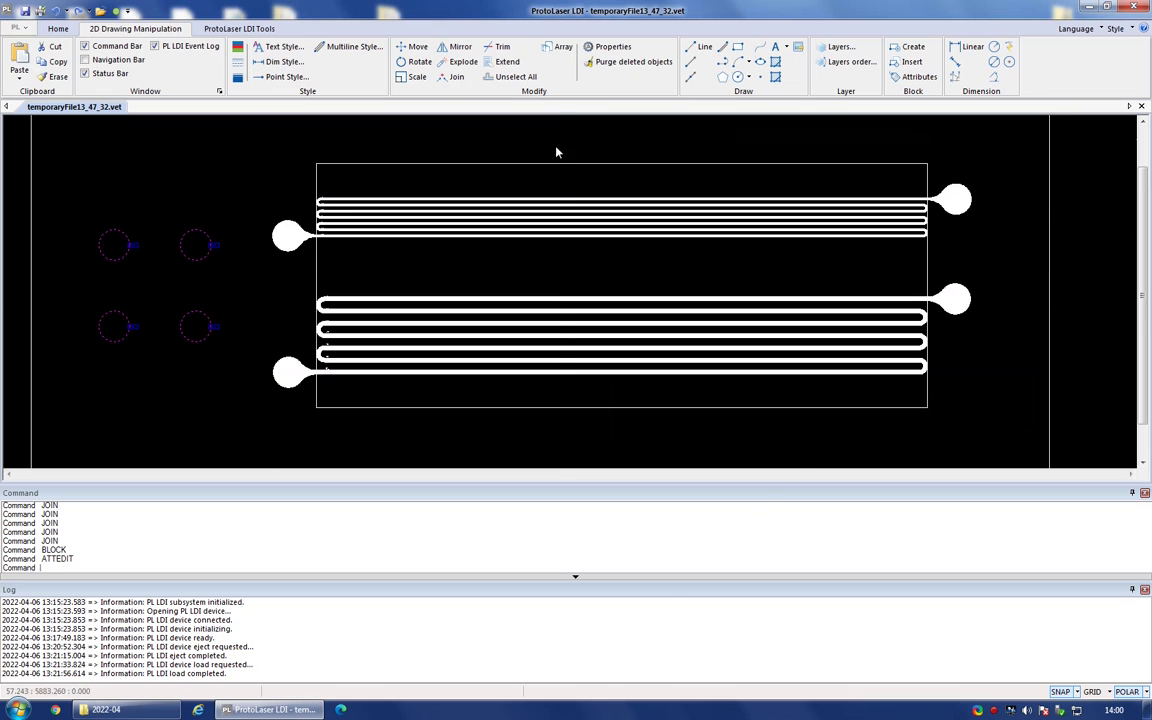
{"action": "left_click", "coordinate": [913, 48]}
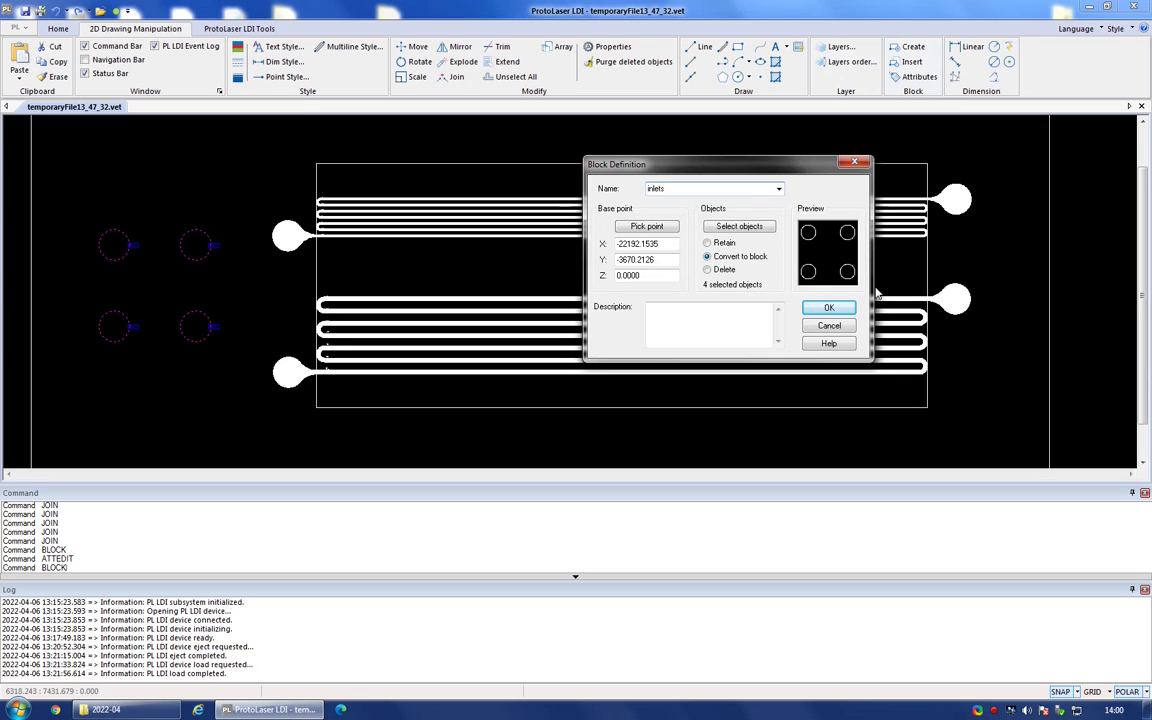
{"action": "left_click", "coordinate": [831, 309]}
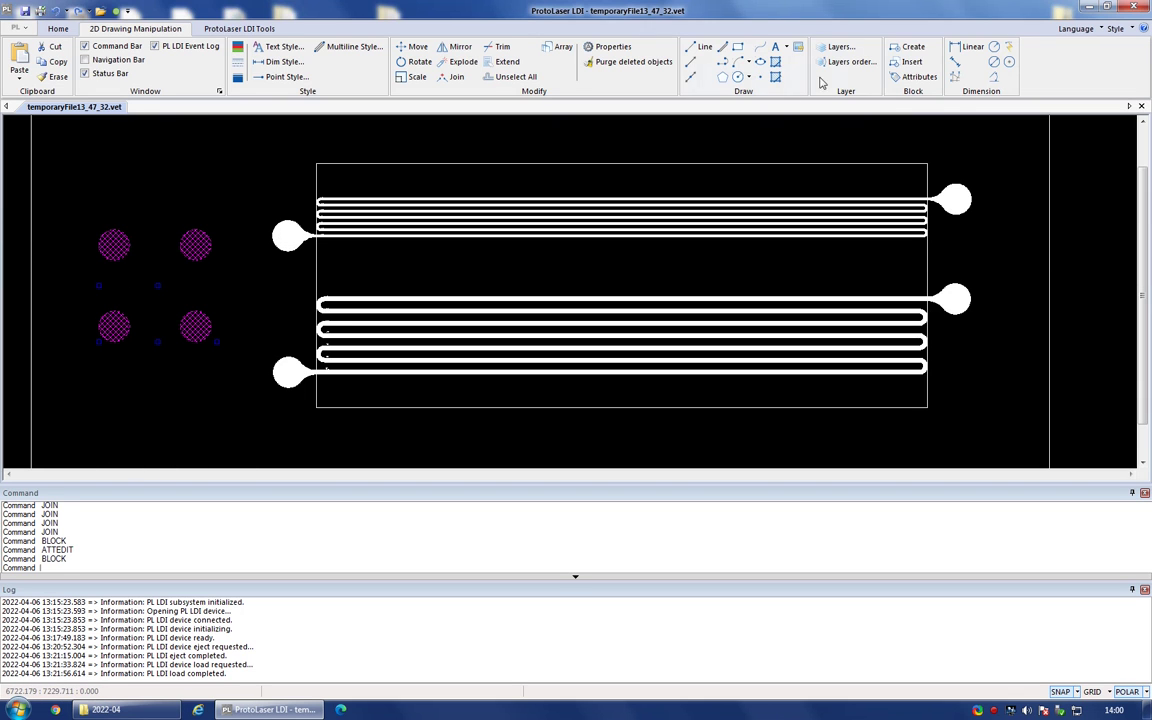
Assign the Default Coarse Tool profile to the inlets block and edit its TOOL_EXPOSITION value.
{"action": "left_click", "coordinate": [917, 79]}
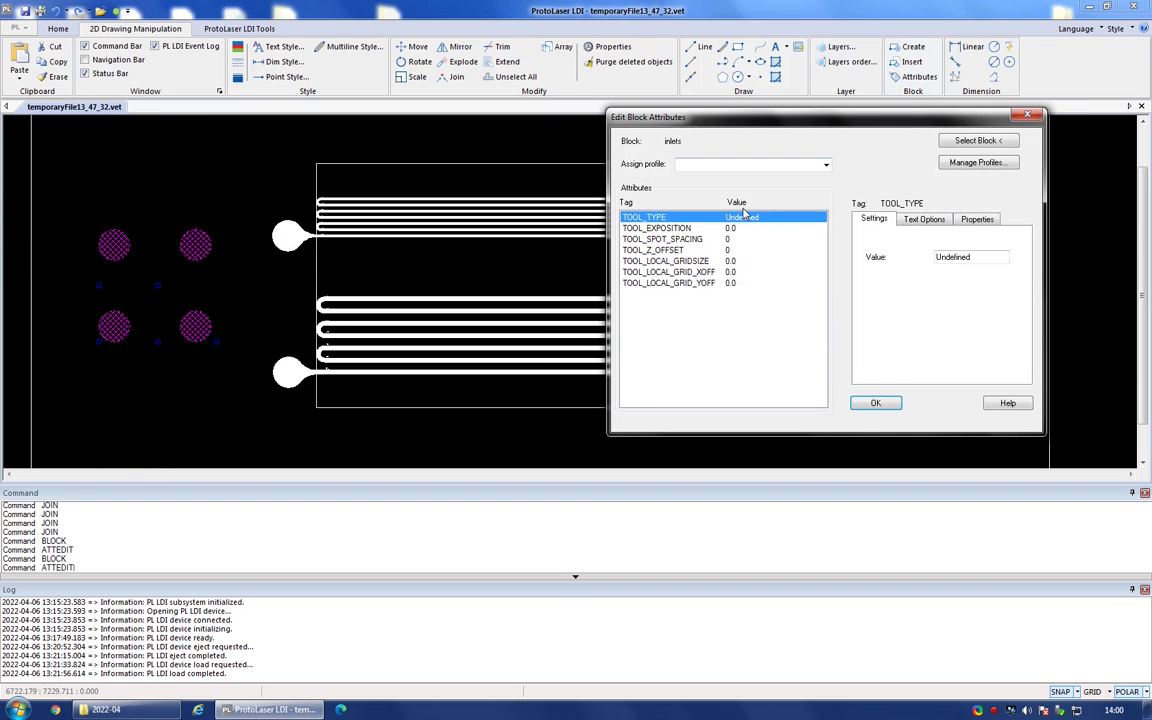
{"action": "left_click", "coordinate": [824, 166]}
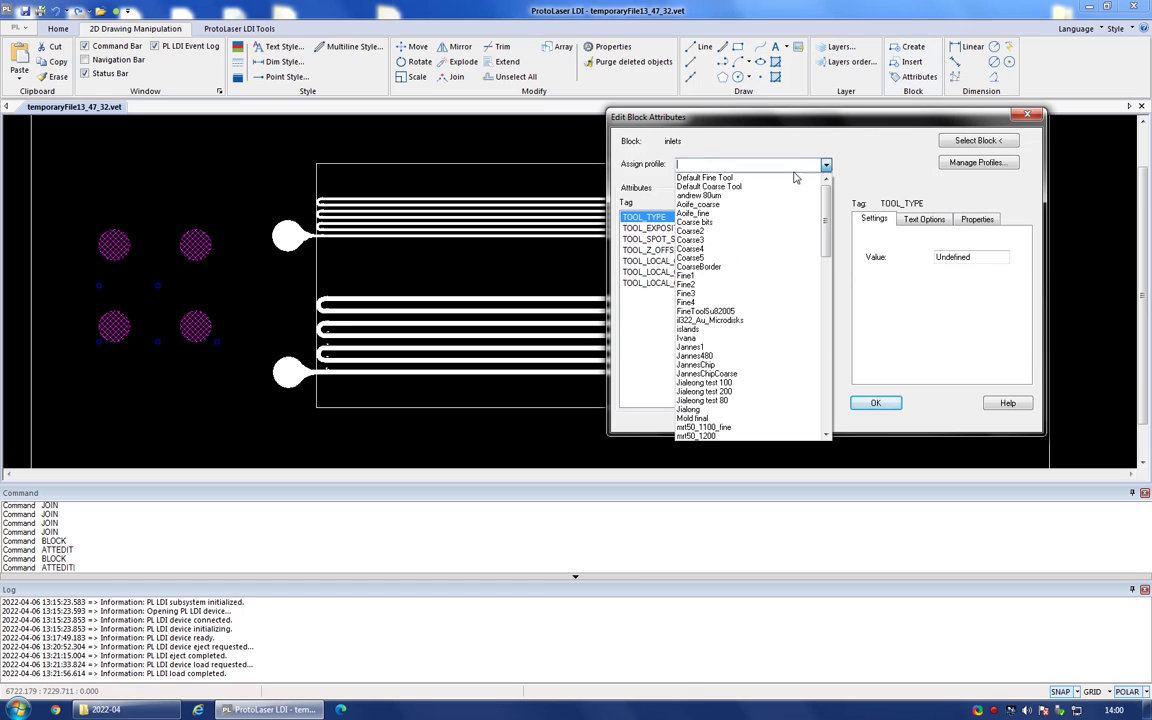
{"action": "left_click", "coordinate": [765, 186]}
{"action": "left_click", "coordinate": [662, 228]}
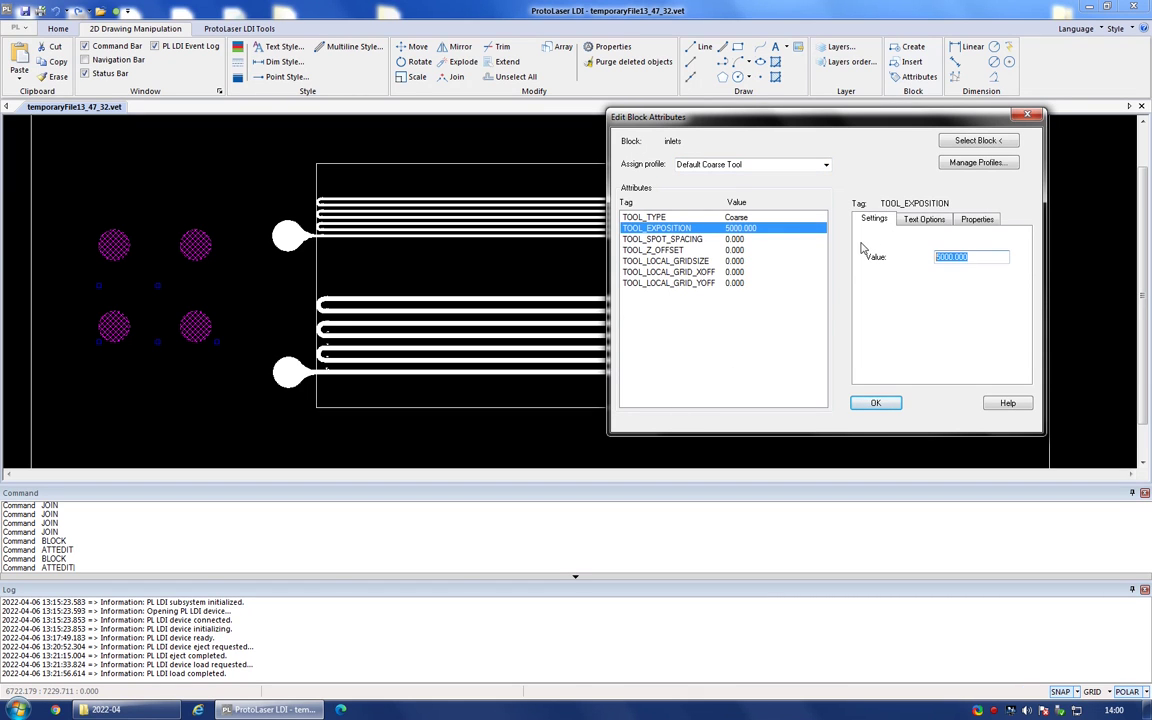
{"action": "left_click", "coordinate": [874, 404]}
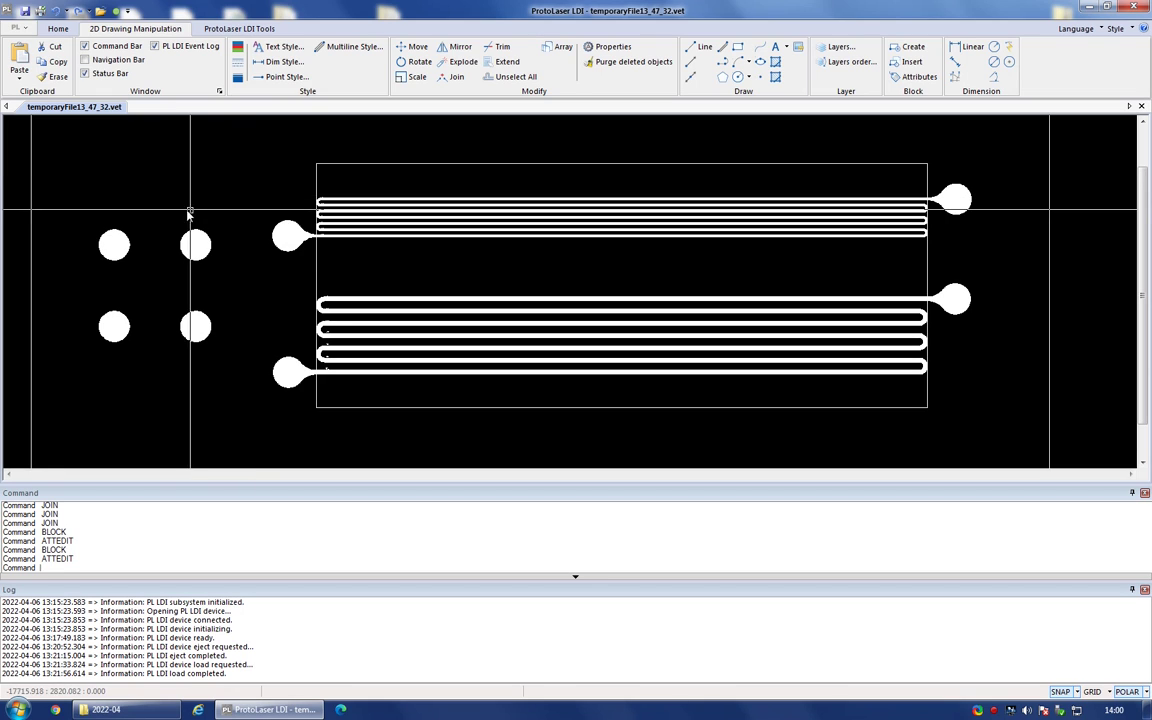
Explode the inlets block back into its circle outlines.
{"action": "scroll", "coordinate": [88, 267], "scroll_direction": "up", "scroll_amount": 2}
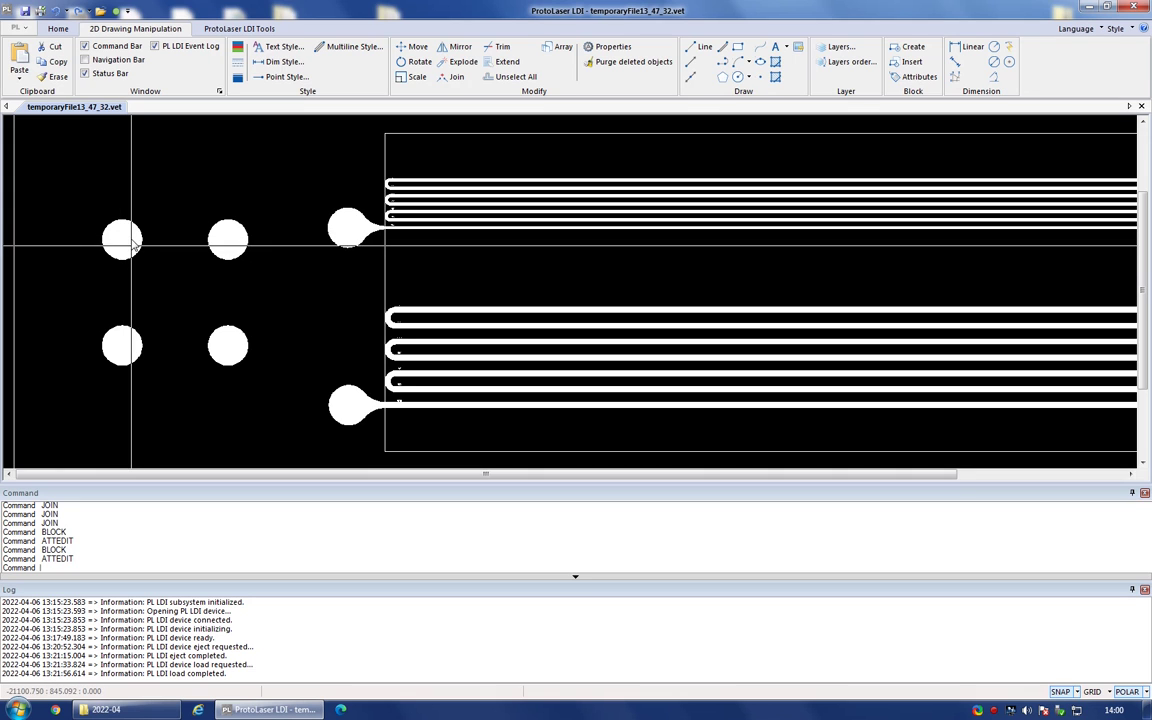
{"action": "left_click", "coordinate": [123, 242]}
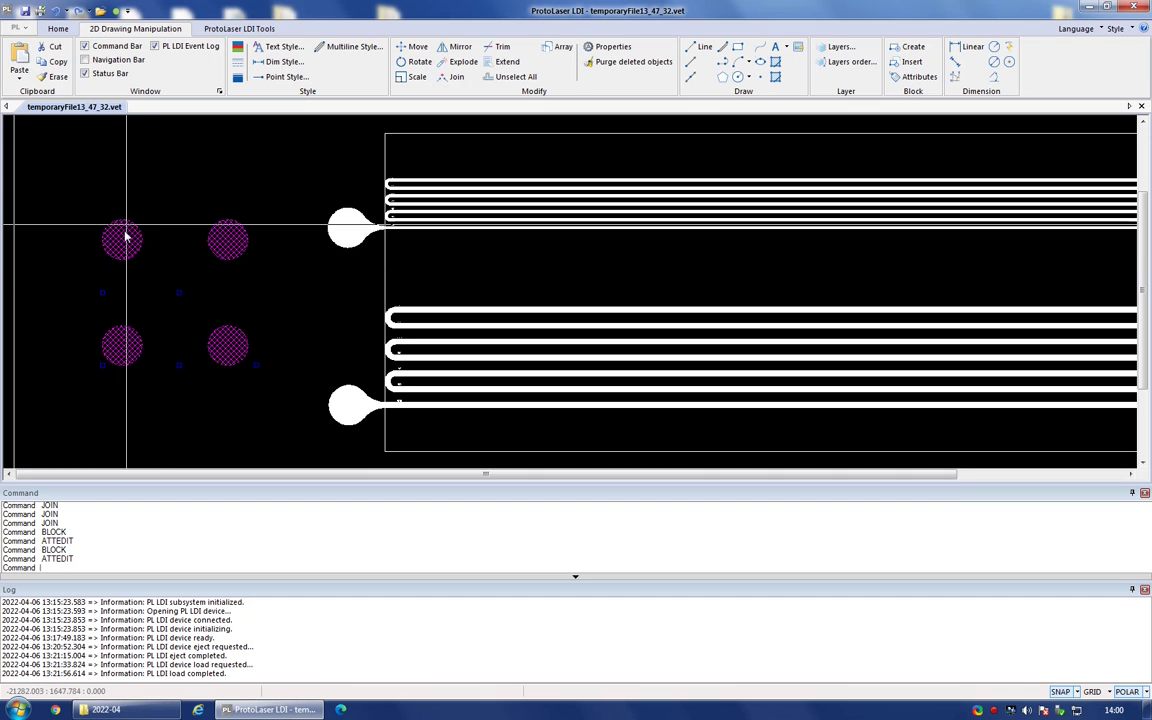
{"action": "left_click", "coordinate": [462, 63]}
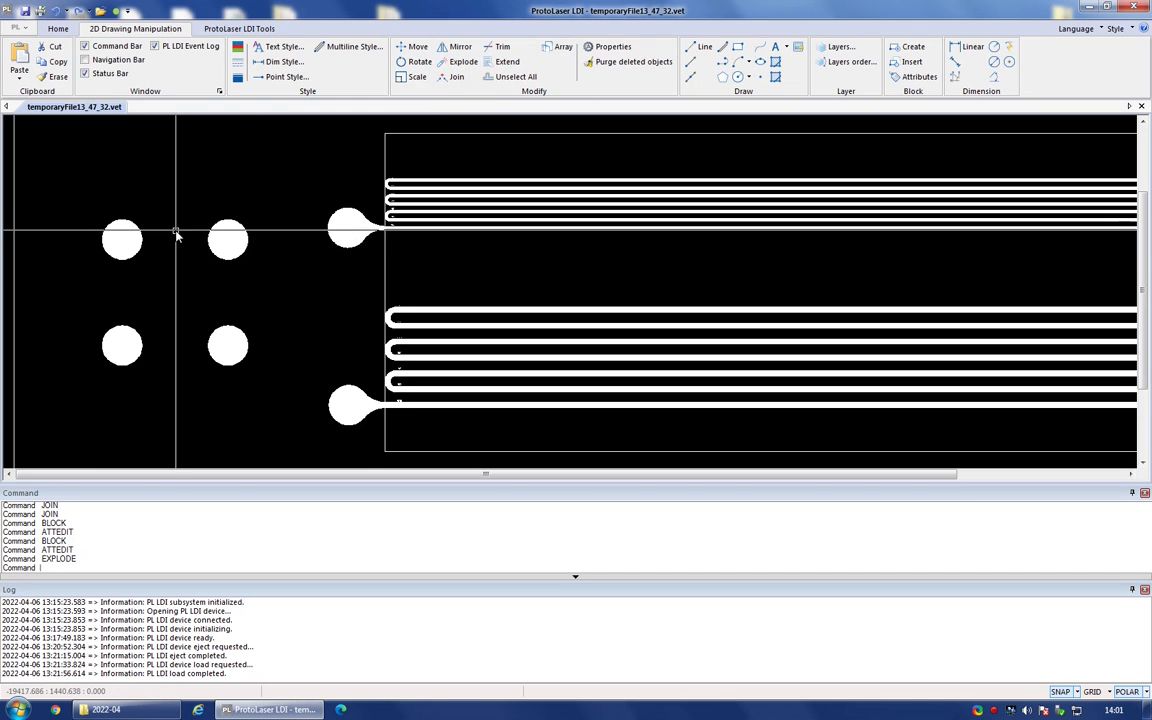
Select the filled inlets block remaining over the circle outlines and delete it, keeping the outlines.
{"action": "scroll", "coordinate": [119, 243], "scroll_direction": "up", "scroll_amount": 3}
{"action": "scroll", "coordinate": [119, 243], "scroll_direction": "up", "scroll_amount": 2}
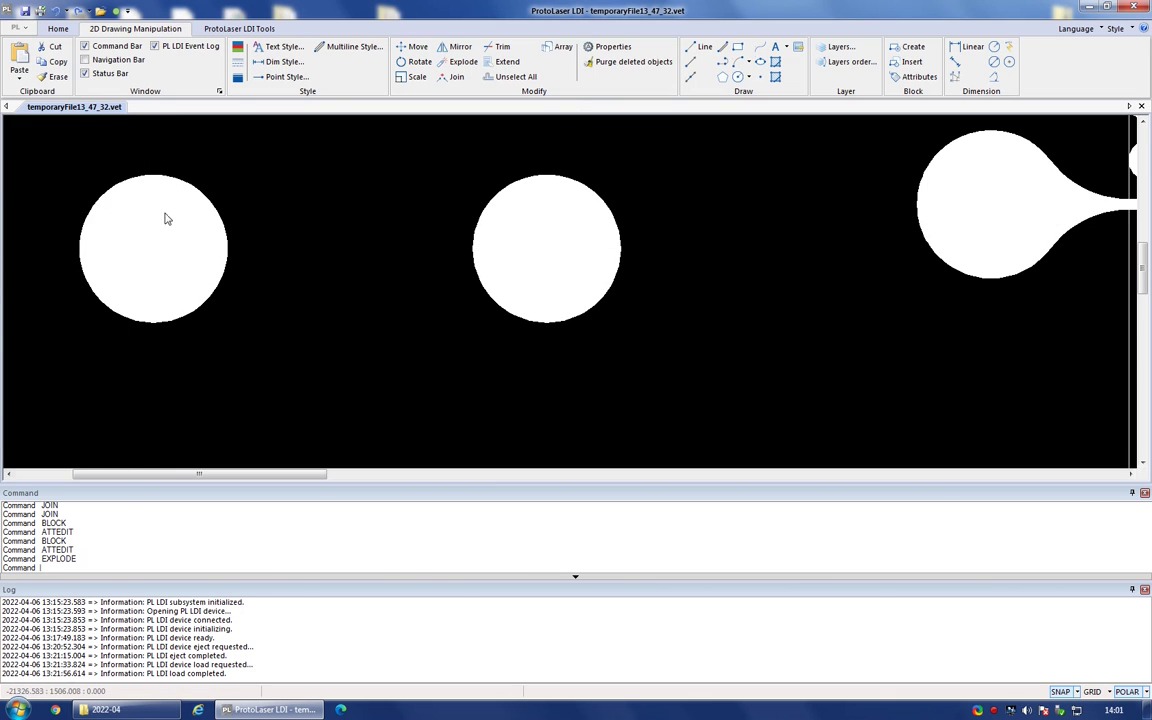
{"action": "left_click", "coordinate": [146, 242]}
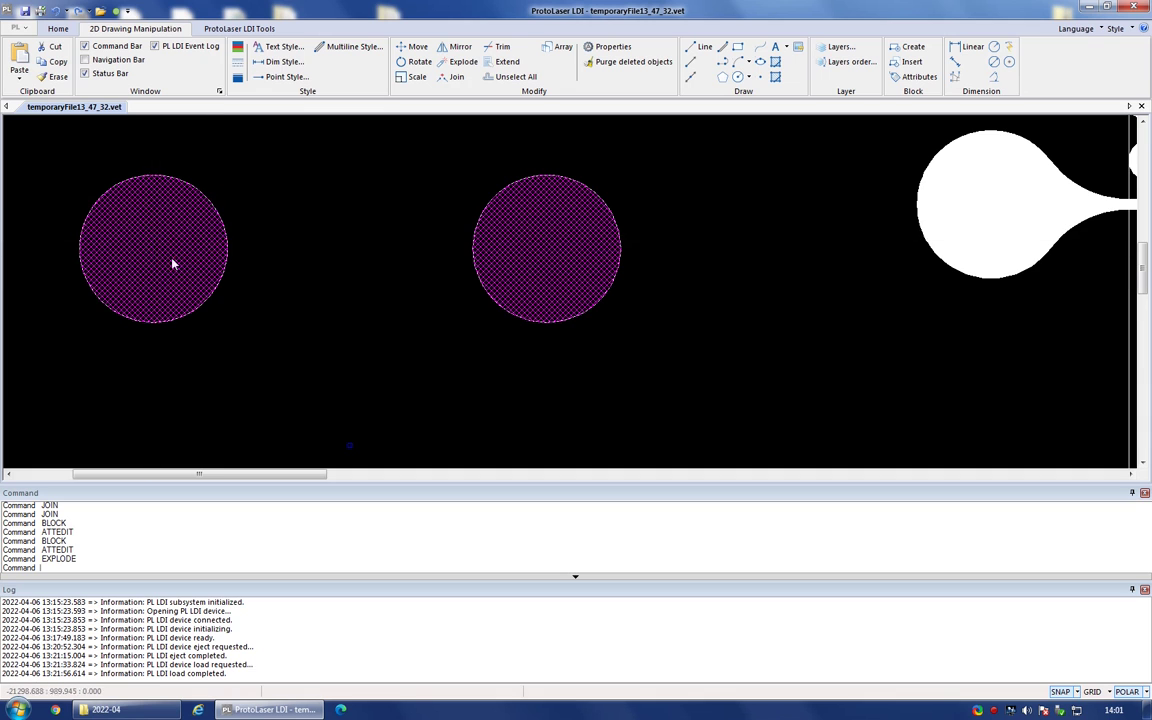
{"action": "scroll", "coordinate": [144, 248], "scroll_direction": "down", "scroll_amount": 3}
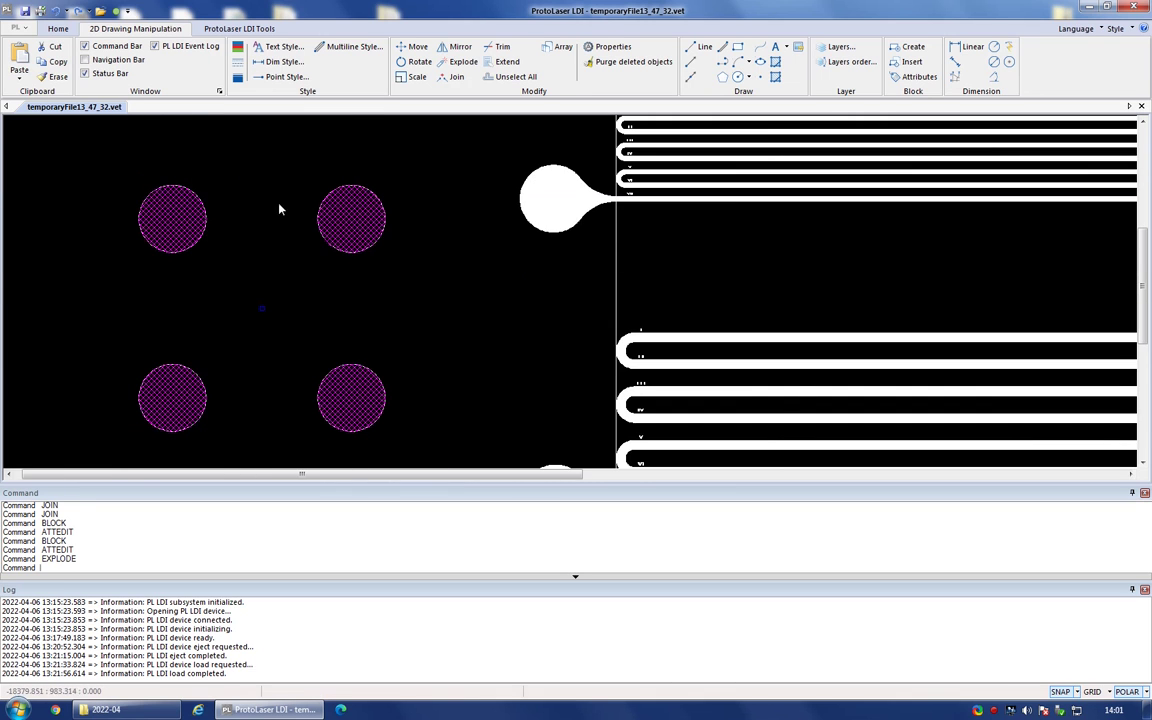
{"action": "scroll", "coordinate": [113, 185], "scroll_direction": "up", "scroll_amount": 3}
{"action": "scroll", "coordinate": [180, 226], "scroll_direction": "up", "scroll_amount": 2}
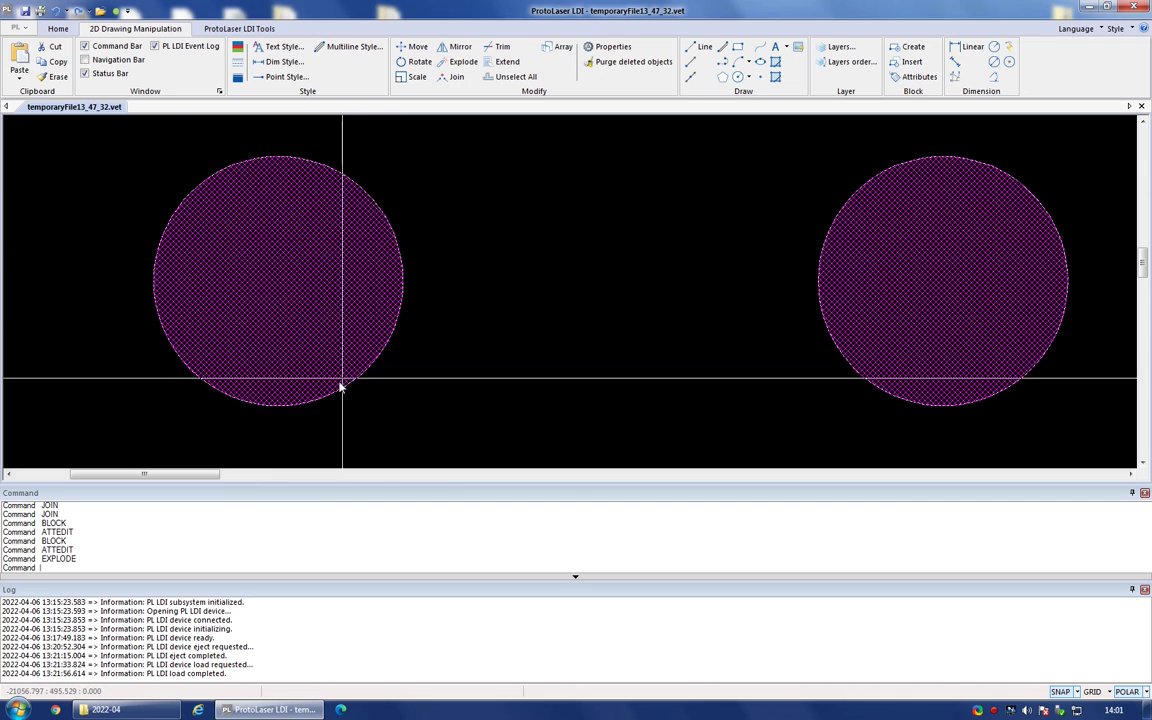
{"action": "scroll", "coordinate": [80, 192], "scroll_direction": "down", "scroll_amount": 1}
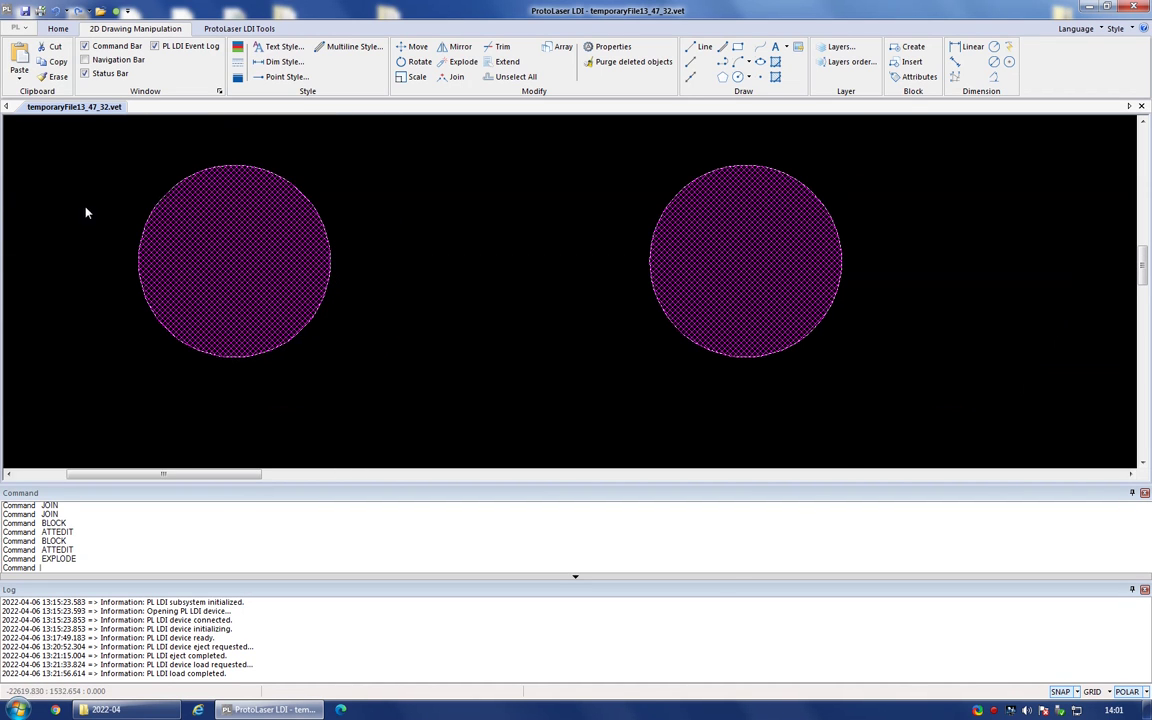
{"action": "scroll", "coordinate": [116, 229], "scroll_direction": "down", "scroll_amount": 1}
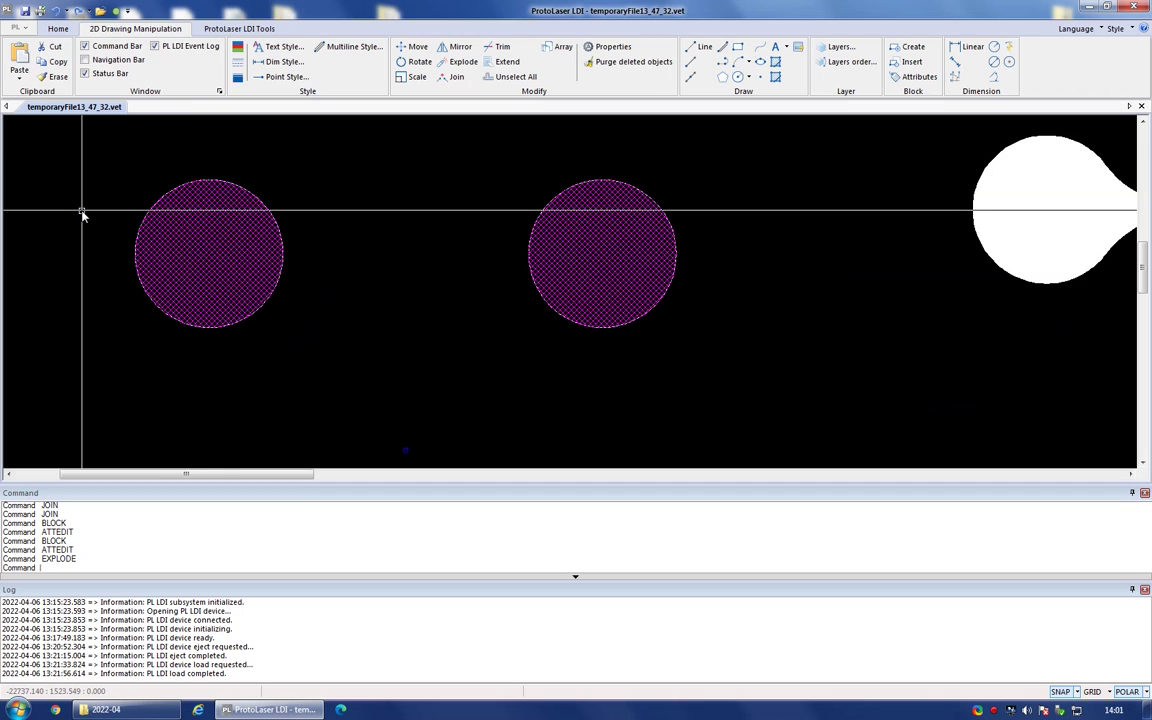
{"action": "key", "text": "Delete"}
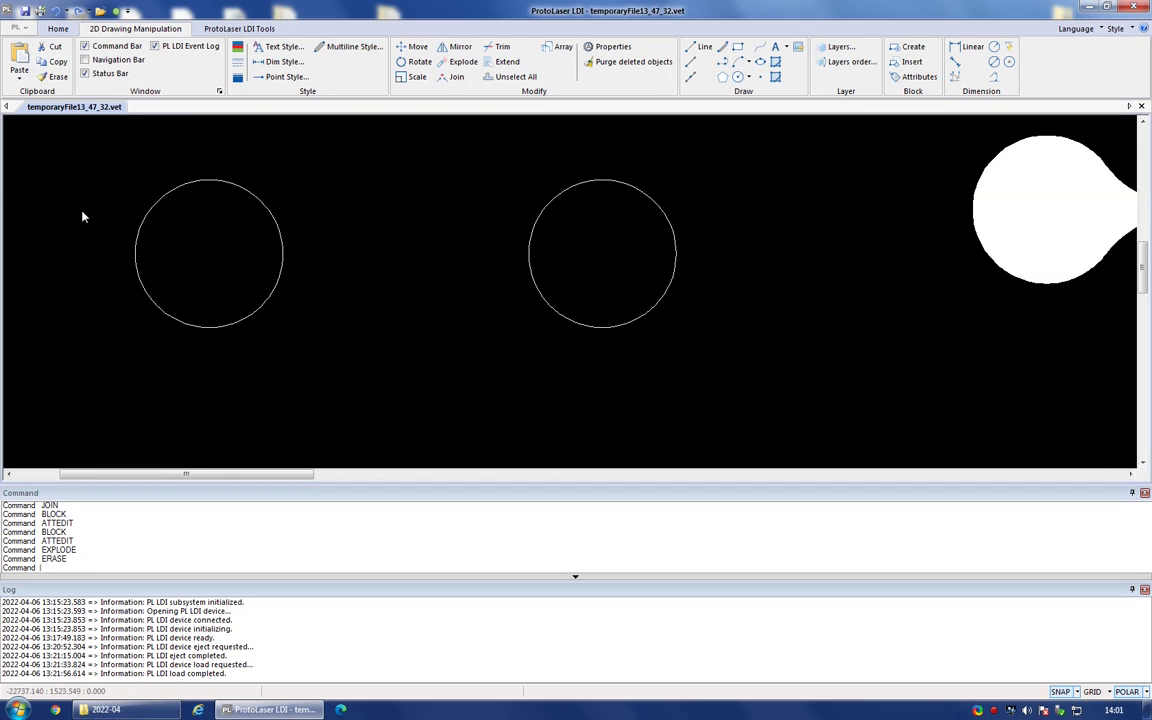
Convert the four inlet circle outlines into a block named "inlets", redefining the existing block of that name.
{"action": "scroll", "coordinate": [226, 207], "scroll_direction": "down", "scroll_amount": 1}
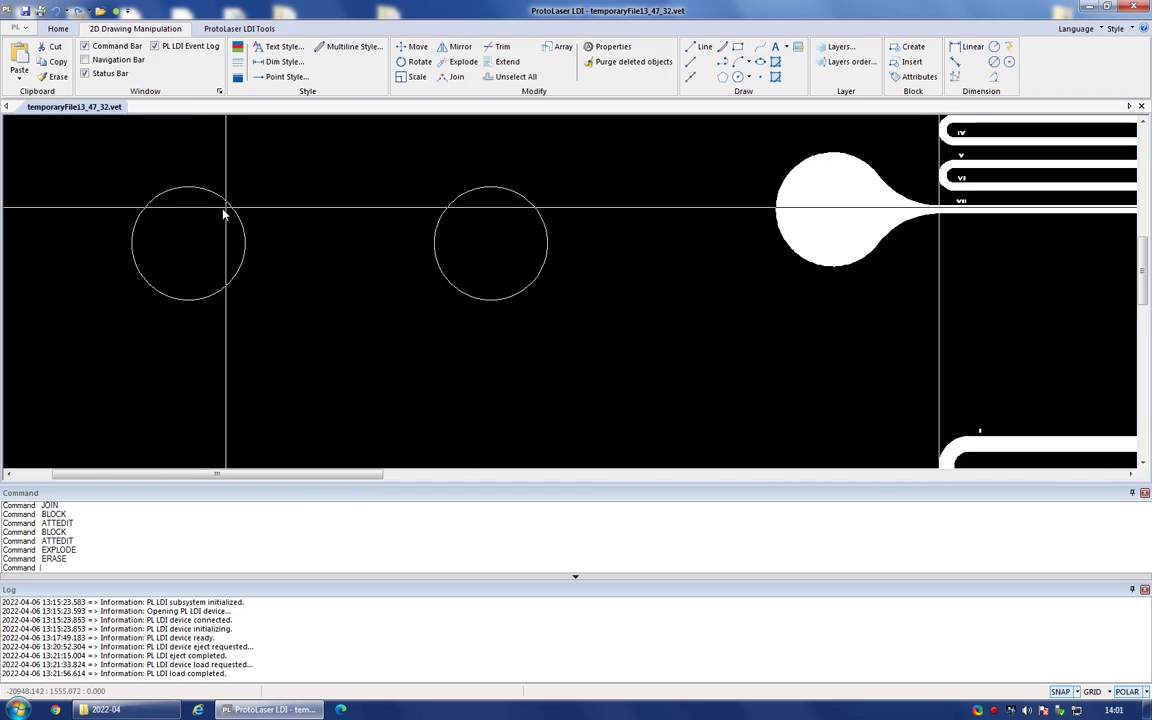
{"action": "scroll", "coordinate": [175, 205], "scroll_direction": "down", "scroll_amount": 1}
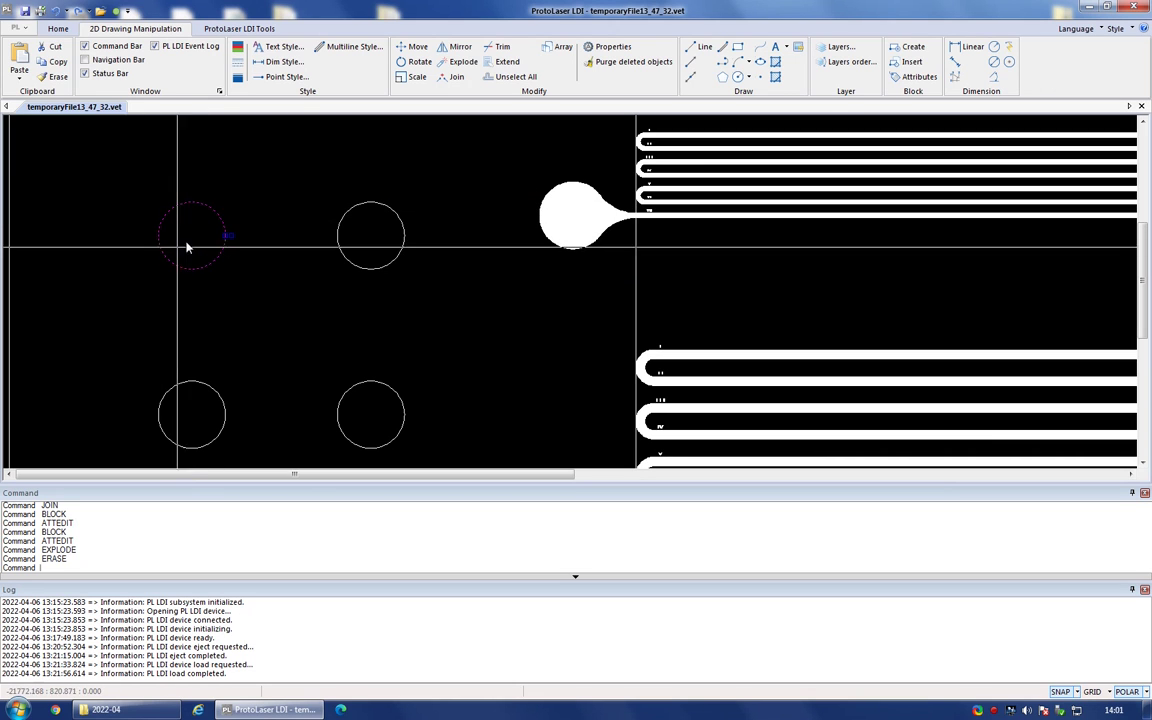
{"action": "left_click", "coordinate": [192, 230]}
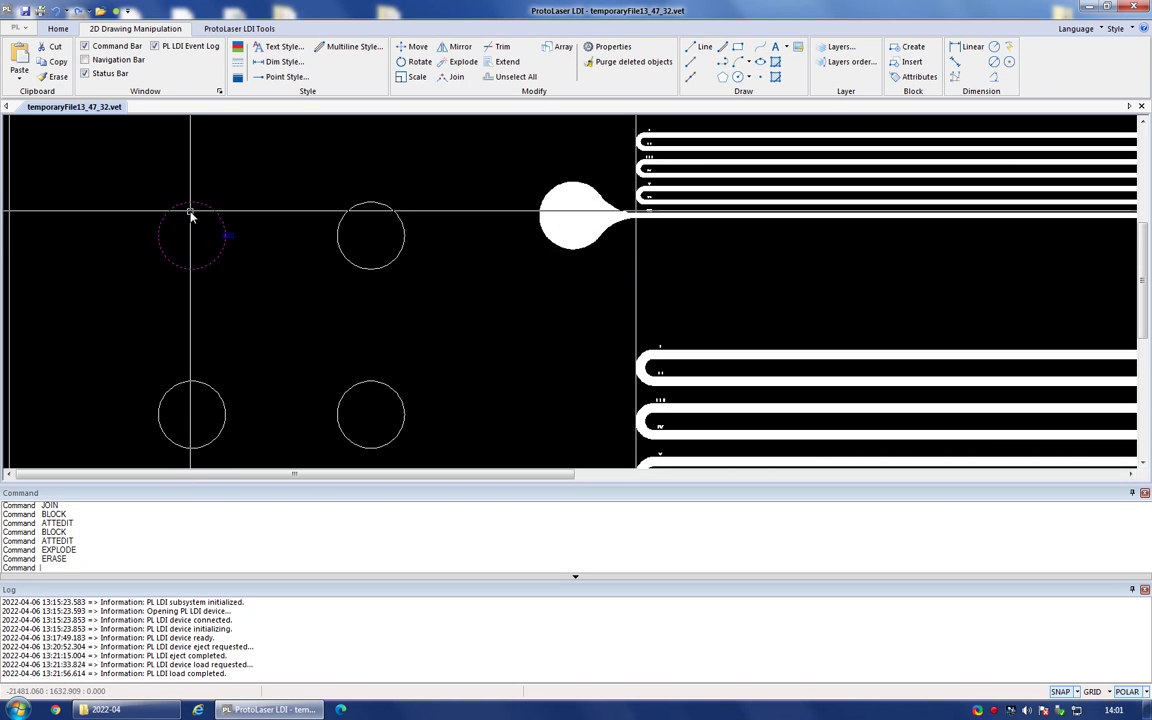
{"action": "scroll", "coordinate": [183, 215], "scroll_direction": "down", "scroll_amount": 1}
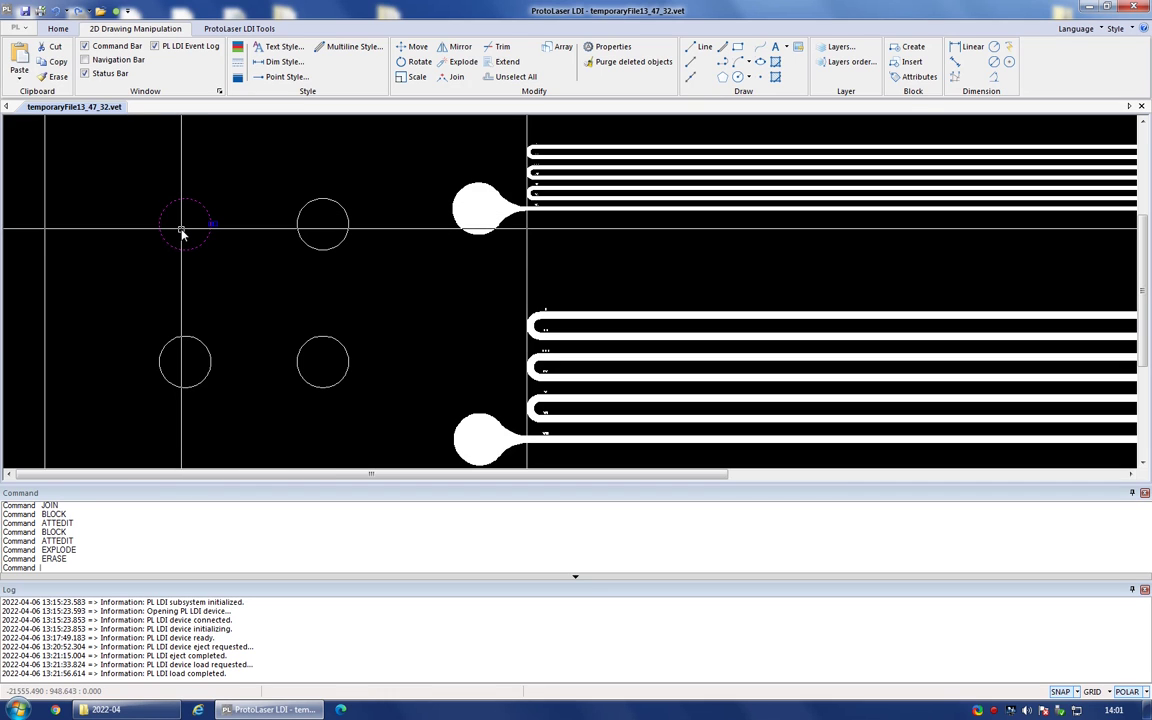
{"action": "key", "text": "Escape"}
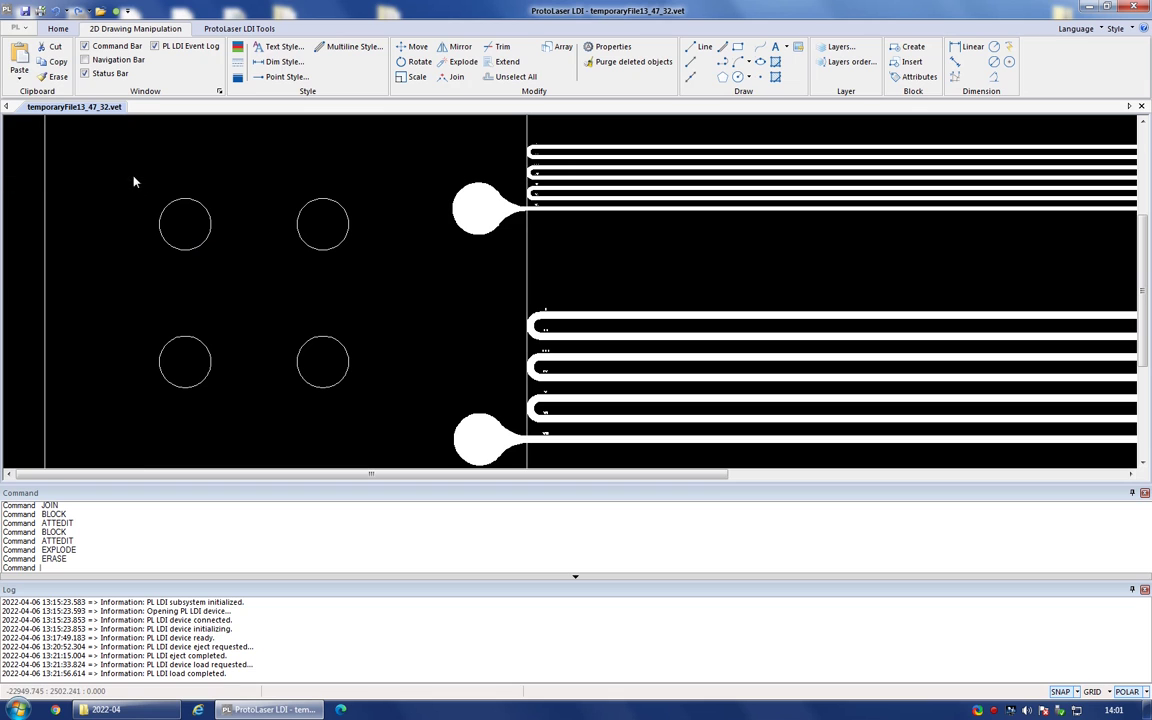
{"action": "left_click_drag", "start_coordinate": [134, 177], "coordinate": [371, 410]}
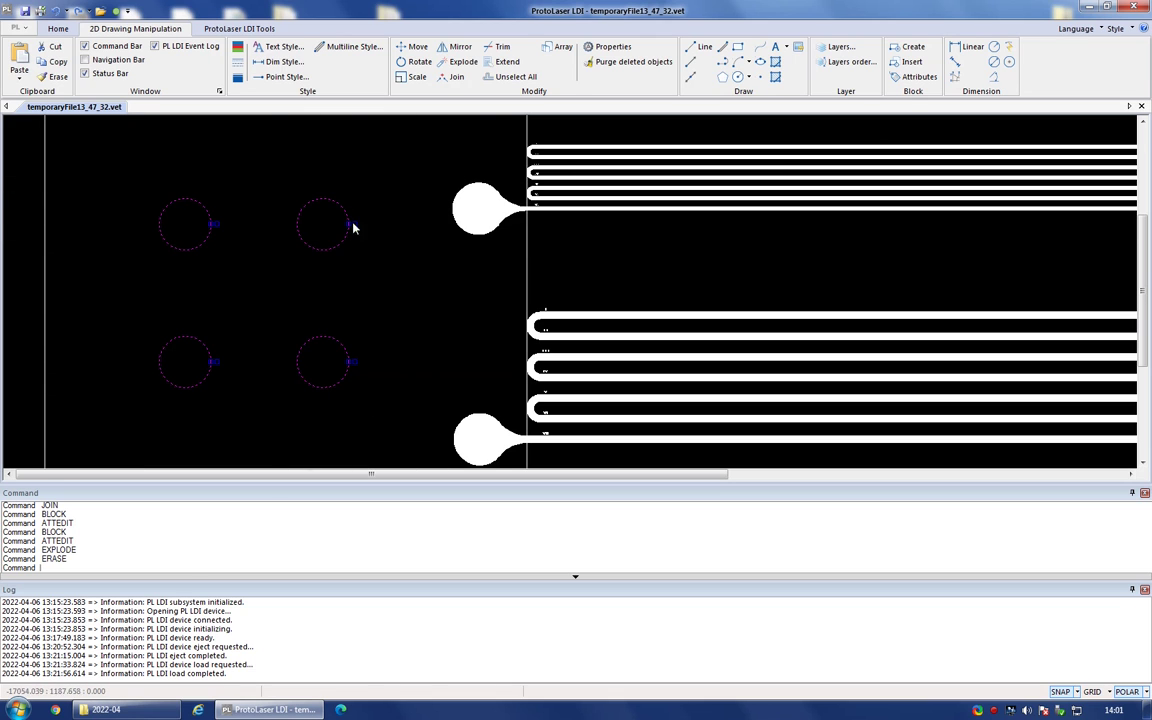
{"action": "left_click", "coordinate": [911, 48]}
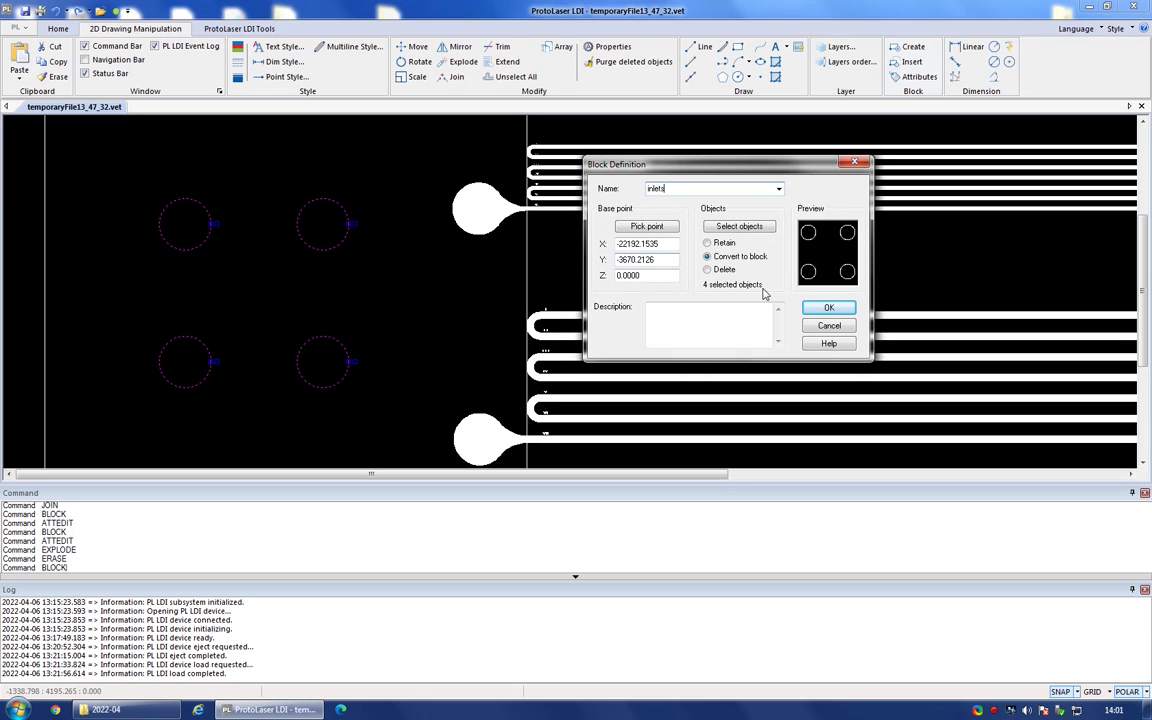
{"action": "left_click", "coordinate": [820, 309]}
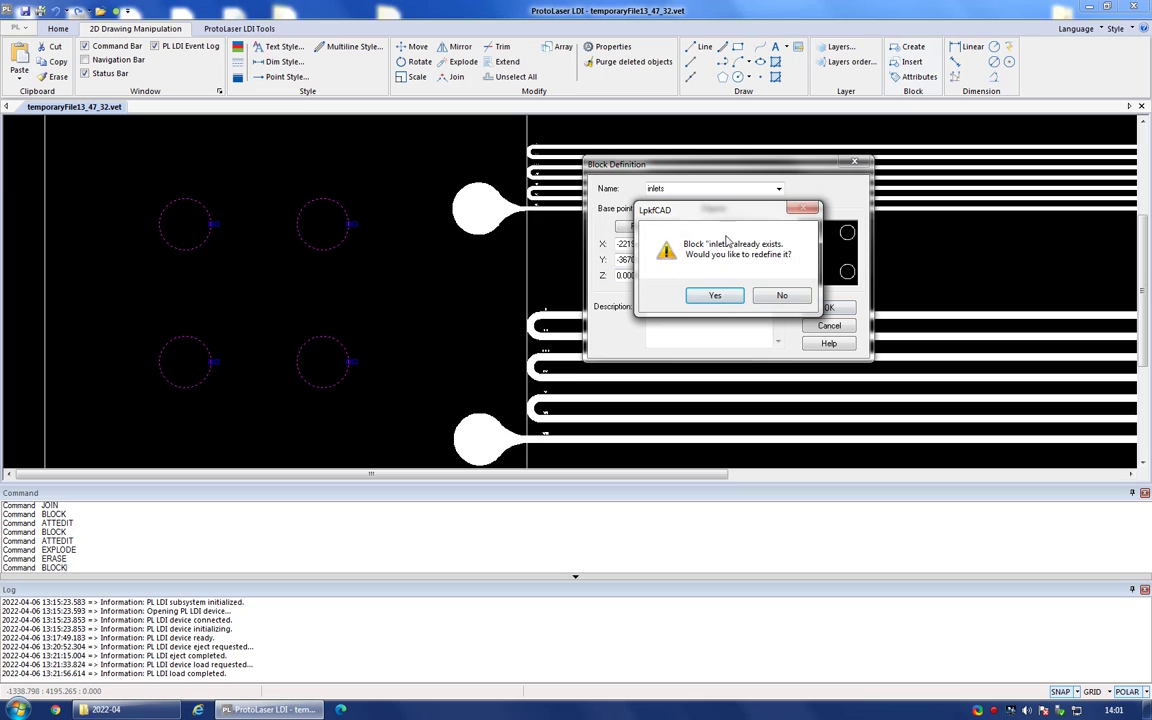
{"action": "left_click", "coordinate": [716, 296]}
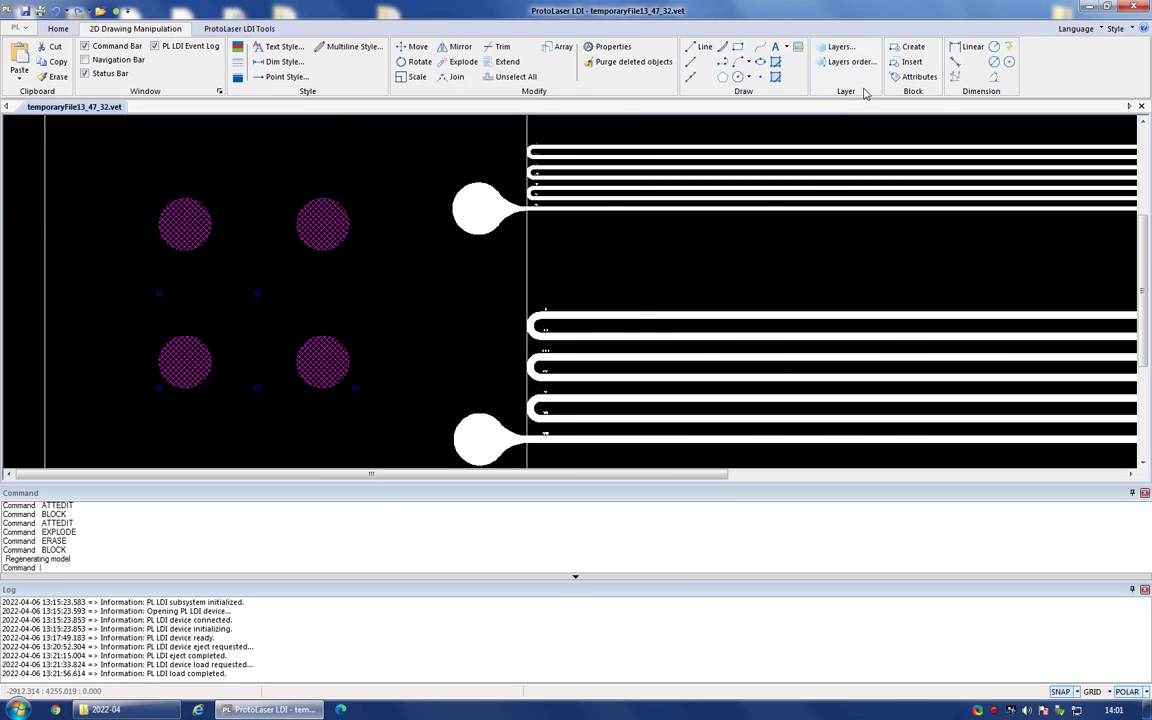
Assign the Default Coarse Tool profile to the redefined inlets block and set its TOOL_EXPOSITION to 800.
{"action": "left_click", "coordinate": [909, 80]}
{"action": "left_click", "coordinate": [790, 164]}
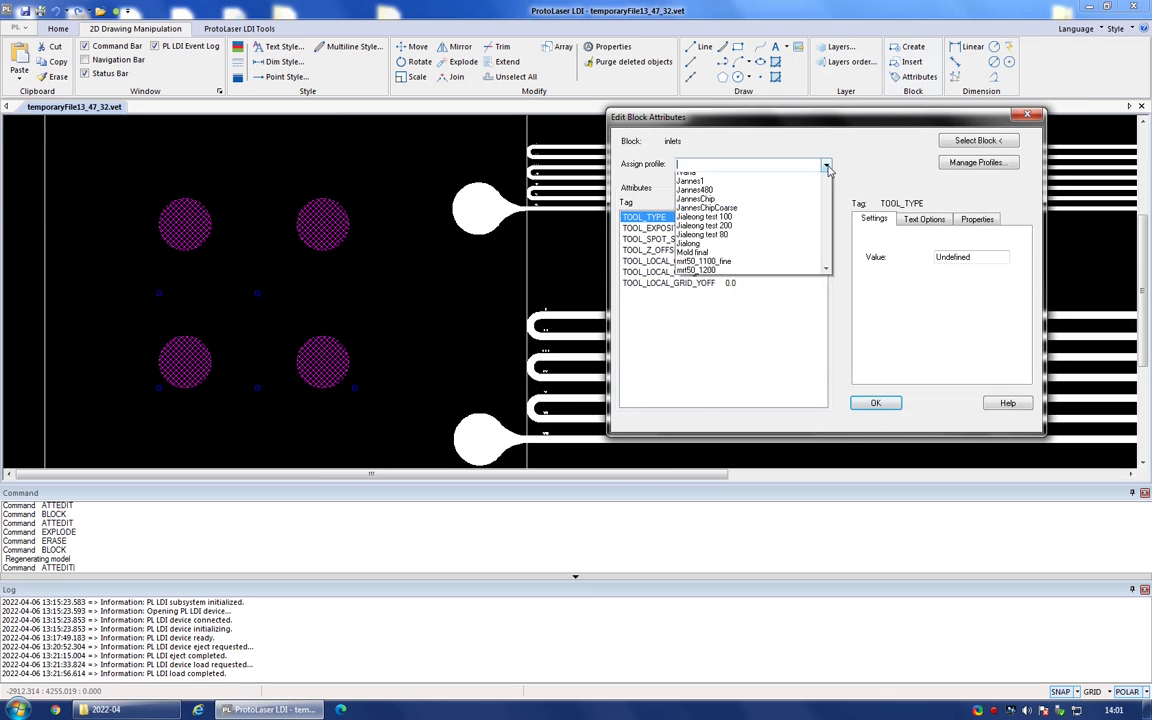
{"action": "left_click", "coordinate": [773, 187]}
{"action": "left_click", "coordinate": [672, 228]}
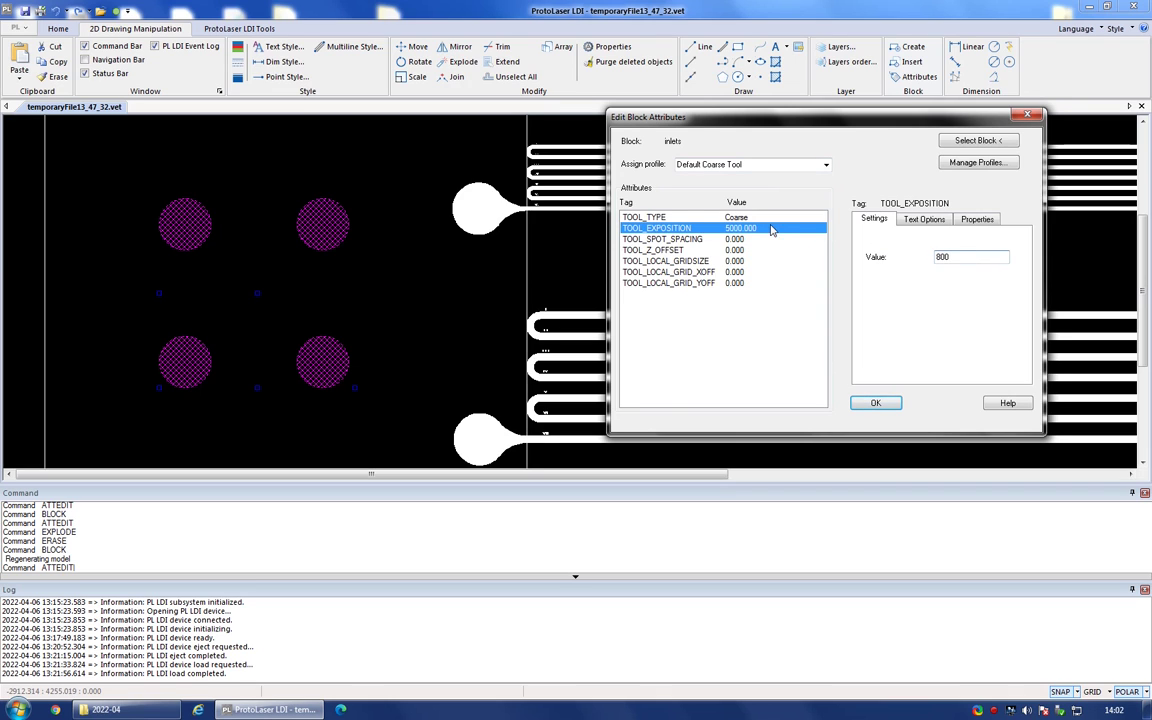
{"action": "left_click", "coordinate": [677, 219]}
{"action": "left_click", "coordinate": [876, 404]}
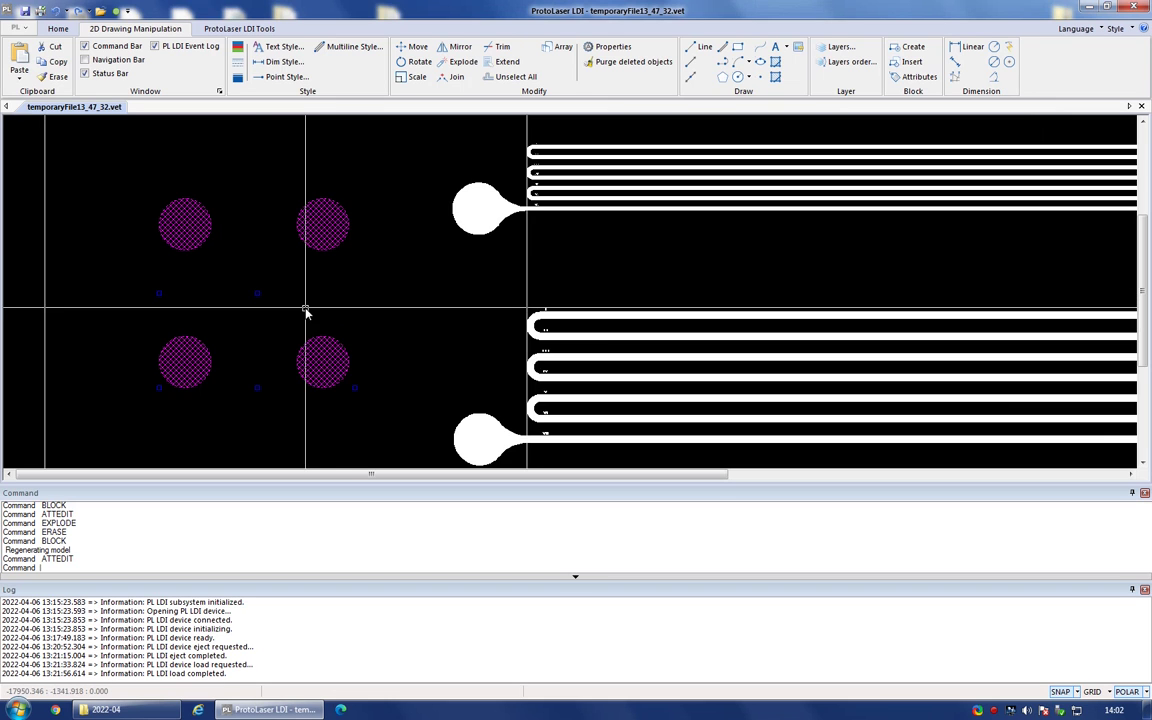
{"action": "scroll", "coordinate": [150, 270], "scroll_direction": "down", "scroll_amount": 3}
{"action": "scroll", "coordinate": [200, 290], "scroll_direction": "down", "scroll_amount": 1}
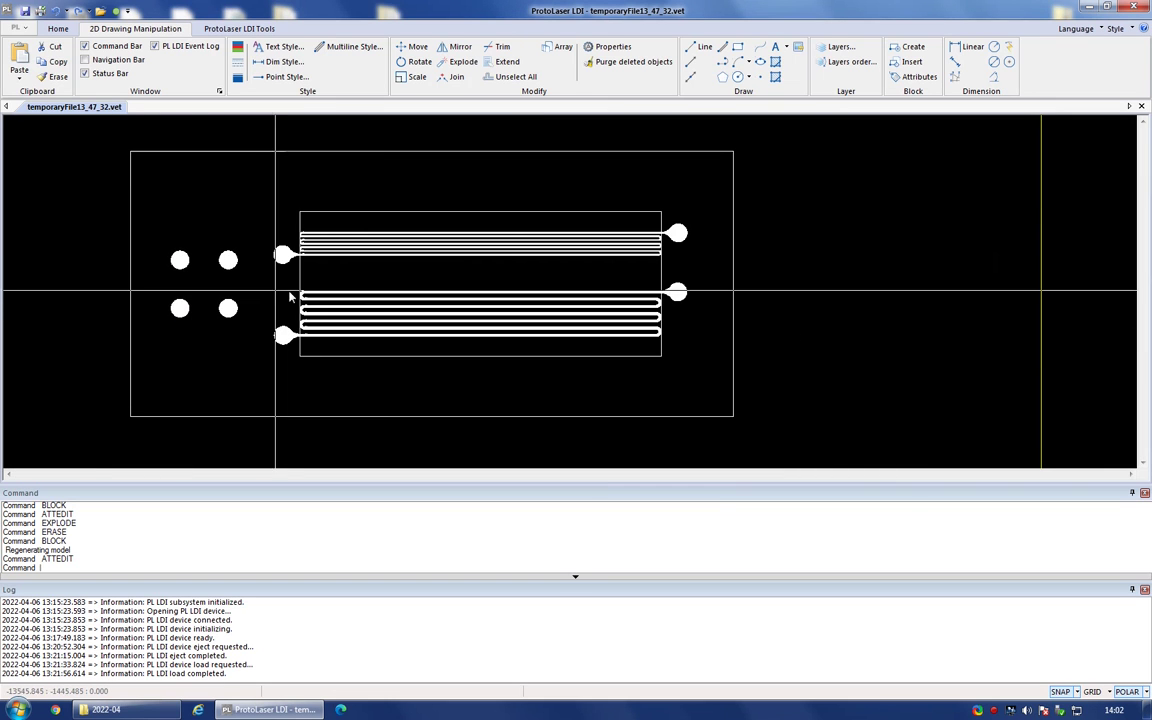
{"action": "scroll", "coordinate": [520, 290], "scroll_direction": "down", "scroll_amount": 2}
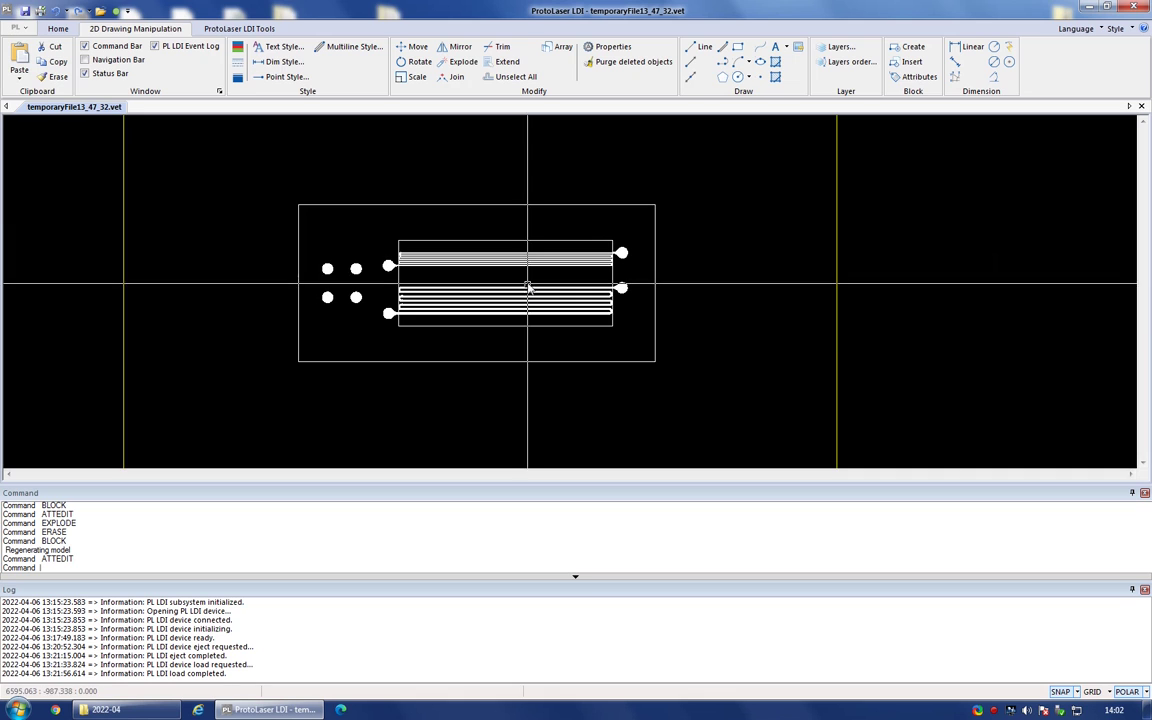
{"action": "scroll", "coordinate": [507, 286], "scroll_direction": "up", "scroll_amount": 1}
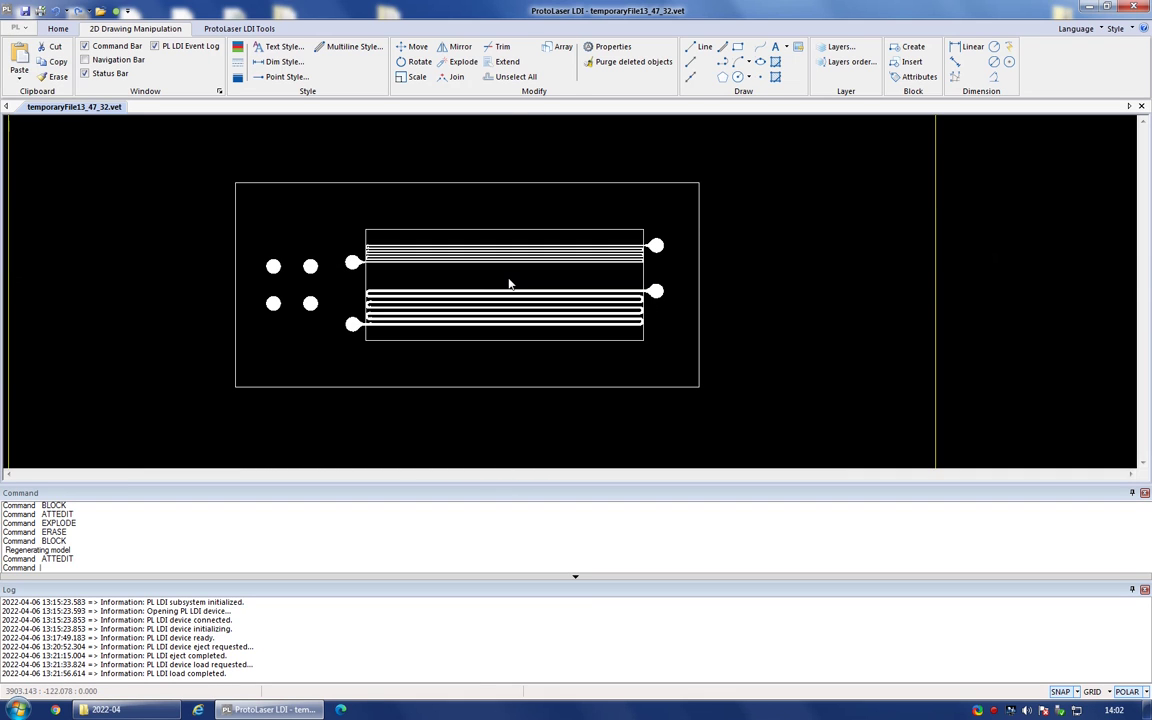
Display the "Rectangle, 75 x 25 mm" substrate outline with the design.
{"action": "scroll", "coordinate": [478, 284], "scroll_direction": "up", "scroll_amount": 1}
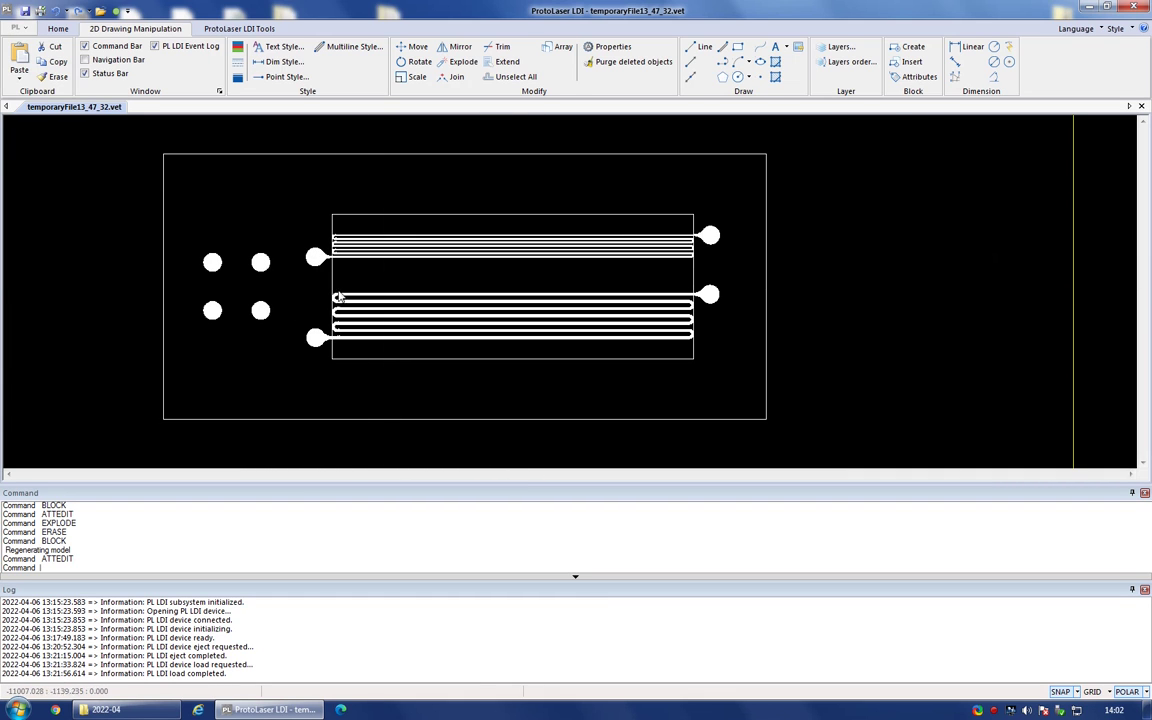
{"action": "scroll", "coordinate": [445, 267], "scroll_direction": "up", "scroll_amount": 1}
{"action": "scroll", "coordinate": [455, 265], "scroll_direction": "down", "scroll_amount": 1}
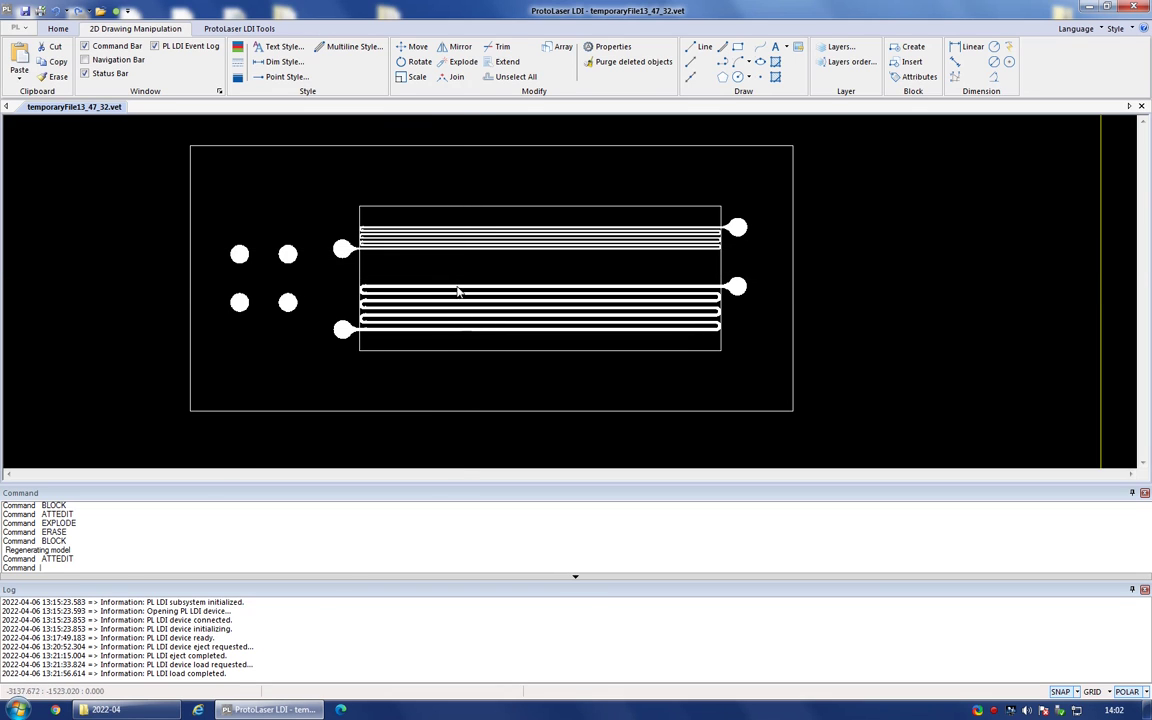
{"action": "scroll", "coordinate": [420, 260], "scroll_direction": "down", "scroll_amount": 1}
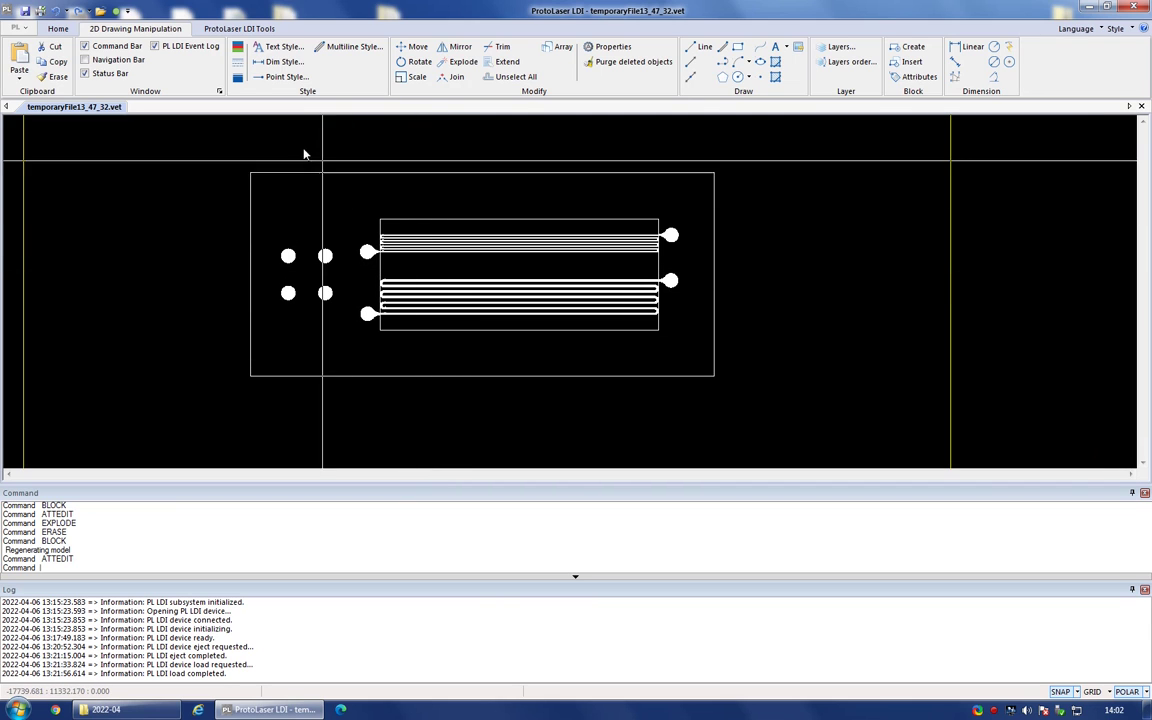
{"action": "left_click", "coordinate": [232, 30]}
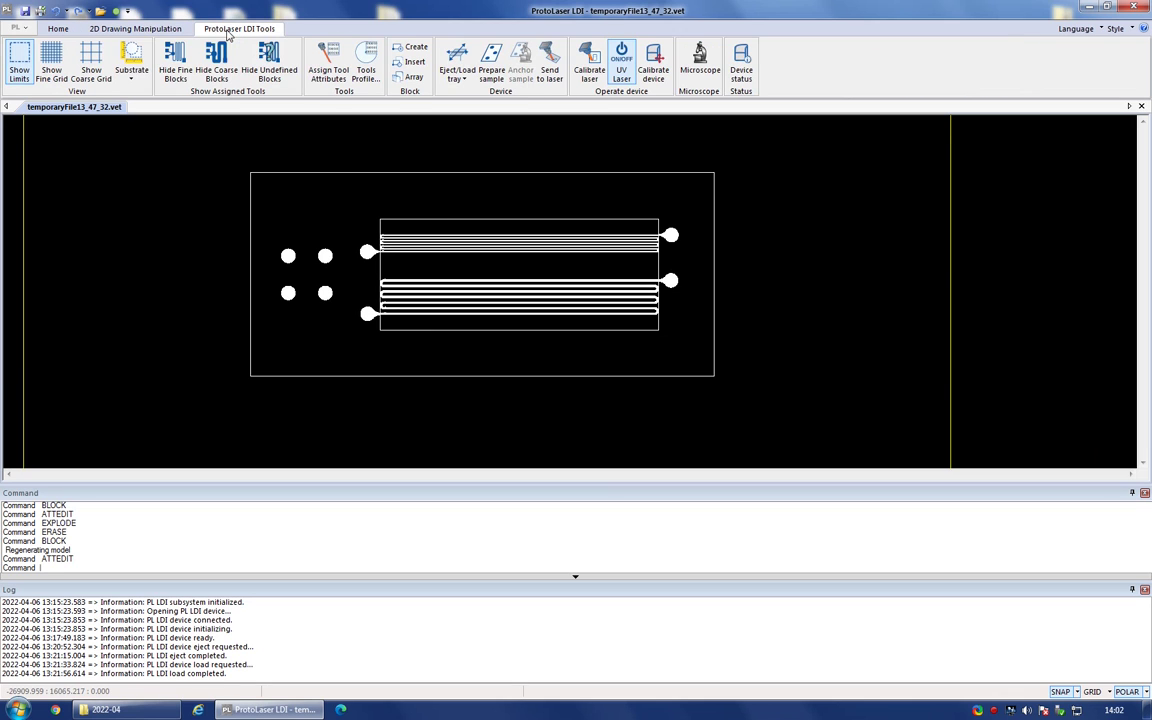
{"action": "left_click", "coordinate": [131, 74]}
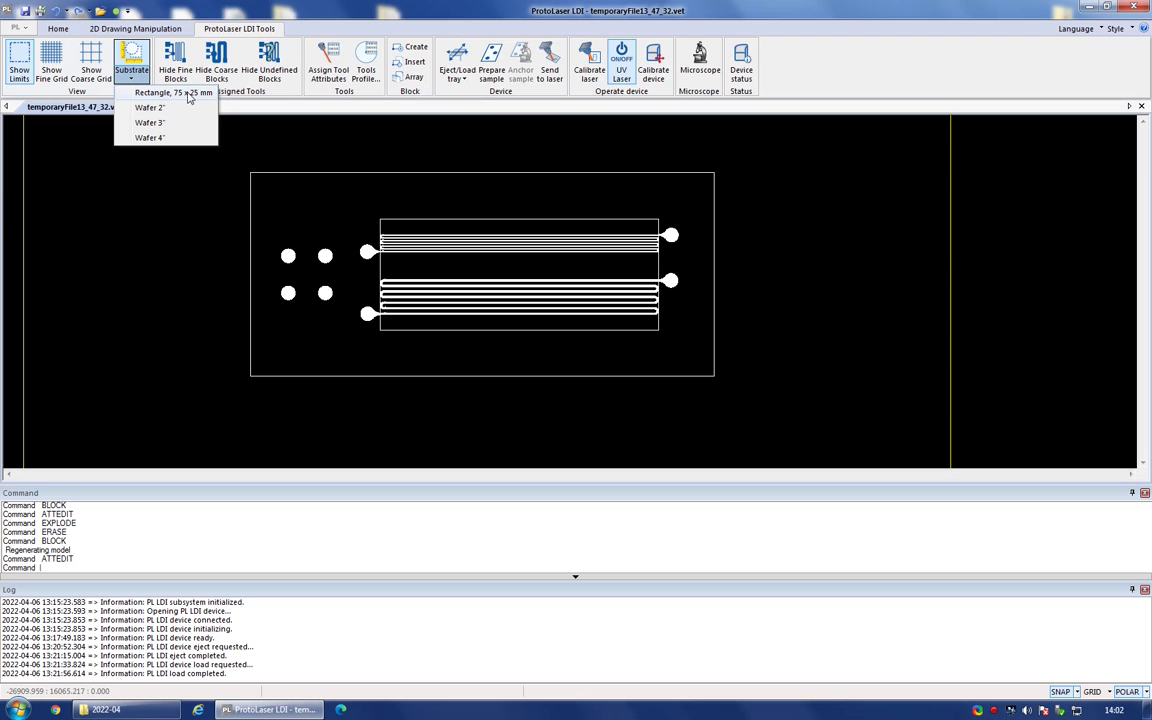
{"action": "left_click", "coordinate": [161, 93]}
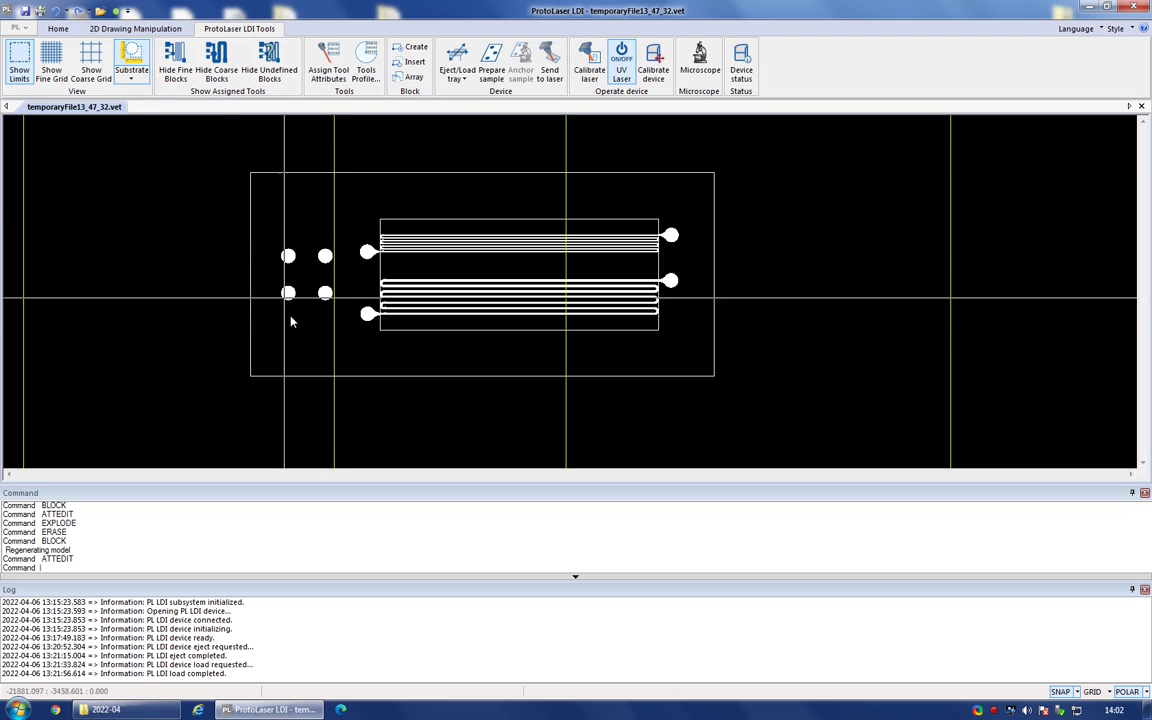
{"action": "scroll", "coordinate": [370, 340], "scroll_direction": "down", "scroll_amount": 5}
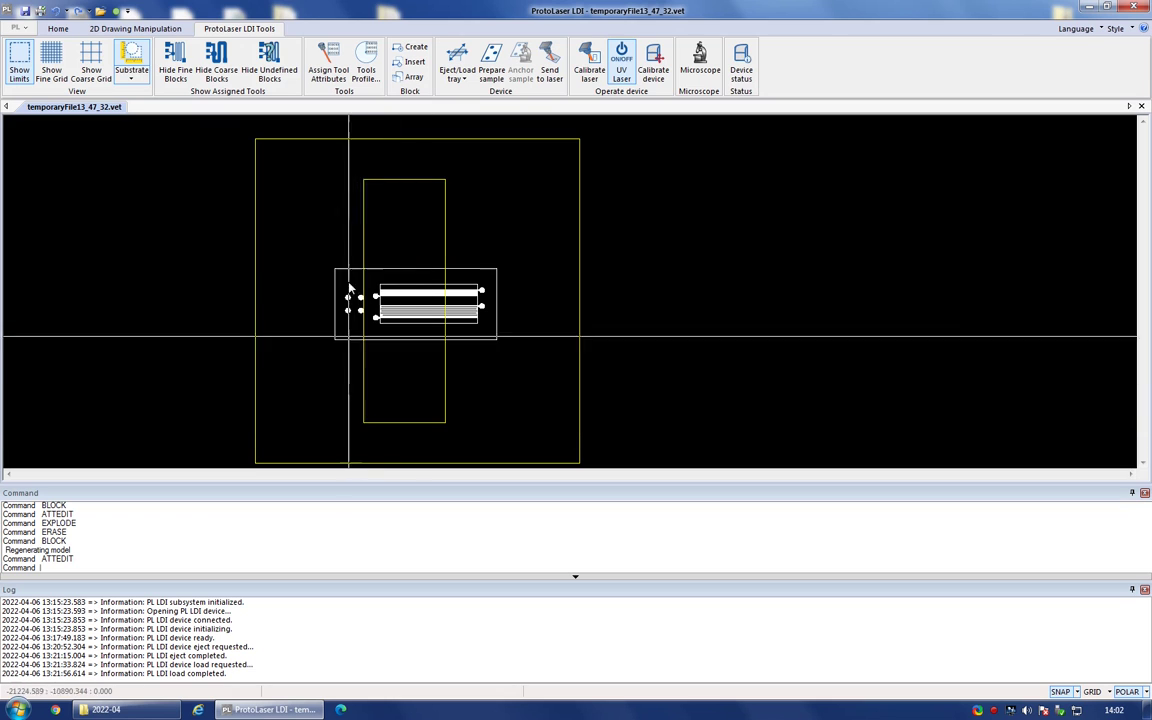
{"action": "scroll", "coordinate": [345, 366], "scroll_direction": "up", "scroll_amount": 3}
{"action": "scroll", "coordinate": [451, 144], "scroll_direction": "up", "scroll_amount": 2}
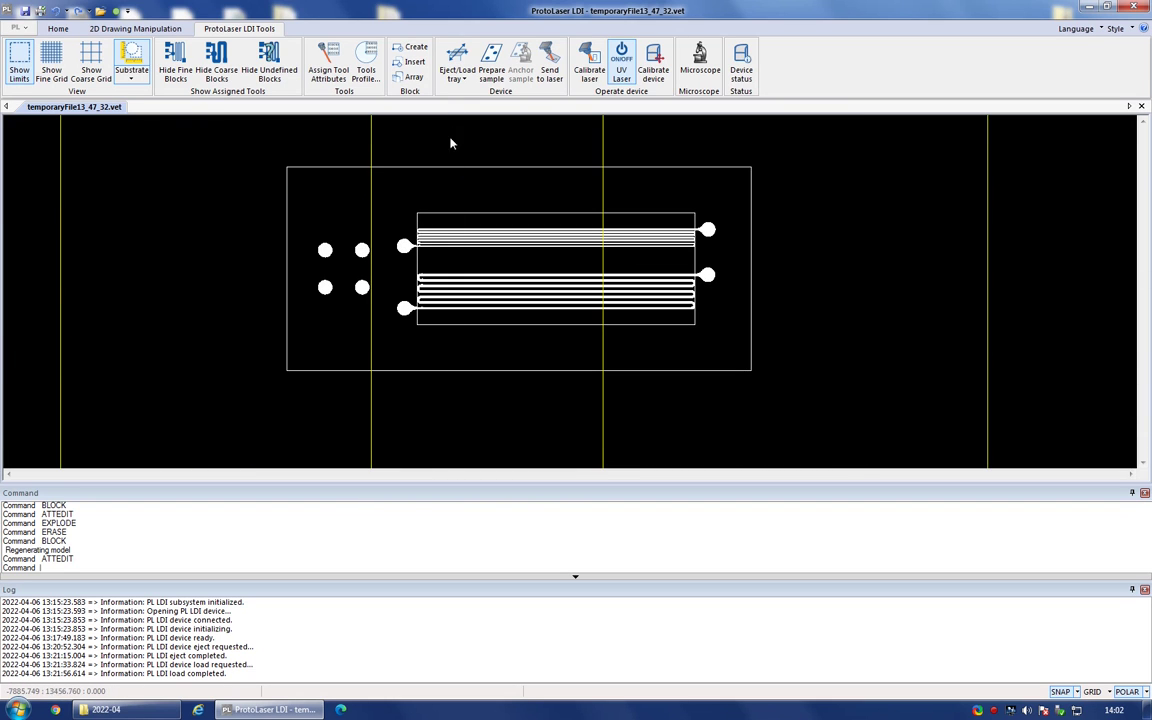
Rotate the entire design 90 degrees about the upper-left corner of its outer frame.
{"action": "left_click", "coordinate": [120, 29]}
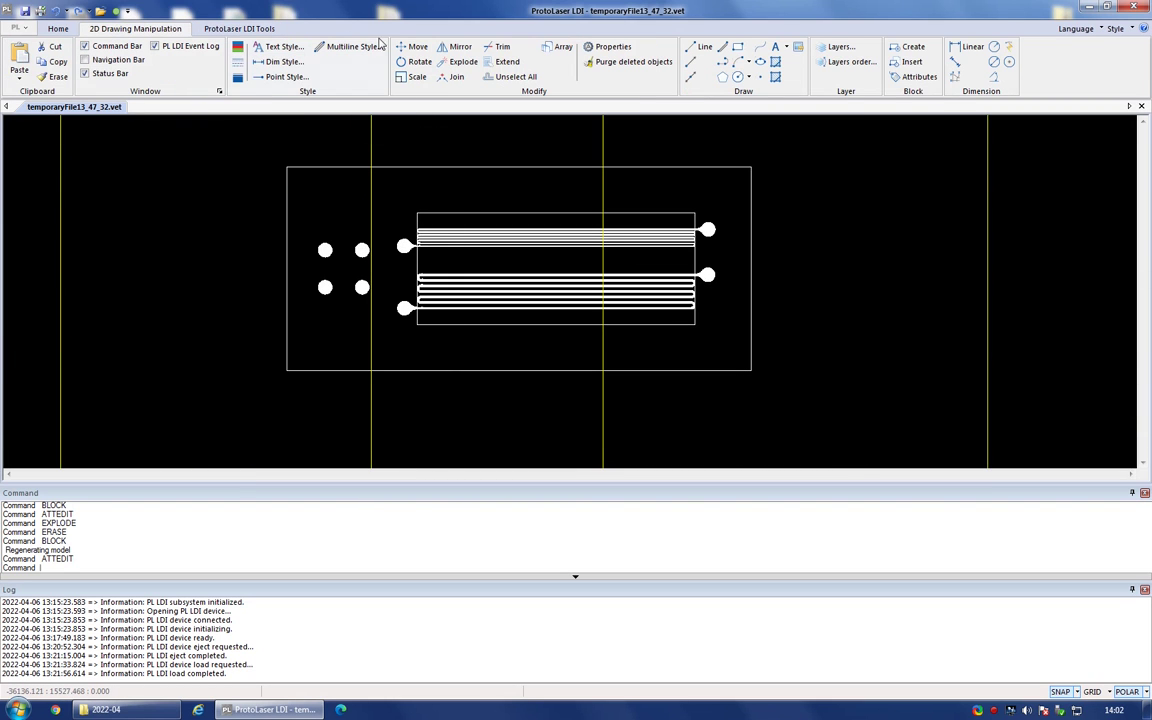
{"action": "left_click", "coordinate": [417, 63]}
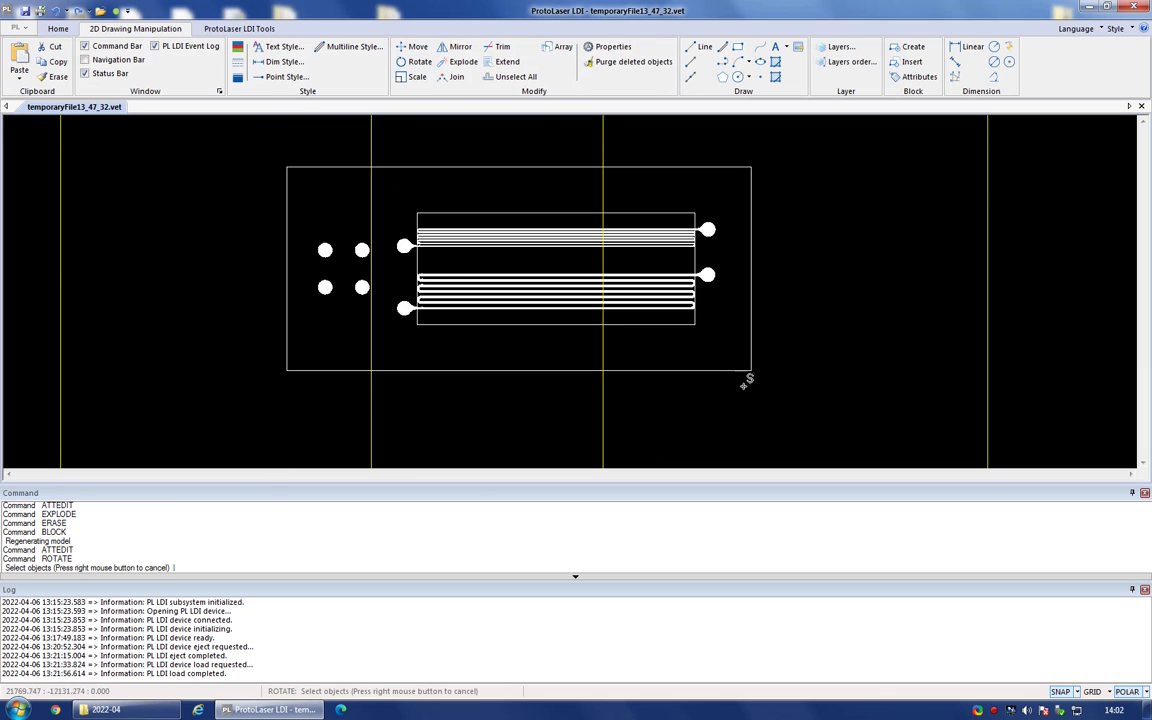
{"action": "key", "text": "ctrl+a"}
{"action": "right_click", "coordinate": [802, 333]}
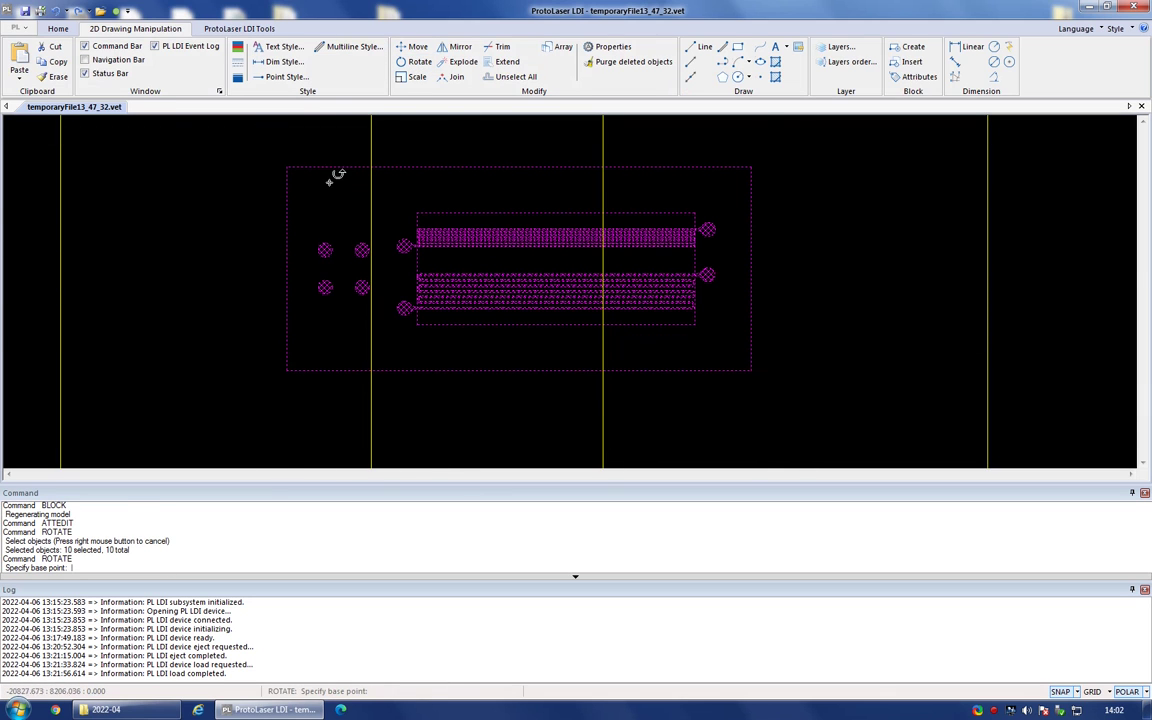
{"action": "left_click", "coordinate": [289, 163]}
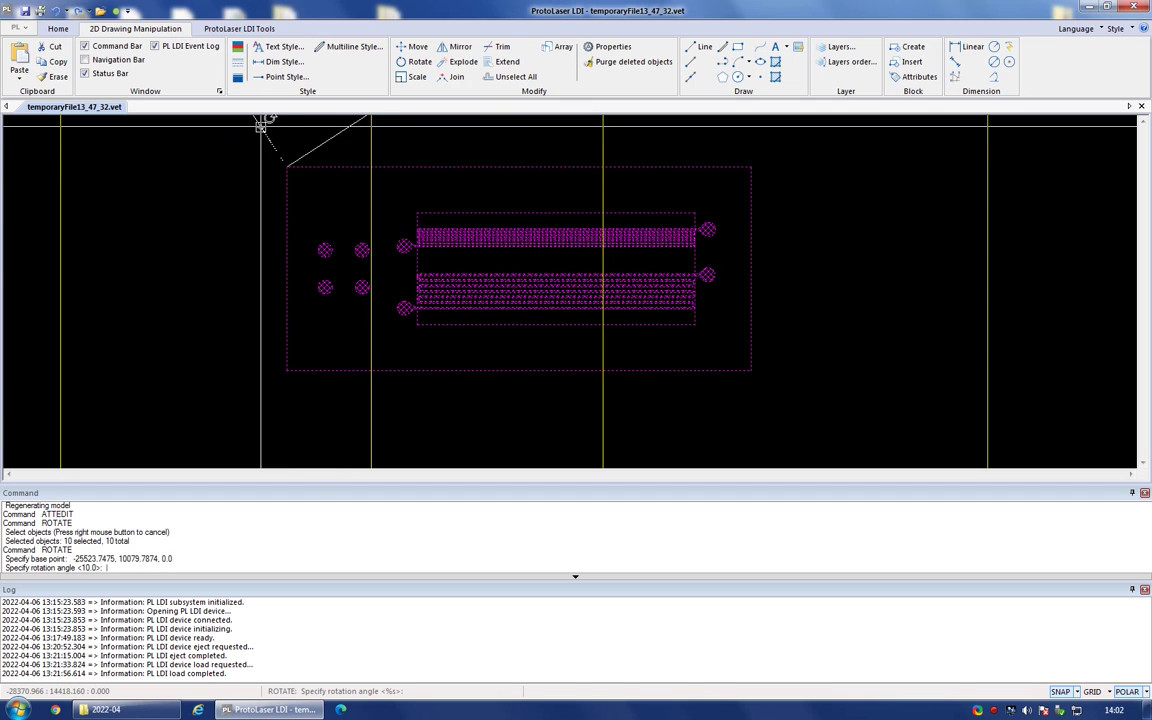
{"action": "left_click", "coordinate": [293, 132]}
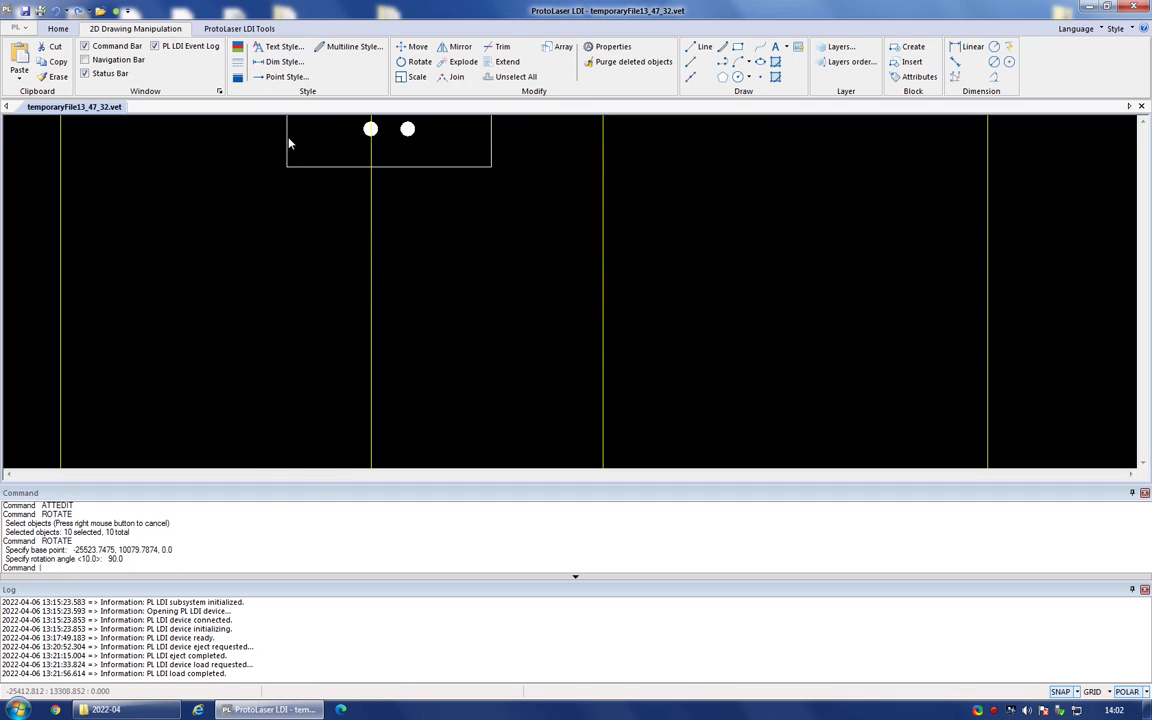
{"action": "scroll", "coordinate": [340, 328], "scroll_direction": "down", "scroll_amount": 2}
{"action": "scroll", "coordinate": [369, 299], "scroll_direction": "down", "scroll_amount": 2}
{"action": "scroll", "coordinate": [355, 169], "scroll_direction": "up", "scroll_amount": 1}
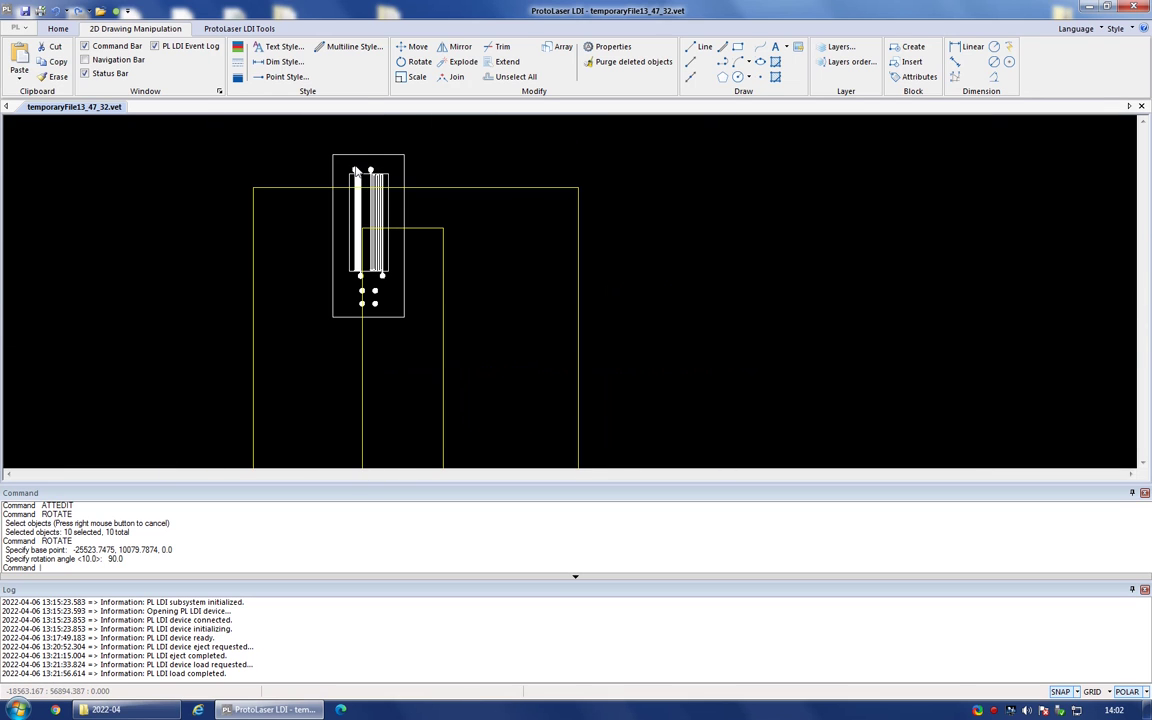
Move the whole rotated design down into the 75 x 25 mm substrate outline.
{"action": "left_click", "coordinate": [417, 52]}
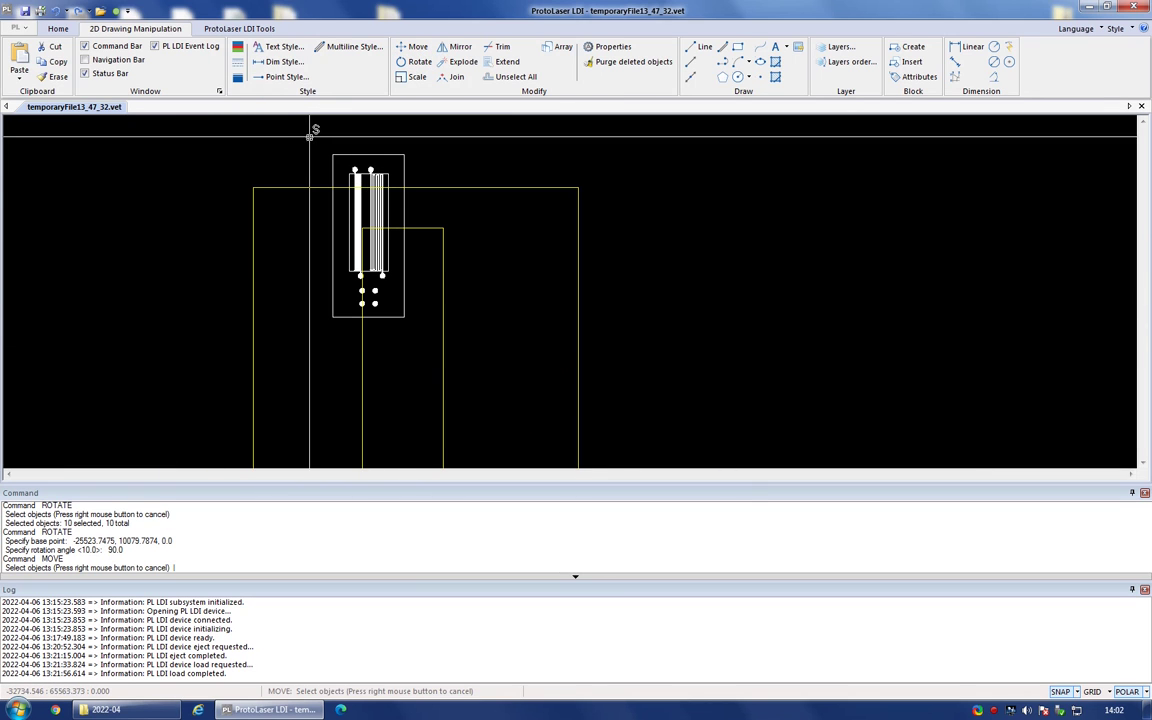
{"action": "mouse_move", "coordinate": [309, 135]}
{"action": "left_mouse_down"}
{"action": "mouse_move", "coordinate": [427, 309]}
{"action": "mouse_move", "coordinate": [430, 332]}
{"action": "left_mouse_up"}
{"action": "key", "text": "Return"}
{"action": "left_click", "coordinate": [478, 155]}
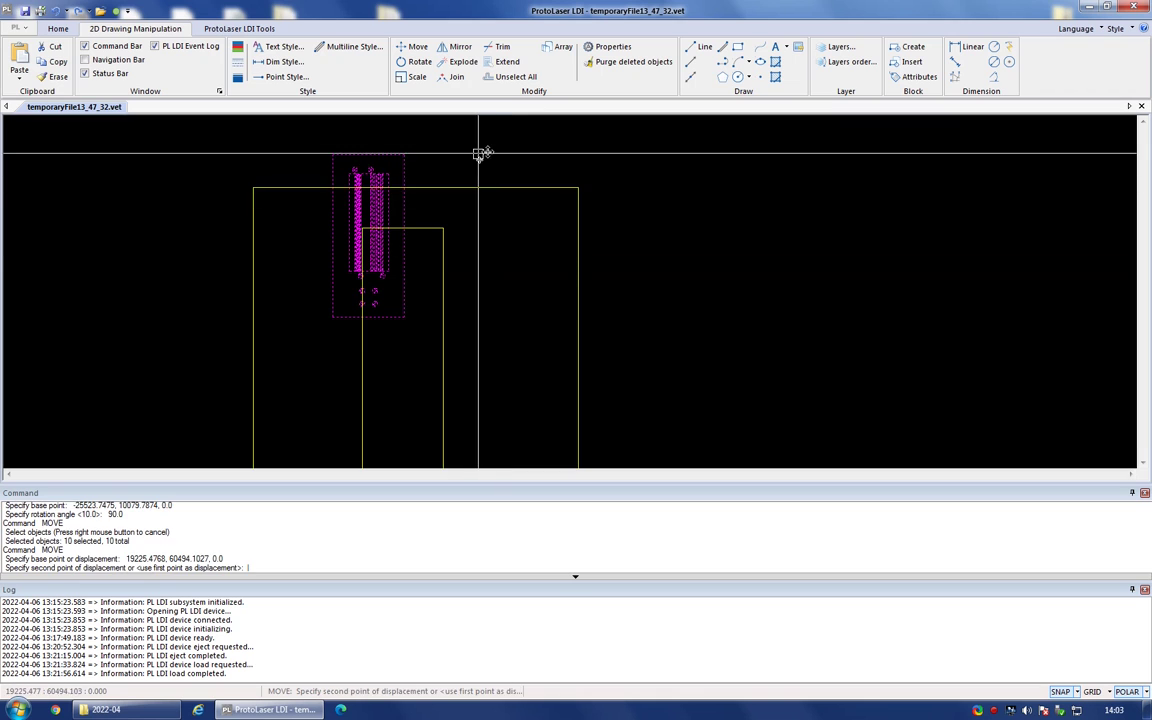
{"action": "left_click", "coordinate": [513, 289]}
{"action": "scroll", "coordinate": [468, 283], "scroll_direction": "down", "scroll_amount": 1}
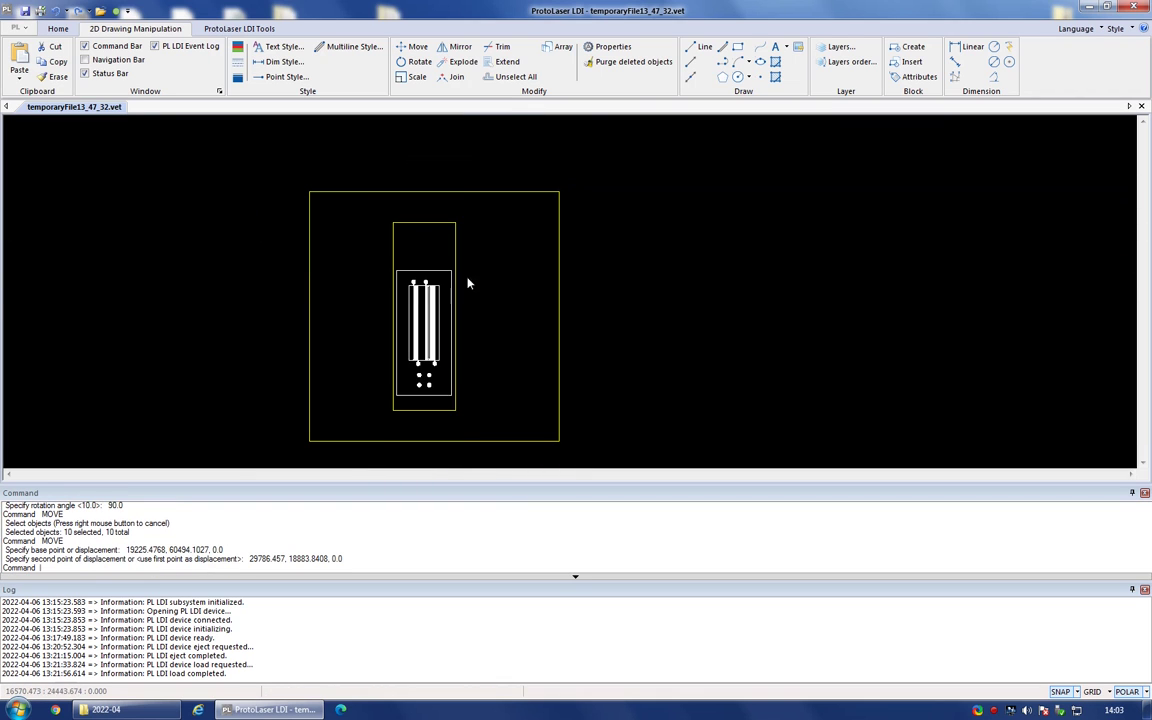
Move the whole design straight up by about 5914 units to centre it vertically in the substrate outline.
{"action": "scroll", "coordinate": [446, 262], "scroll_direction": "up", "scroll_amount": 2}
{"action": "scroll", "coordinate": [460, 230], "scroll_direction": "down", "scroll_amount": 1}
{"action": "left_click", "coordinate": [412, 48]}
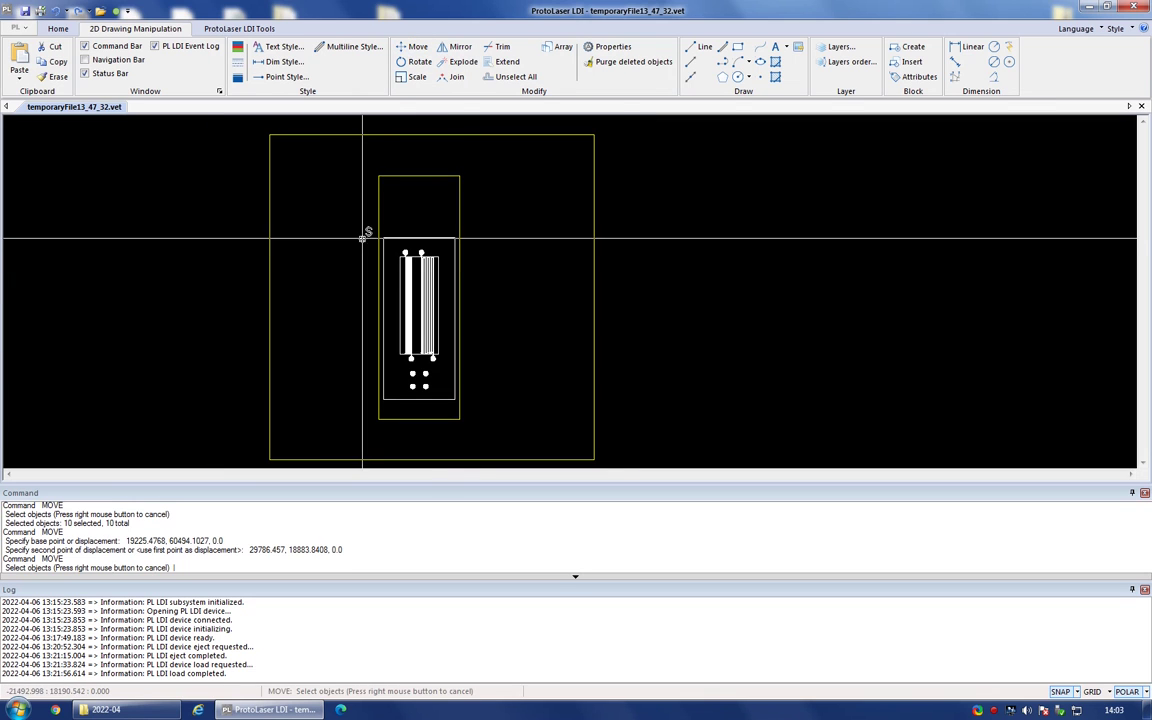
{"action": "left_click", "coordinate": [545, 405]}
{"action": "key", "text": "Return"}
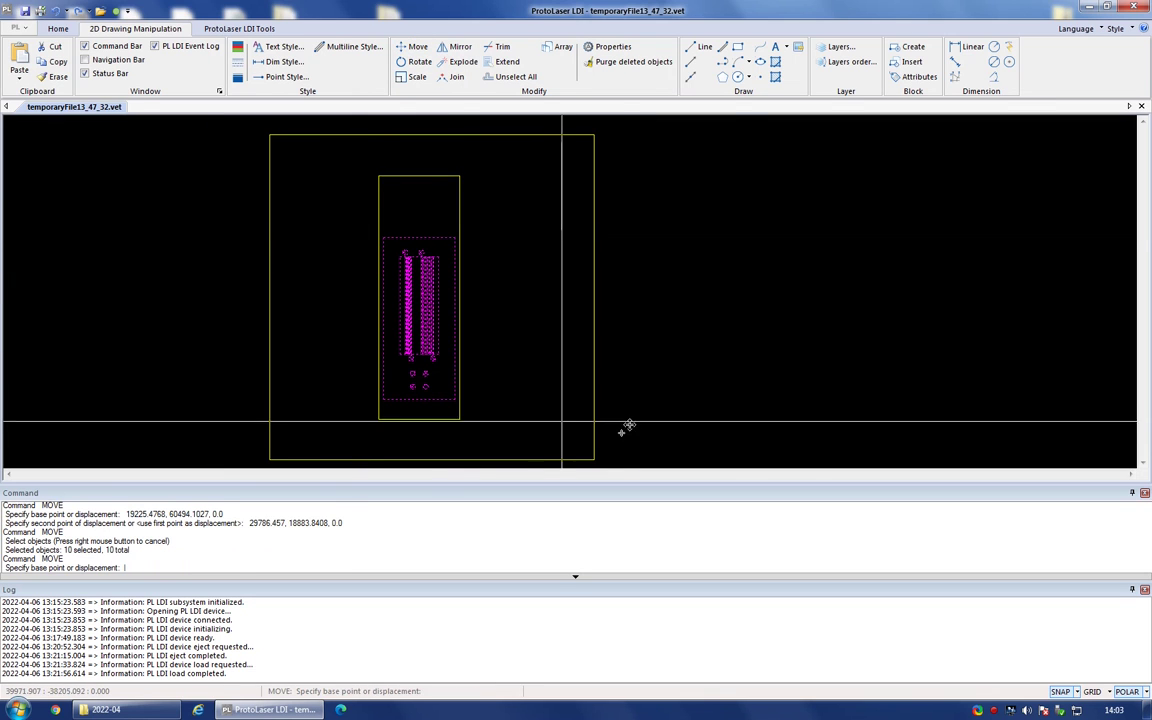
{"action": "left_click", "coordinate": [736, 439]}
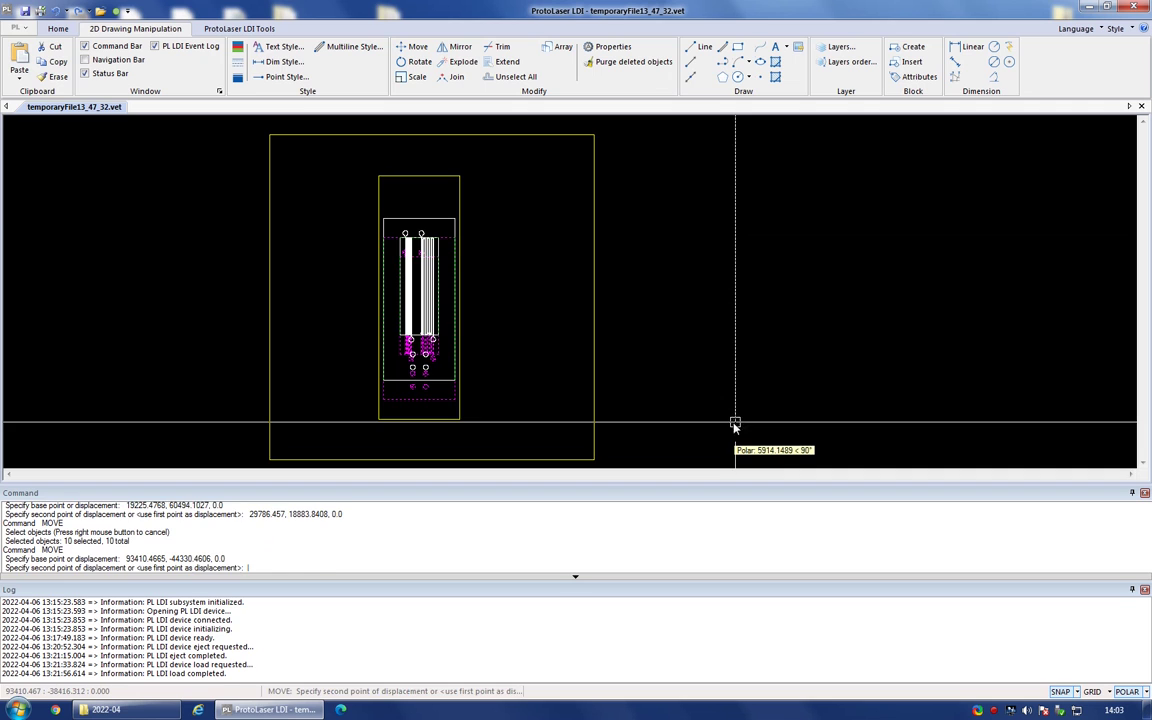
{"action": "left_click", "coordinate": [735, 425]}
{"action": "scroll", "coordinate": [415, 258], "scroll_direction": "up", "scroll_amount": 1}
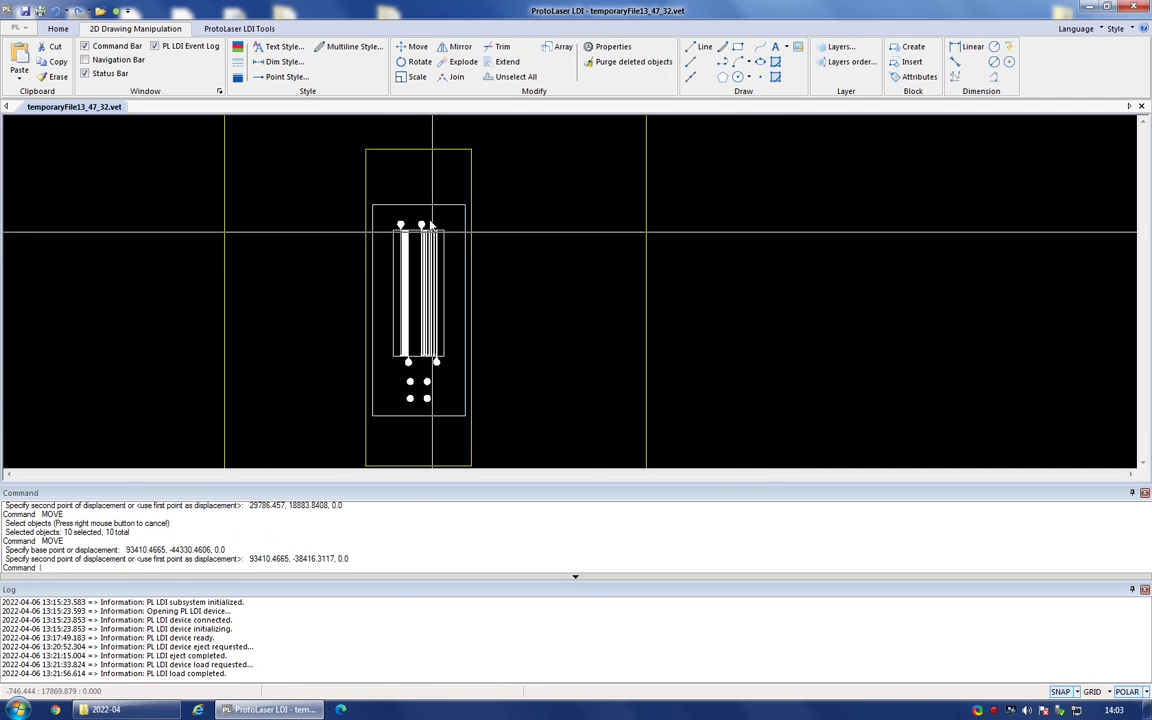
Preview the Wafer 2" and Wafer 4" substrate outlines around the design, and restore the "Rectangle, 75 x 25 mm" outline.
{"action": "scroll", "coordinate": [432, 230], "scroll_direction": "up", "scroll_amount": 3}
{"action": "scroll", "coordinate": [368, 218], "scroll_direction": "down", "scroll_amount": 2}
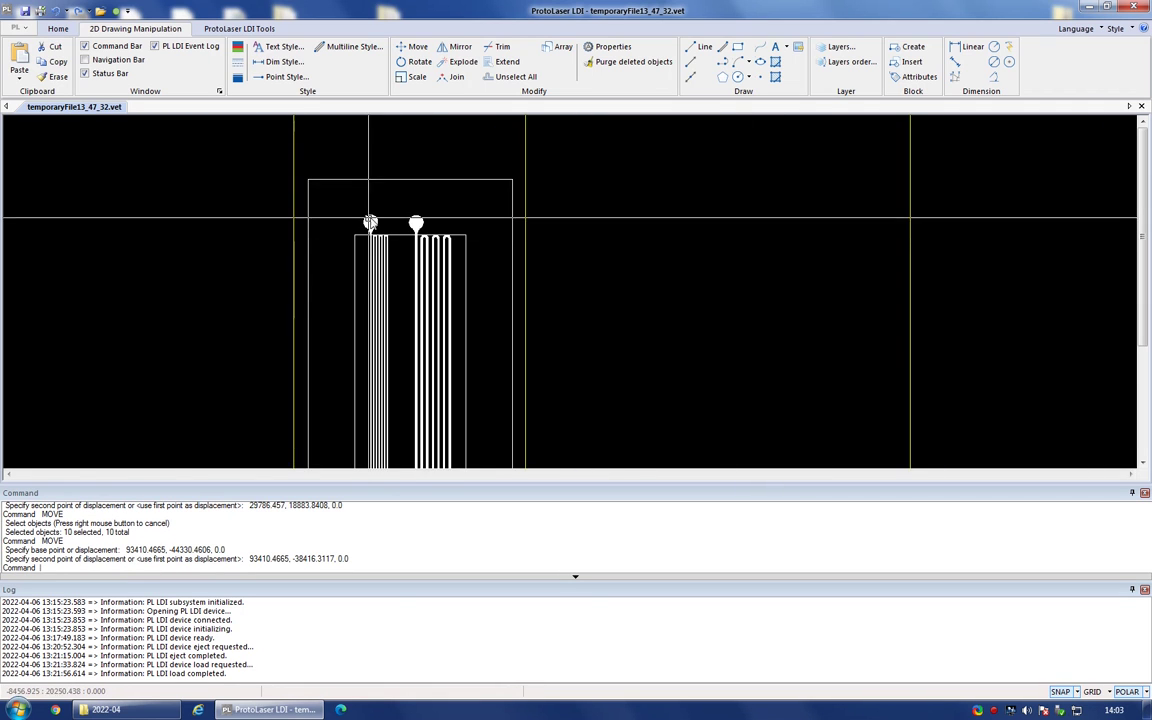
{"action": "scroll", "coordinate": [369, 218], "scroll_direction": "down", "scroll_amount": 4}
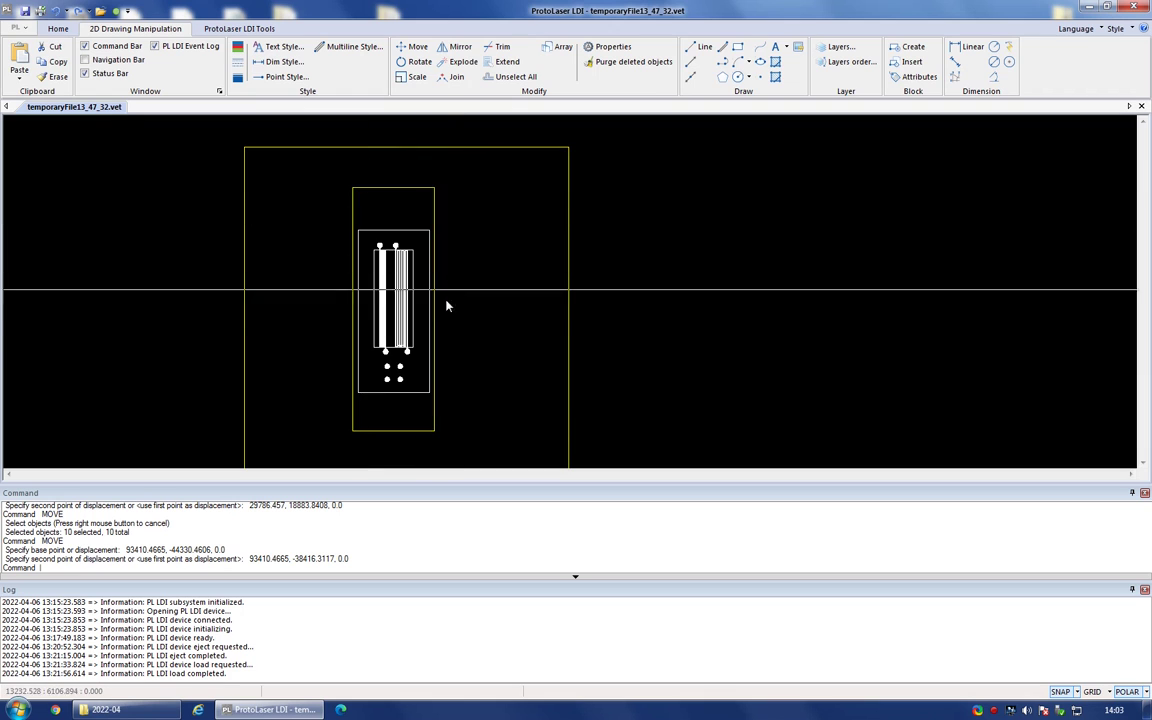
{"action": "scroll", "coordinate": [355, 208], "scroll_direction": "up", "scroll_amount": 2}
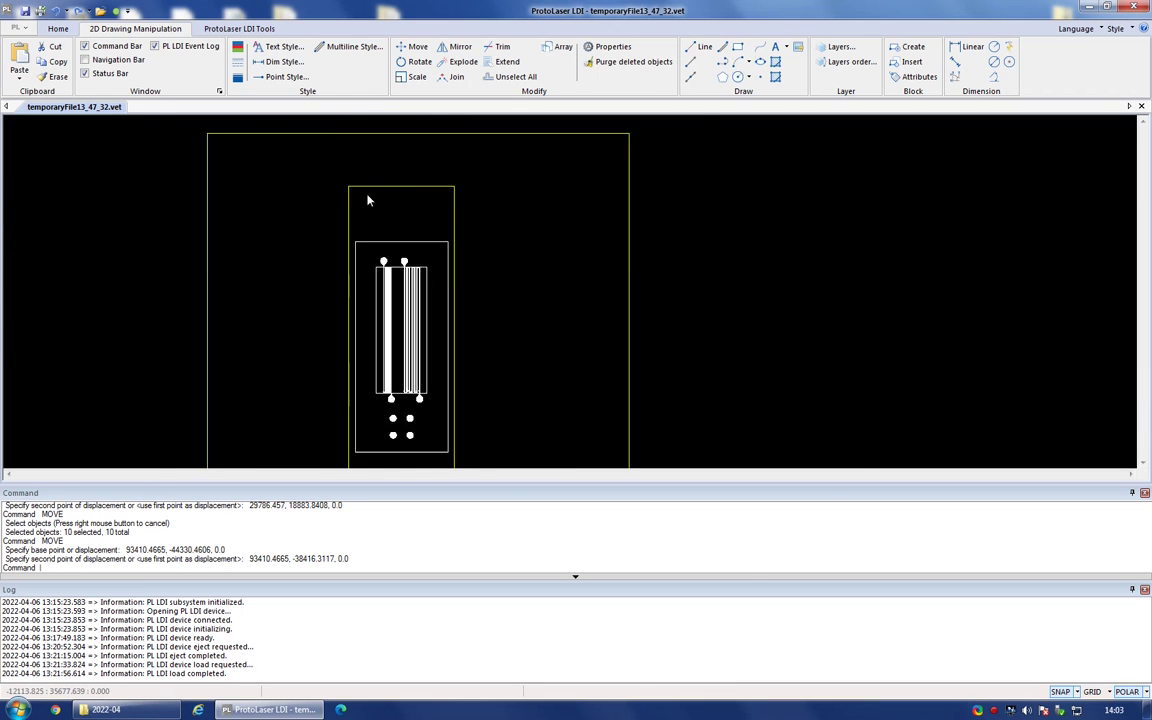
{"action": "scroll", "coordinate": [383, 195], "scroll_direction": "down", "scroll_amount": 1}
{"action": "scroll", "coordinate": [371, 202], "scroll_direction": "down", "scroll_amount": 1}
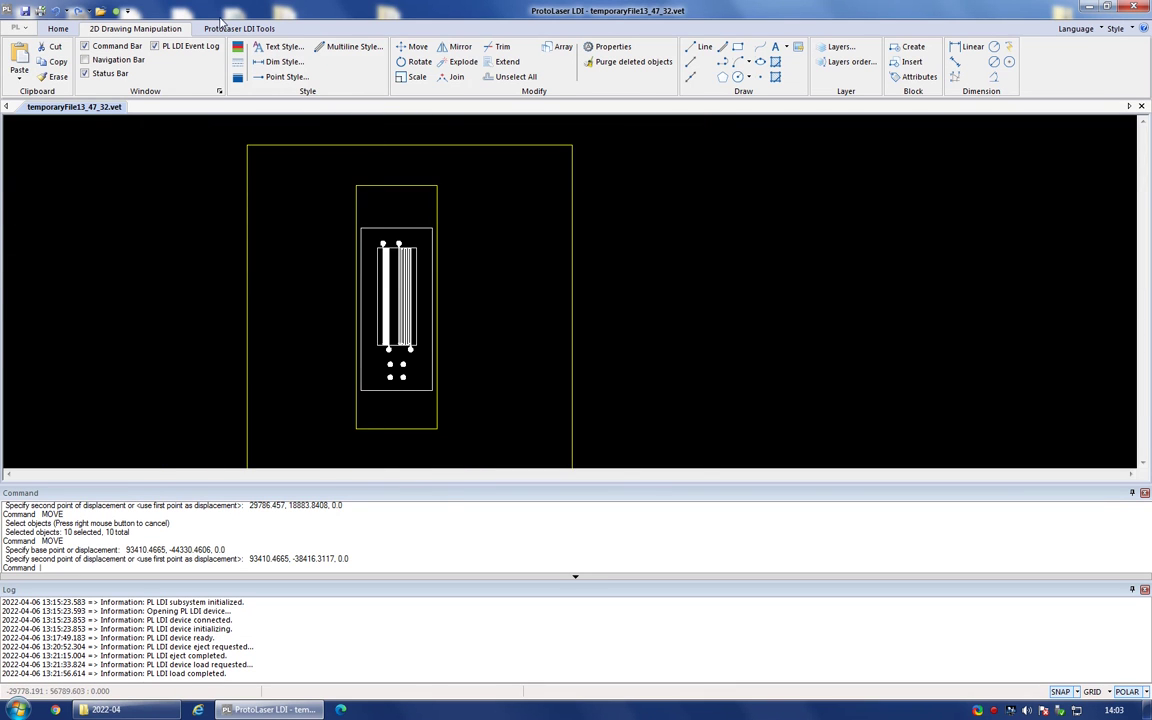
{"action": "left_click", "coordinate": [218, 29]}
{"action": "left_click", "coordinate": [133, 80]}
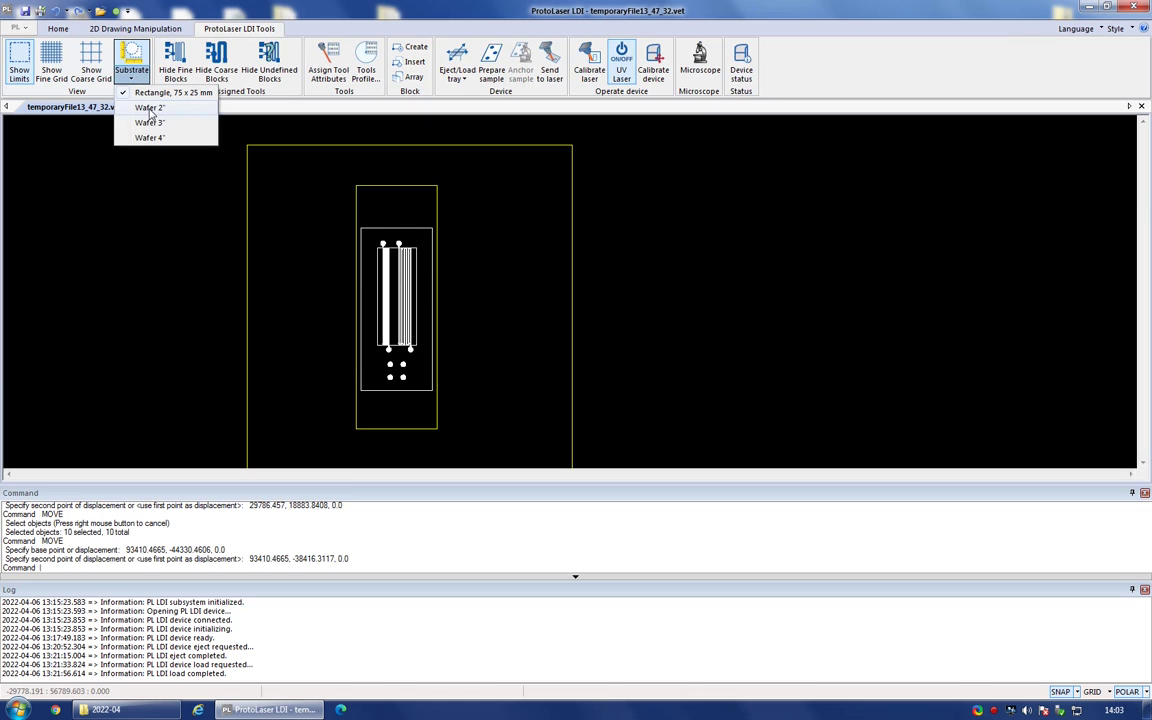
{"action": "left_click", "coordinate": [150, 108]}
{"action": "left_click", "coordinate": [133, 78]}
{"action": "left_click", "coordinate": [141, 133]}
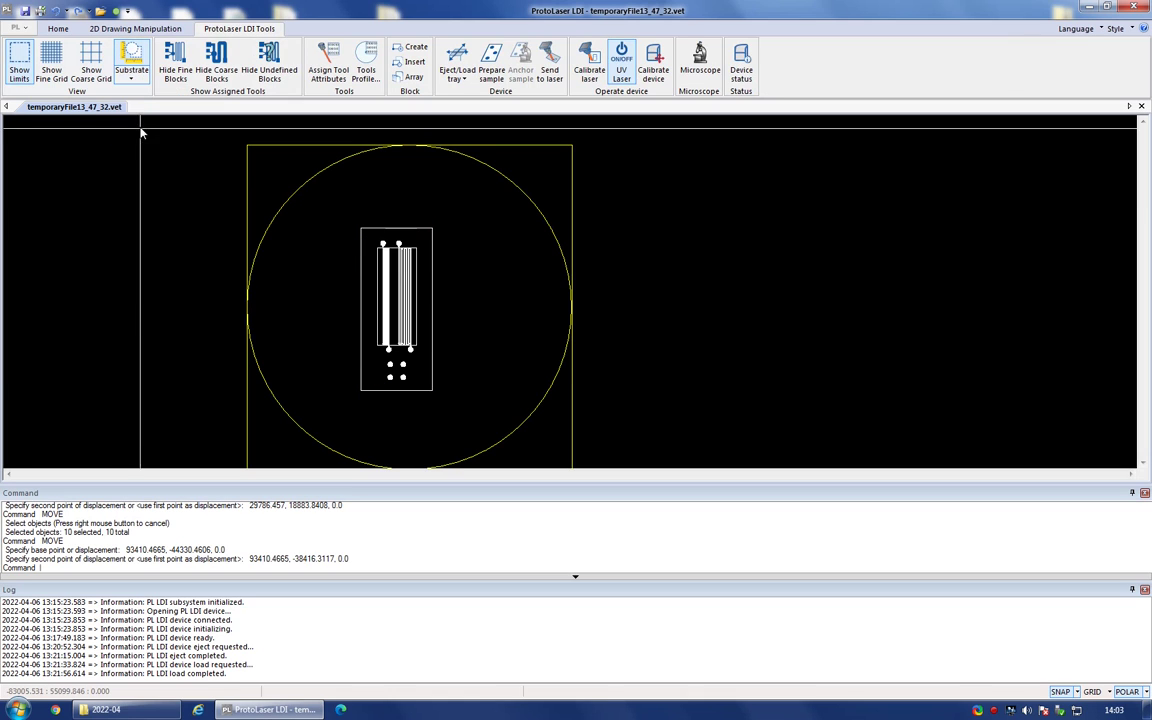
{"action": "left_click", "coordinate": [140, 83]}
{"action": "left_click", "coordinate": [147, 97]}
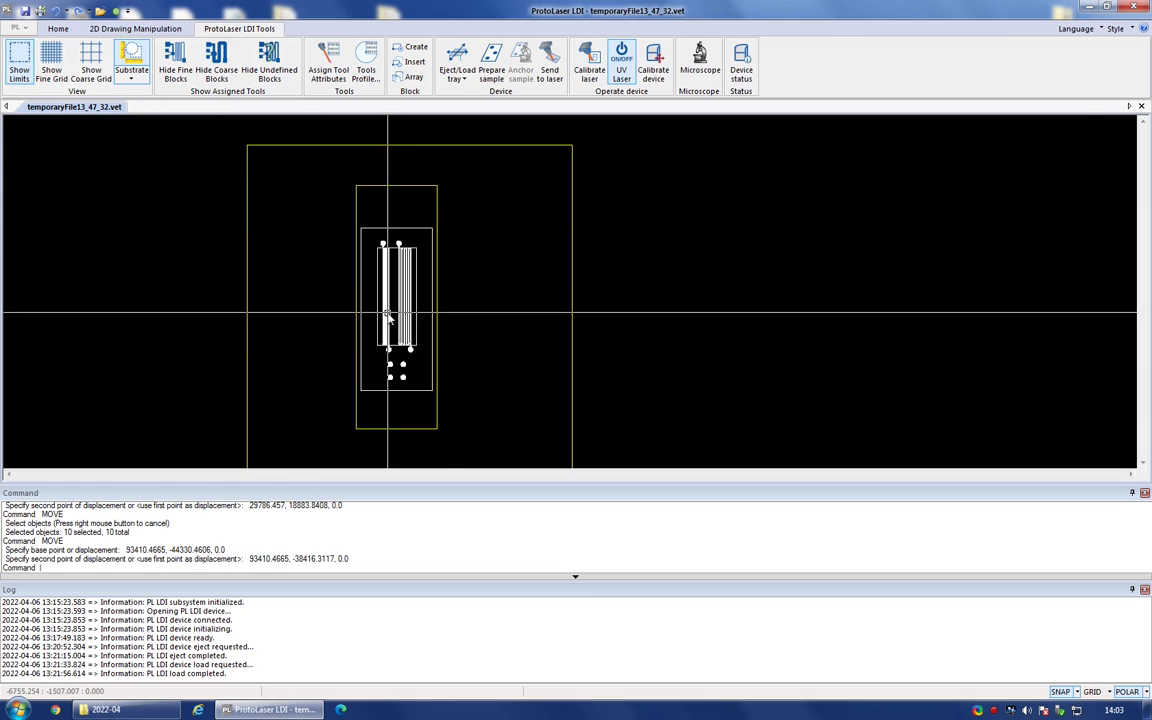
Show the coarse grid over the narrow and wide serpentine channels.
{"action": "scroll", "coordinate": [388, 316], "scroll_direction": "up", "scroll_amount": 3}
{"action": "scroll", "coordinate": [368, 334], "scroll_direction": "down", "scroll_amount": 1}
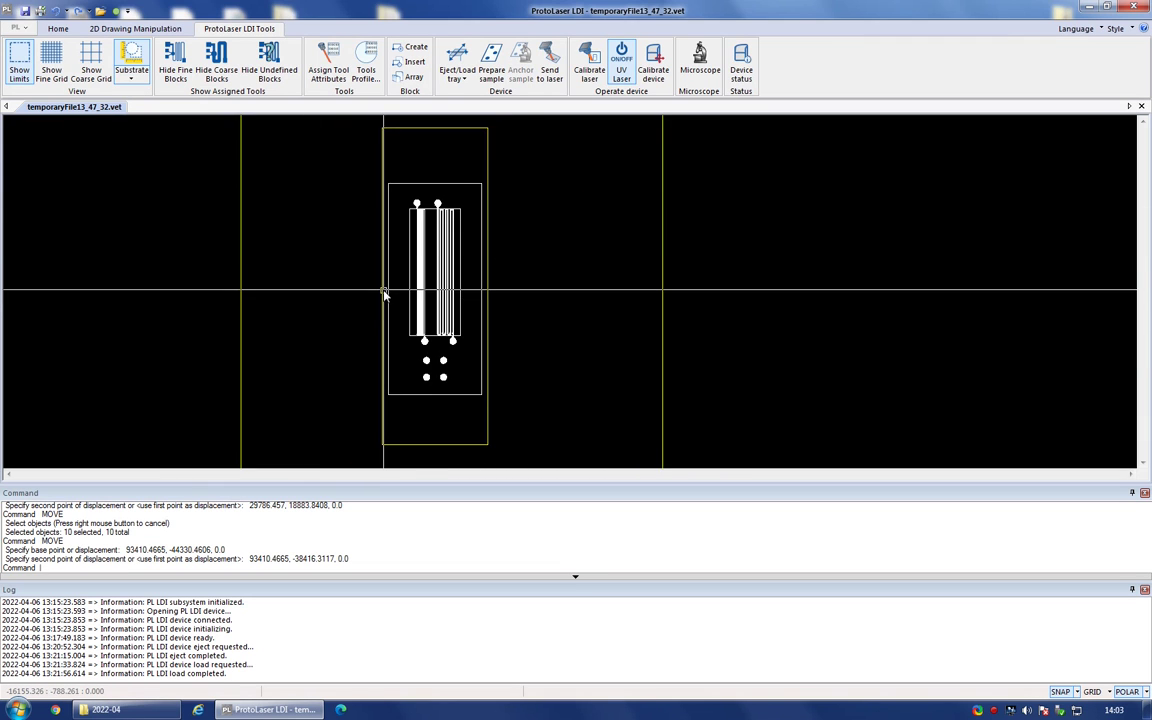
{"action": "scroll", "coordinate": [445, 300], "scroll_direction": "down", "scroll_amount": 2}
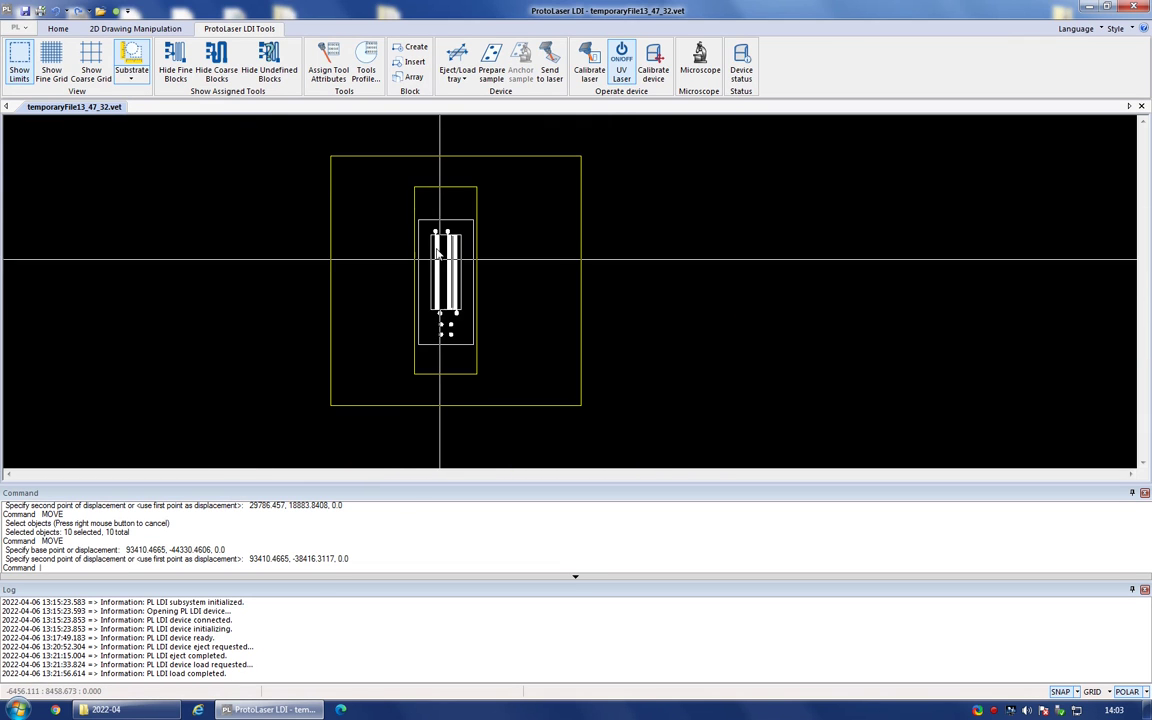
{"action": "scroll", "coordinate": [437, 253], "scroll_direction": "up", "scroll_amount": 1}
{"action": "scroll", "coordinate": [464, 295], "scroll_direction": "up", "scroll_amount": 1}
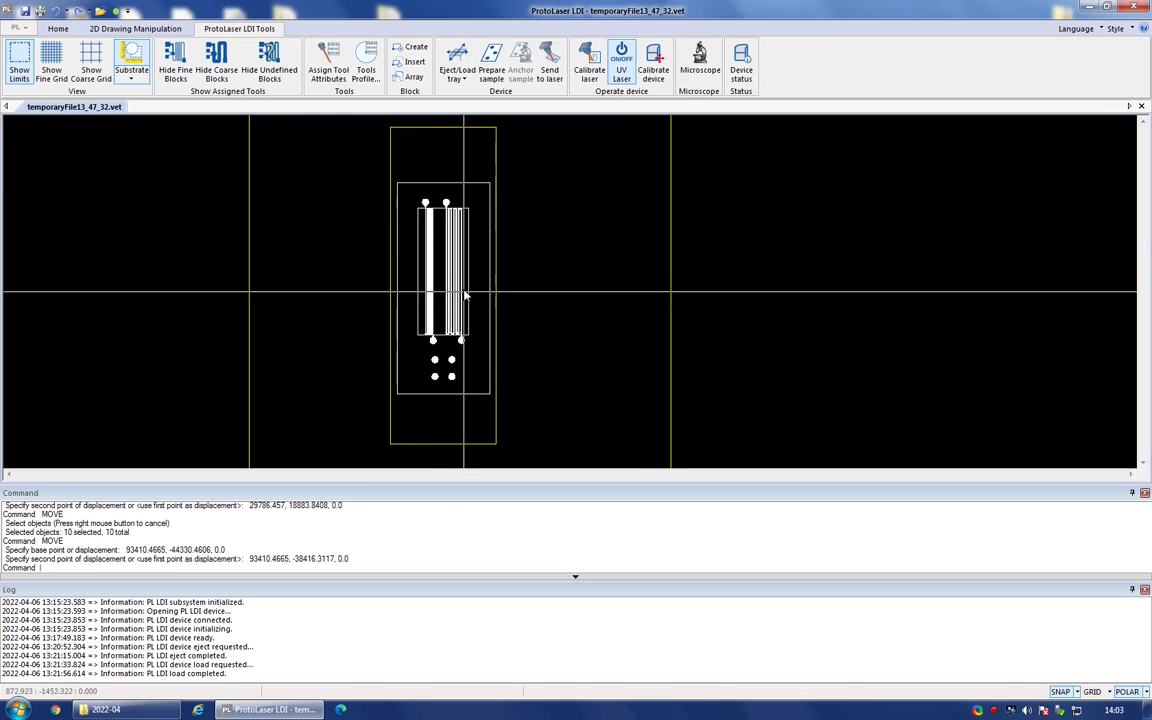
{"action": "scroll", "coordinate": [432, 253], "scroll_direction": "up", "scroll_amount": 2}
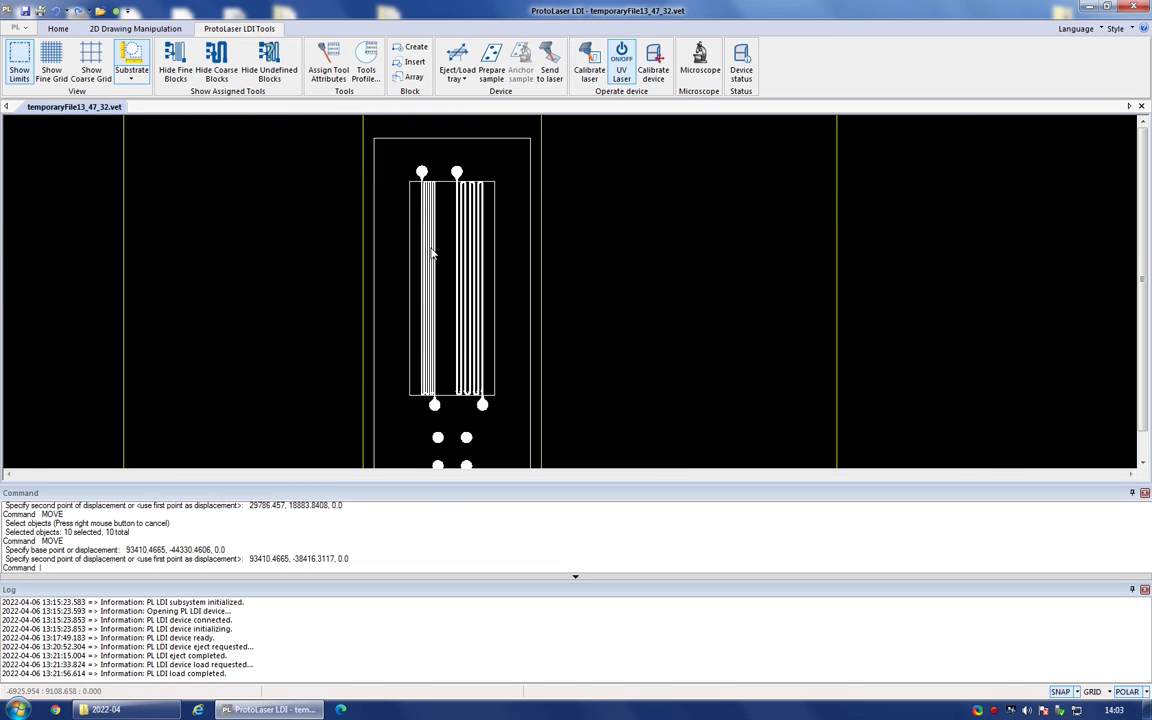
{"action": "scroll", "coordinate": [432, 253], "scroll_direction": "up", "scroll_amount": 5}
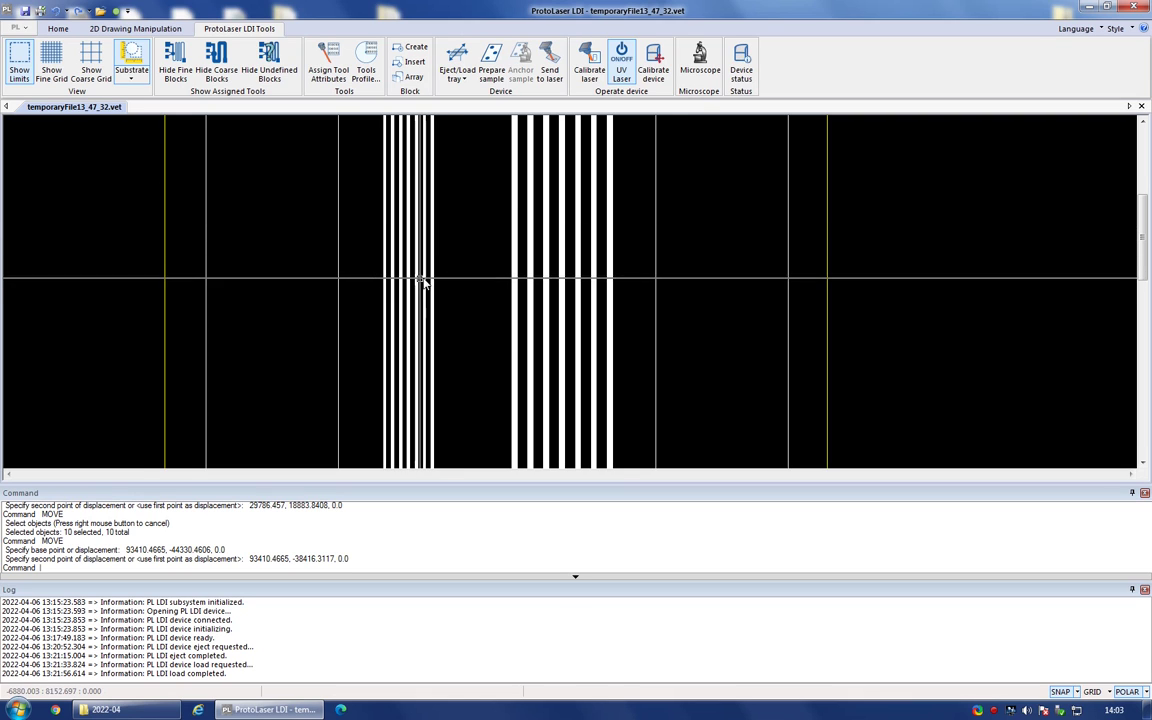
{"action": "scroll", "coordinate": [415, 288], "scroll_direction": "up", "scroll_amount": 1}
{"action": "scroll", "coordinate": [414, 289], "scroll_direction": "up", "scroll_amount": 1}
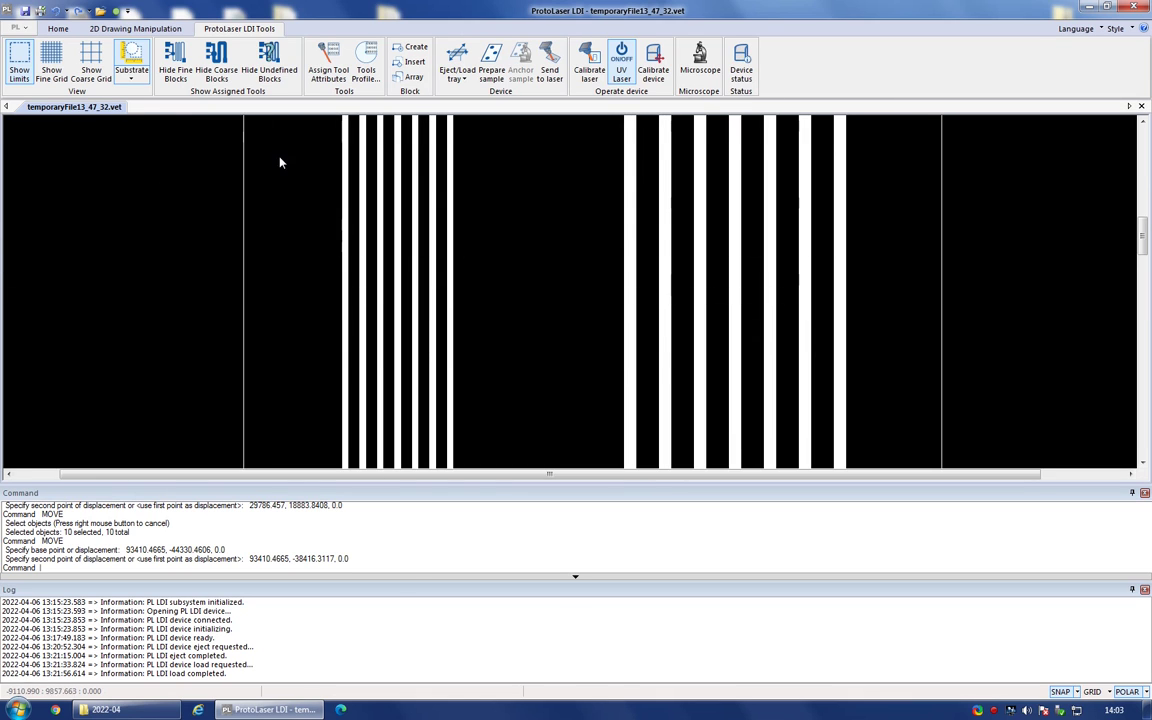
{"action": "left_click", "coordinate": [92, 58]}
{"action": "scroll", "coordinate": [399, 300], "scroll_direction": "up", "scroll_amount": 2}
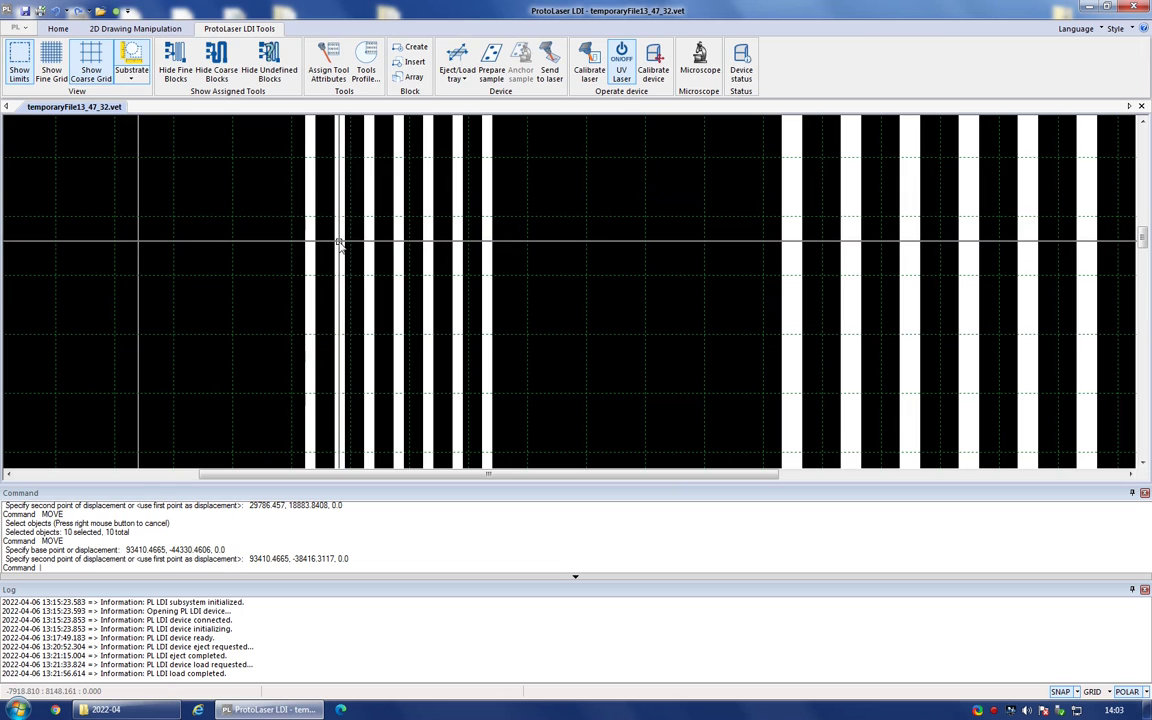
Show the fine grid over the narrow serpentine channels, and hide both the fine and coarse grids to view the whole design.
{"action": "scroll", "coordinate": [285, 202], "scroll_direction": "up", "scroll_amount": 3}
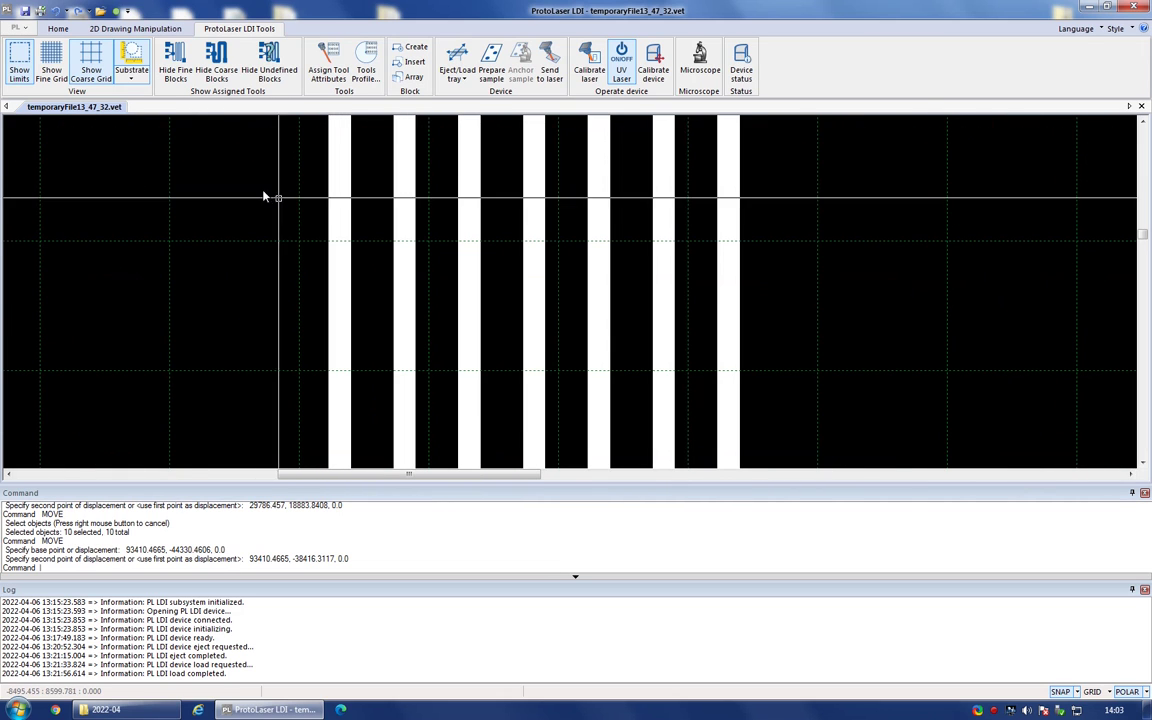
{"action": "left_click", "coordinate": [55, 57]}
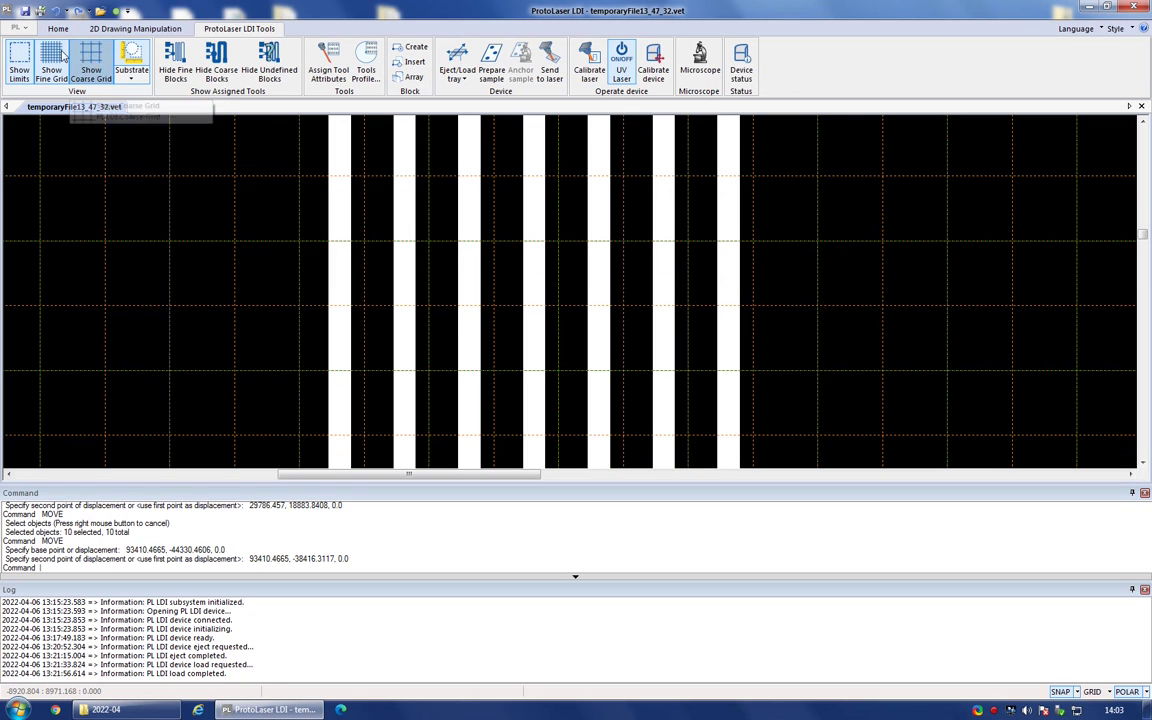
{"action": "left_click", "coordinate": [57, 56]}
{"action": "left_click", "coordinate": [85, 58]}
{"action": "scroll", "coordinate": [254, 252], "scroll_direction": "down", "scroll_amount": 1}
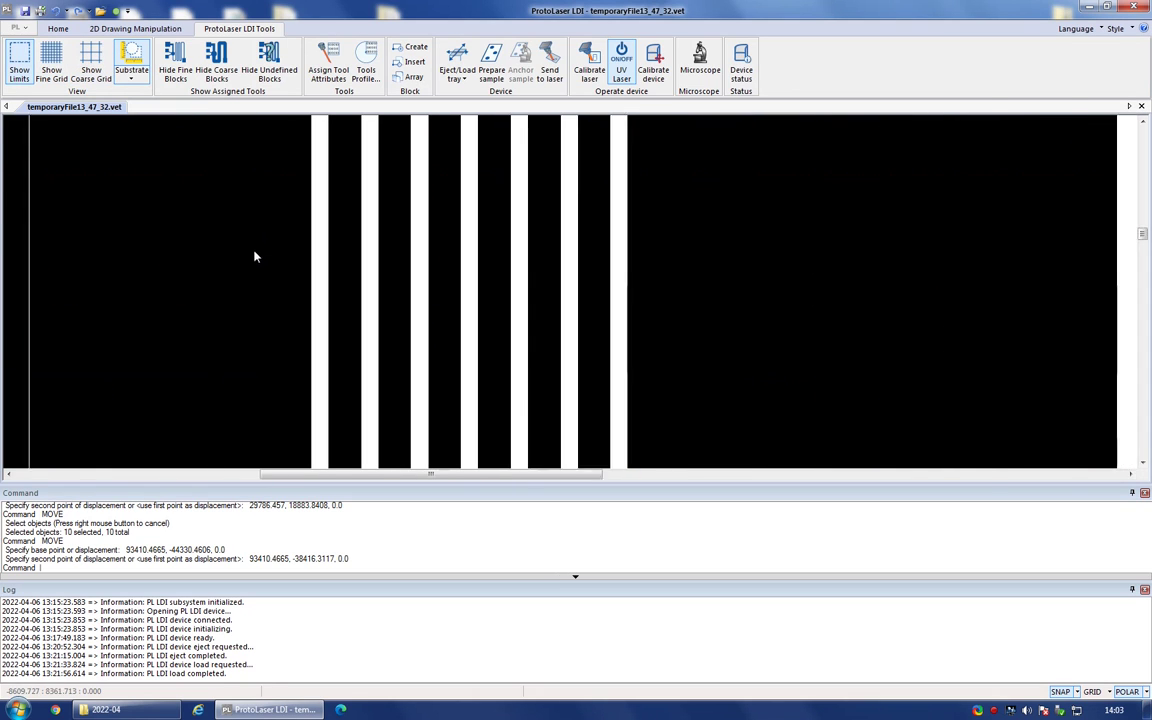
{"action": "scroll", "coordinate": [303, 245], "scroll_direction": "down", "scroll_amount": 4}
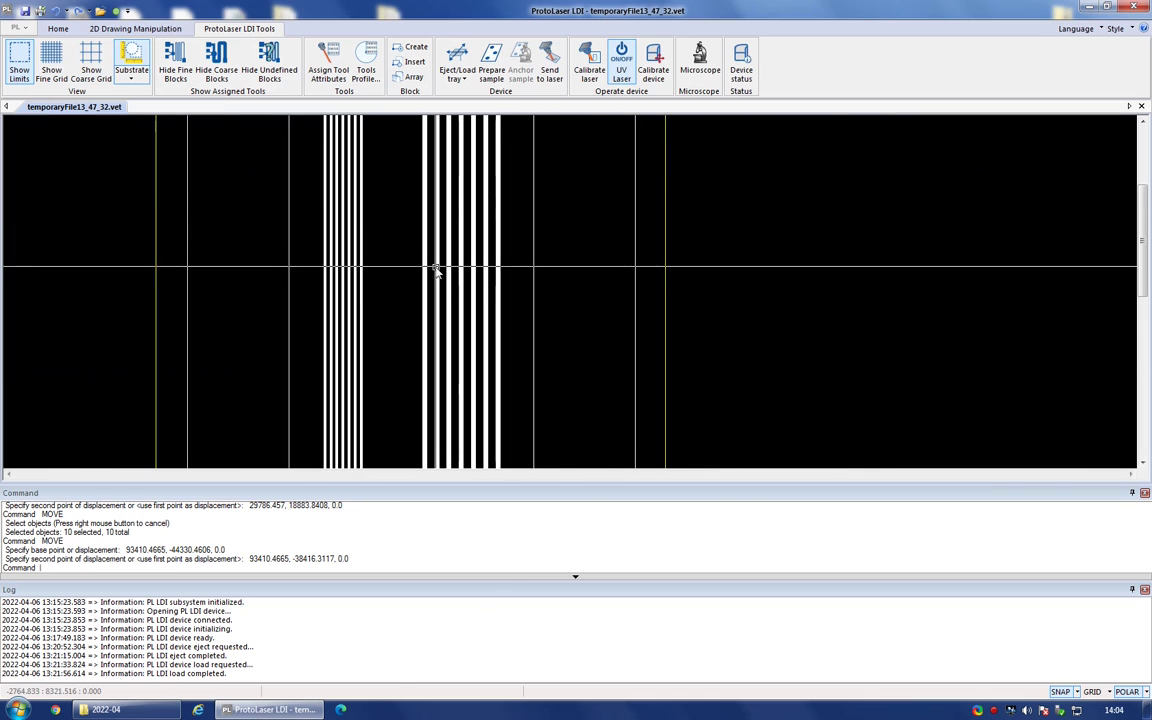
{"action": "scroll", "coordinate": [435, 270], "scroll_direction": "down", "scroll_amount": 4}
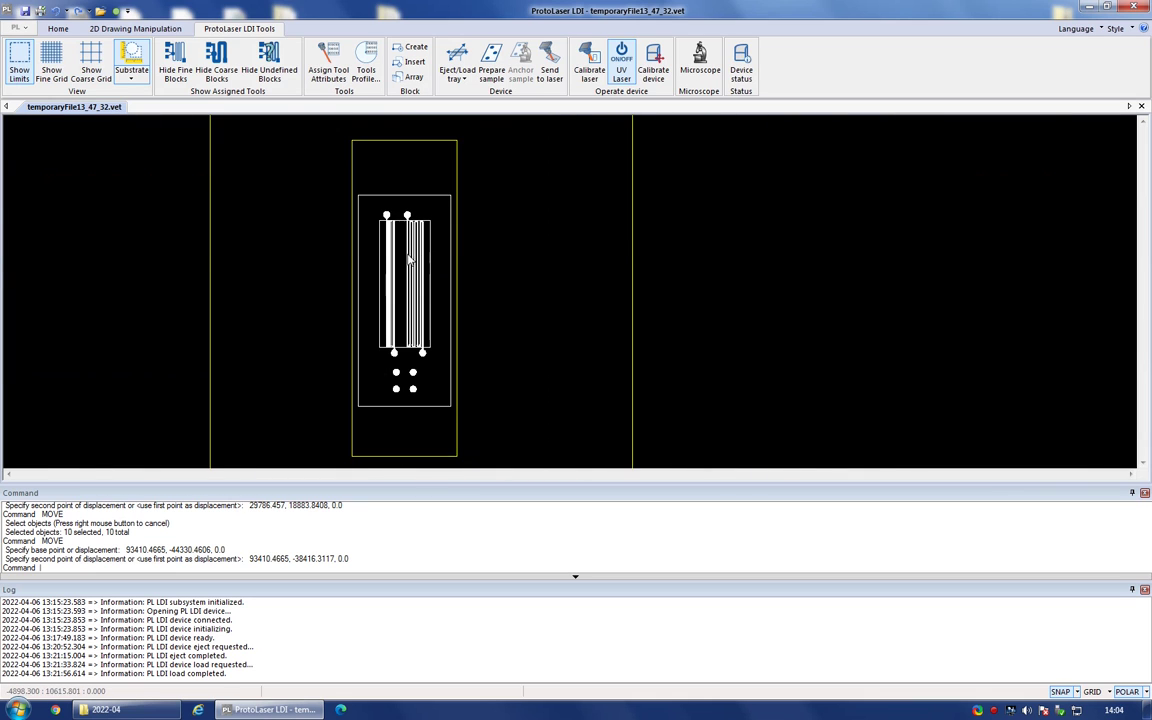
{"action": "scroll", "coordinate": [494, 275], "scroll_direction": "down", "scroll_amount": 1}
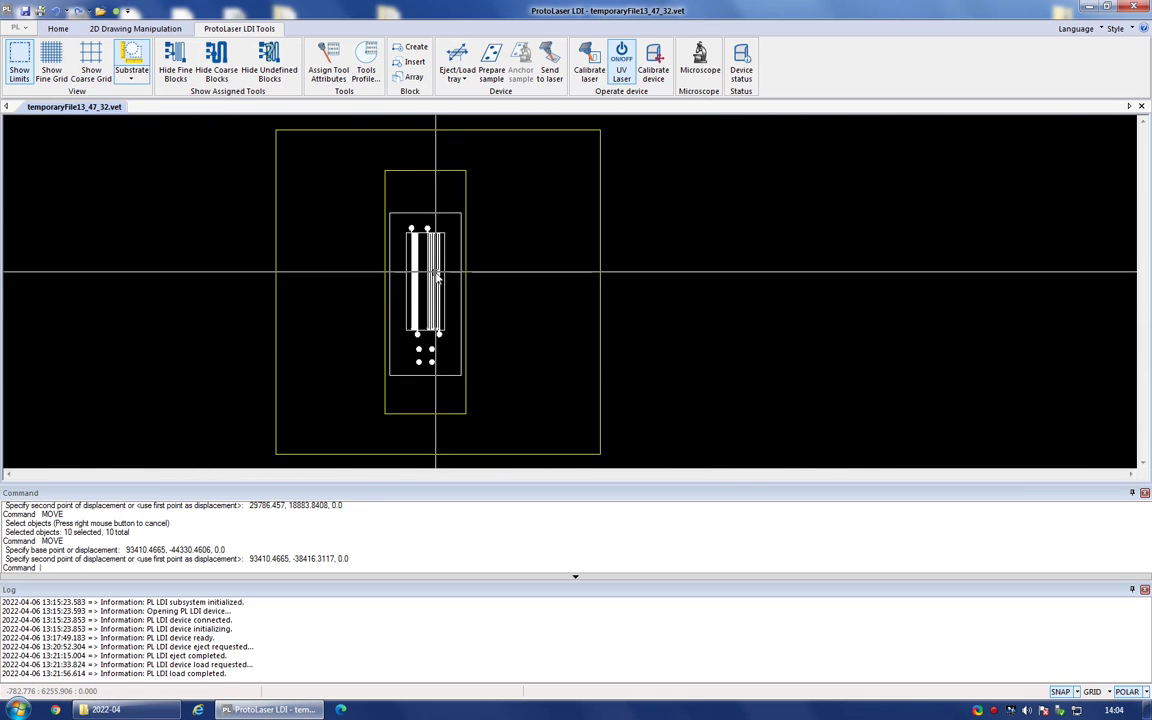